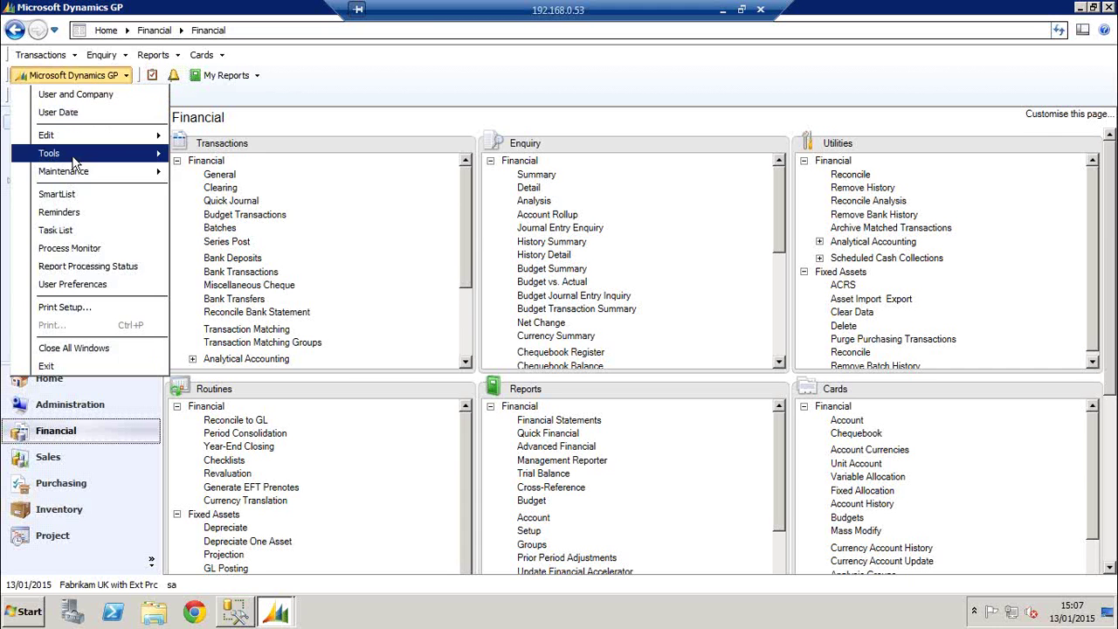
Open the Reconcile to GL window from Tools > Routines > Financial
mouse_move(74, 154)
mouse_move(218, 161)
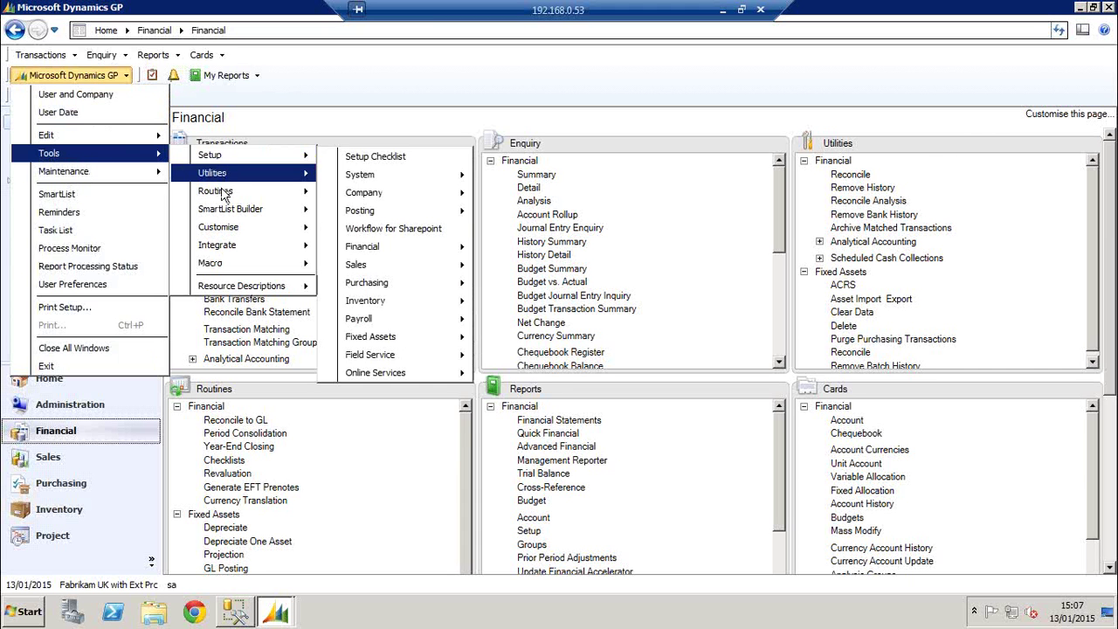
mouse_move(223, 191)
mouse_move(362, 210)
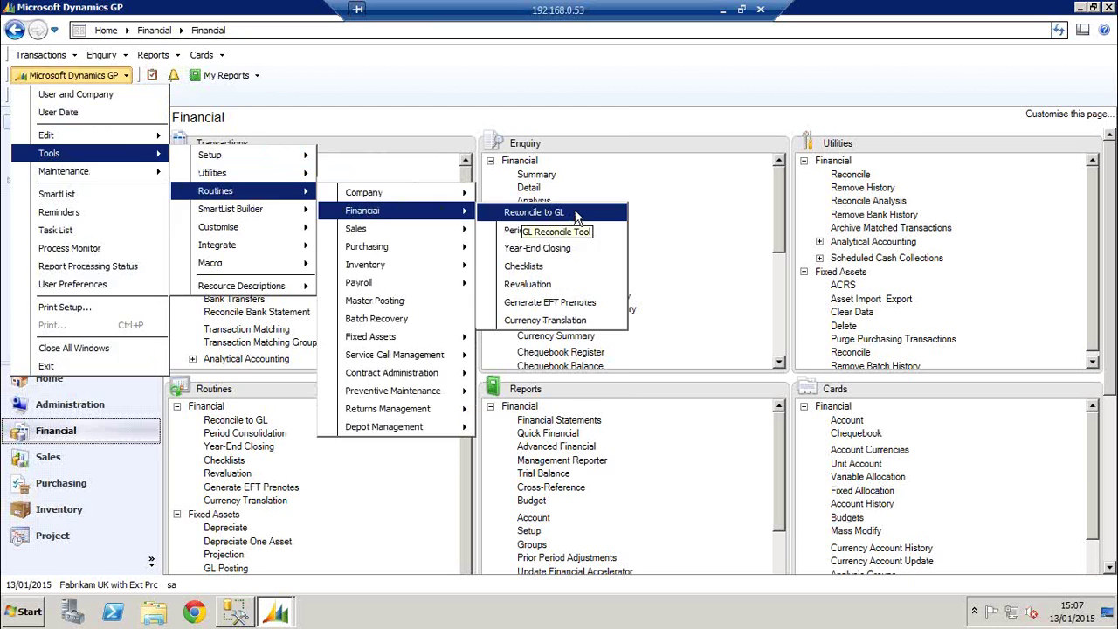
left_click(575, 215)
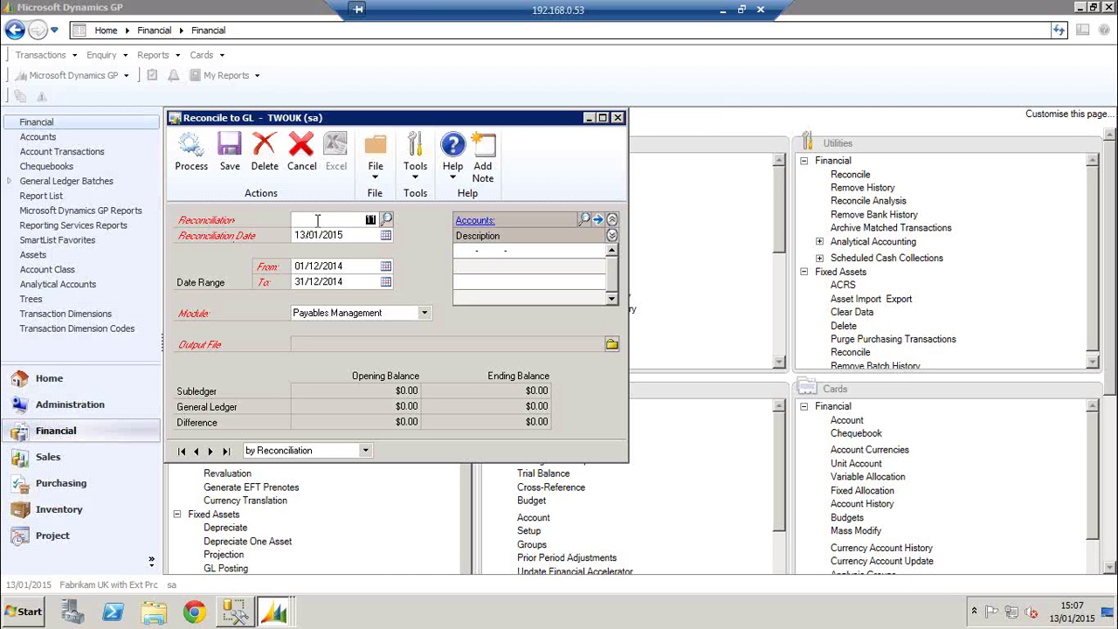
Set the reconciliation date to 31/03/2017 using the calendar
left_click(325, 234)
left_click(387, 237)
left_click(384, 260)
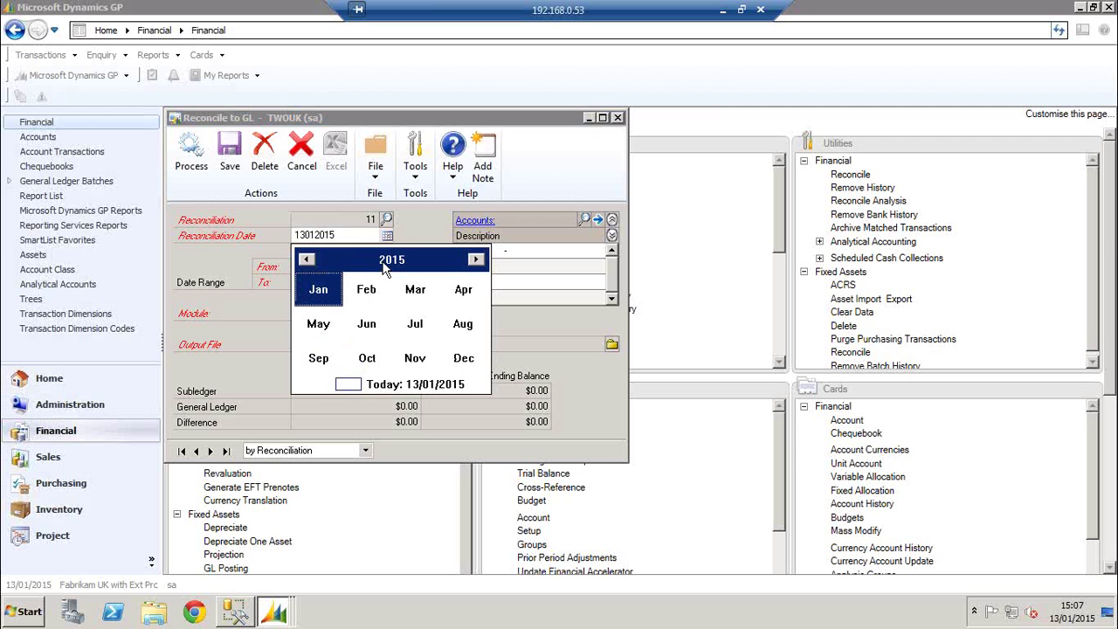
double_click(476, 259)
left_click(415, 290)
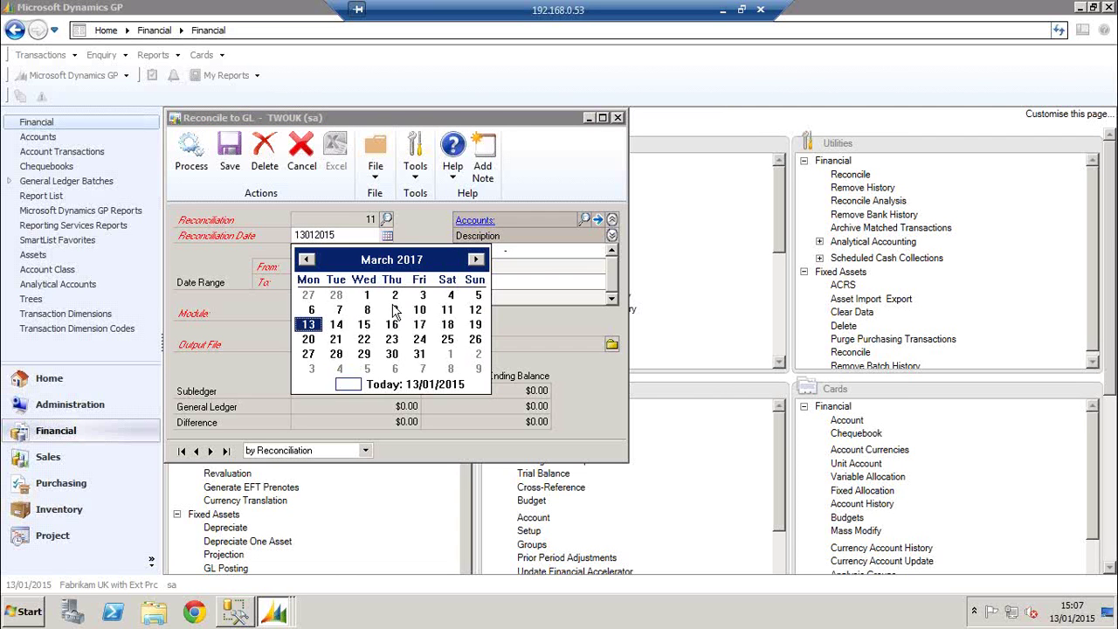
left_click(419, 354)
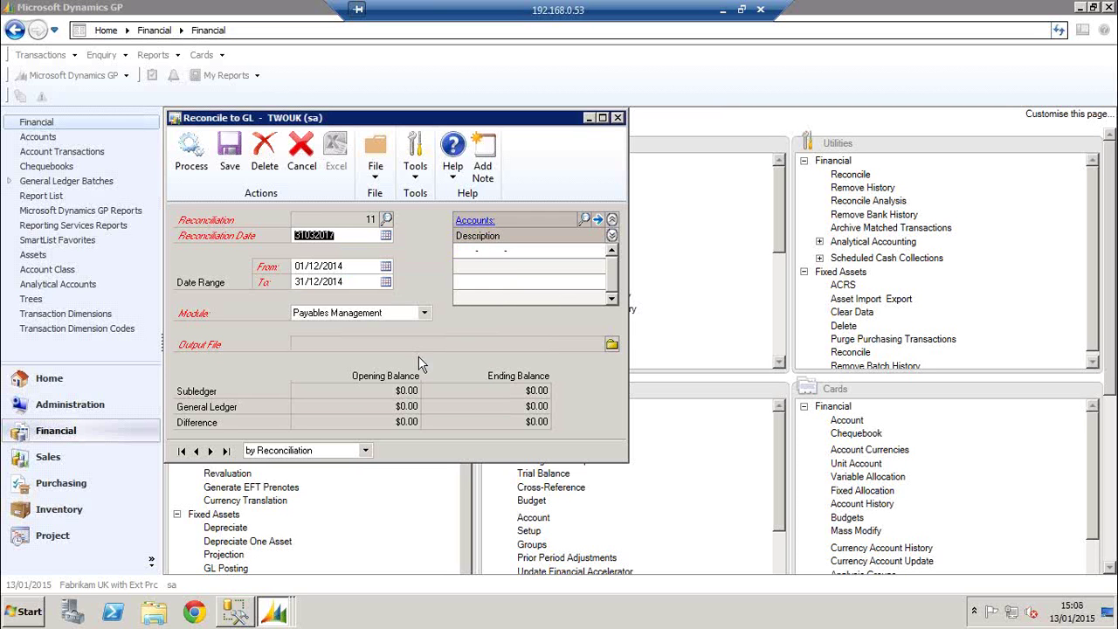
Set the date range from 01/03/2017 to 31/03/2017
left_click(320, 264)
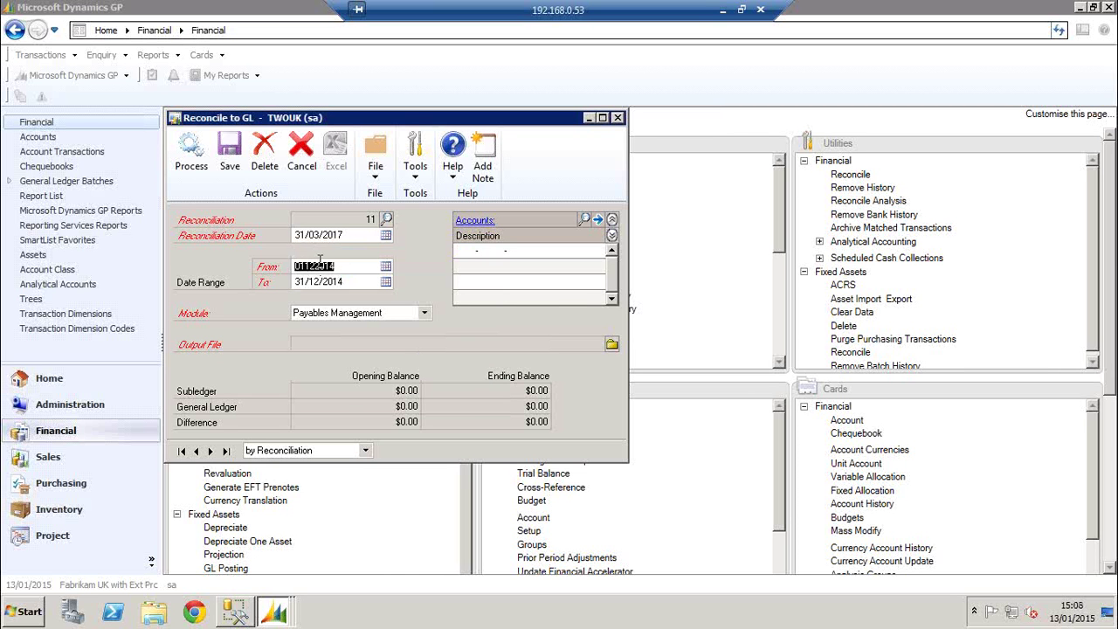
left_click(385, 266)
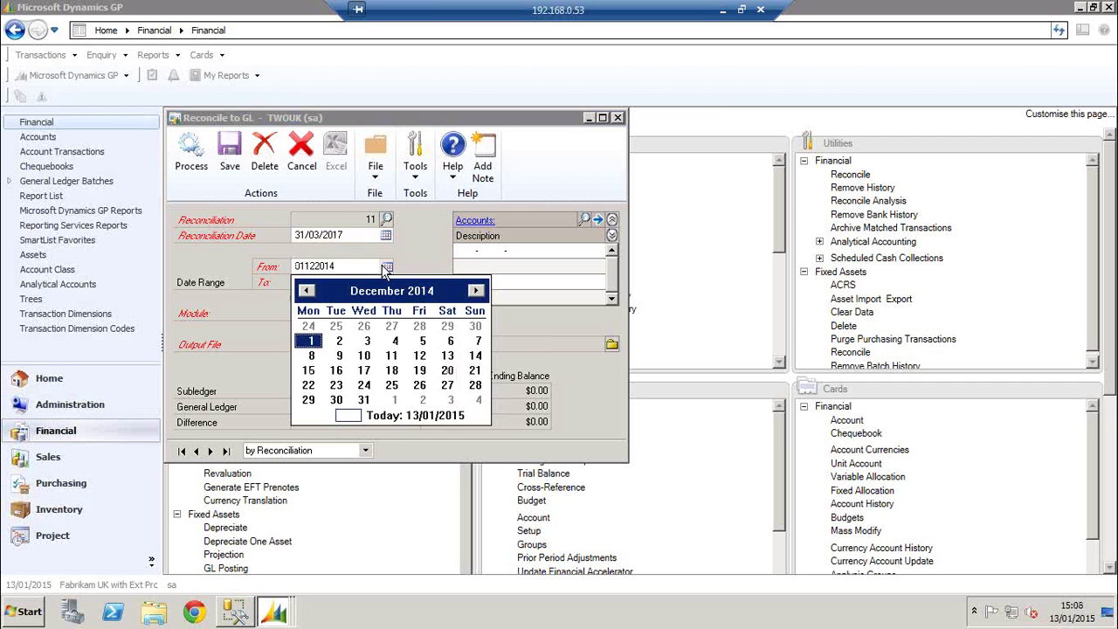
left_click(391, 292)
left_click(475, 290)
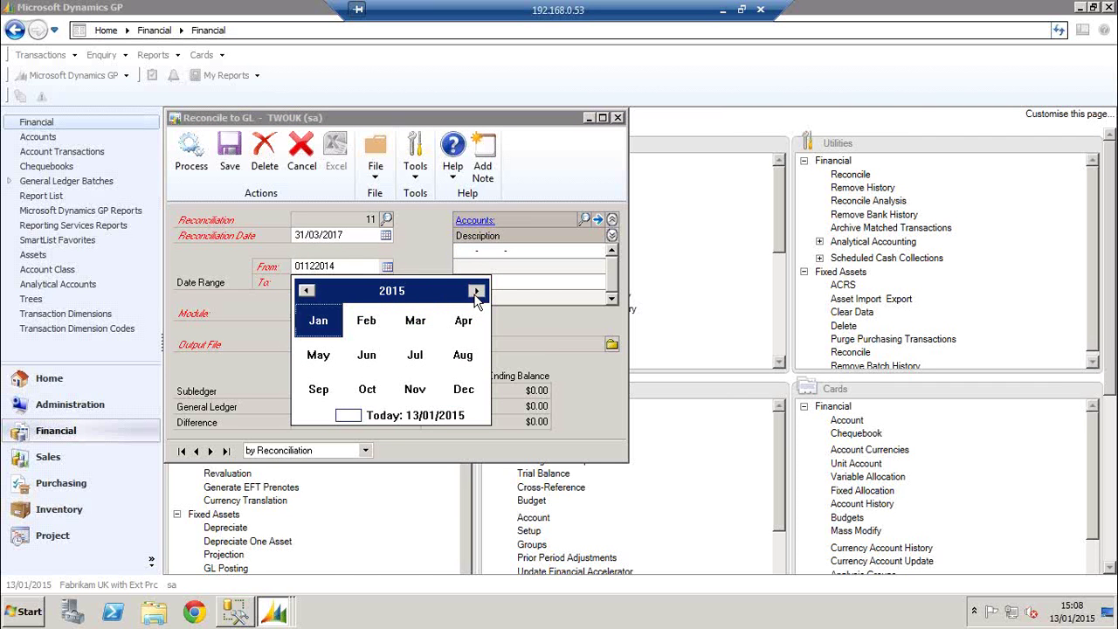
left_click(475, 290)
left_click(475, 290)
left_click(413, 325)
left_click(364, 326)
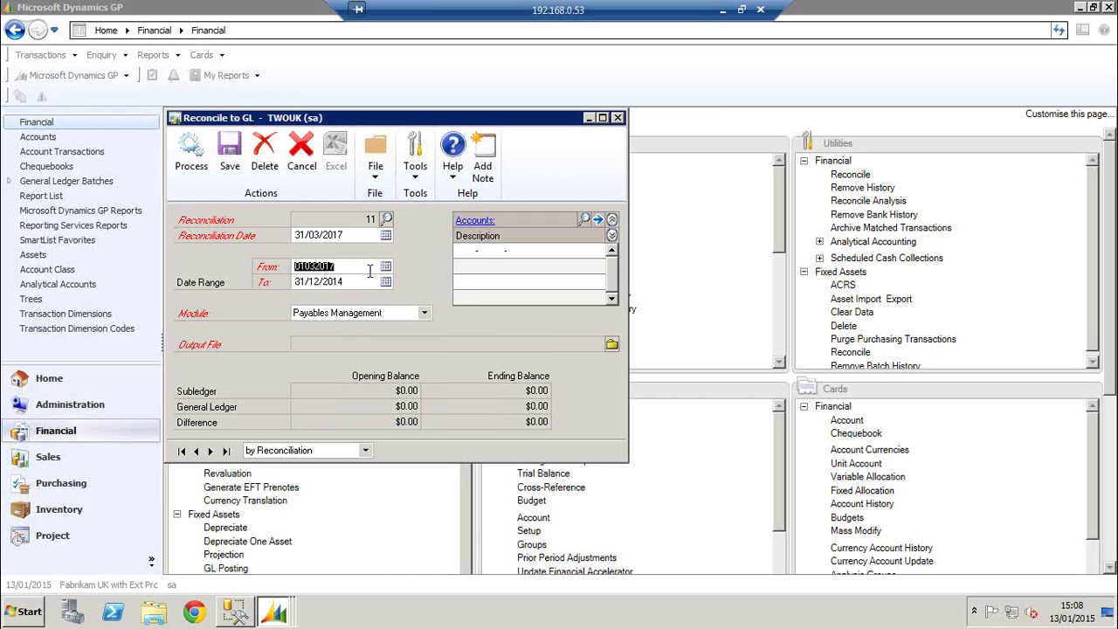
key("Tab")
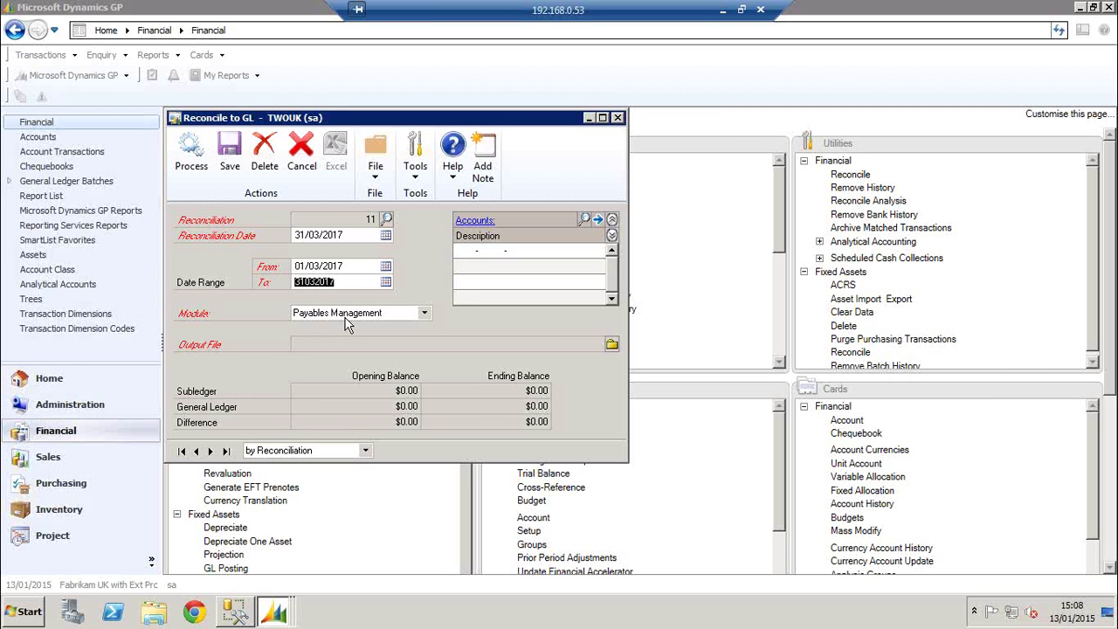
left_click(468, 252)
Find Accounts Payable 000-2100-00 in the accounts lookup and add it to the reconciliation
left_click(584, 220)
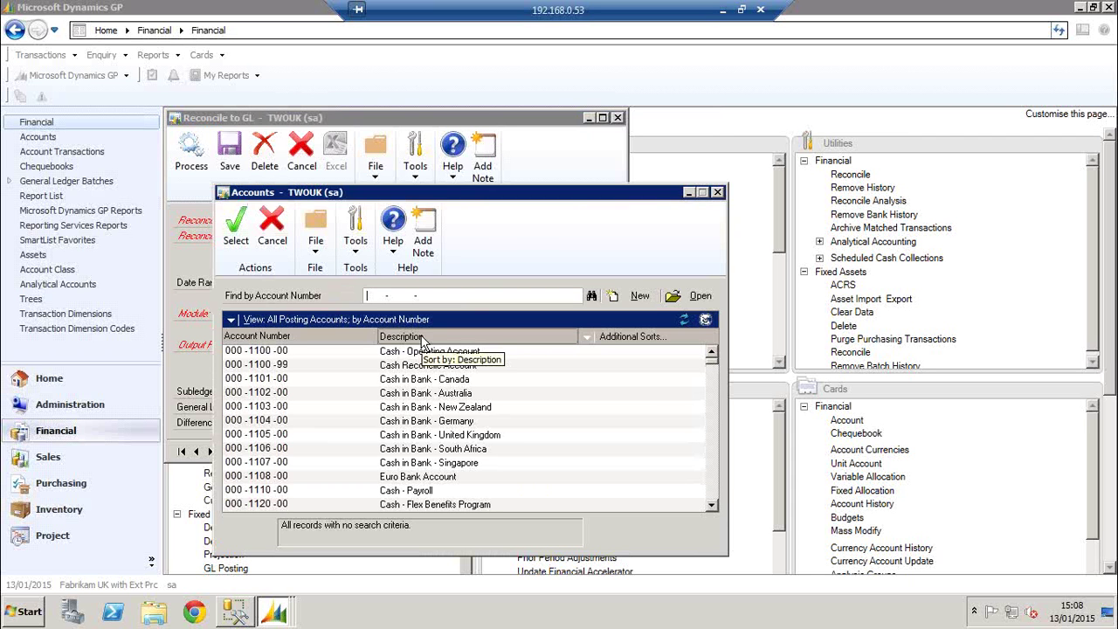
left_click(714, 491)
left_click(713, 491)
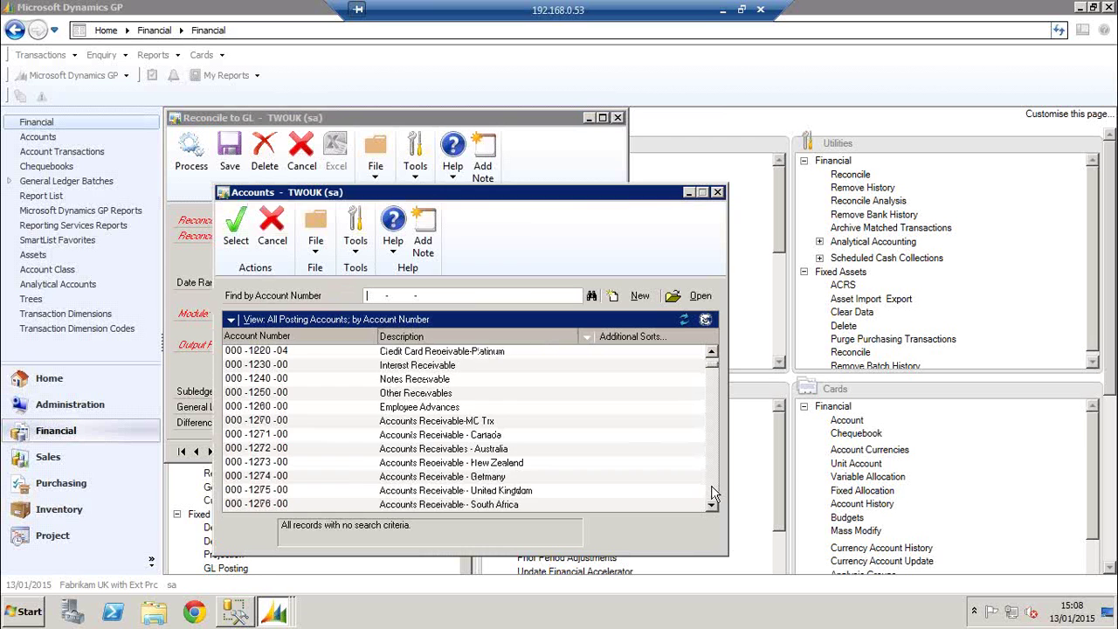
left_click(714, 490)
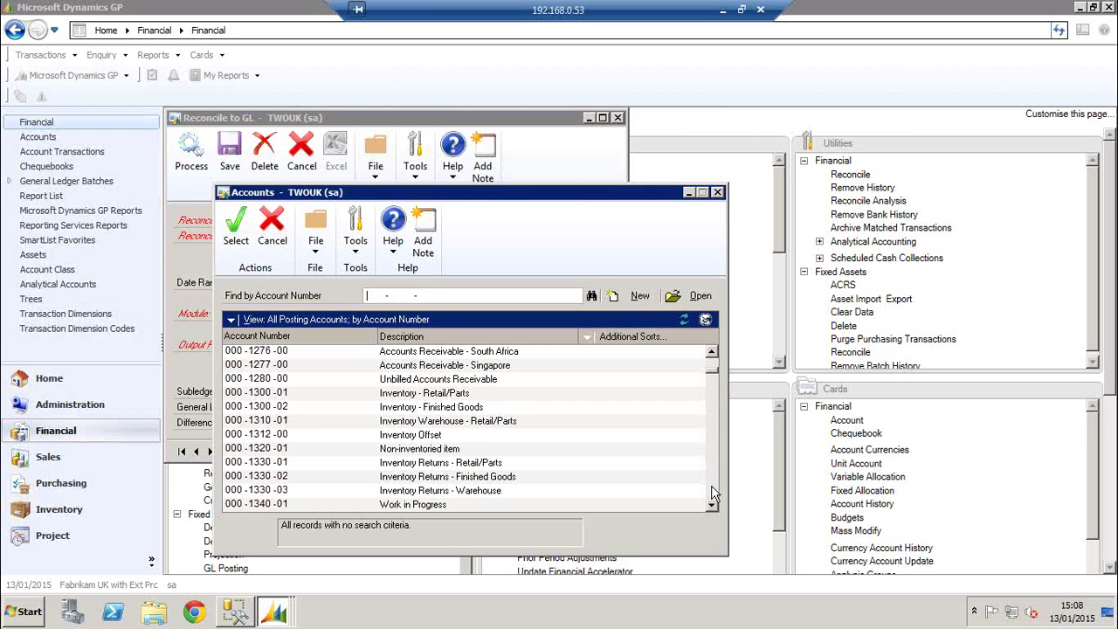
left_click(714, 491)
left_click(713, 491)
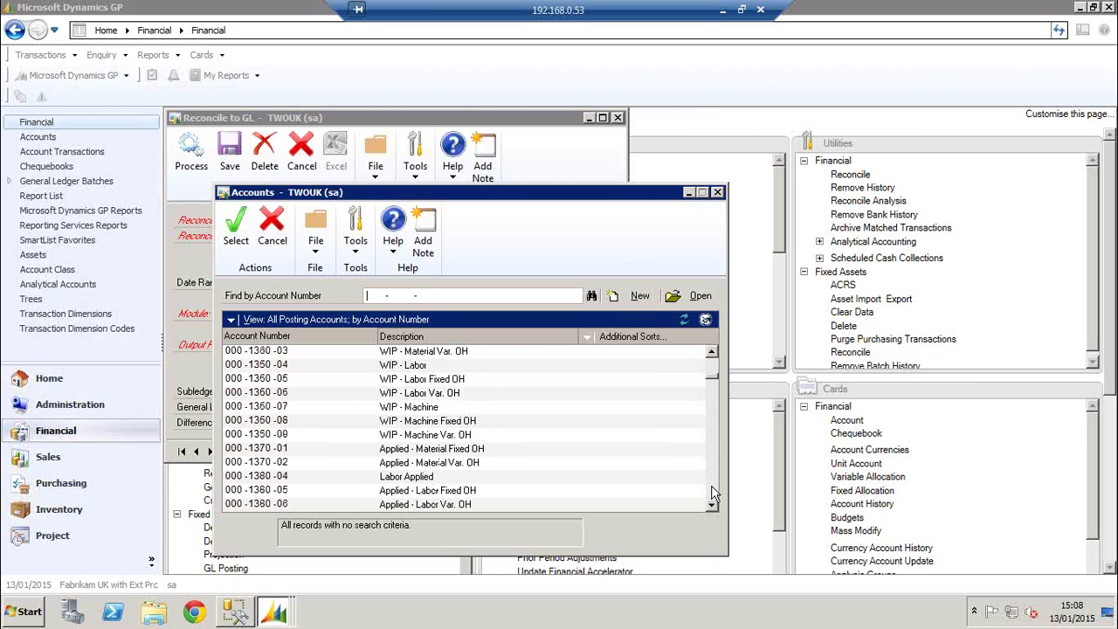
left_click(714, 491)
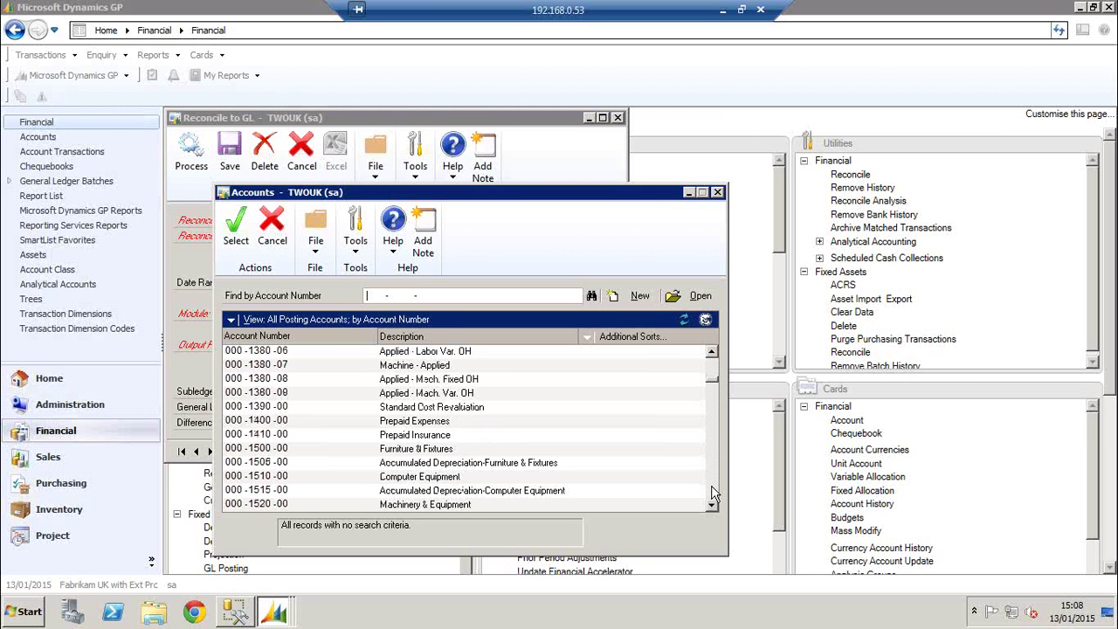
left_click(714, 491)
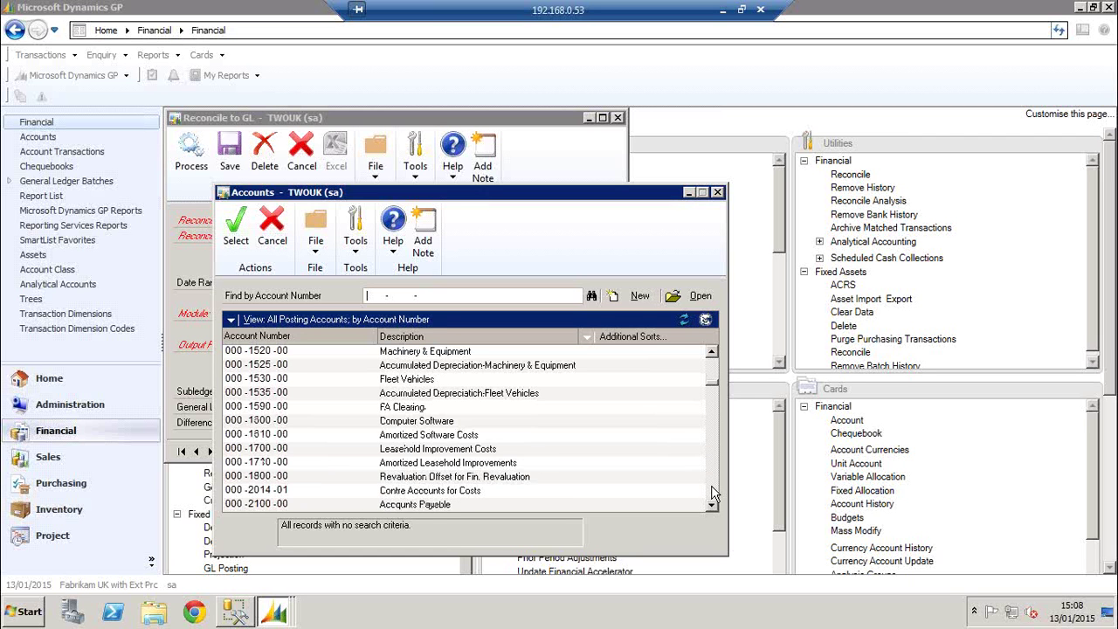
left_click(436, 505)
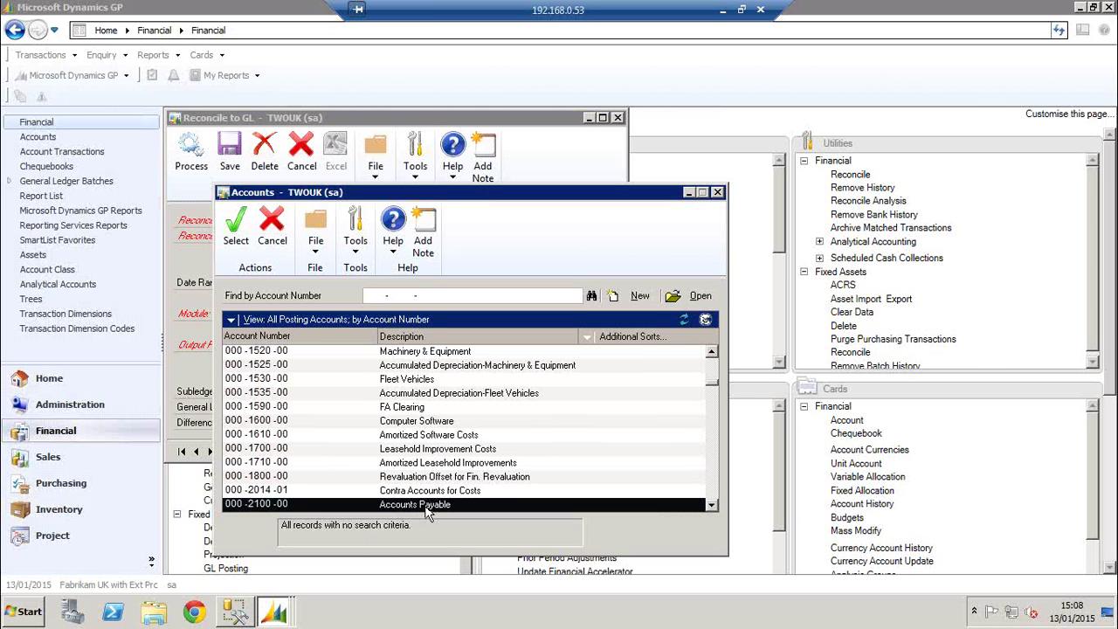
double_click(428, 506)
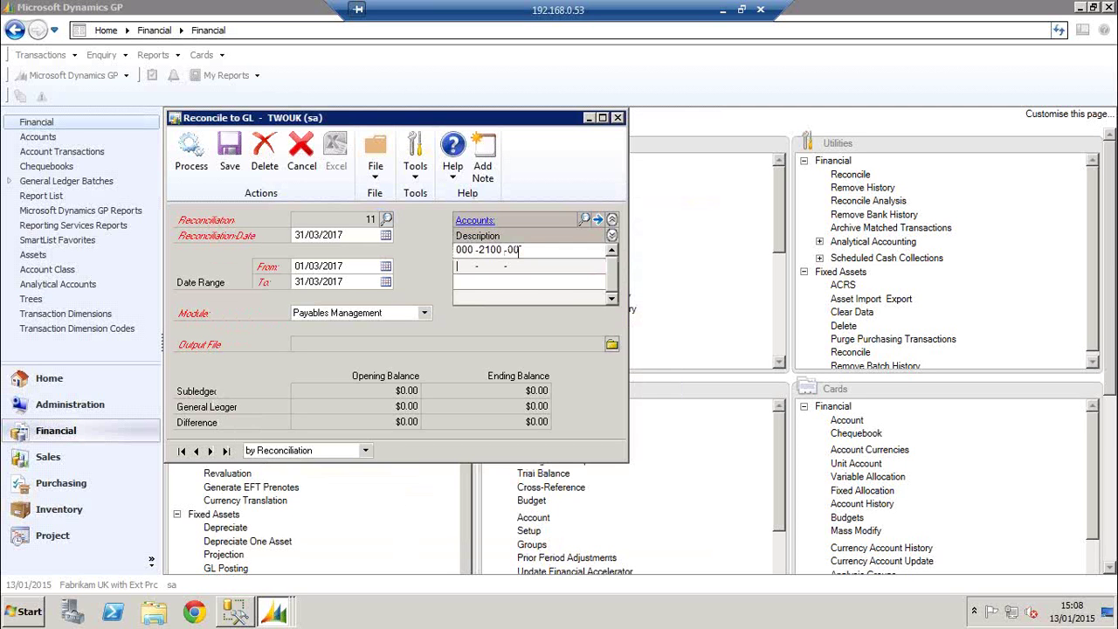
Save the output as an Excel file named 'Purchase reconcile 310517' on the Desktop
left_click(519, 251)
left_click(611, 344)
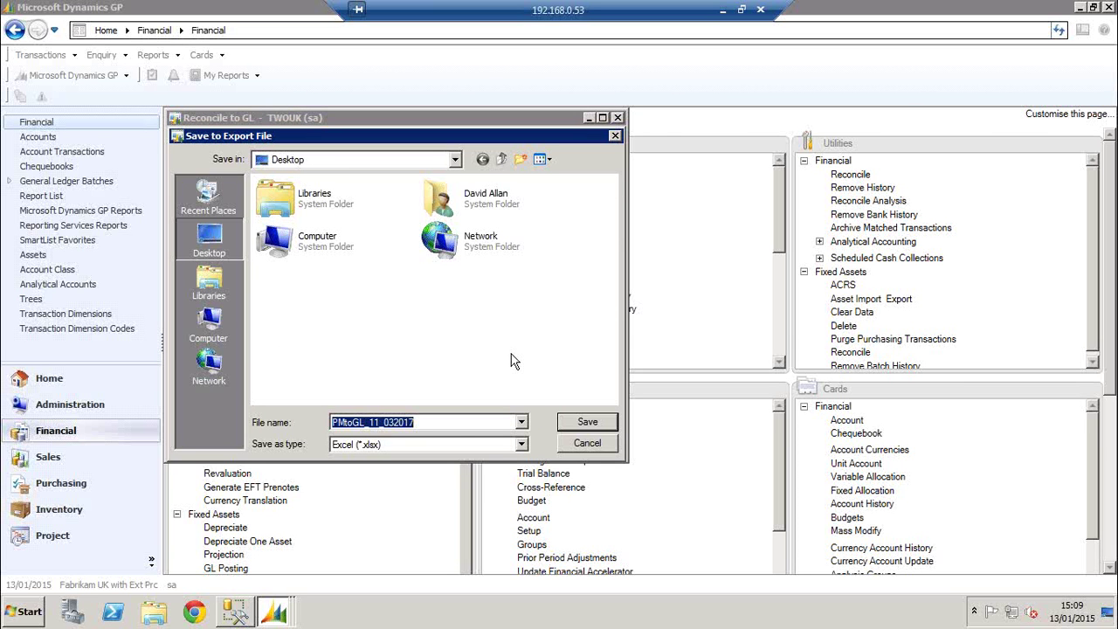
left_click(437, 421)
left_click_drag(436, 421, 387, 424)
left_click(416, 424)
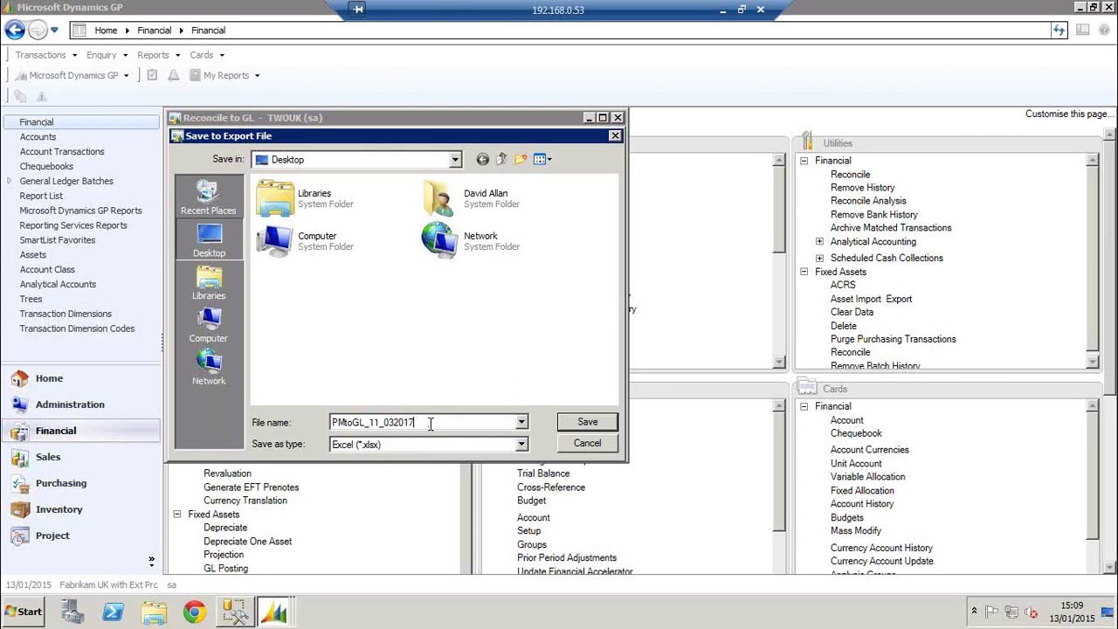
key("shift+Left")
key("shift+Left")
key("shift+Left")
key("shift+Left")
key("shift+Left")
key("shift+Left")
key("shift+Left")
key("shift+Left")
key("shift+Left")
key("shift+Left")
key("shift+Left")
key("shift+Left")
key("shift+Left")
key("shift+Left")
key("shift+Left")
key("shift+Left")
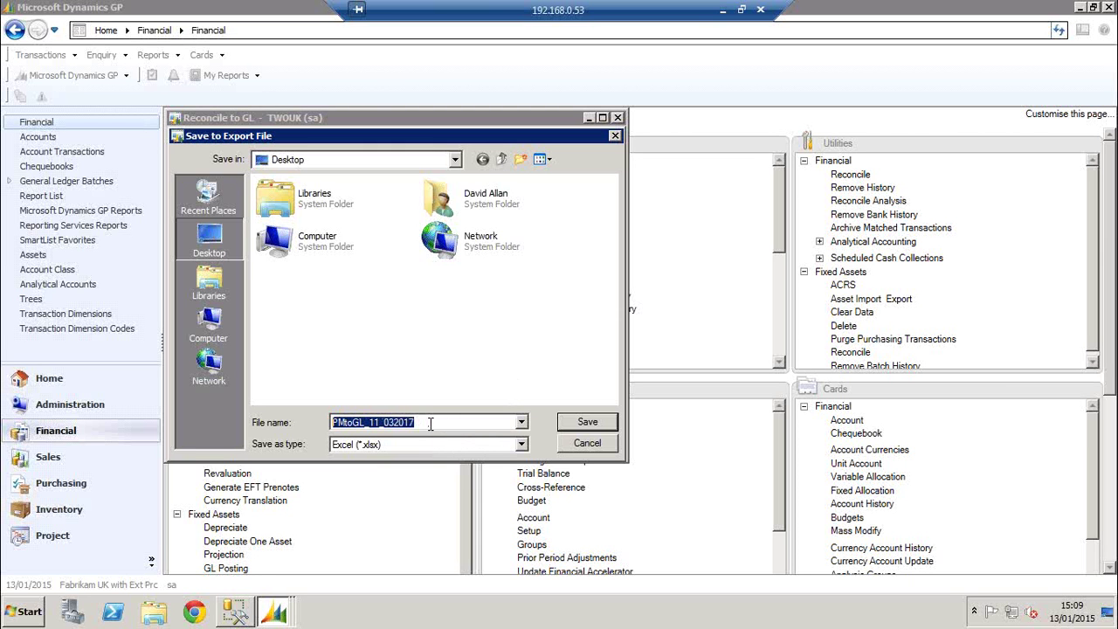
type("Purchas")
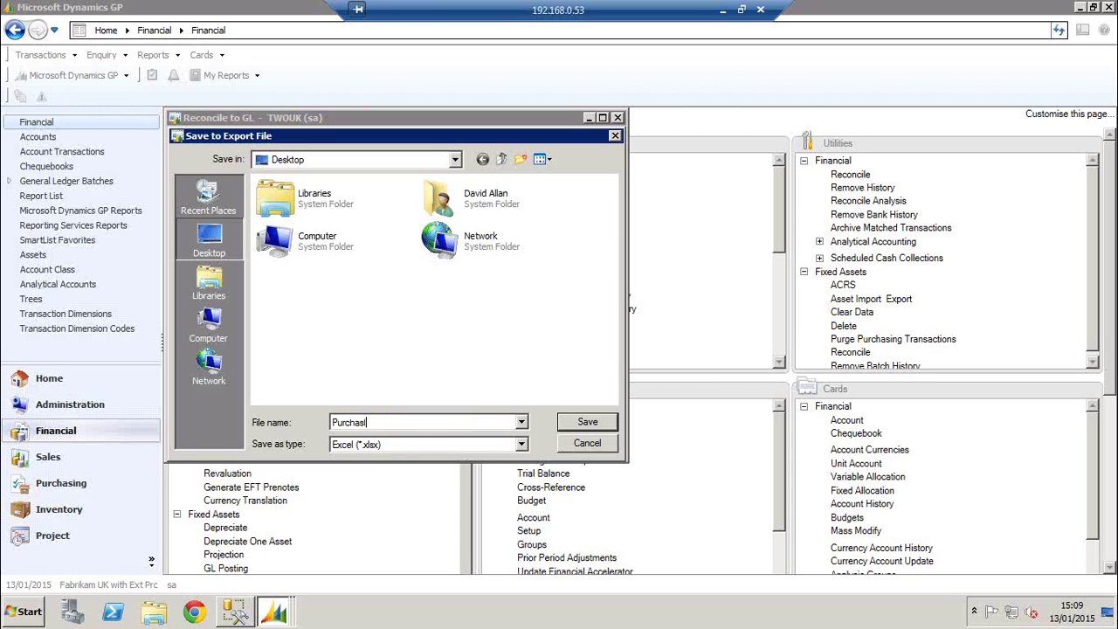
type("e reconcile 310517")
left_click(585, 422)
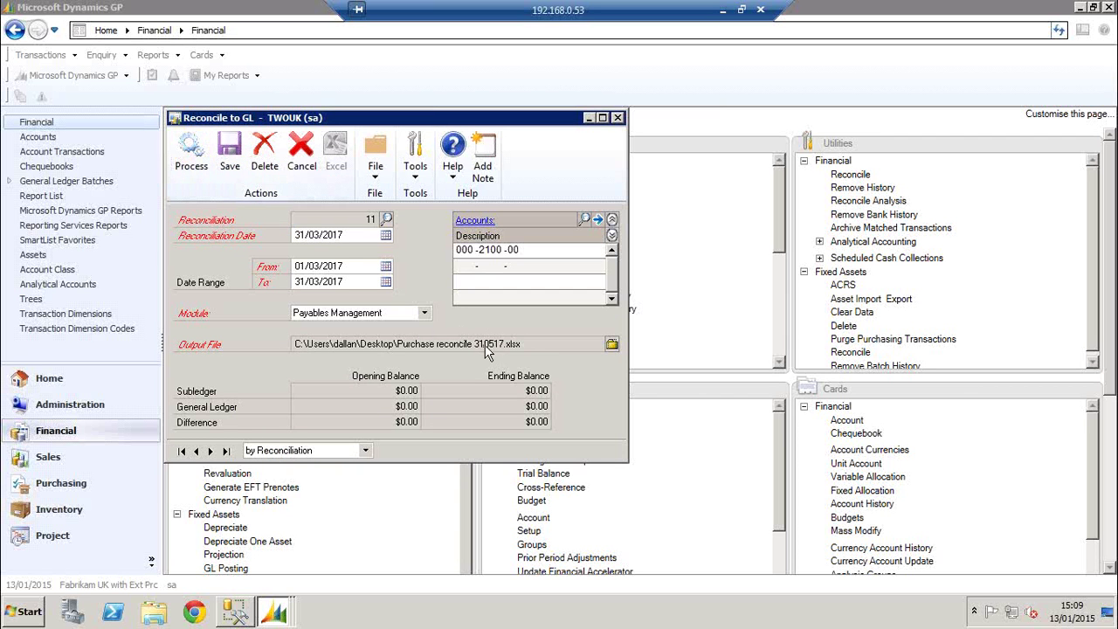
Correct the output file name to 'Purchase reconcile 310317'
left_click(612, 347)
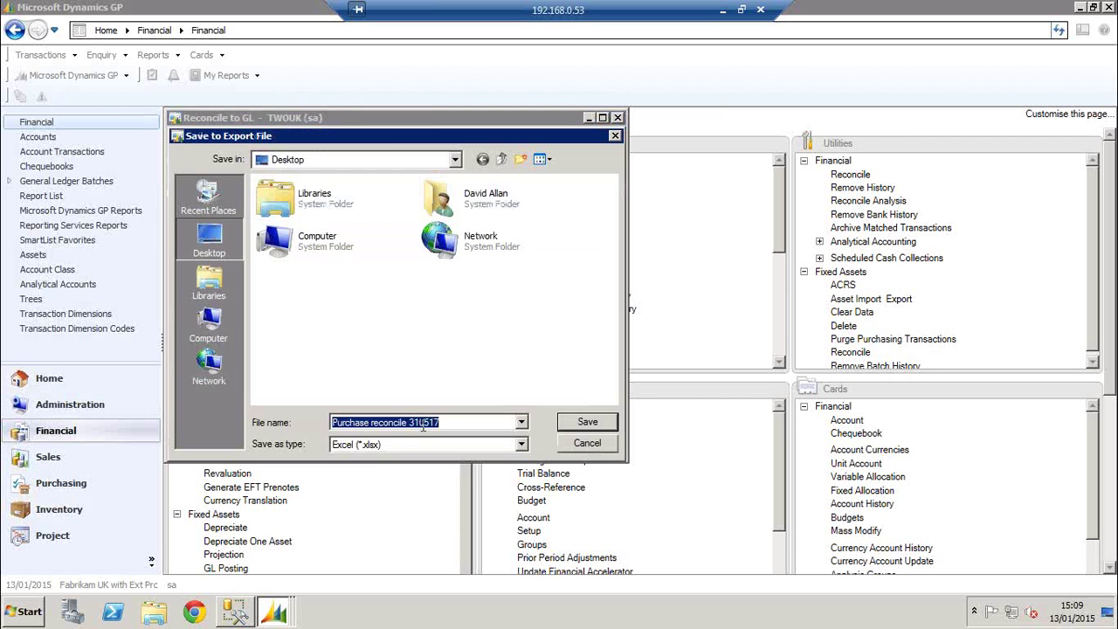
left_click(426, 422)
type("3")
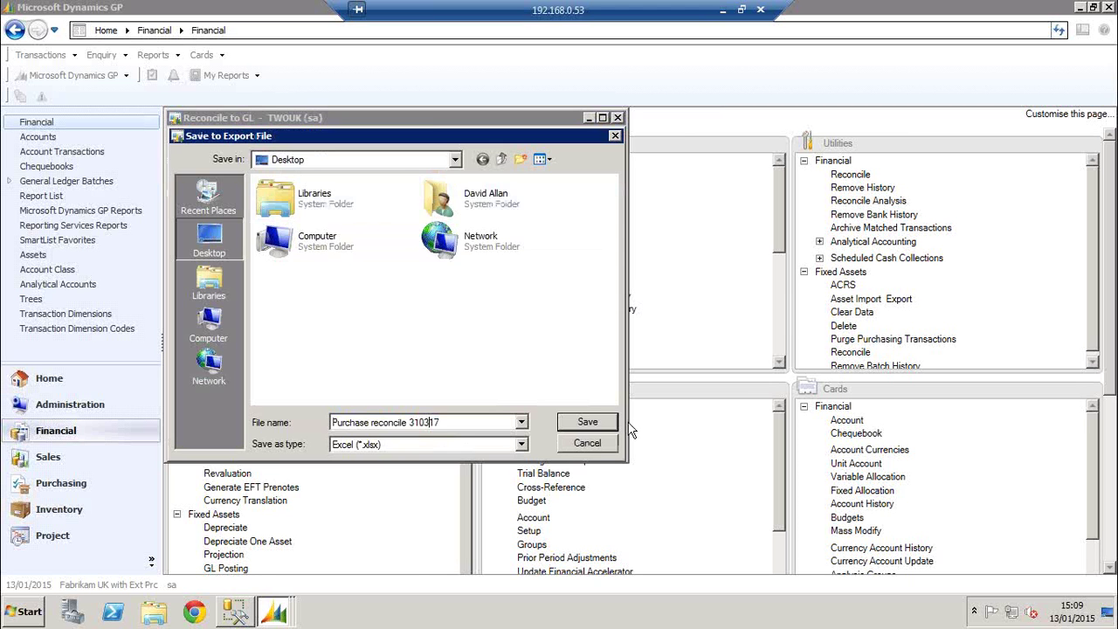
left_click(590, 423)
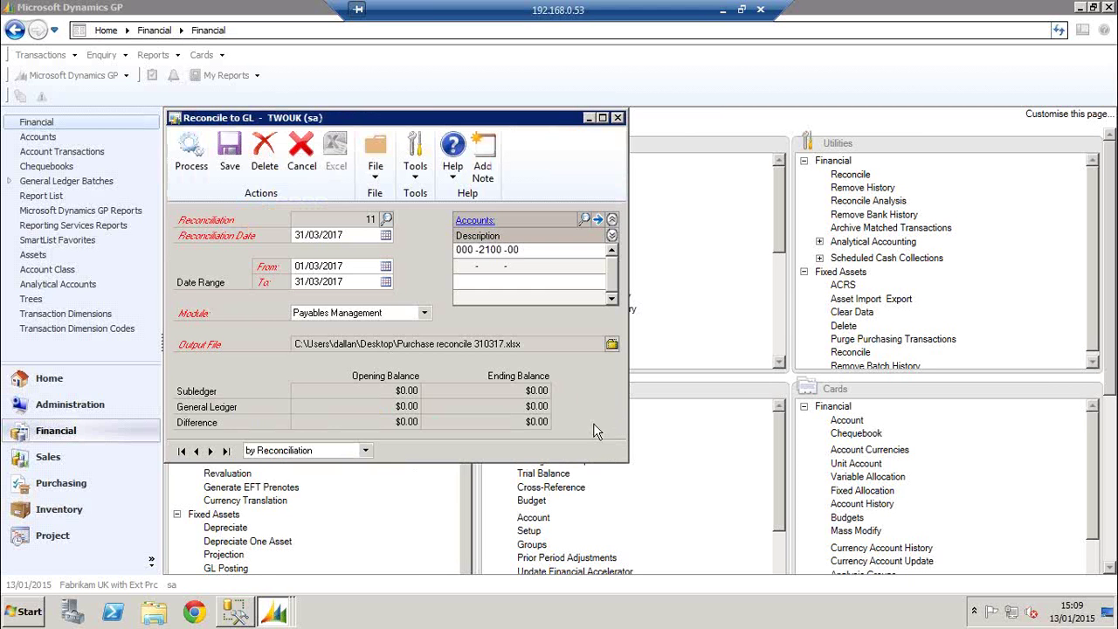
Process the reconciliation to generate Purchase reconcile 310317.xlsx in Excel
left_click(194, 163)
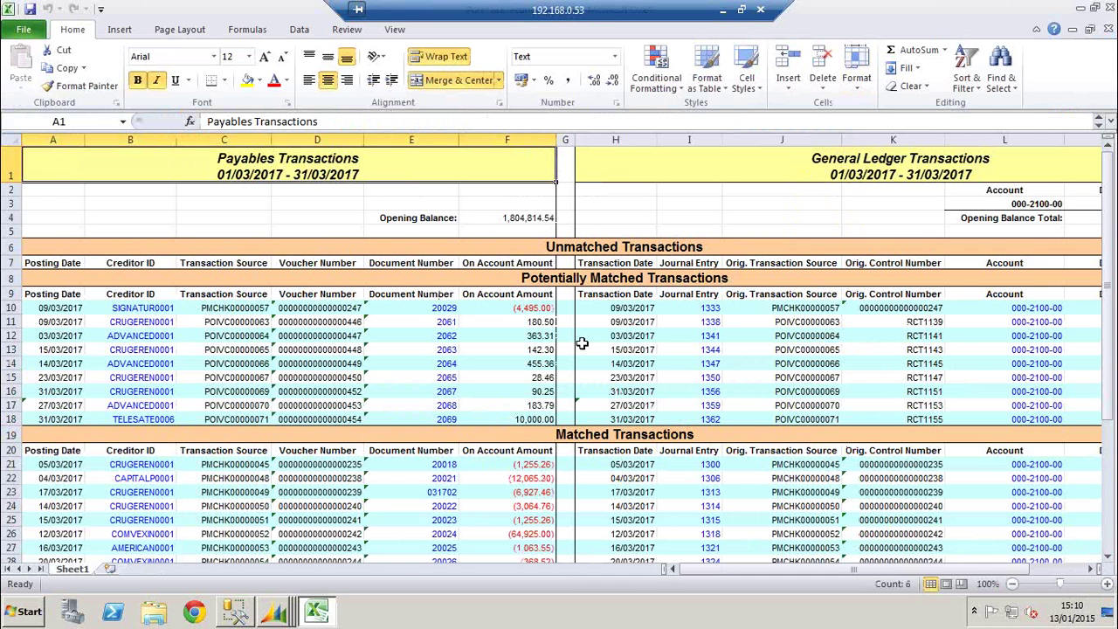
left_click(622, 218)
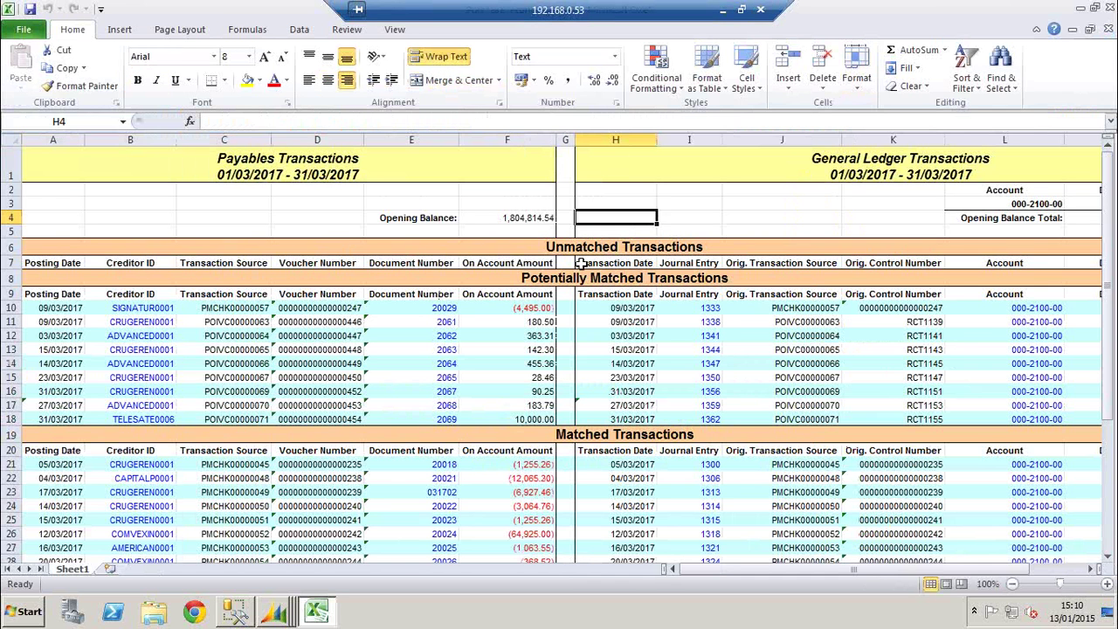
key("Left")
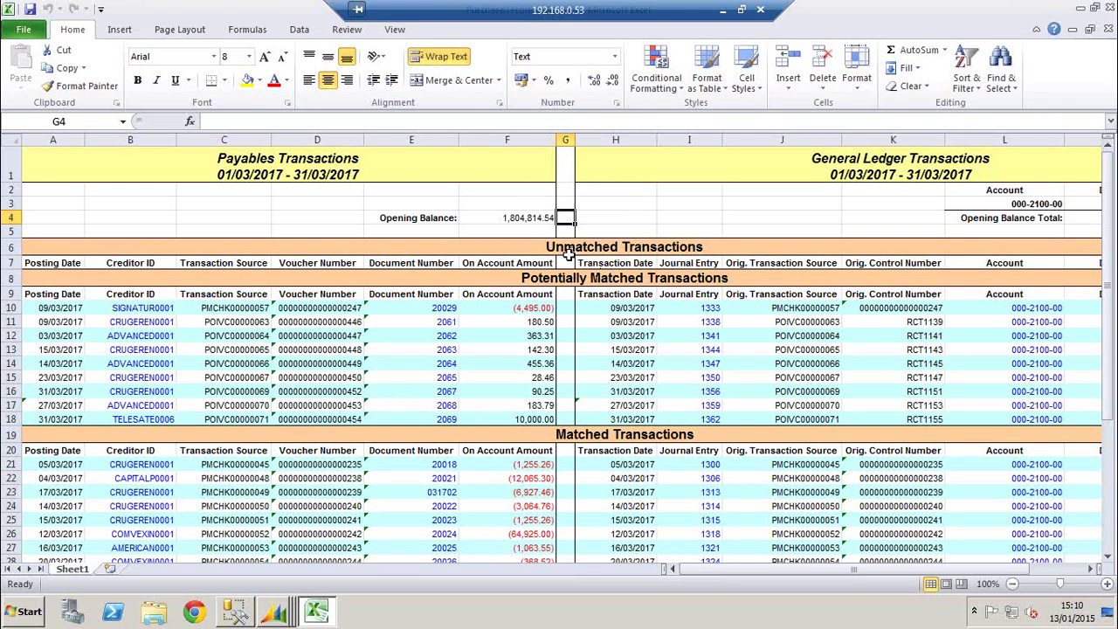
left_click(570, 248)
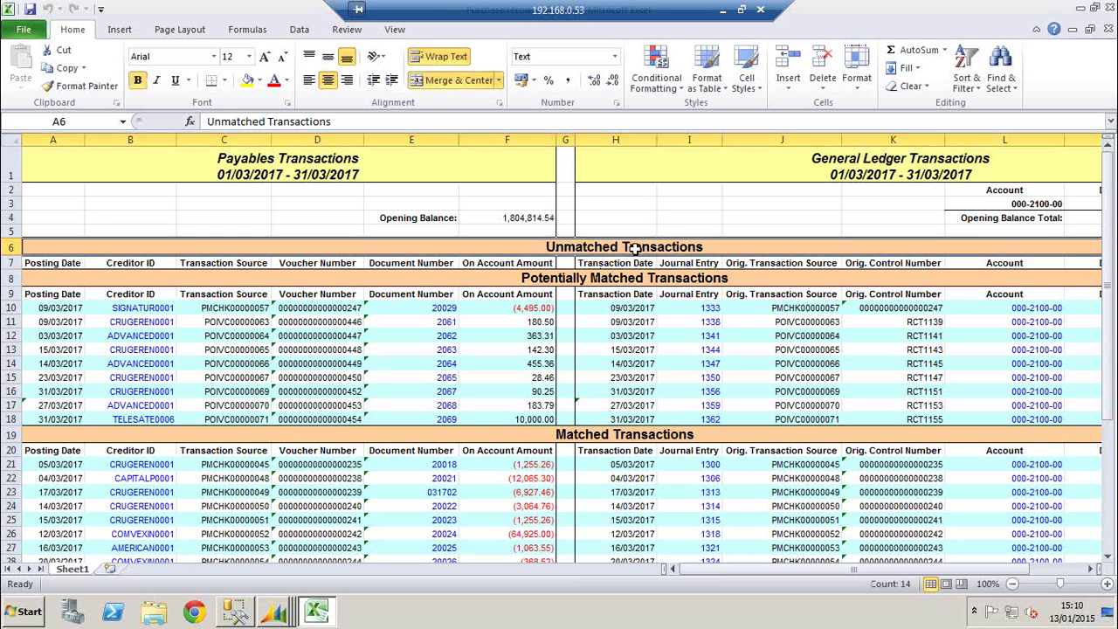
left_click(570, 280)
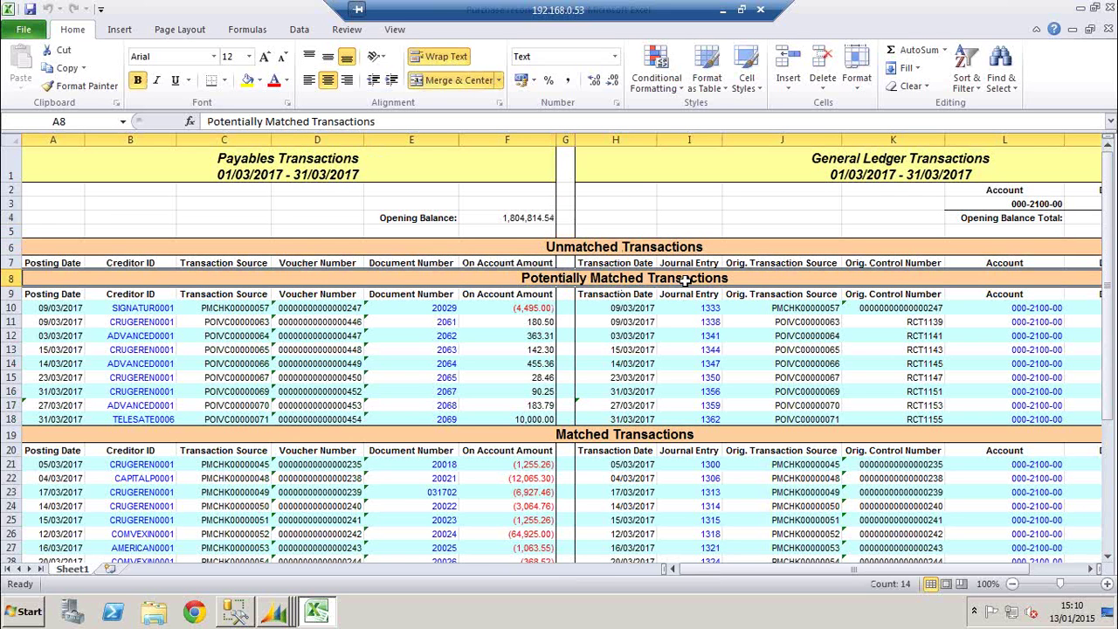
left_click(572, 435)
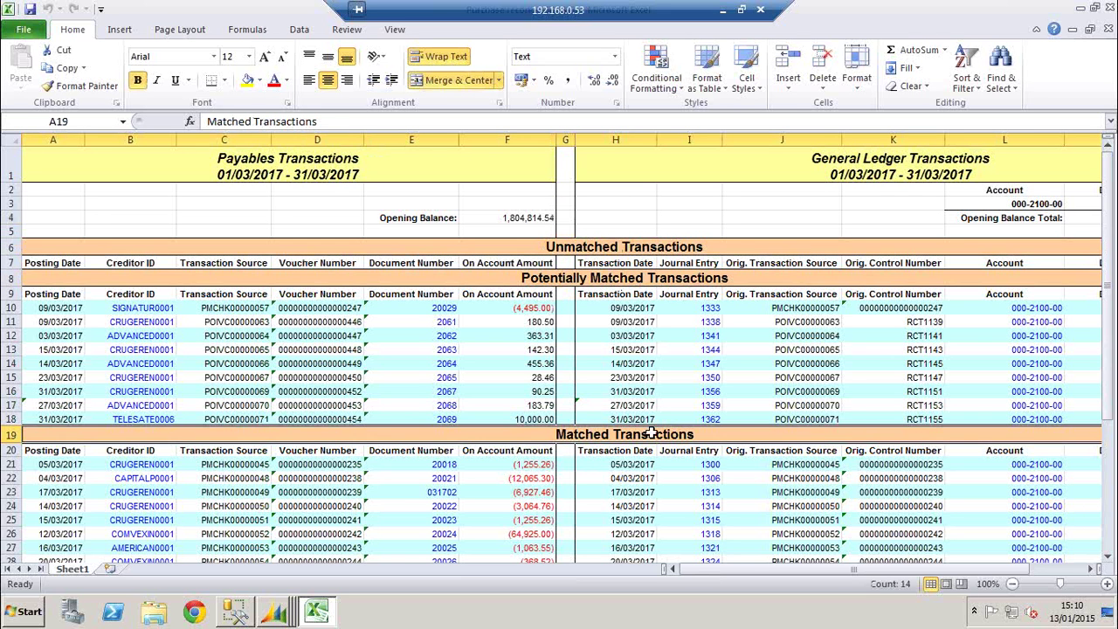
left_click(577, 195)
left_click(291, 206)
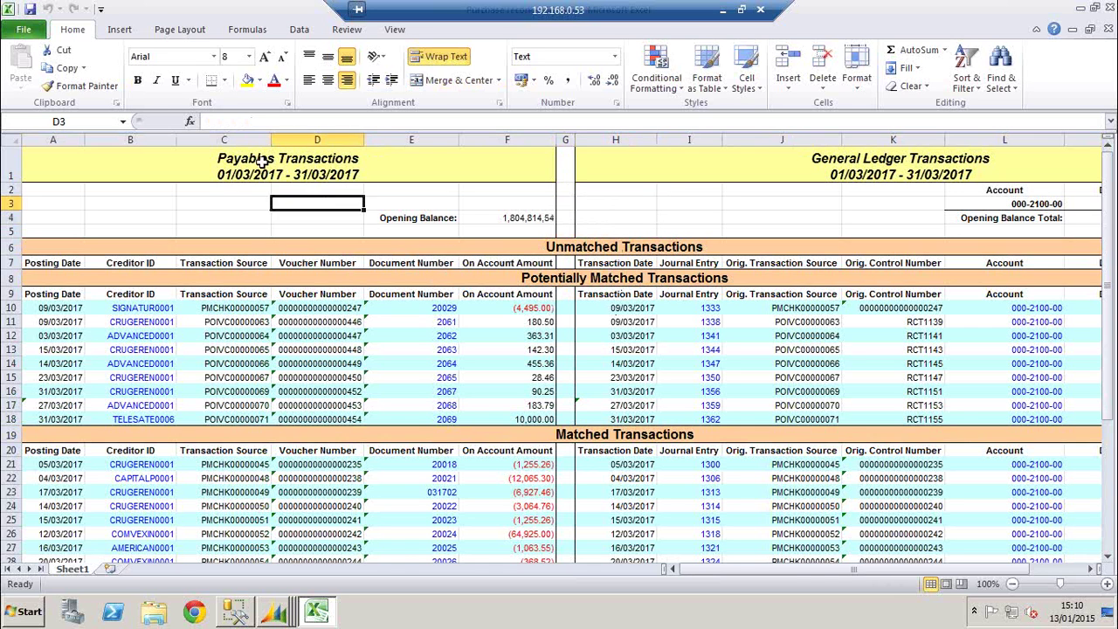
left_click(261, 163)
left_click(268, 203)
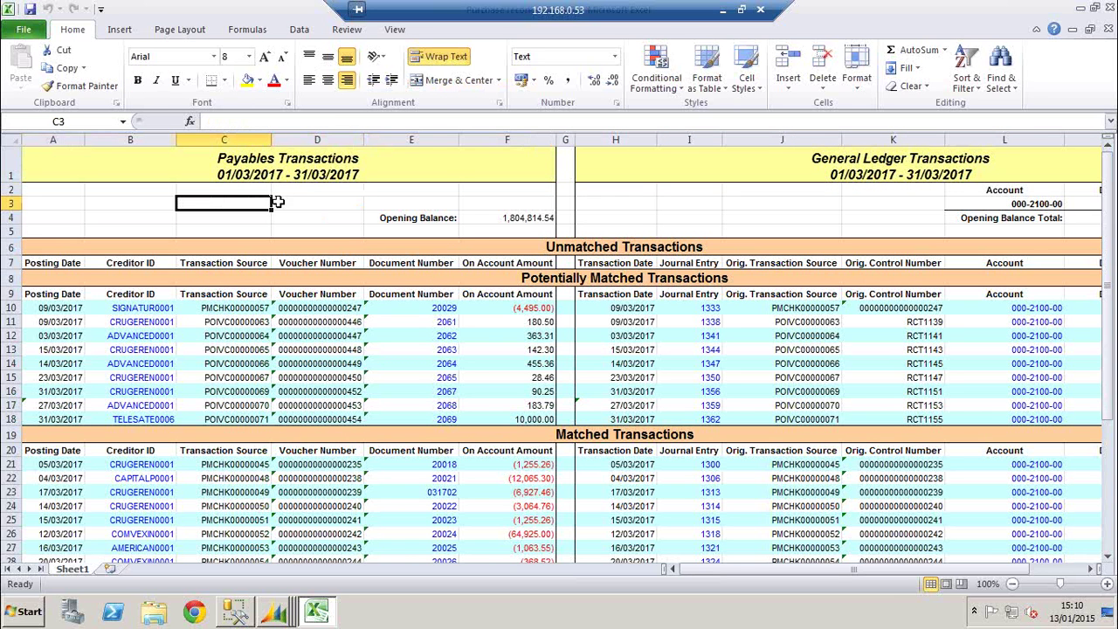
left_click(702, 222)
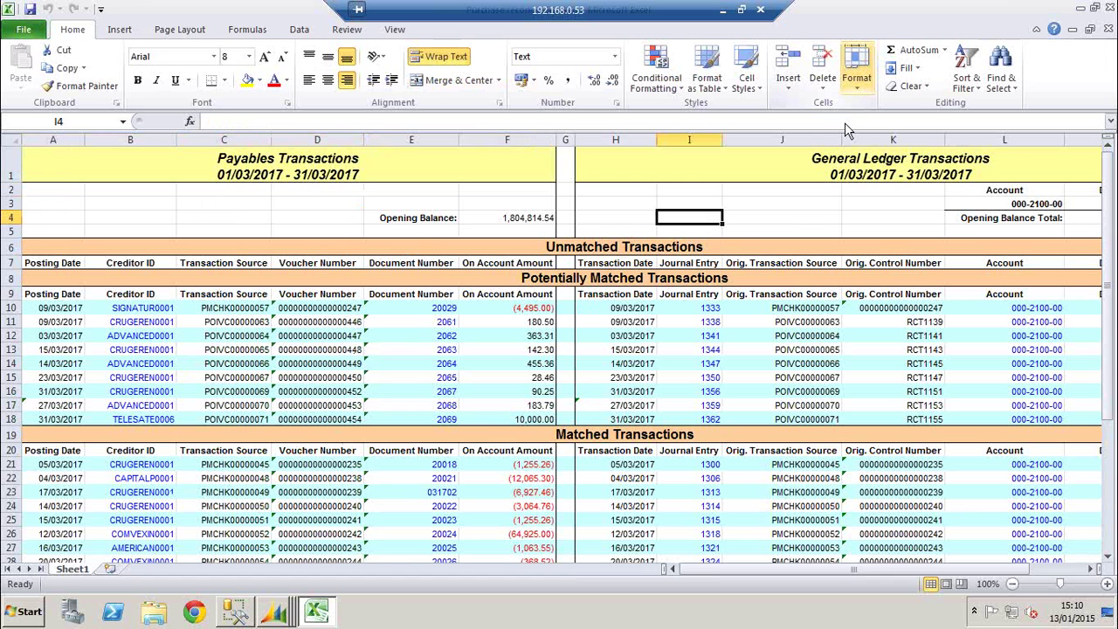
left_click(836, 204)
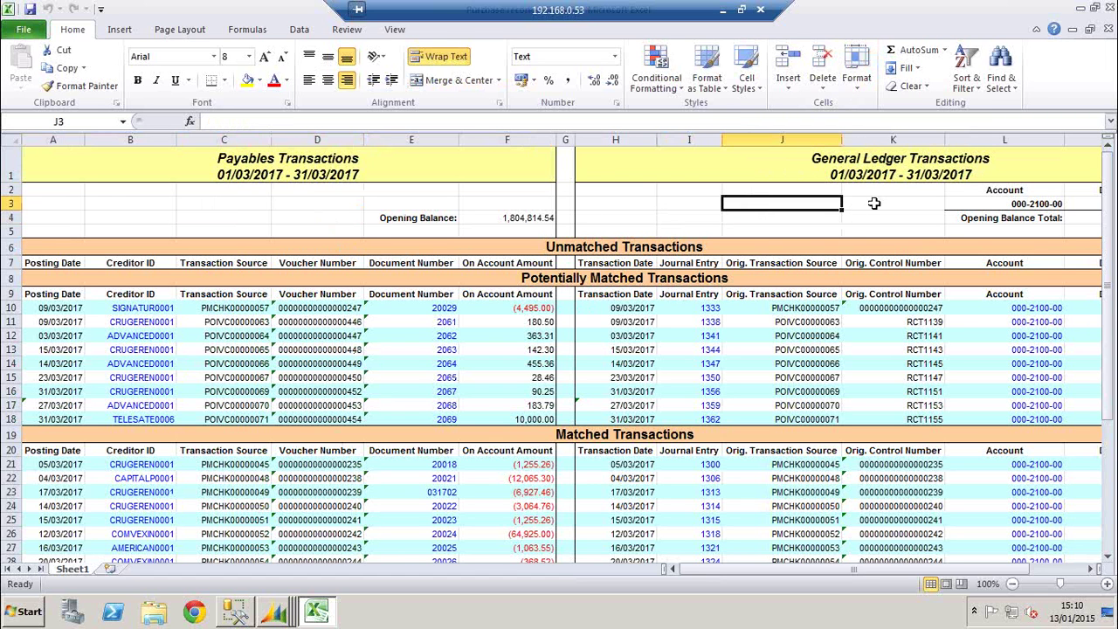
left_click_drag(36, 194, 989, 203)
left_click(989, 203)
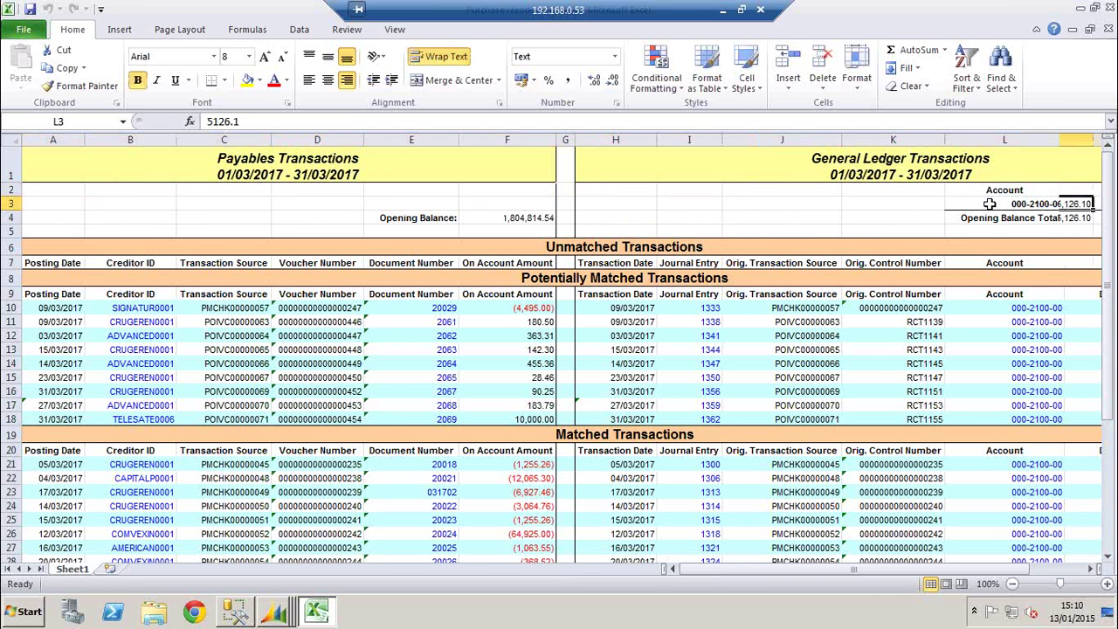
key("Right")
key("Right")
key("Left")
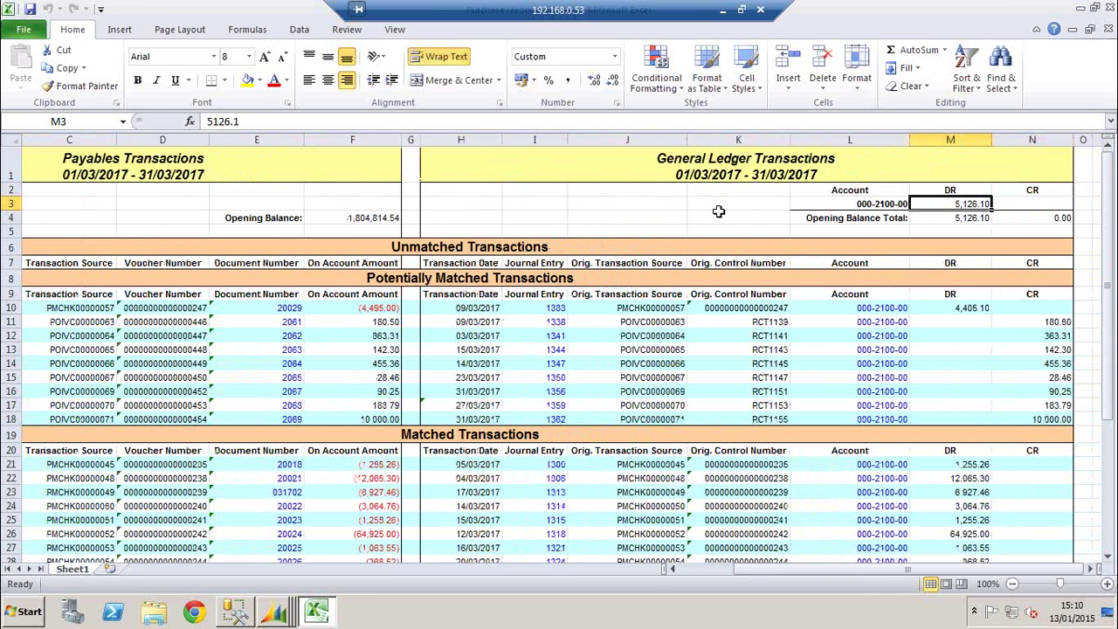
left_click(715, 203)
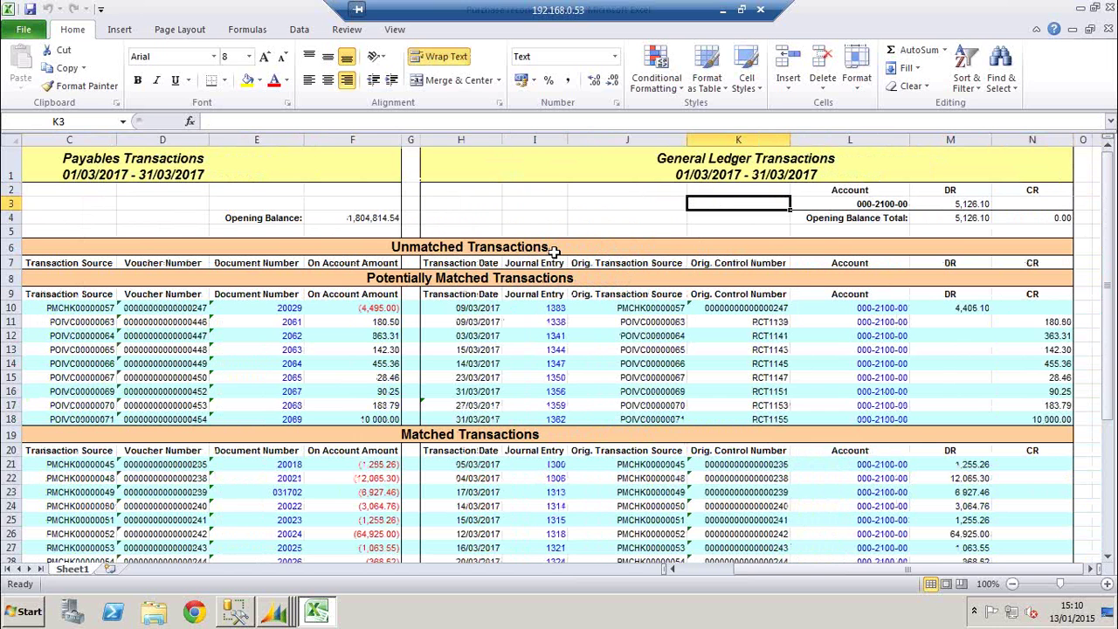
left_click_drag(351, 189, 4, 218)
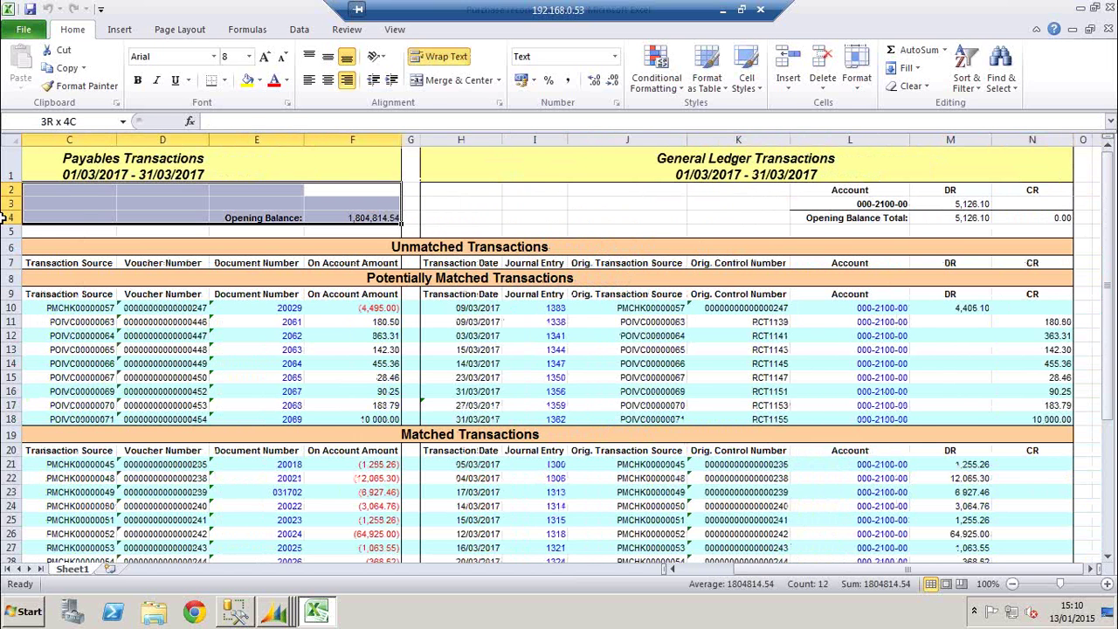
left_click_drag(3, 219, 5, 218)
left_click(580, 260)
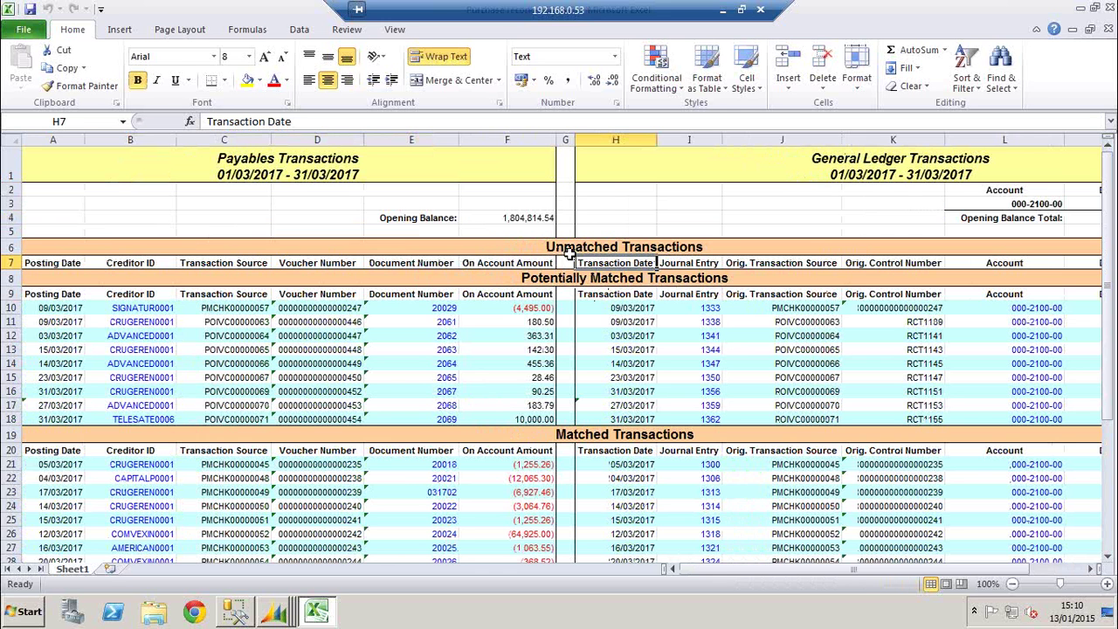
scroll(566, 260, "down", 1)
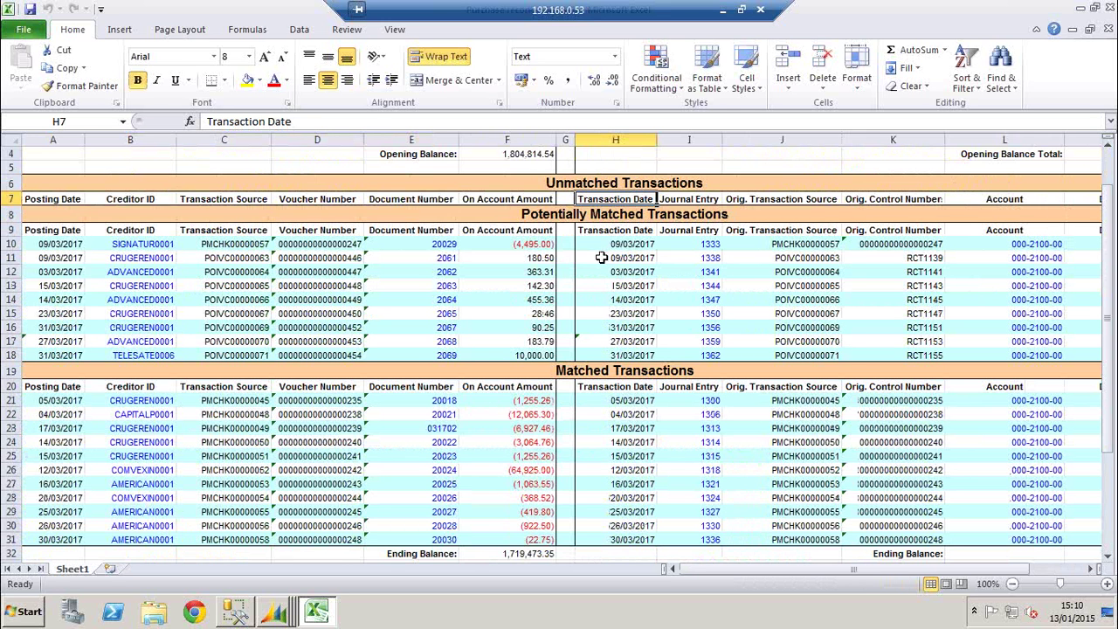
left_click(593, 217)
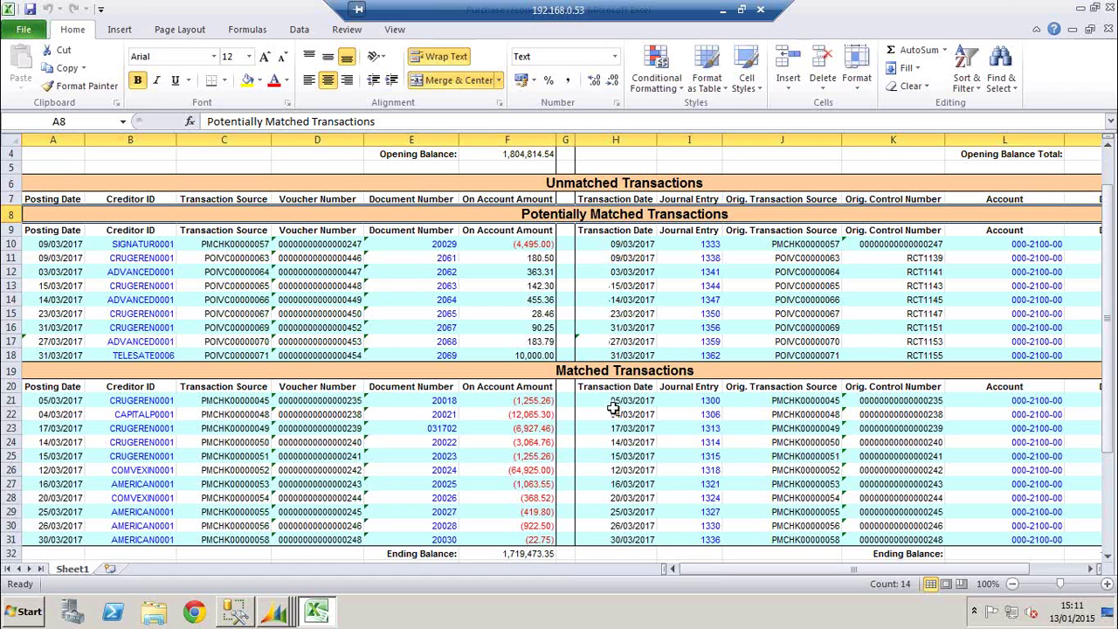
left_click(637, 373)
scroll(623, 425, "down", 1)
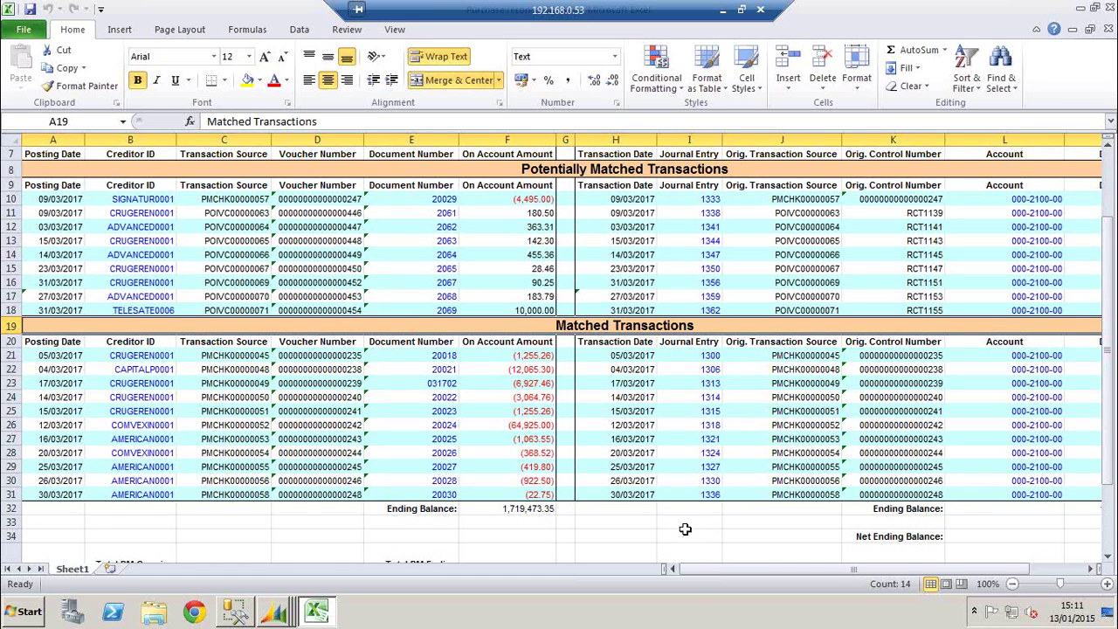
scroll(655, 451, "up", 1)
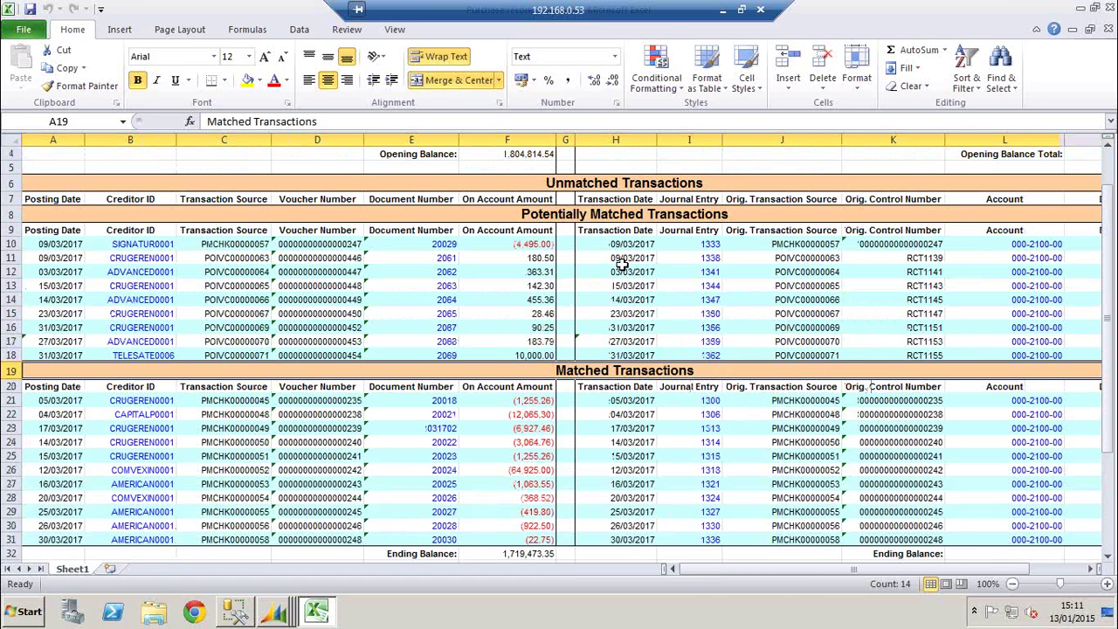
left_click_drag(615, 272, 615, 259)
left_click(583, 263)
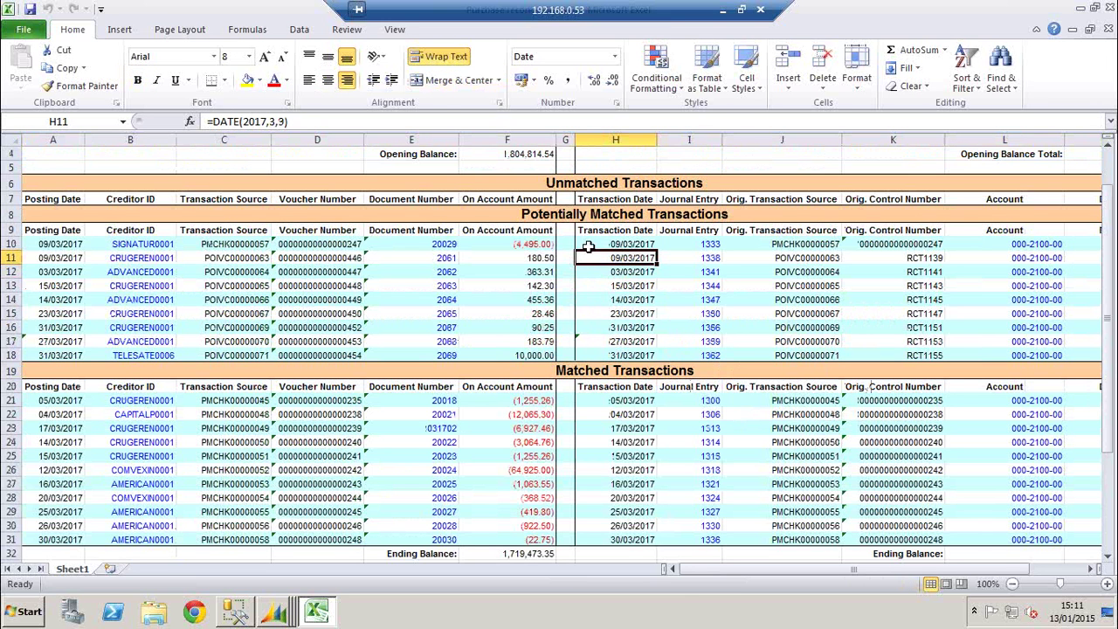
left_click(584, 245)
left_click(61, 245)
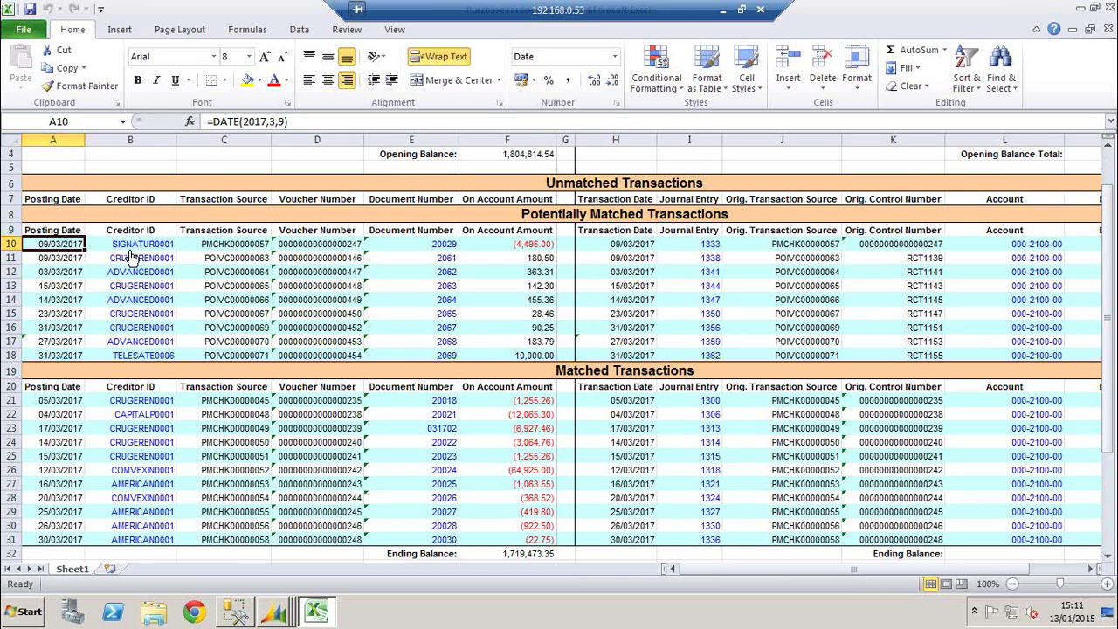
left_click(234, 248)
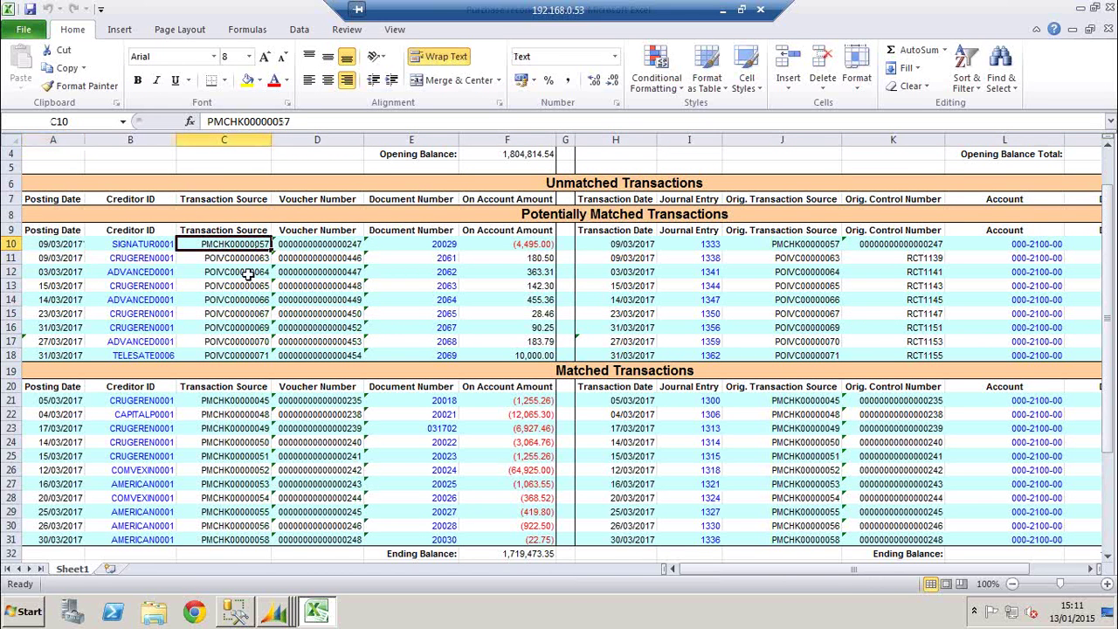
left_click(324, 245)
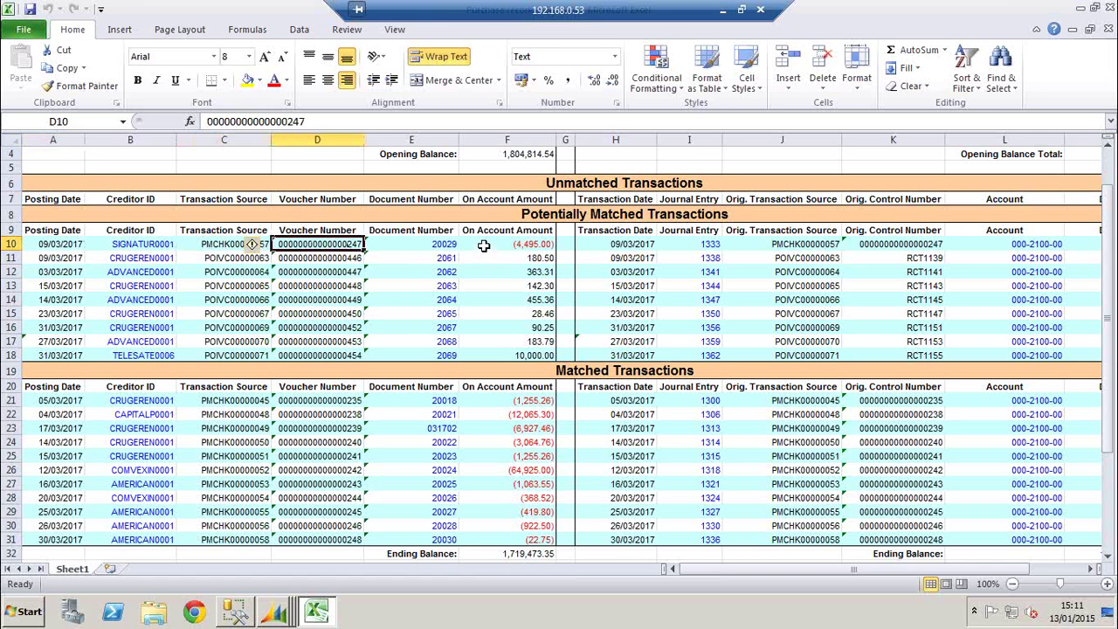
left_click(483, 246)
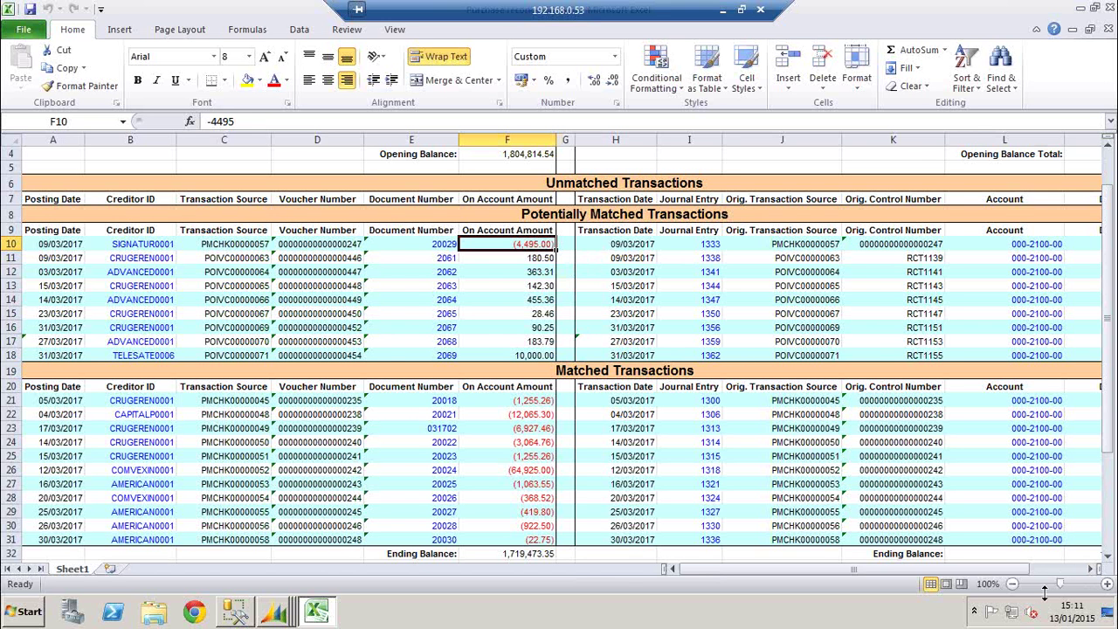
left_click(1012, 583)
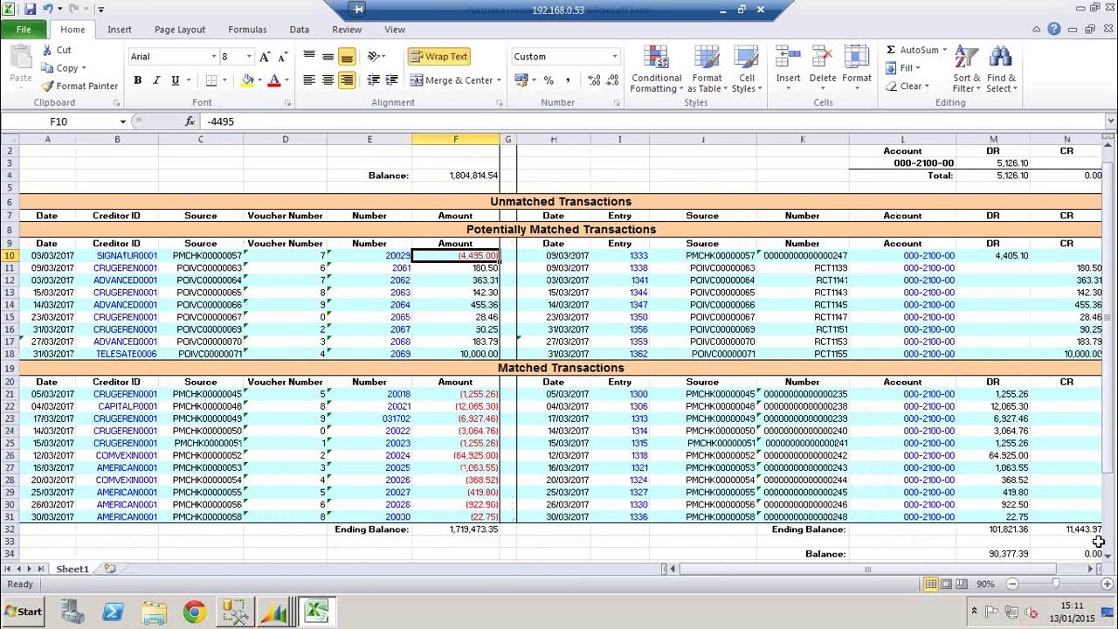
left_click(1020, 255)
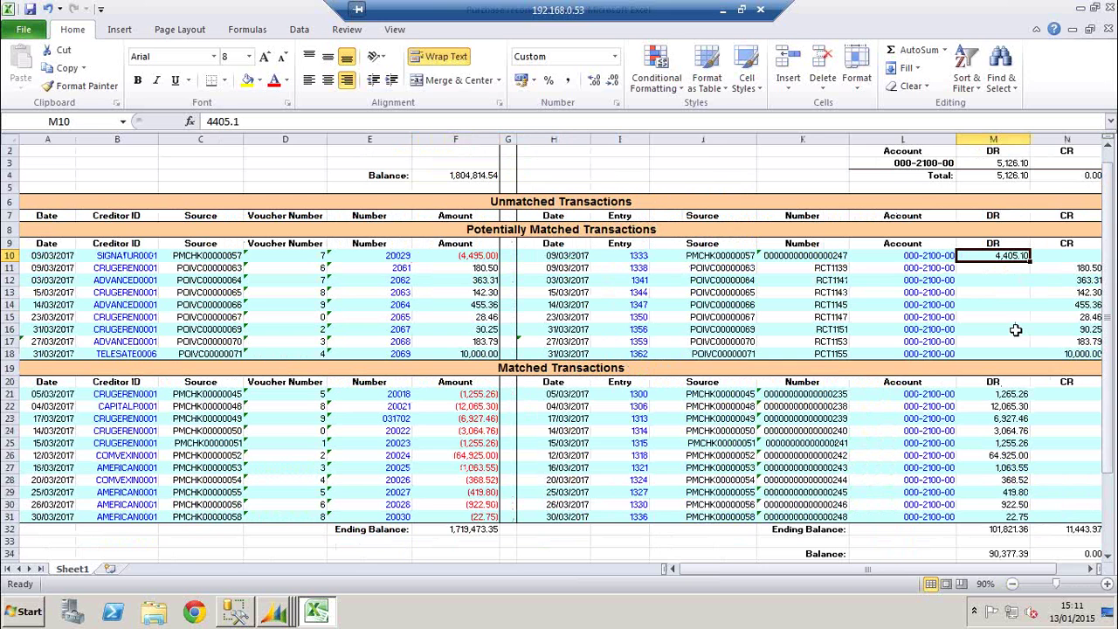
left_click(821, 255)
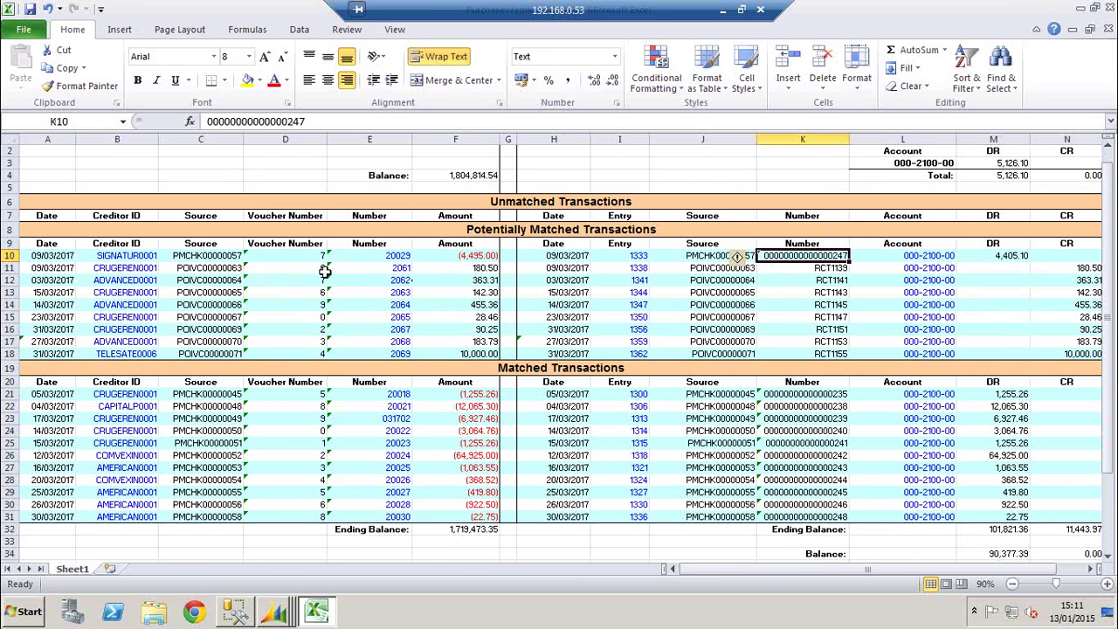
left_click(704, 259)
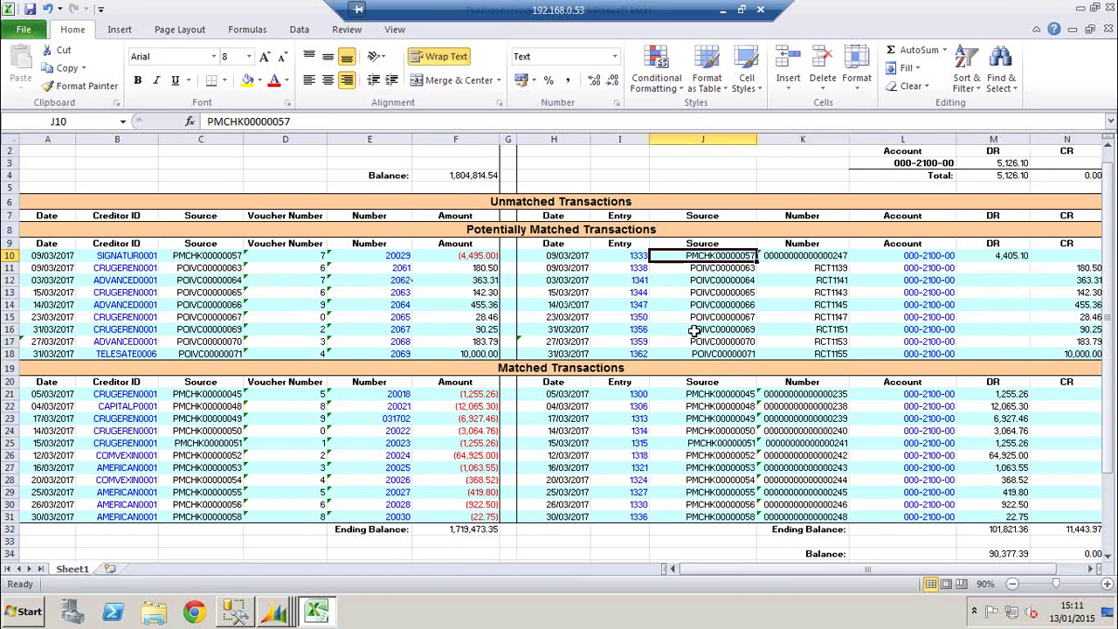
left_click(212, 260)
left_click(705, 258)
left_click(296, 279)
left_click_drag(262, 257, 48, 269)
left_click(369, 293)
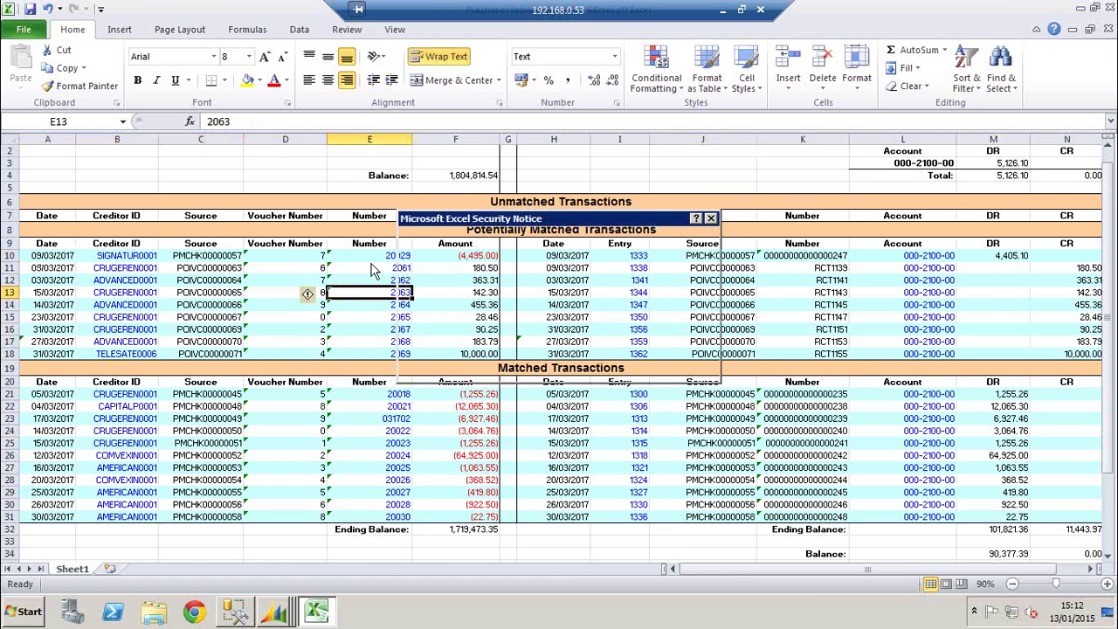
left_click(678, 367)
left_click(272, 256)
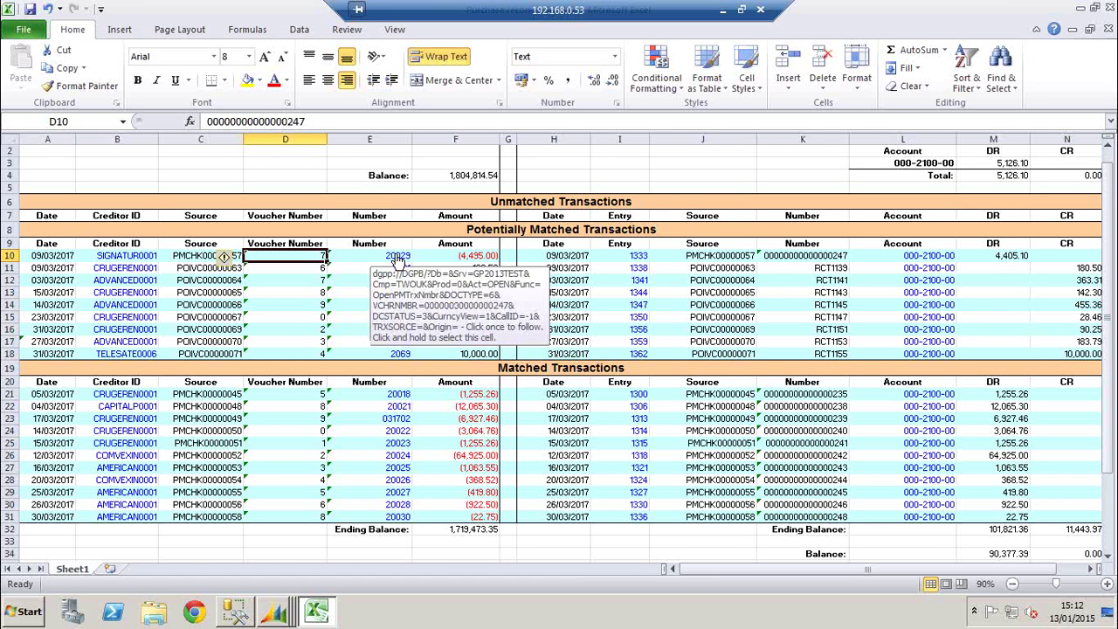
left_click(397, 262)
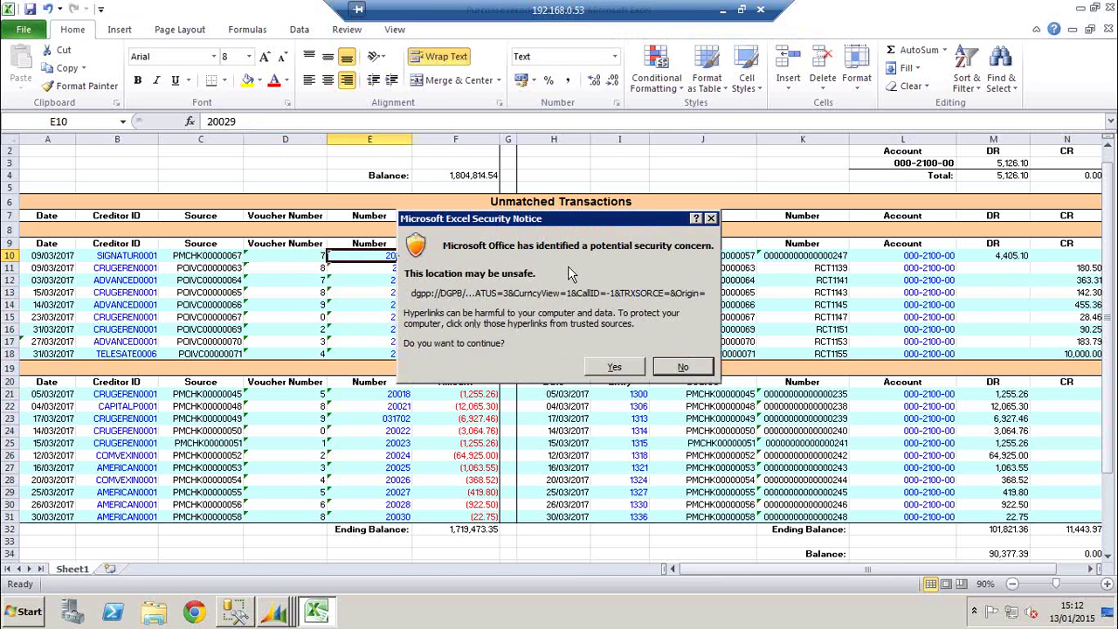
left_click(614, 368)
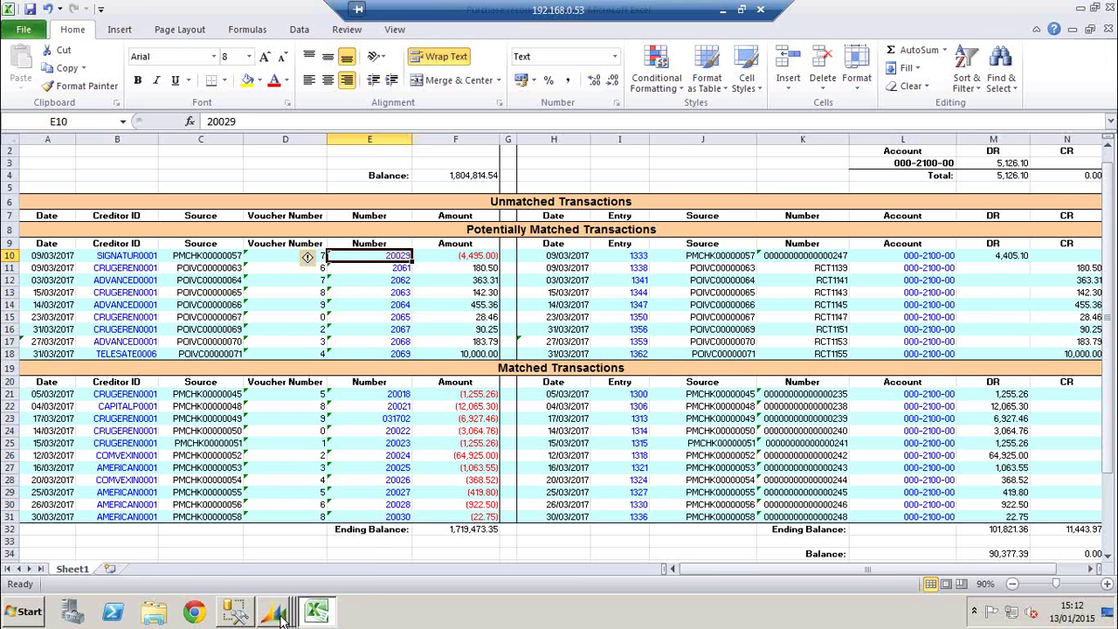
mouse_move(279, 616)
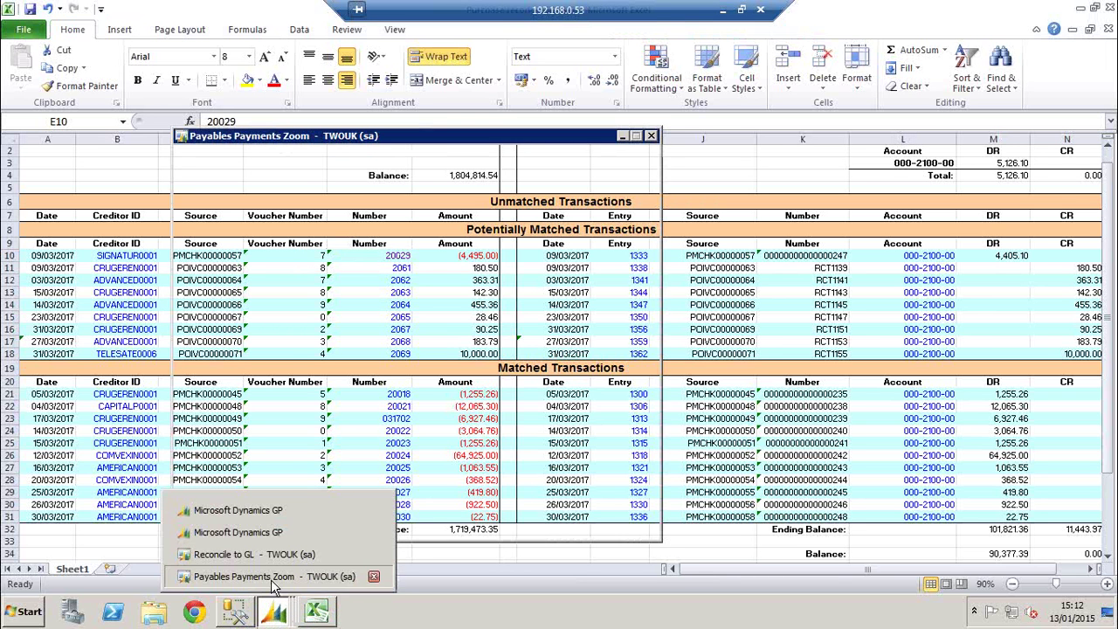
Show the distribution details of payment 20029
left_click(273, 578)
left_click_drag(448, 135, 616, 68)
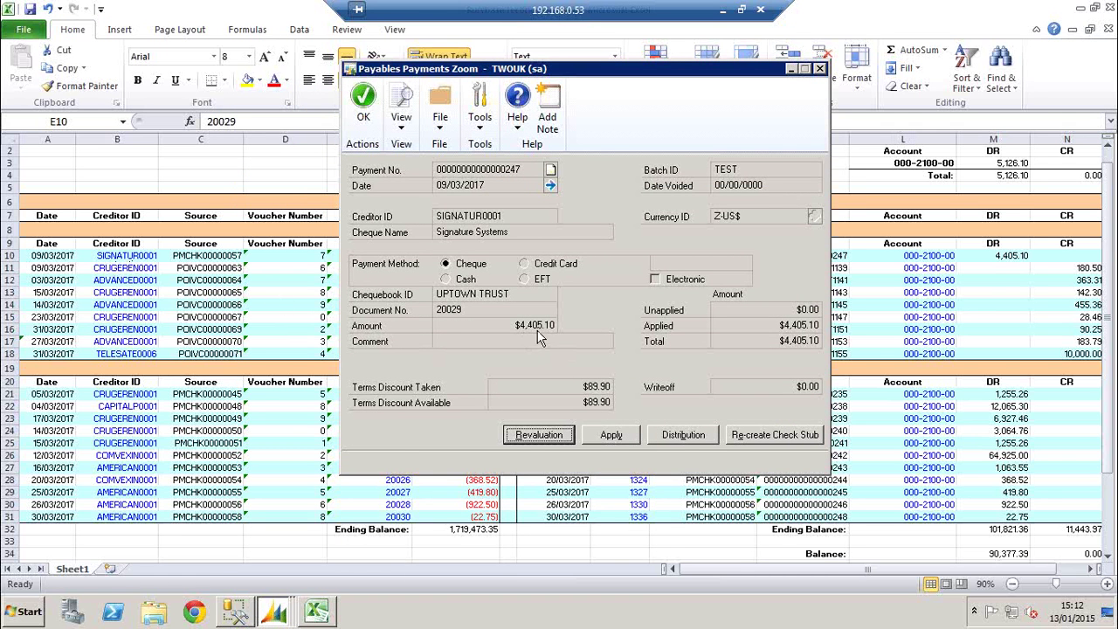
left_click(671, 440)
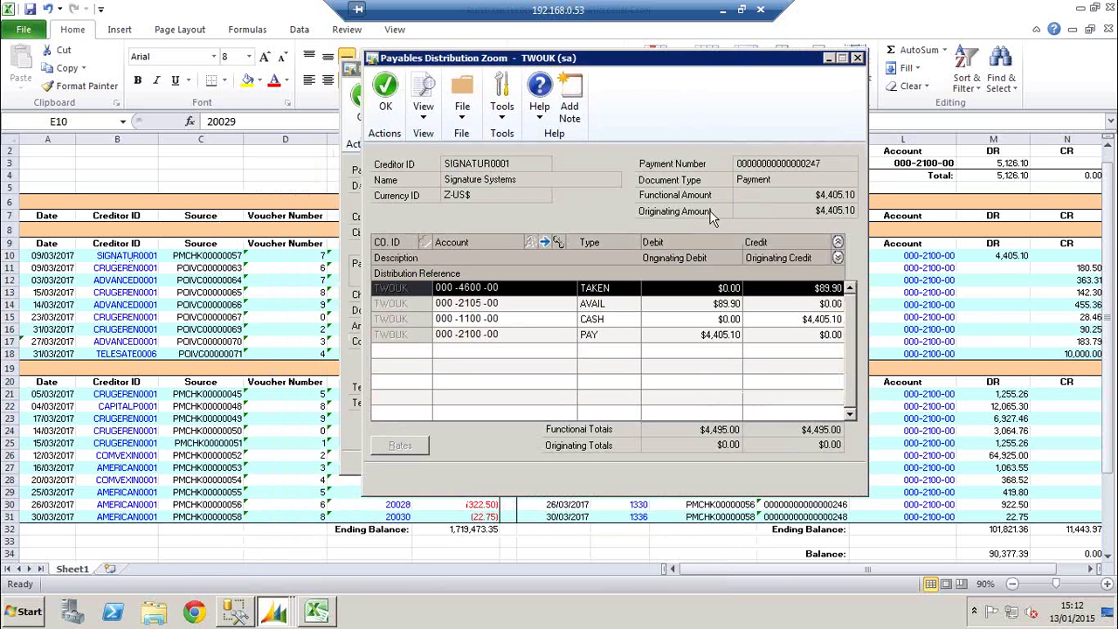
Select the -4495 payment amount in cell F10 of the reconciliation sheet
left_click(226, 264)
left_click(472, 267)
key("Up")
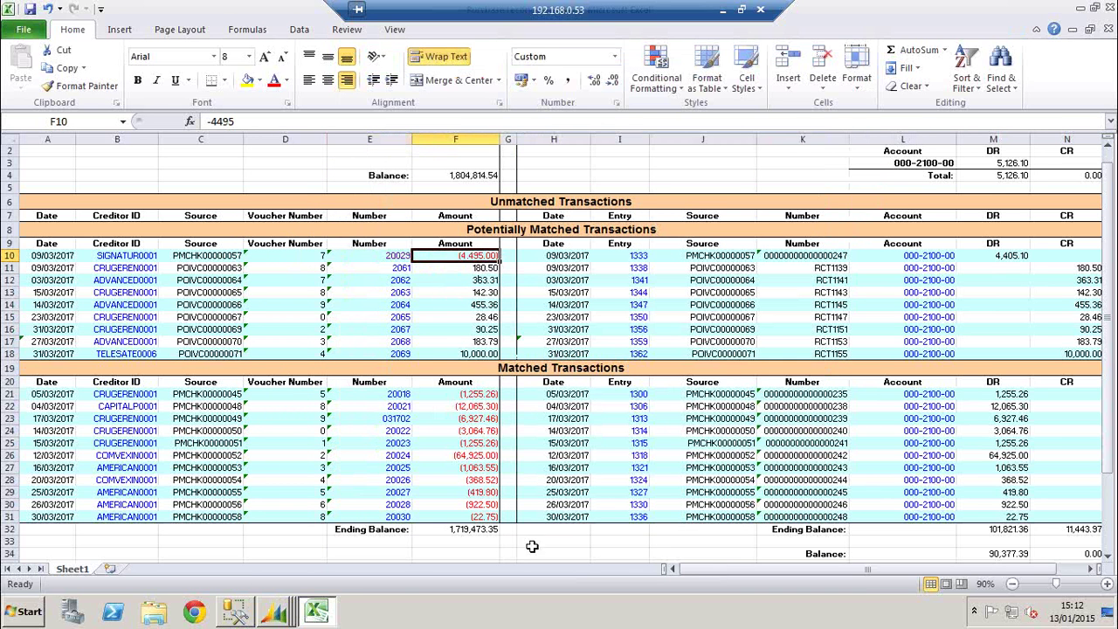
Review the CASH, PAY and Purchases Discounts Taken distribution lines, then close both payment windows
mouse_move(276, 616)
left_click(288, 563)
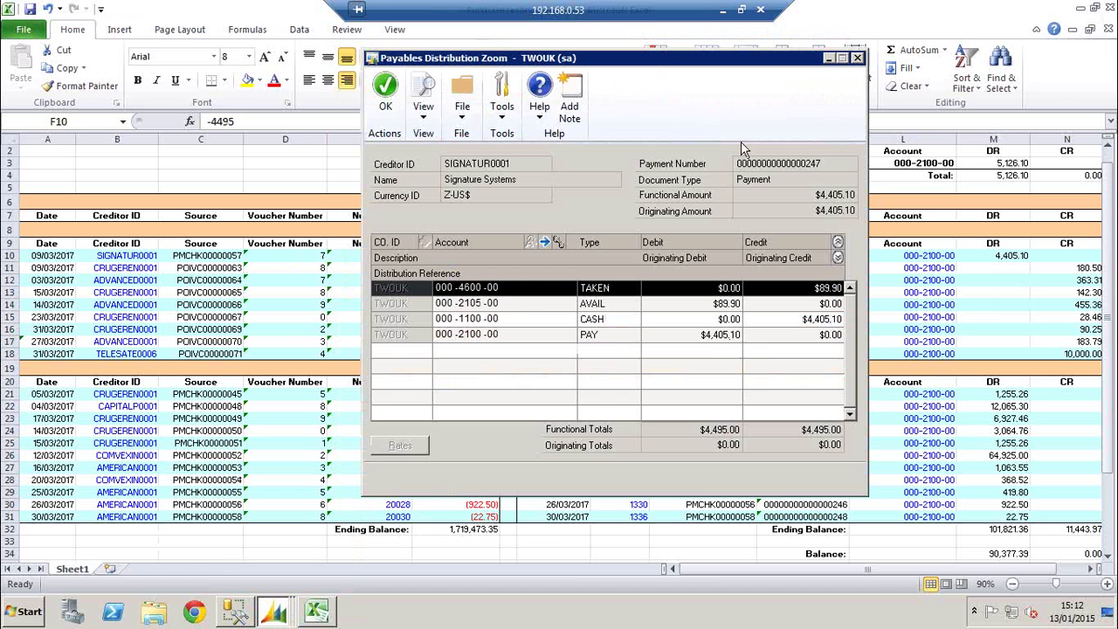
left_click_drag(730, 59, 976, 116)
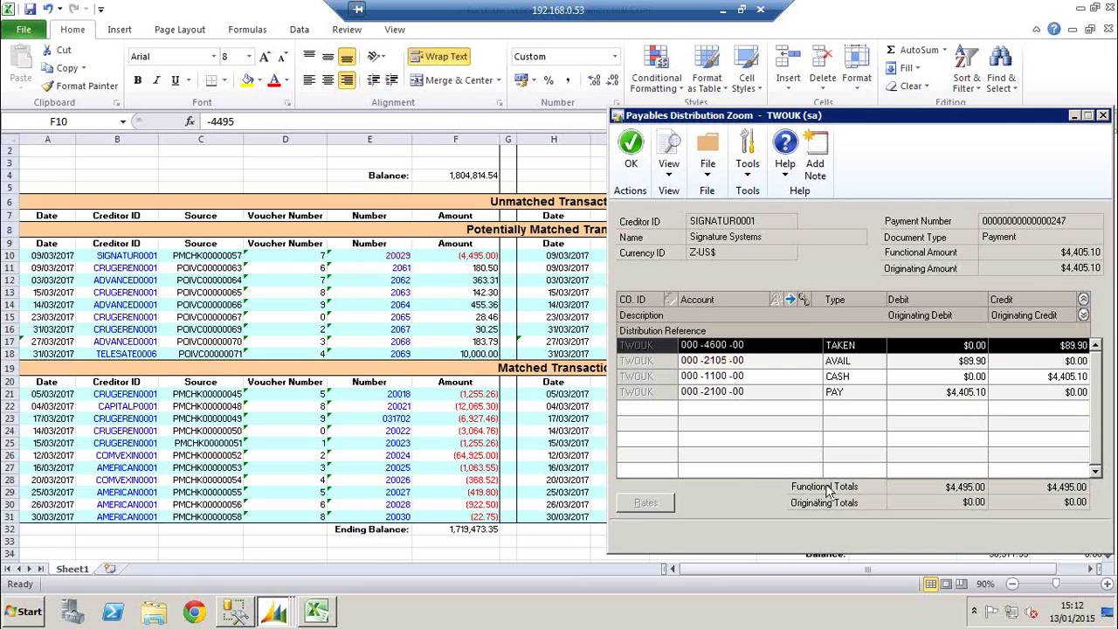
left_click_drag(836, 115, 366, 118)
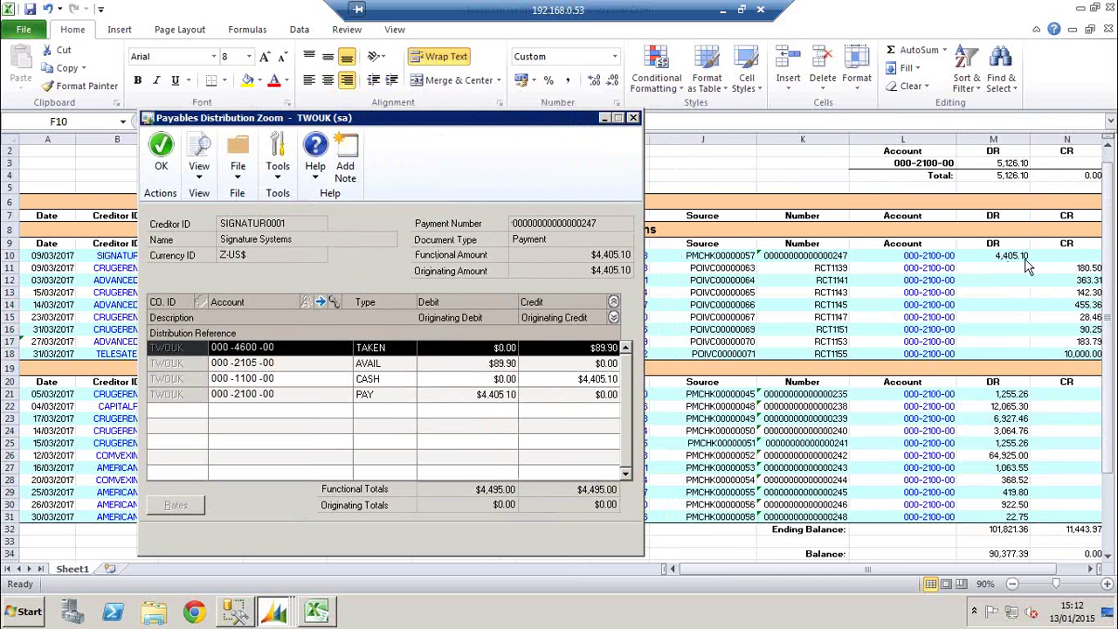
left_click(515, 381)
left_click(247, 397)
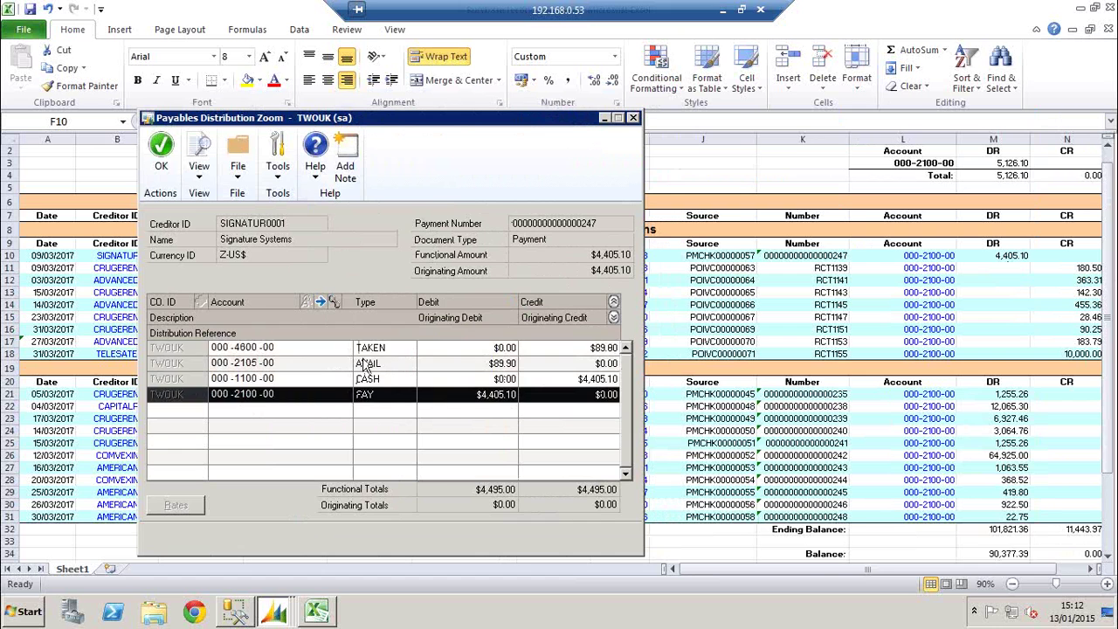
left_click(371, 351)
left_click(614, 318)
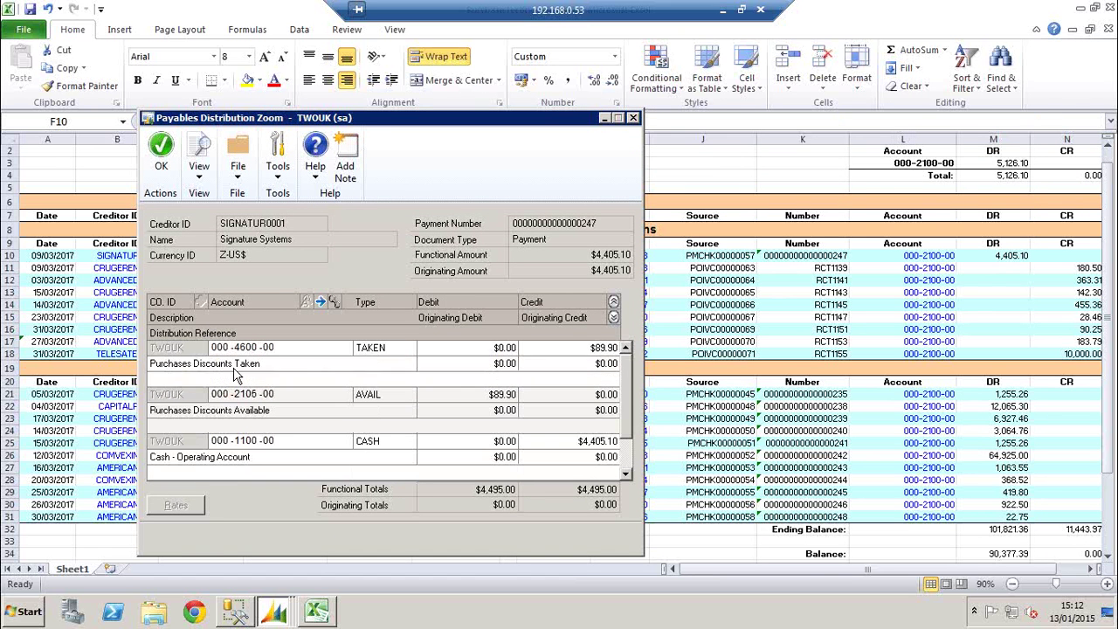
left_click(225, 374)
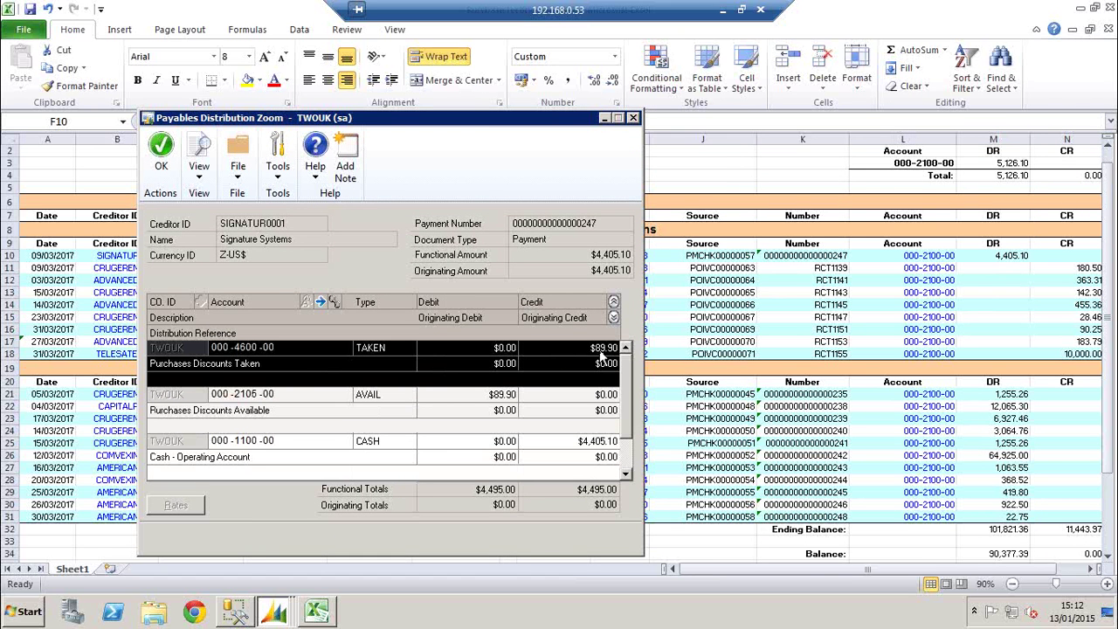
left_click(633, 118)
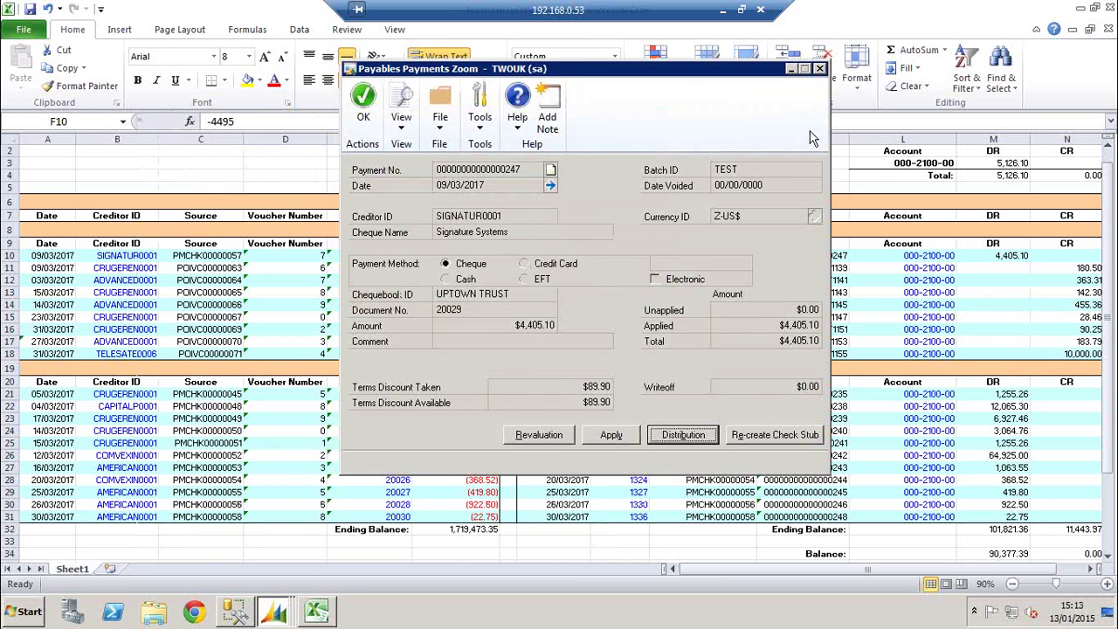
left_click(819, 69)
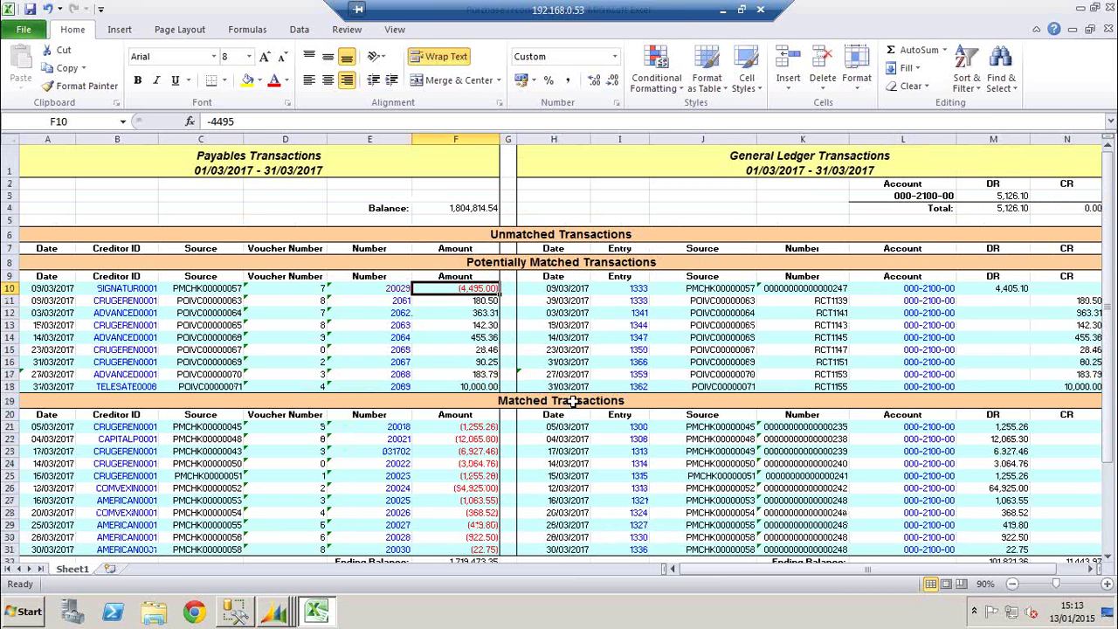
Drill into the creditor record behind cell B21, then close the workbook without saving
left_click(569, 238)
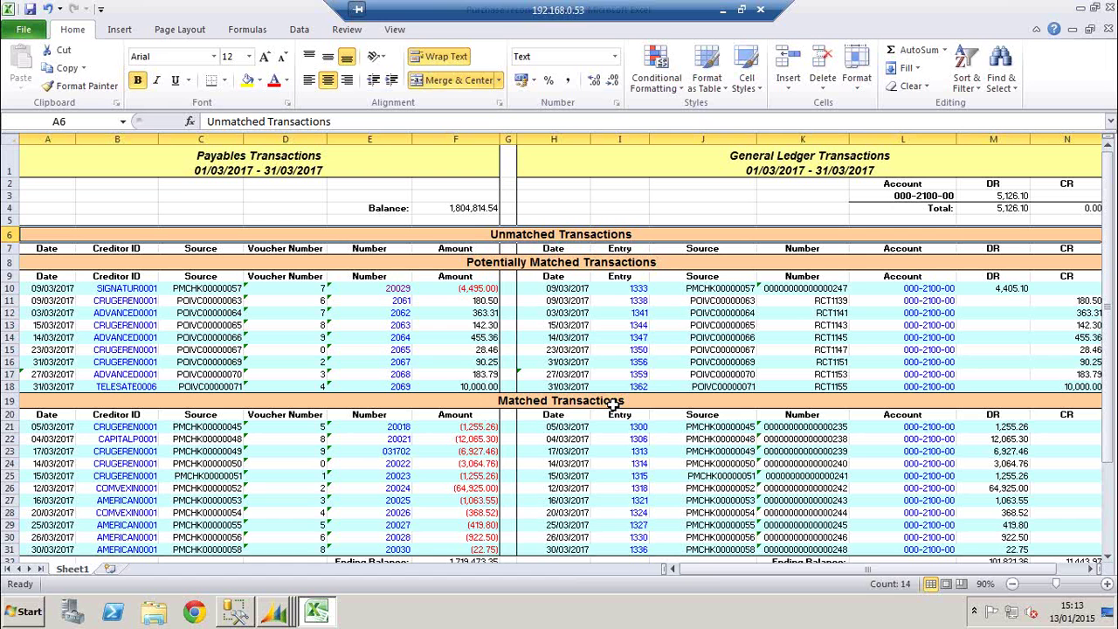
left_click(613, 405)
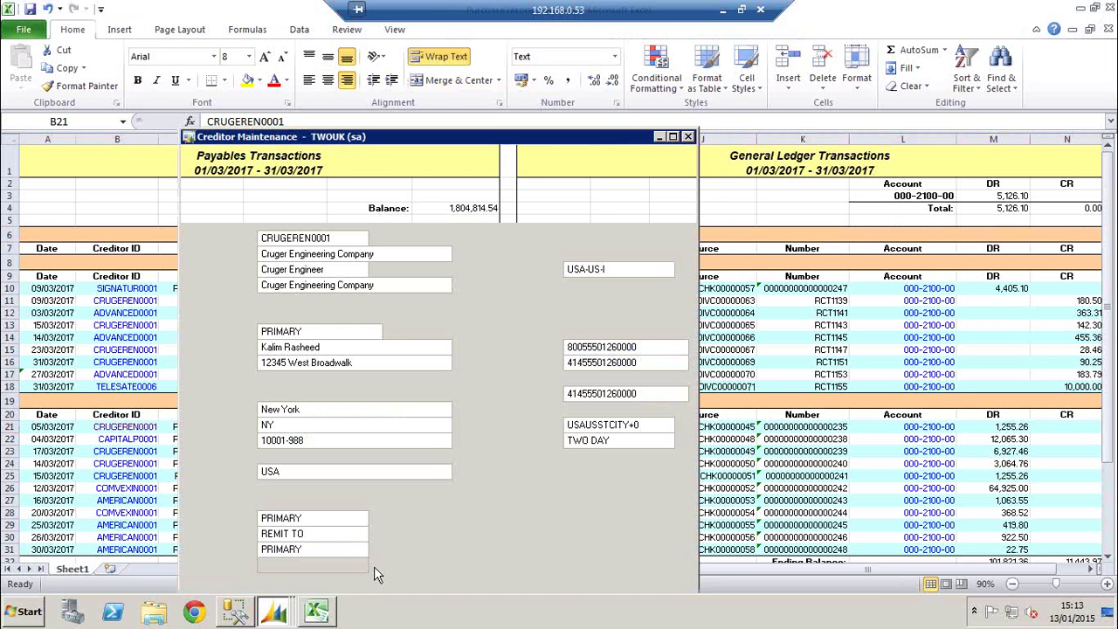
left_click(688, 138)
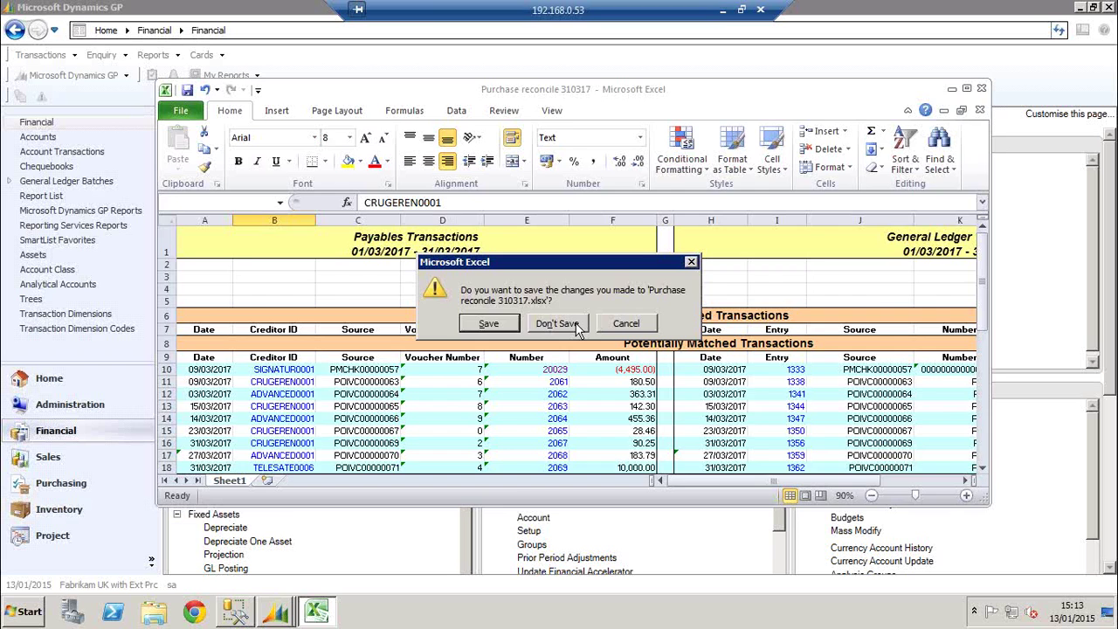
left_click(576, 324)
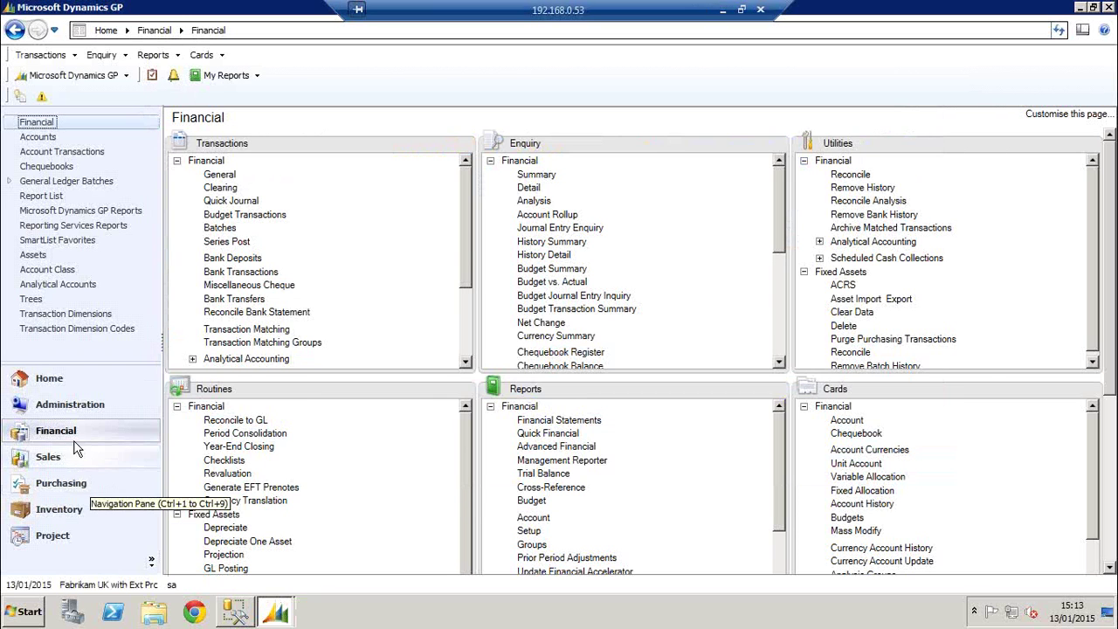
Return to Reconcile to GL and save the current reconciliation record
left_click(276, 614)
left_click(262, 578)
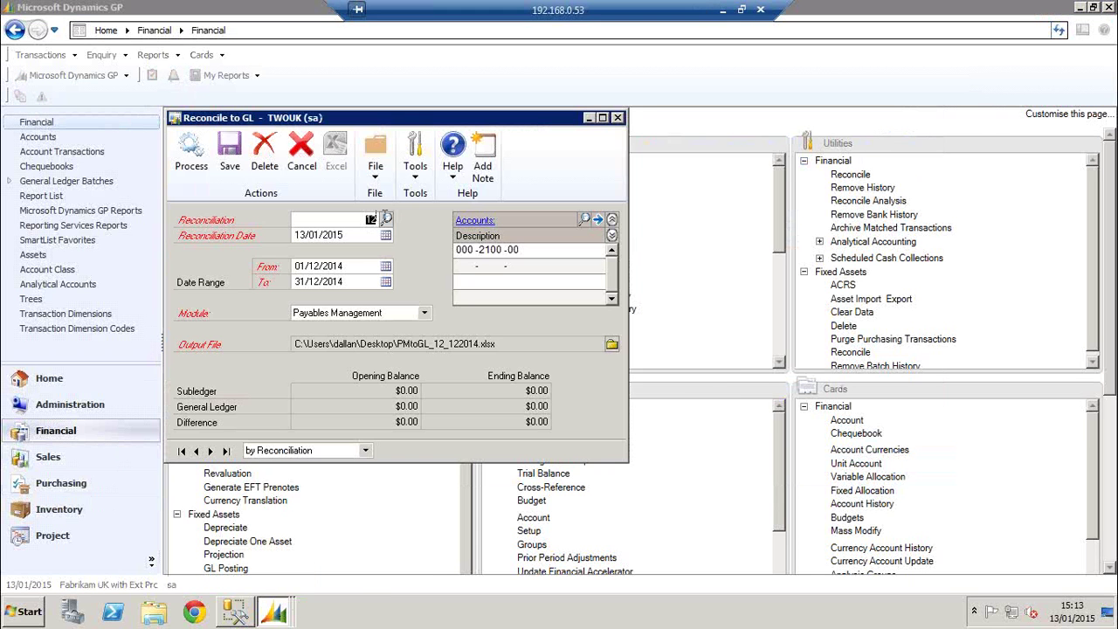
left_click(232, 173)
Set the reconciliation date to 31/03/2017
key("Tab")
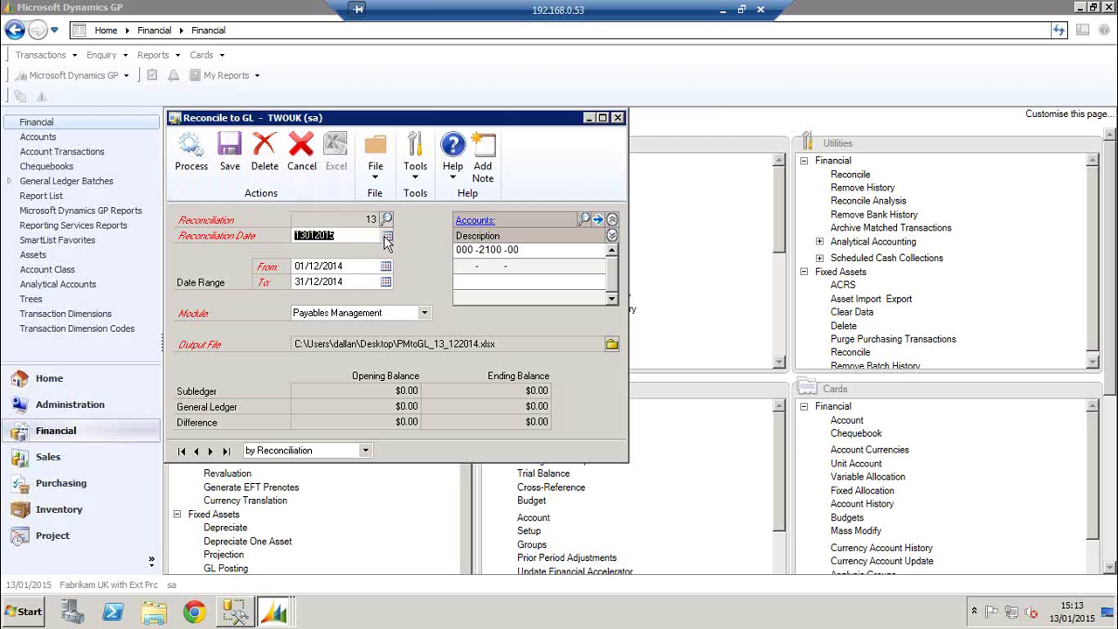
left_click(386, 235)
left_click(442, 259)
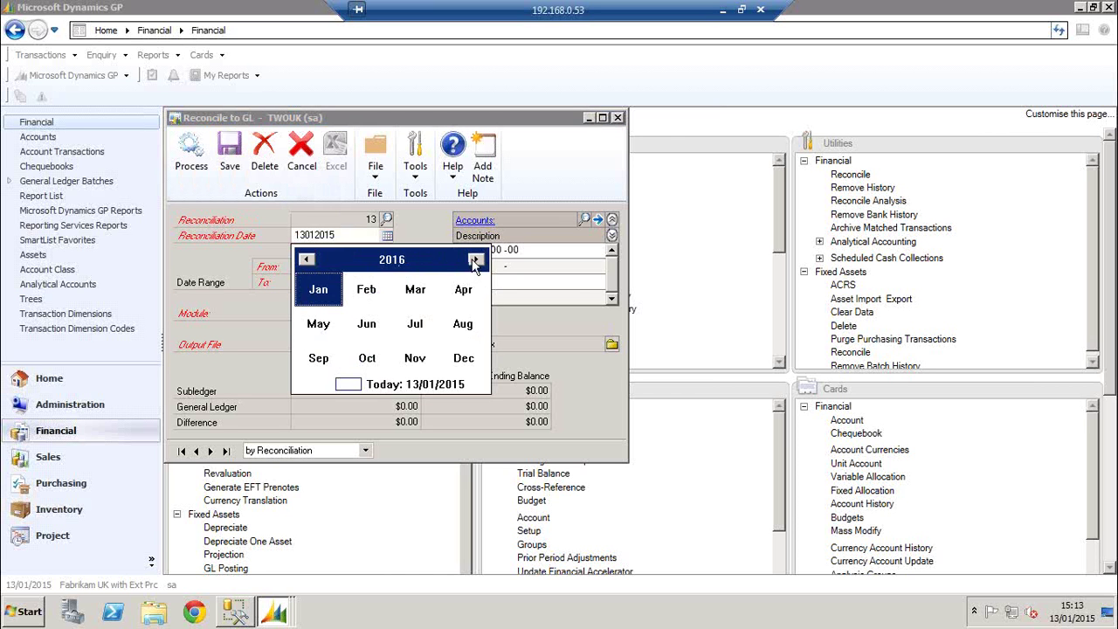
left_click(475, 261)
left_click(397, 302)
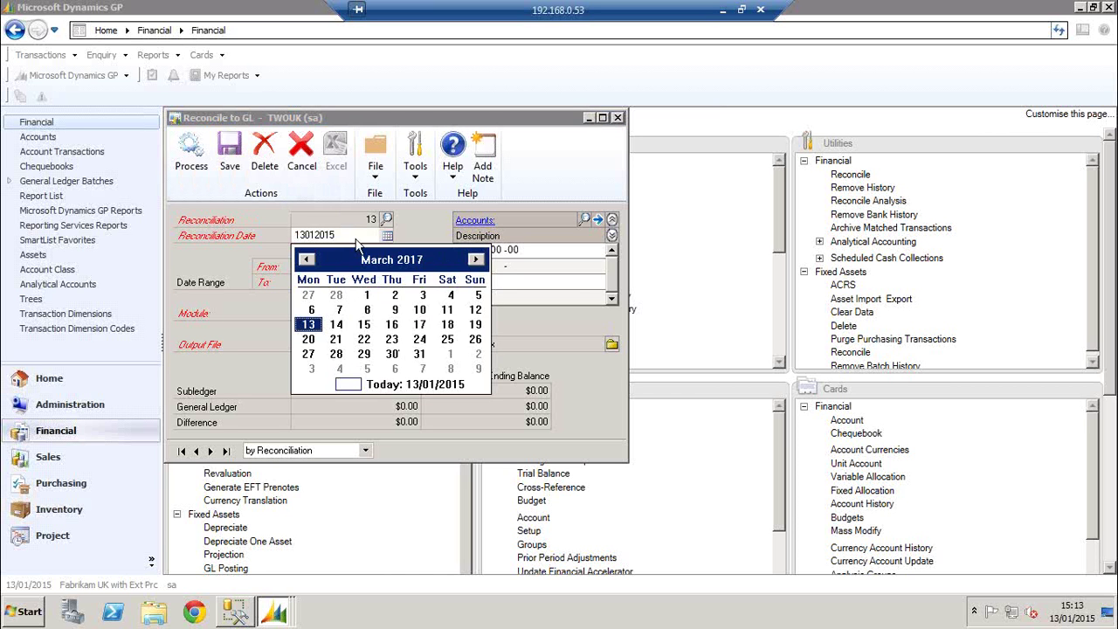
left_click(420, 354)
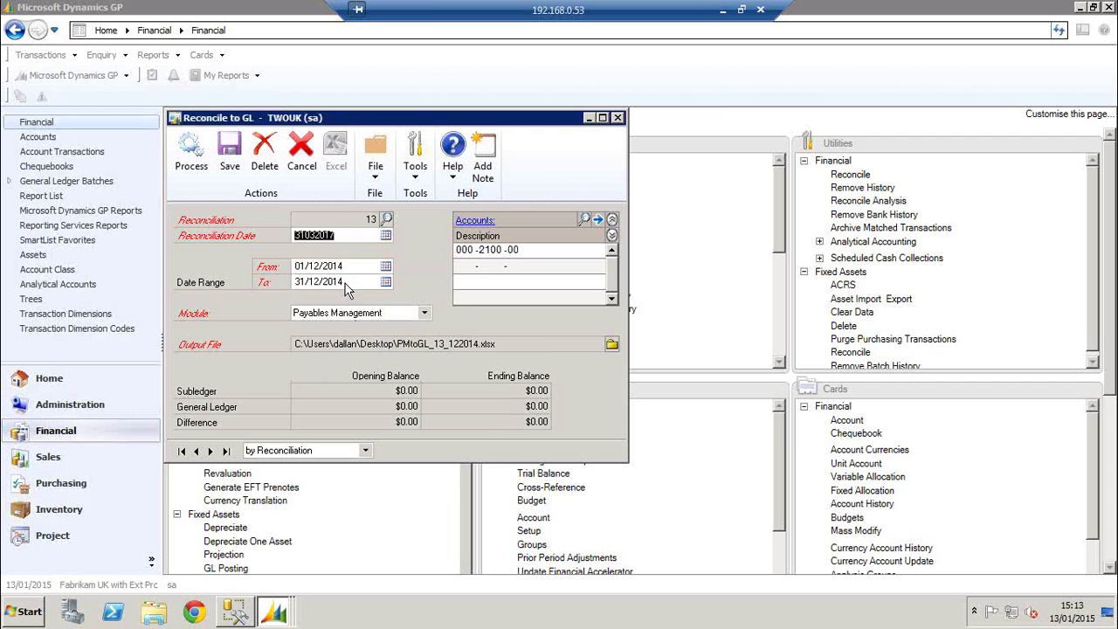
Set the From date to 01/03/2017
key("Tab")
left_click(385, 265)
left_click(402, 290)
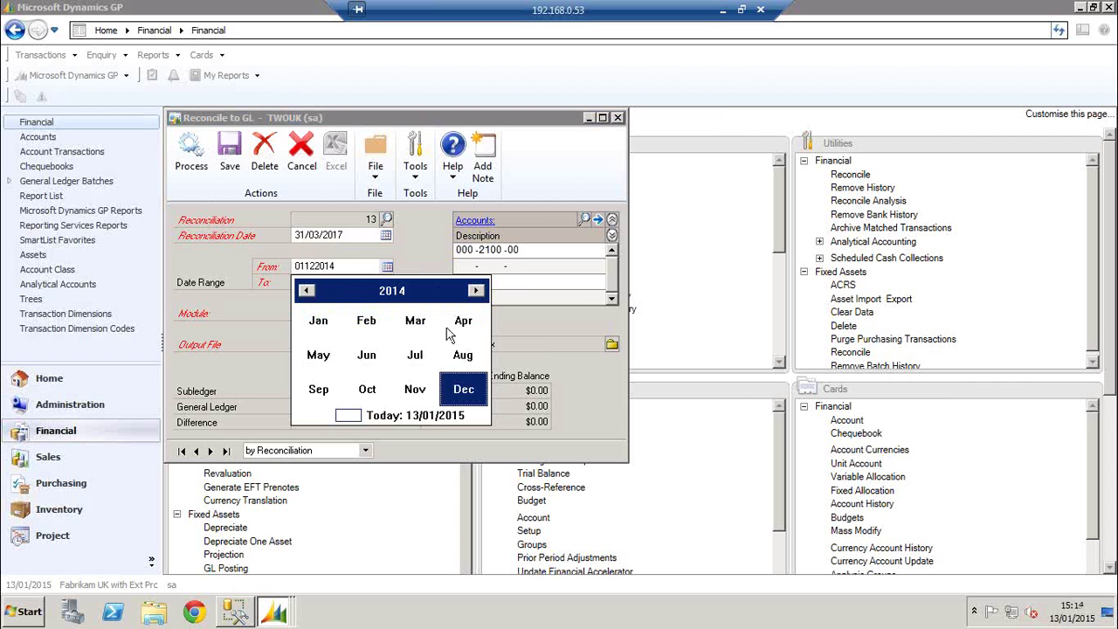
left_click(475, 290)
left_click(475, 290)
left_click(475, 290)
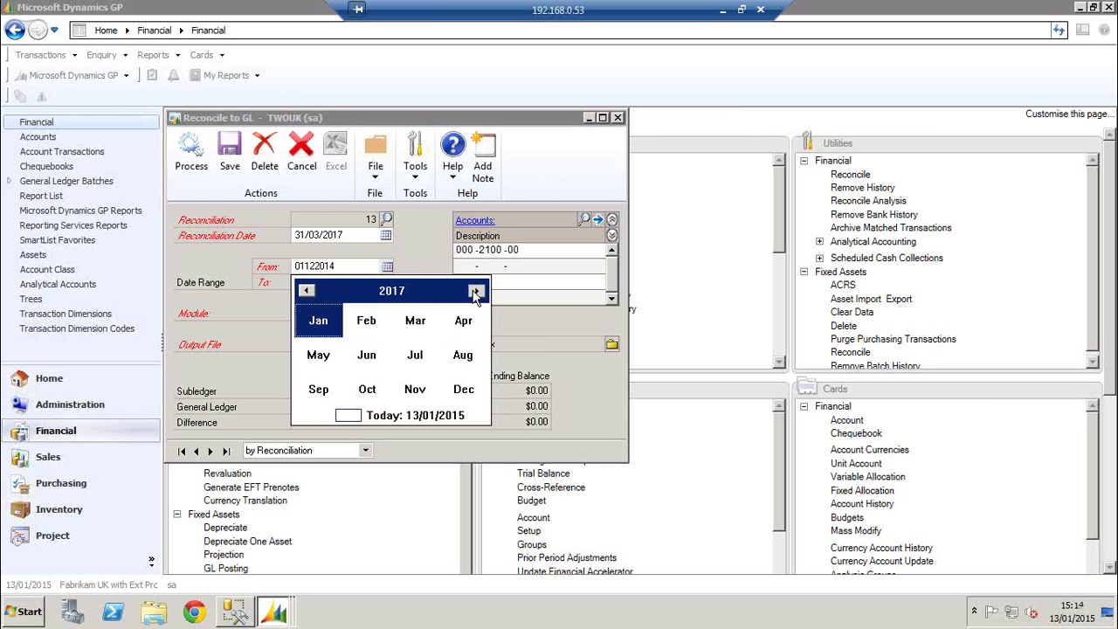
left_click(414, 325)
left_click(365, 327)
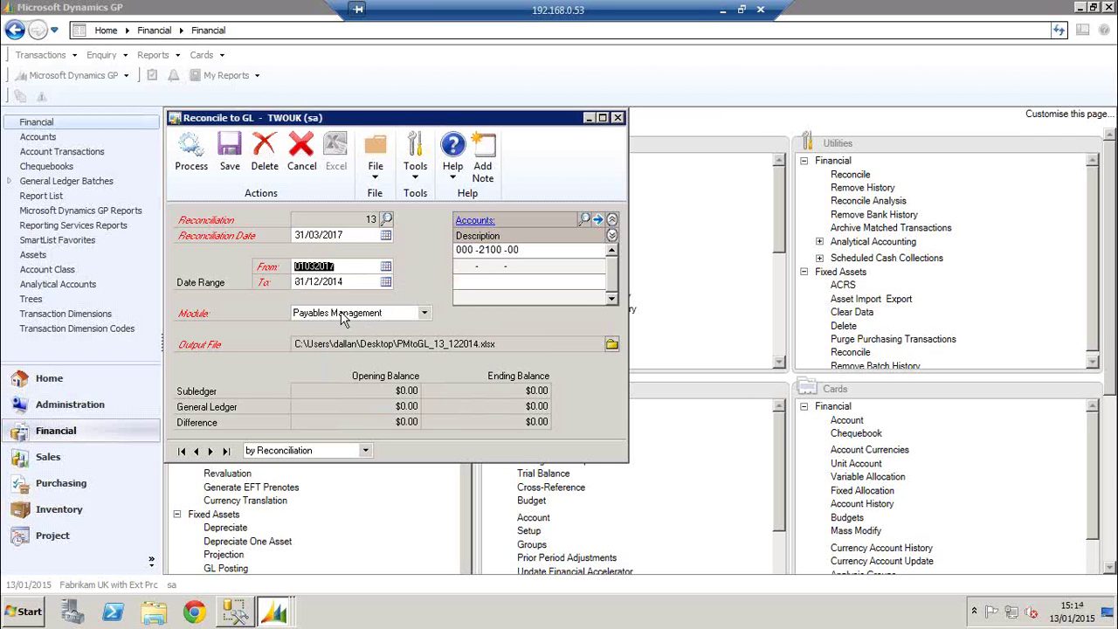
Choose Receivables Management as the module and bring up the posting accounts lookup
left_click(358, 313)
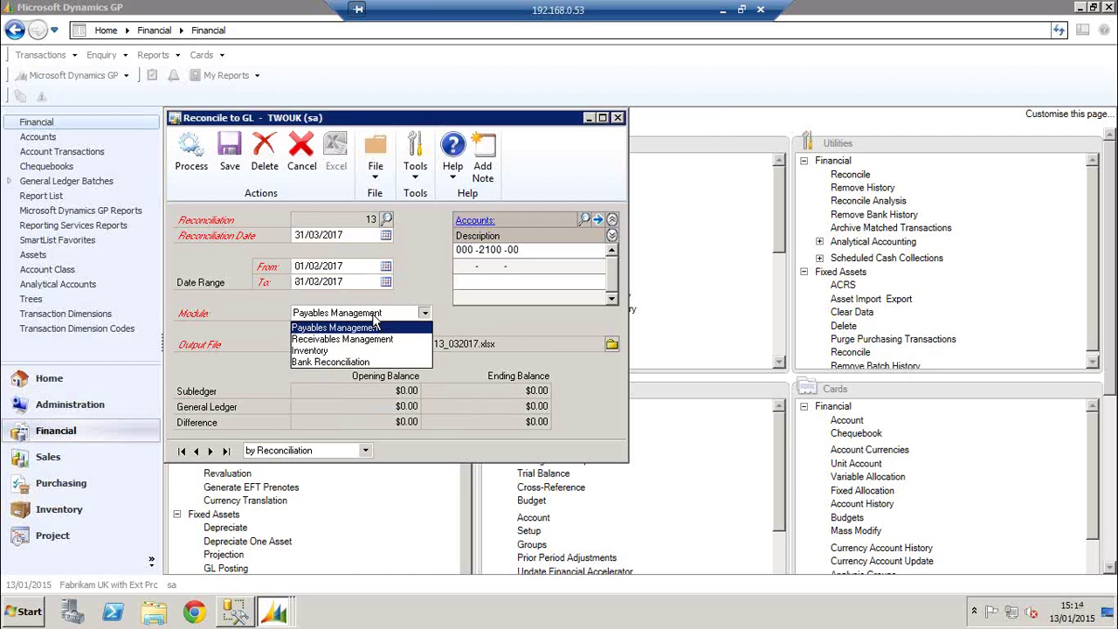
left_click(358, 340)
left_click(481, 248)
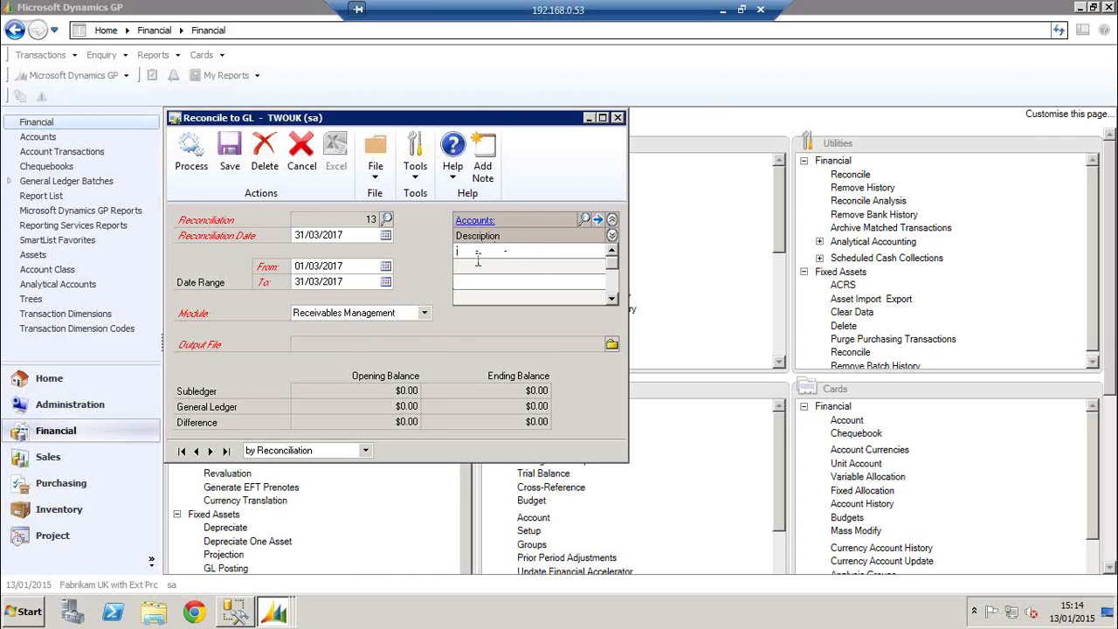
left_click(584, 219)
Add Accounts Receivable account 000-1200-00 to the reconciliation
left_click(712, 489)
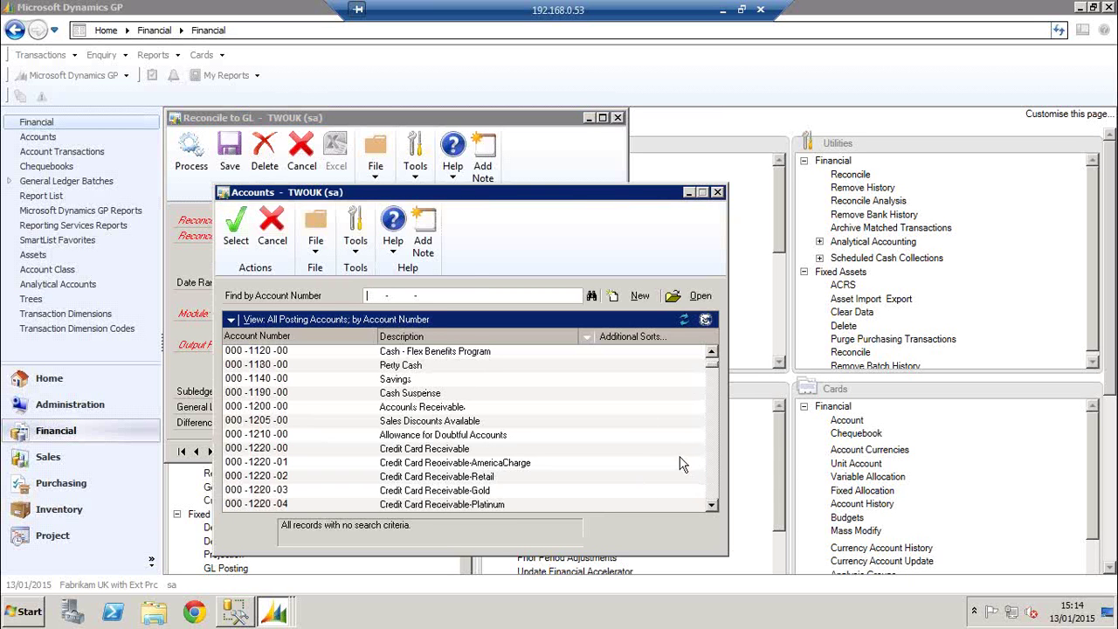
left_click(421, 407)
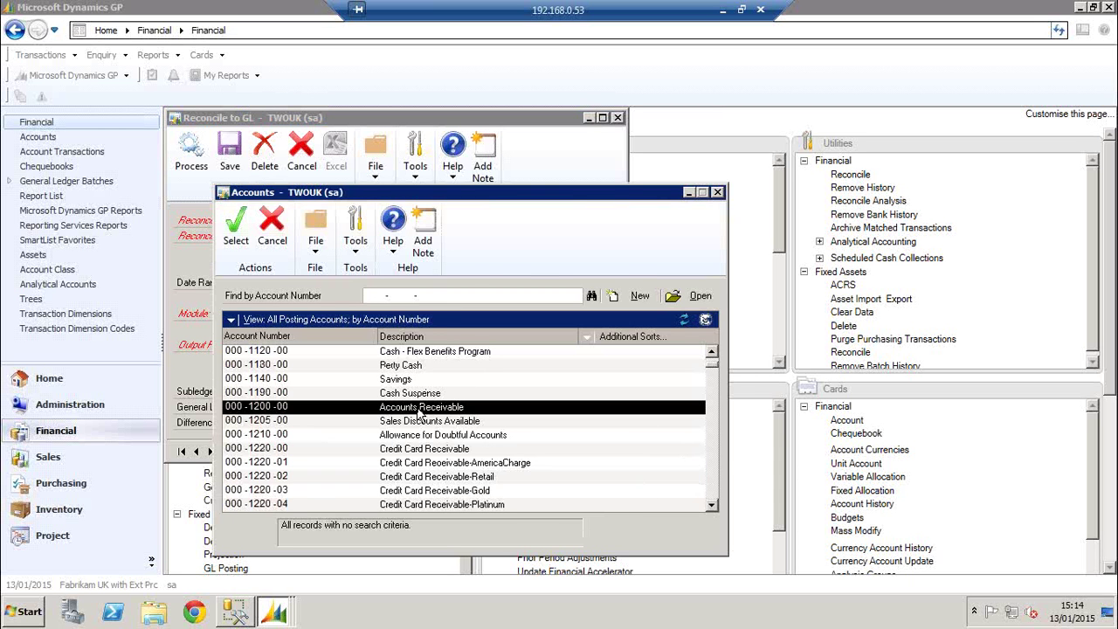
double_click(421, 410)
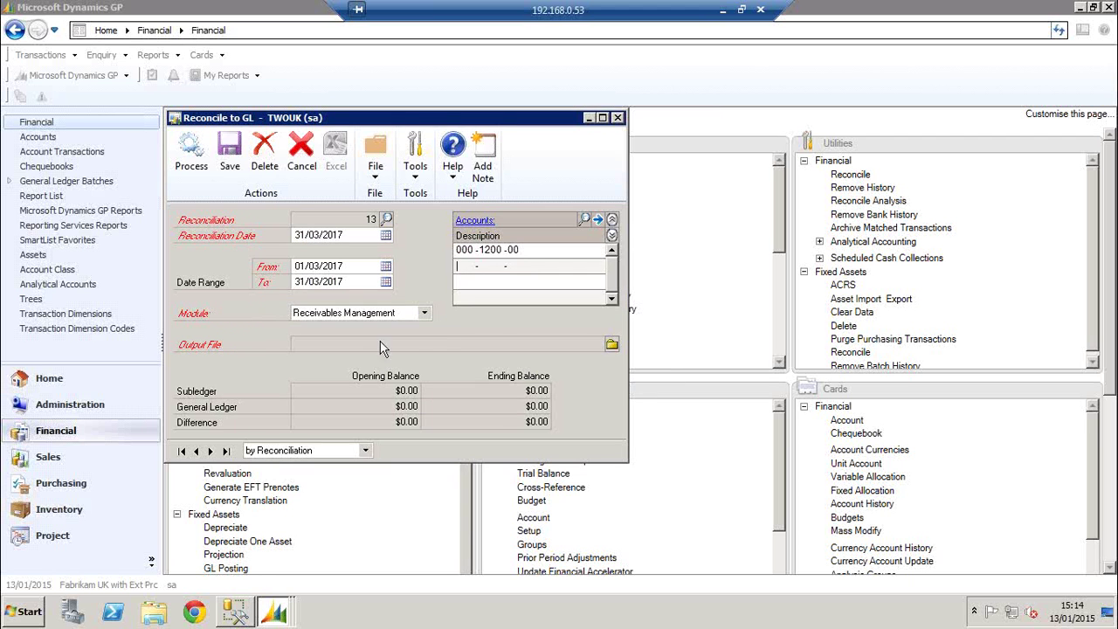
Name the output file 'Receivables reconcile' and process the reconciliation
left_click(612, 345)
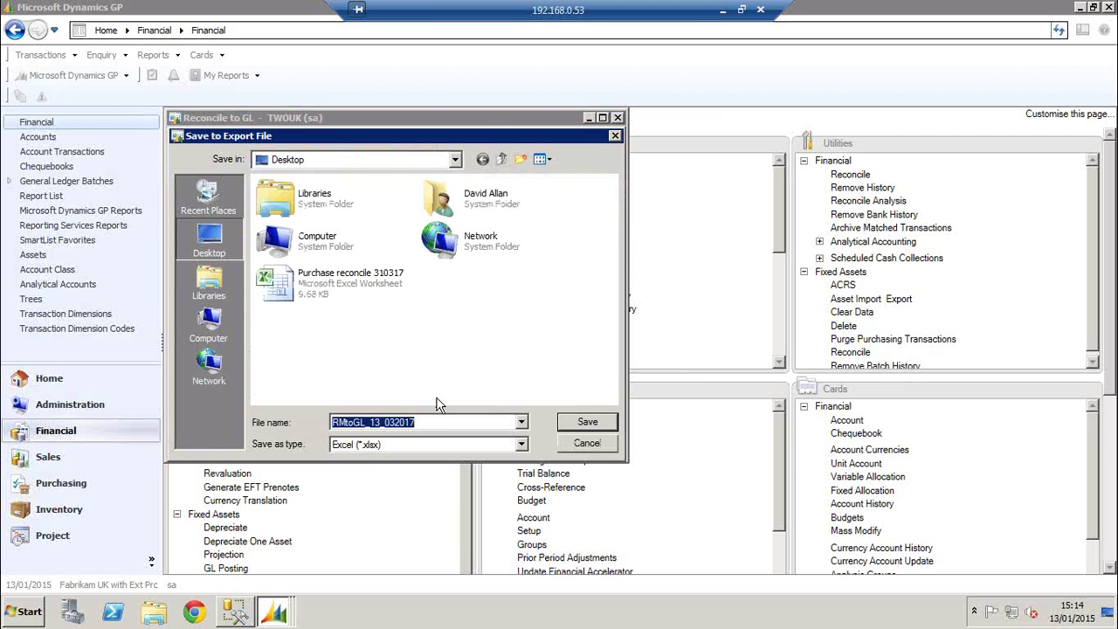
left_click(403, 421)
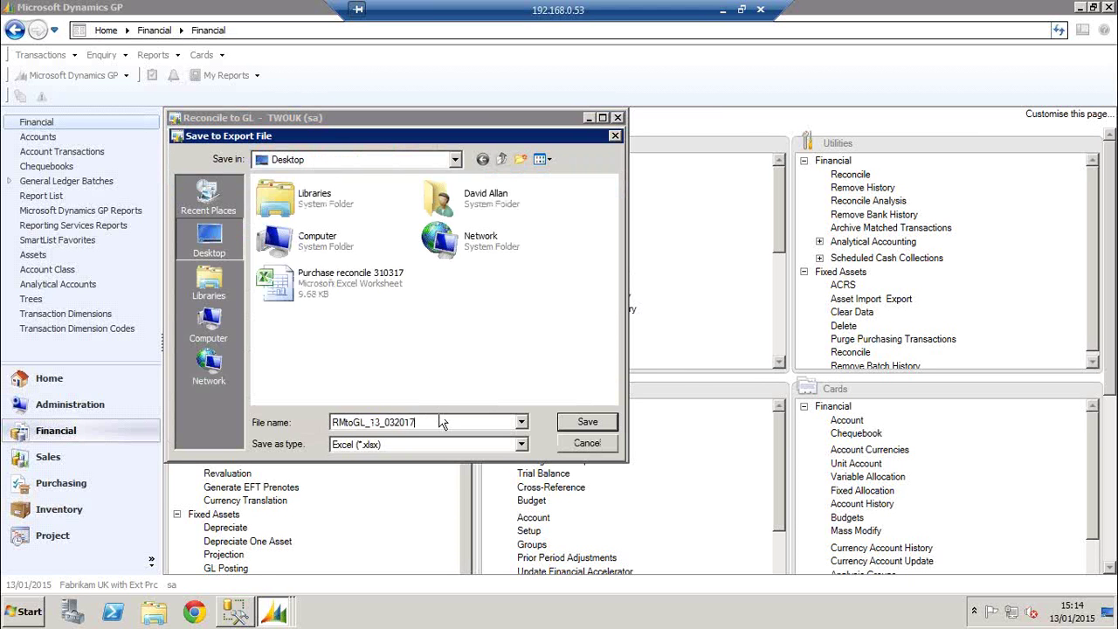
key("shift+Left")
key("shift+Left")
key("shift+Left")
key("shift+Left")
key("shift+Left")
key("shift+Left")
key("shift+Left")
key("shift+Left")
key("shift+Left")
key("shift+Left")
key("shift+Left")
key("shift+Left")
key("shift+Left")
key("shift+Left")
key("shift+Left")
key("shift+Left")
type("Receivables reconc")
left_click(563, 424)
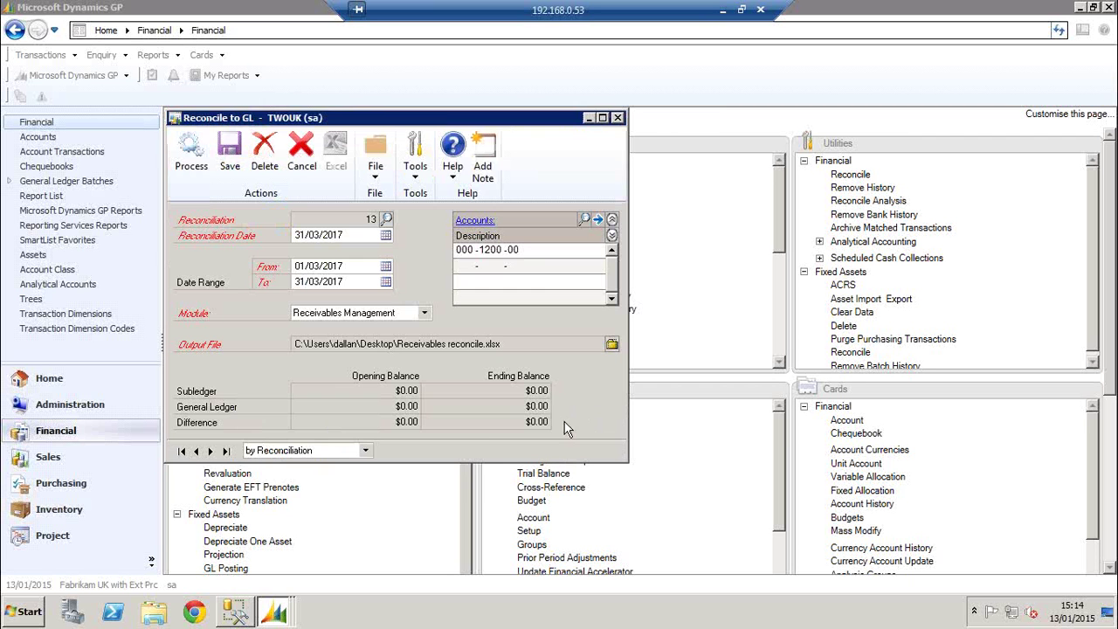
left_click(194, 159)
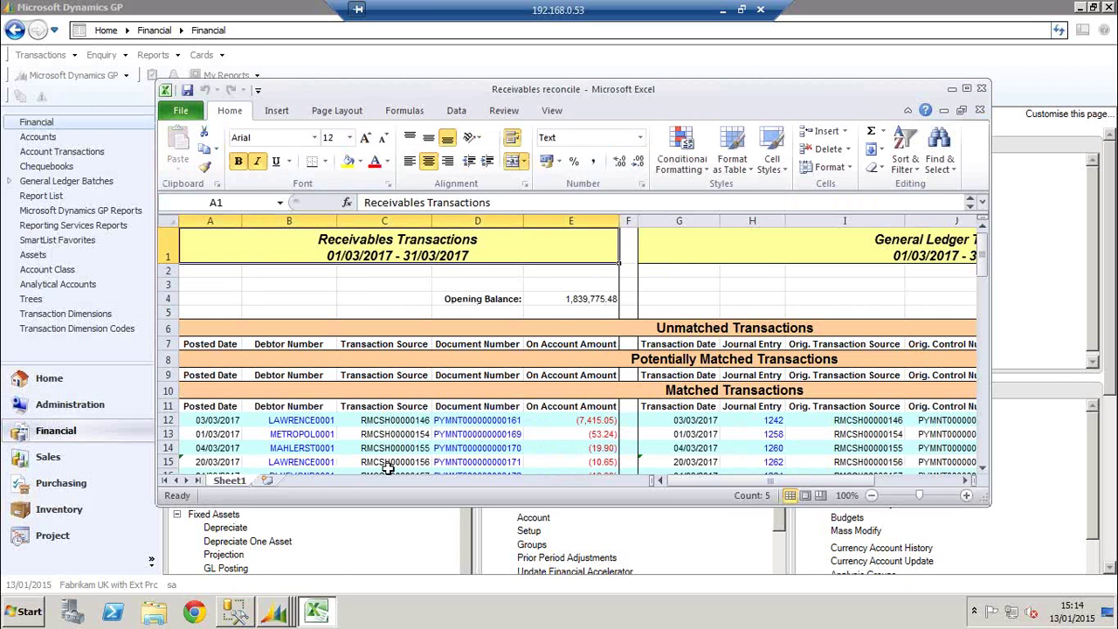
Maximize the workbook, scroll through the matched transactions, and close it without saving
left_click(966, 89)
left_click(521, 263)
left_click(517, 294)
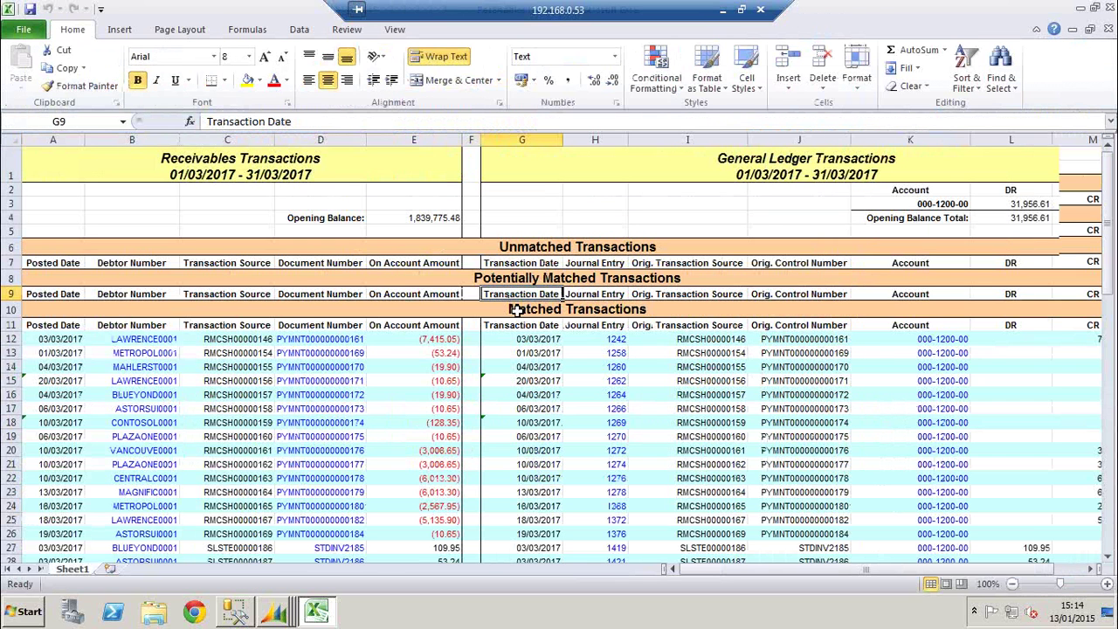
scroll(516, 310, "down", 3)
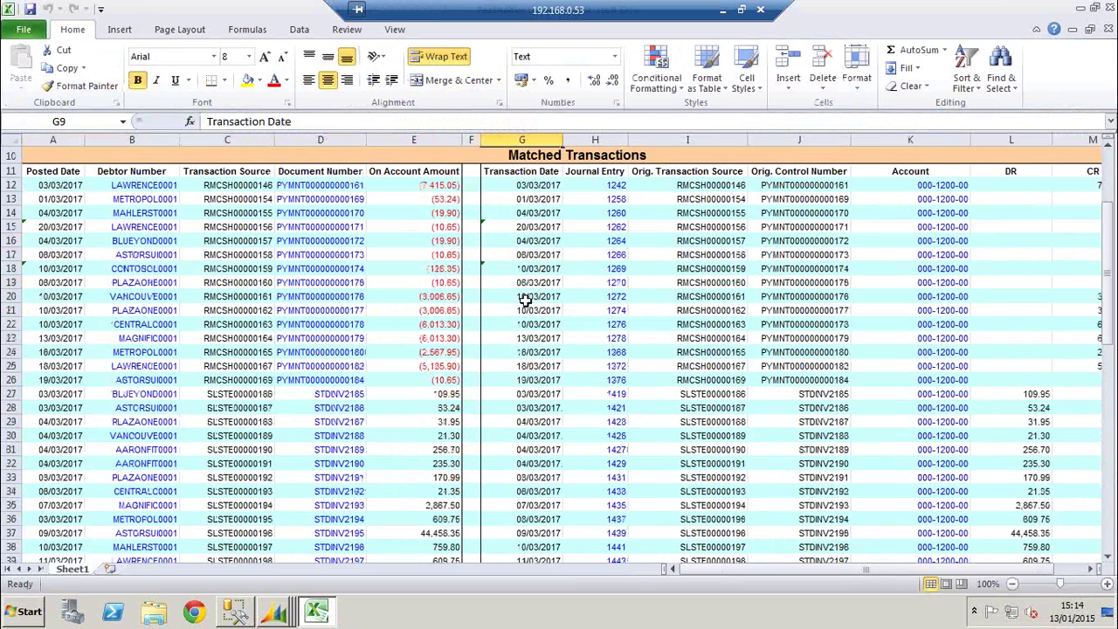
scroll(524, 299, "down", 4)
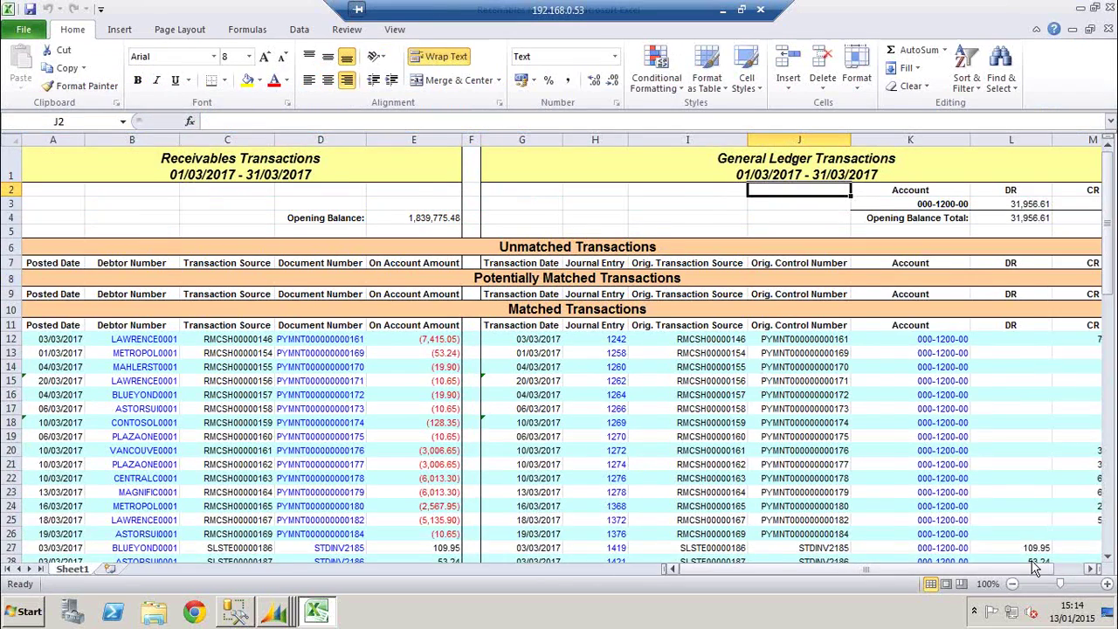
scroll(941, 573, "left", 1)
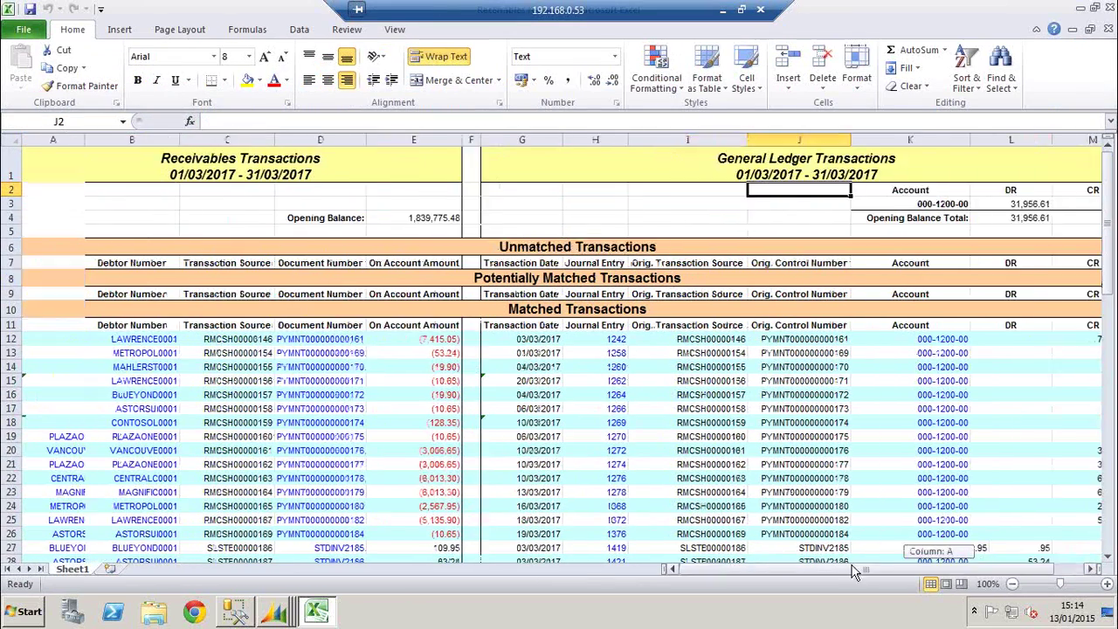
left_click(1109, 9)
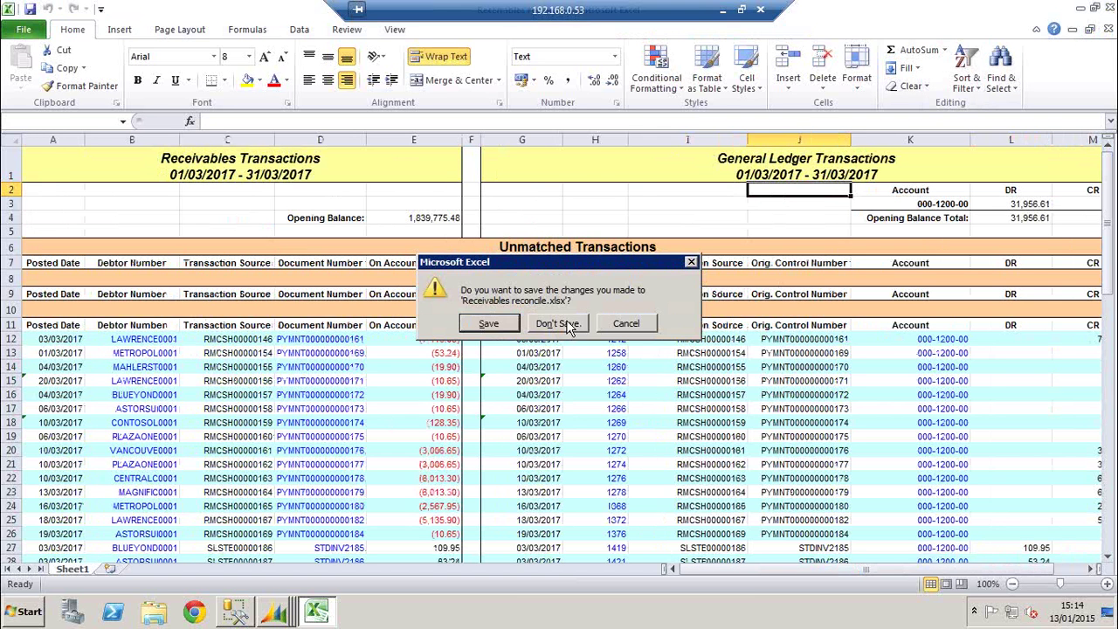
left_click(557, 323)
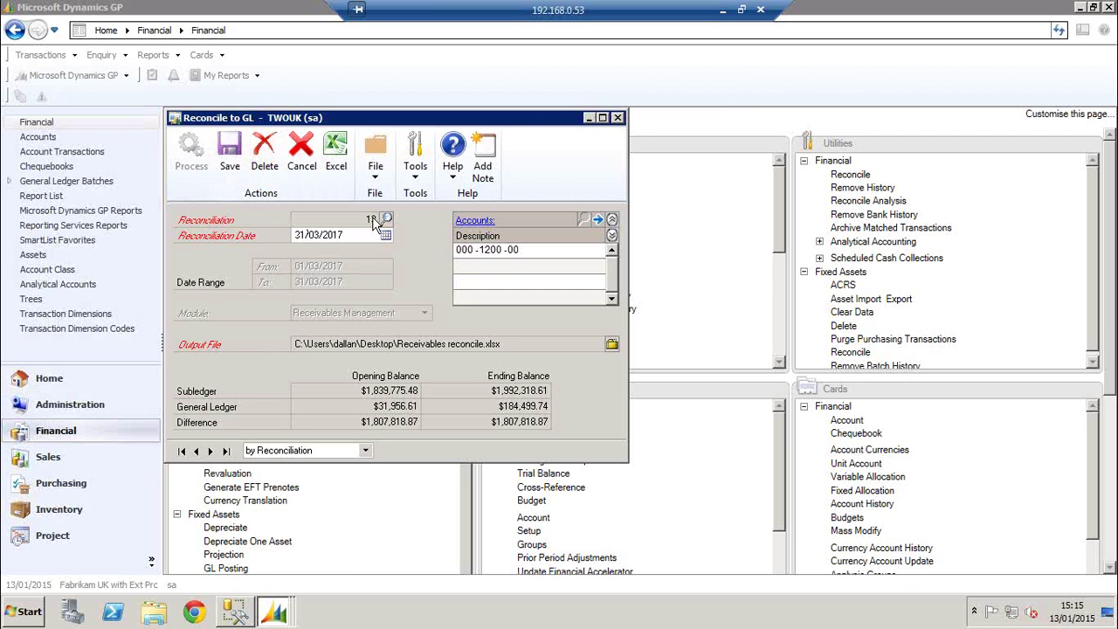
Delete reconciliation 13 so a new reconciliation 14 takes its place
left_click(265, 154)
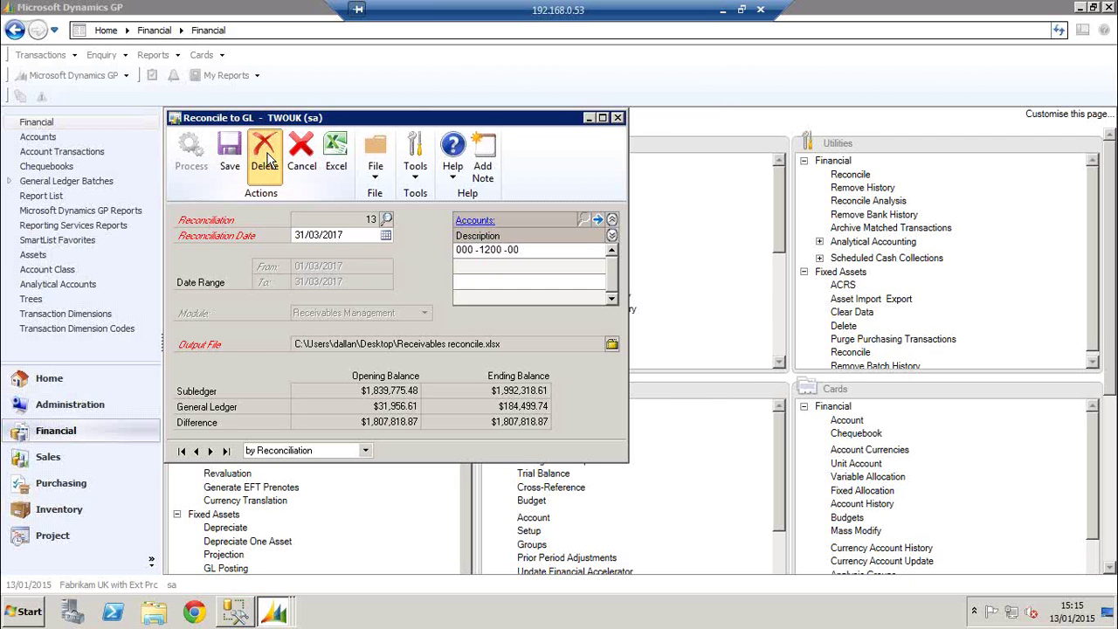
left_click(534, 352)
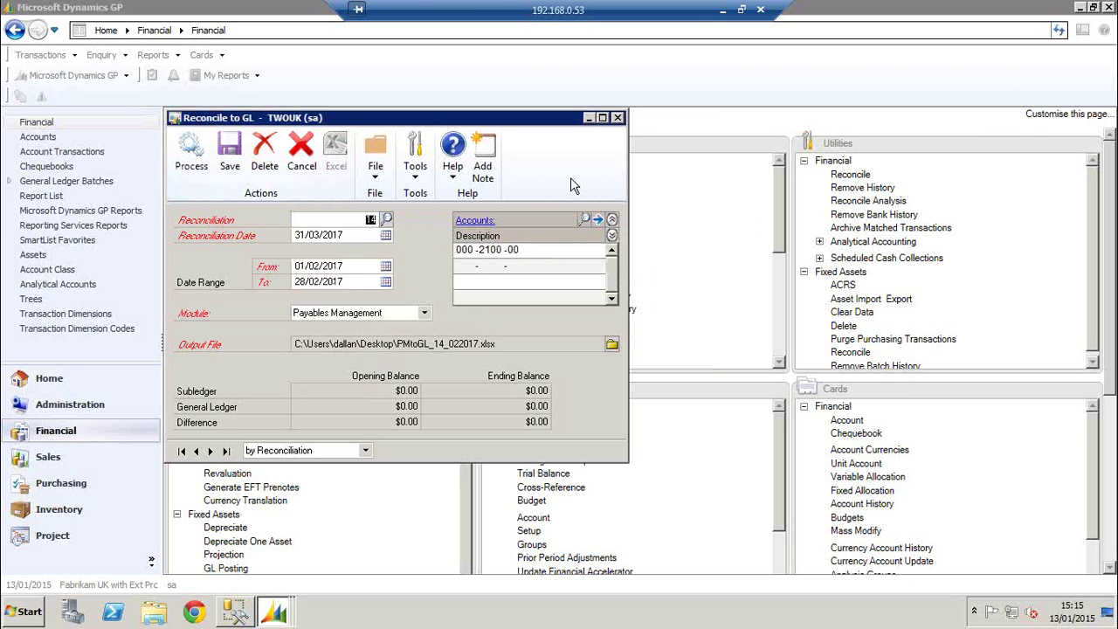
key("Tab")
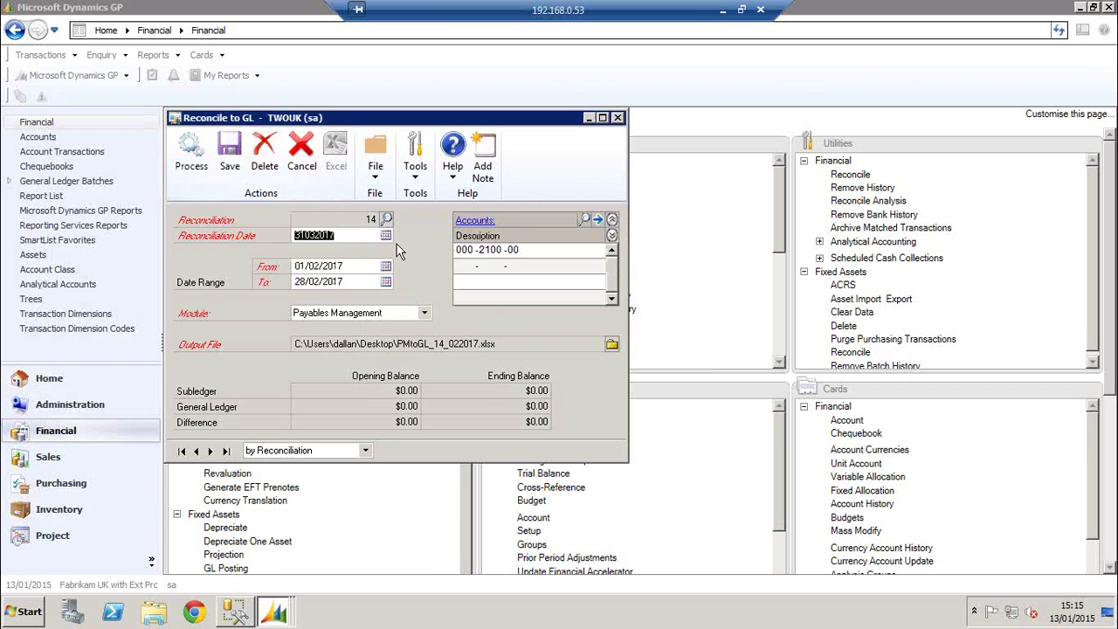
Date reconciliation 14 31/05/2017, starting 01/05/2017, for the Inventory module
left_click(385, 235)
left_click(475, 258)
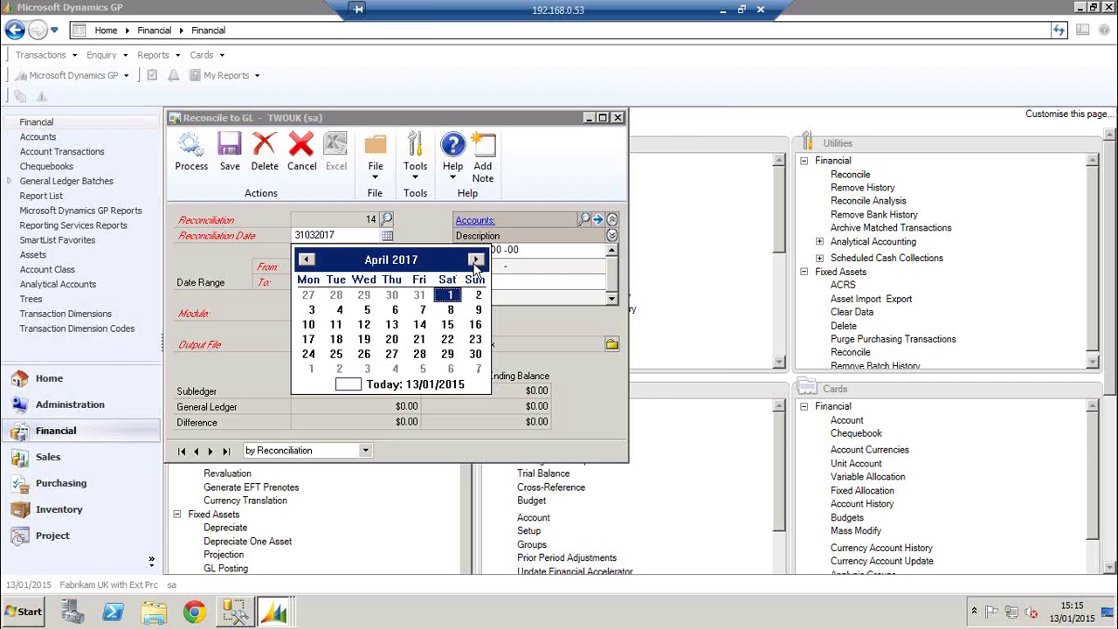
left_click(475, 258)
left_click(363, 368)
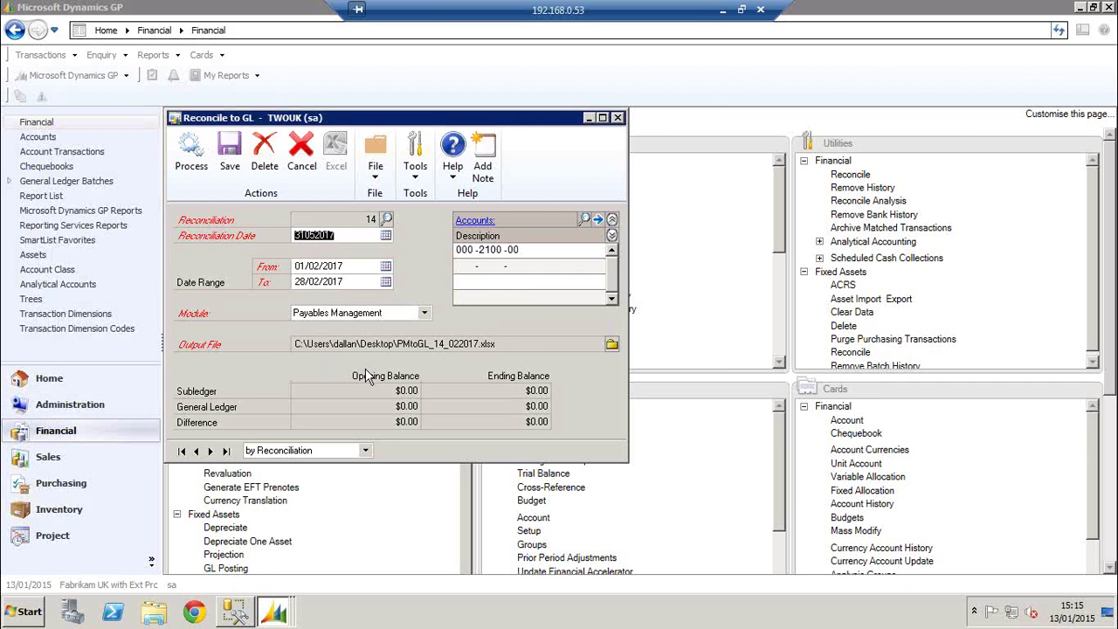
left_click(385, 265)
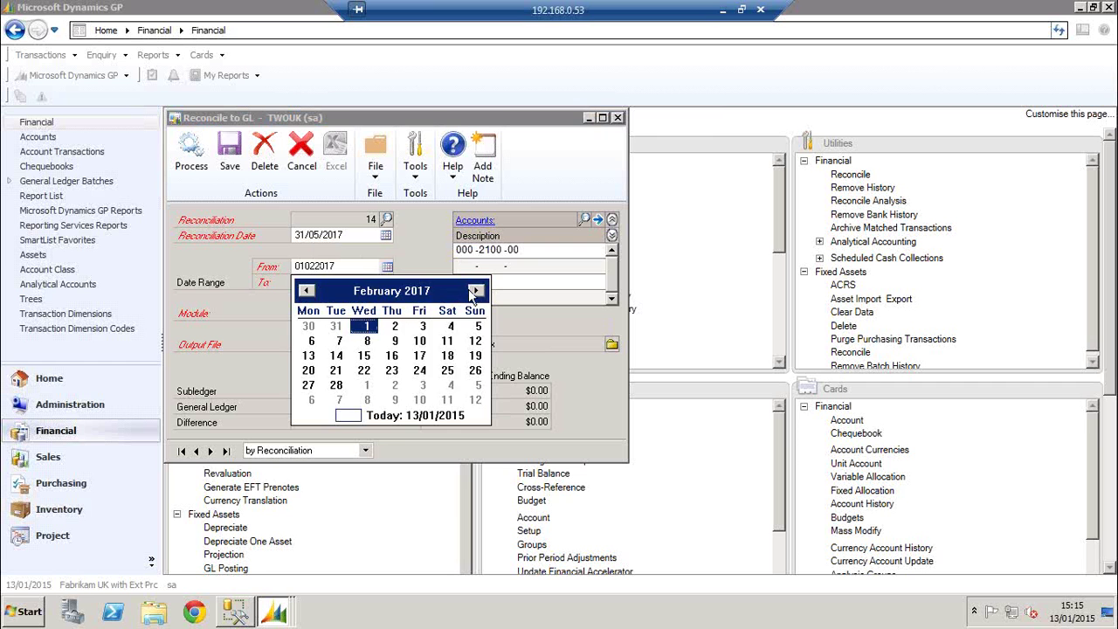
left_click(475, 291)
left_click(475, 291)
left_click(475, 291)
left_click(312, 341)
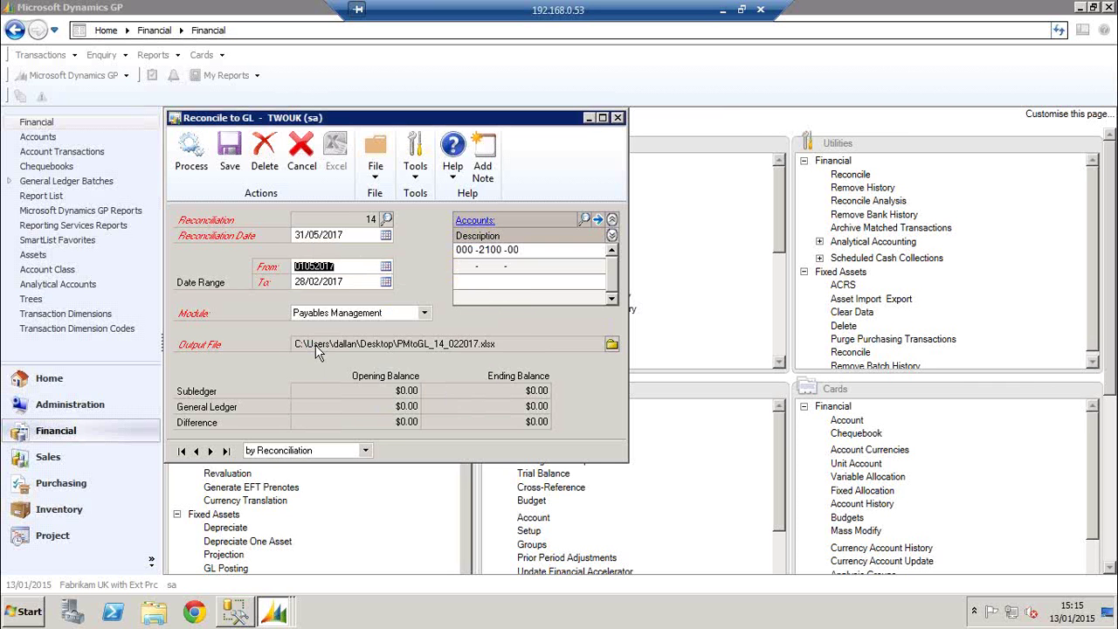
left_click(353, 313)
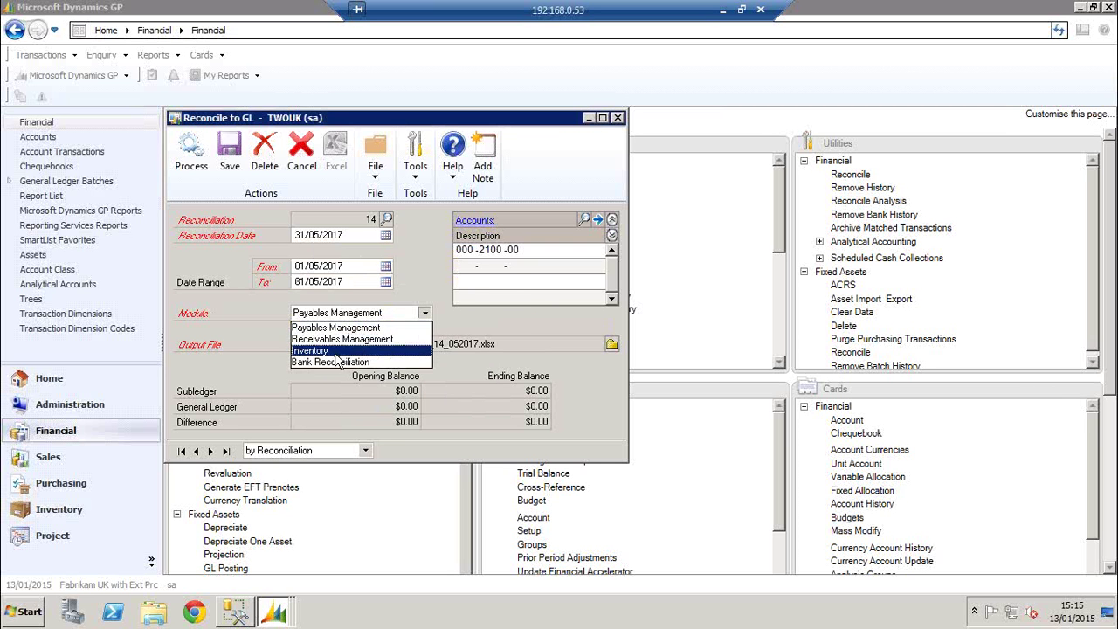
left_click(334, 351)
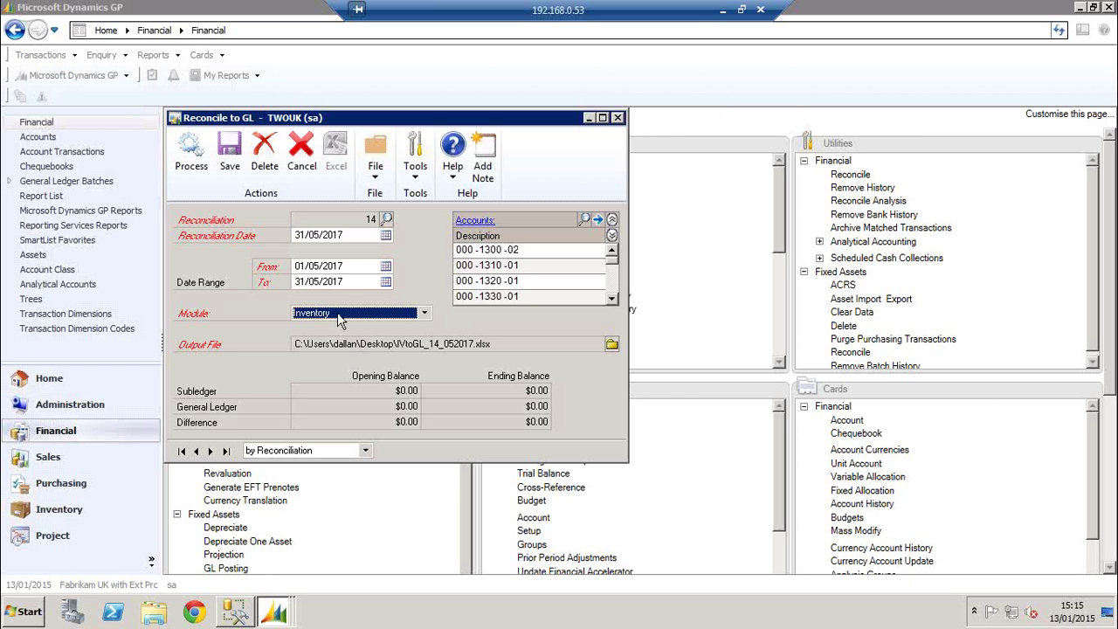
Review account 000-1300-02 and the Inventory Warehouse - Retail/Parts description in the Accounts list
double_click(487, 252)
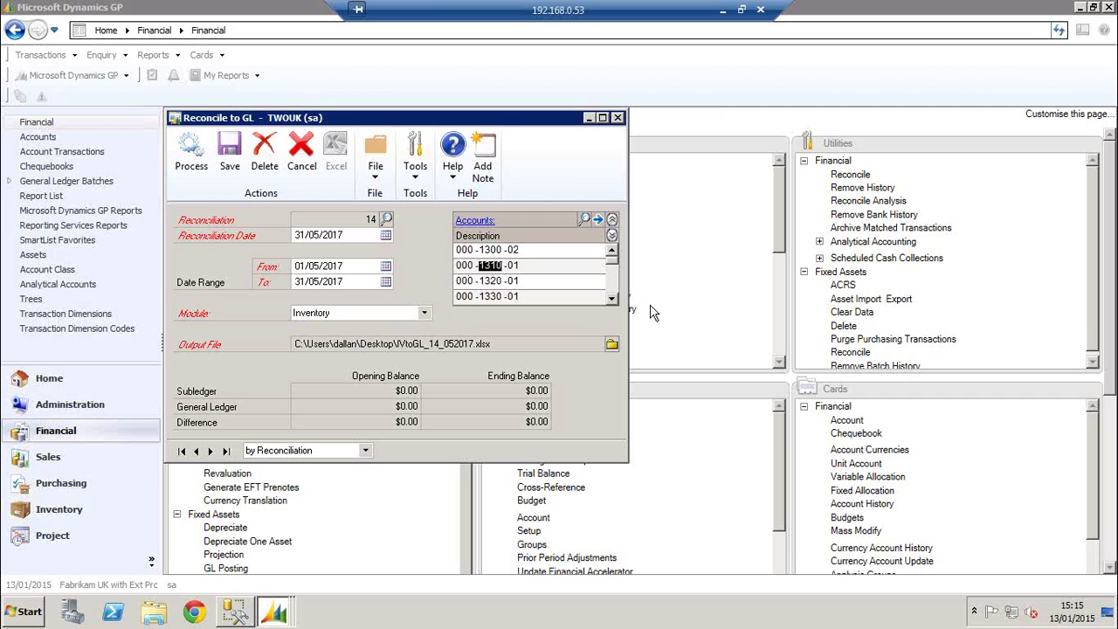
left_click(612, 299)
left_click(612, 298)
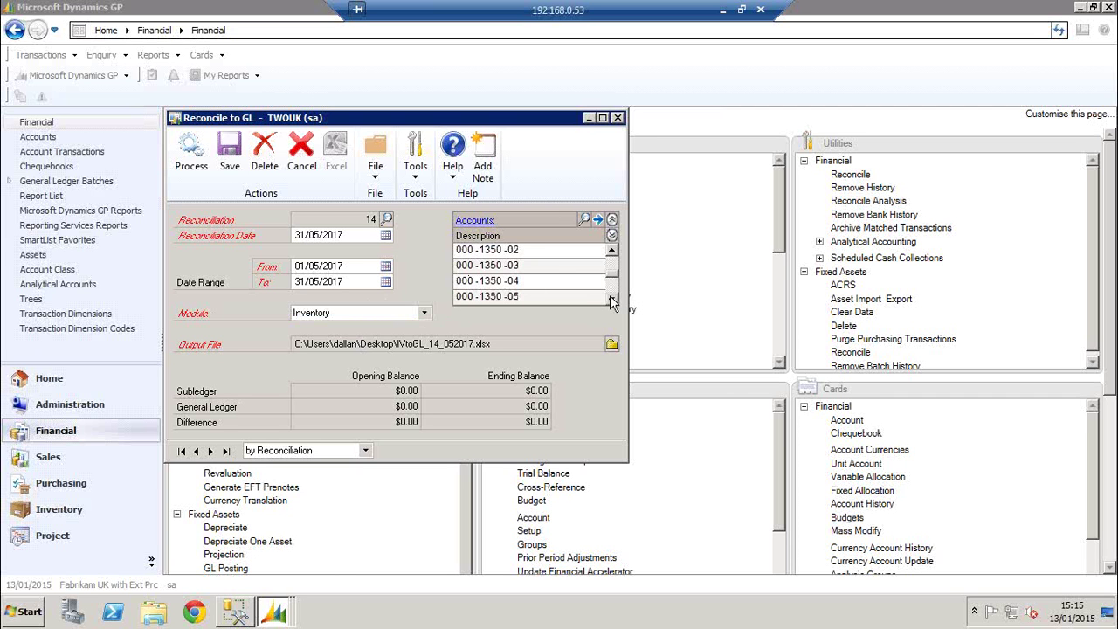
left_click(612, 249)
left_click(521, 268)
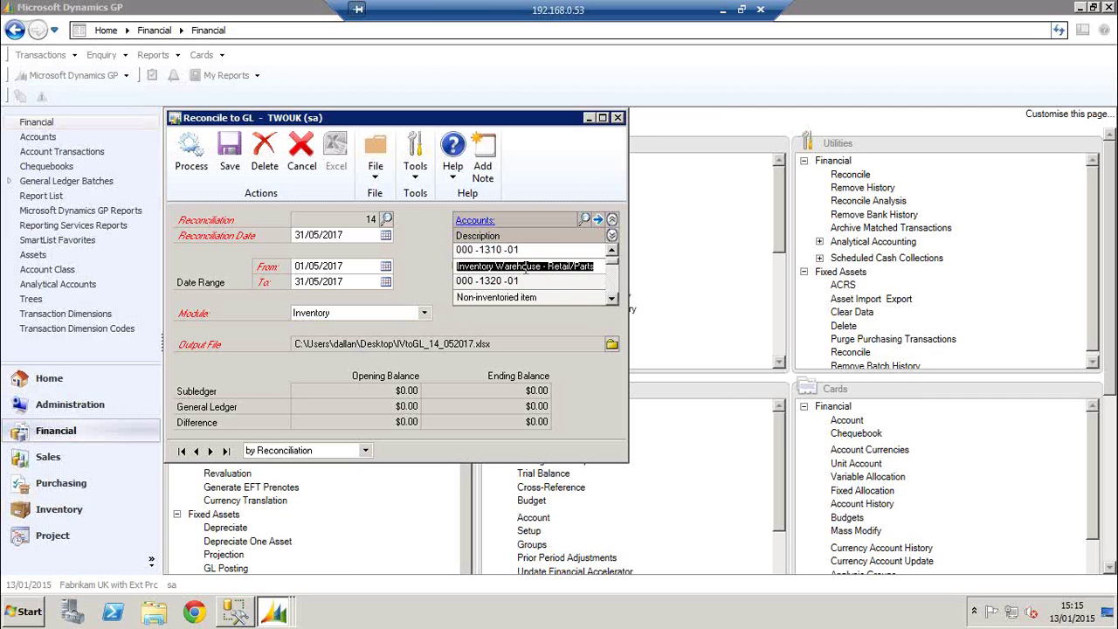
left_click(612, 299)
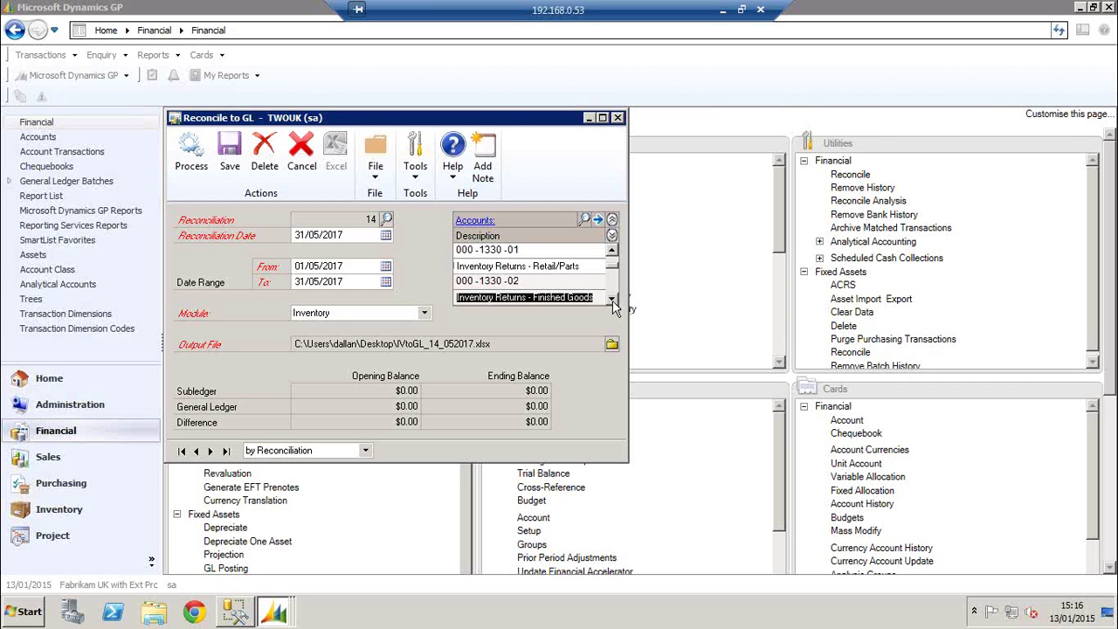
left_click(612, 299)
left_click(612, 298)
Check further inventory account descriptions through 000-1320-01, then bring up the saved reconciliations lookup
left_click(572, 269)
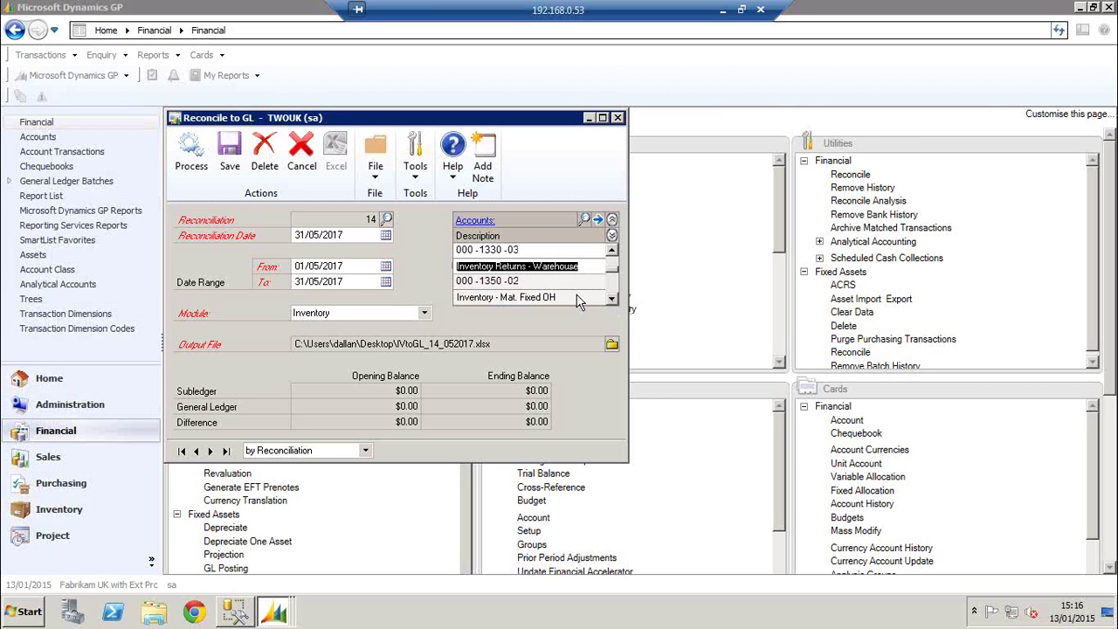
left_click(581, 299)
left_click(612, 299)
left_click(612, 299)
left_click(612, 299)
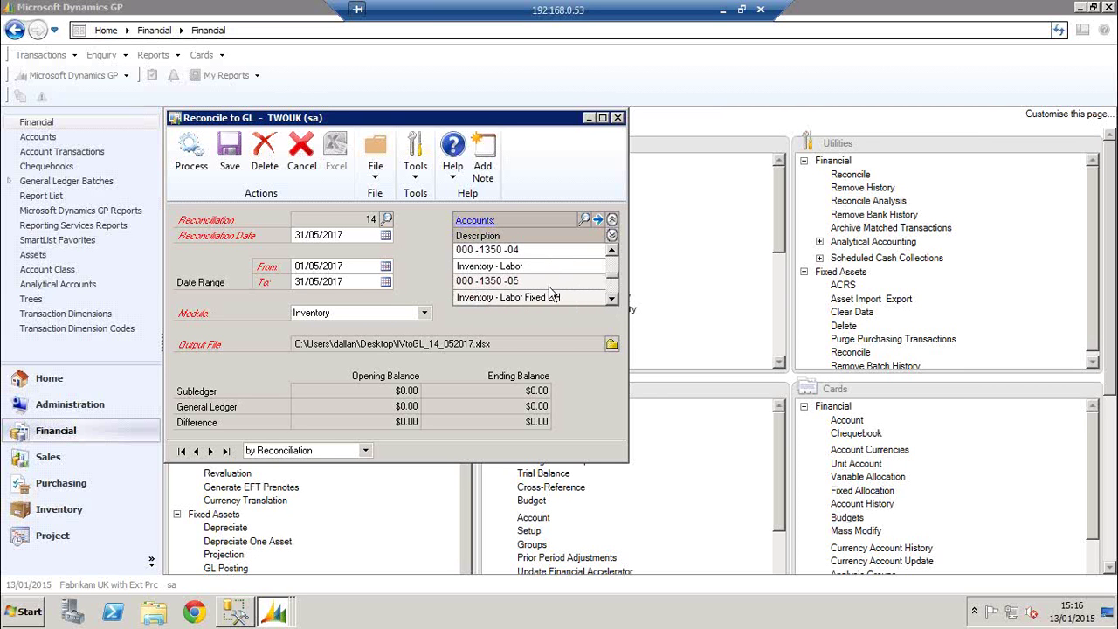
left_click(611, 250)
left_click(611, 250)
left_click(612, 251)
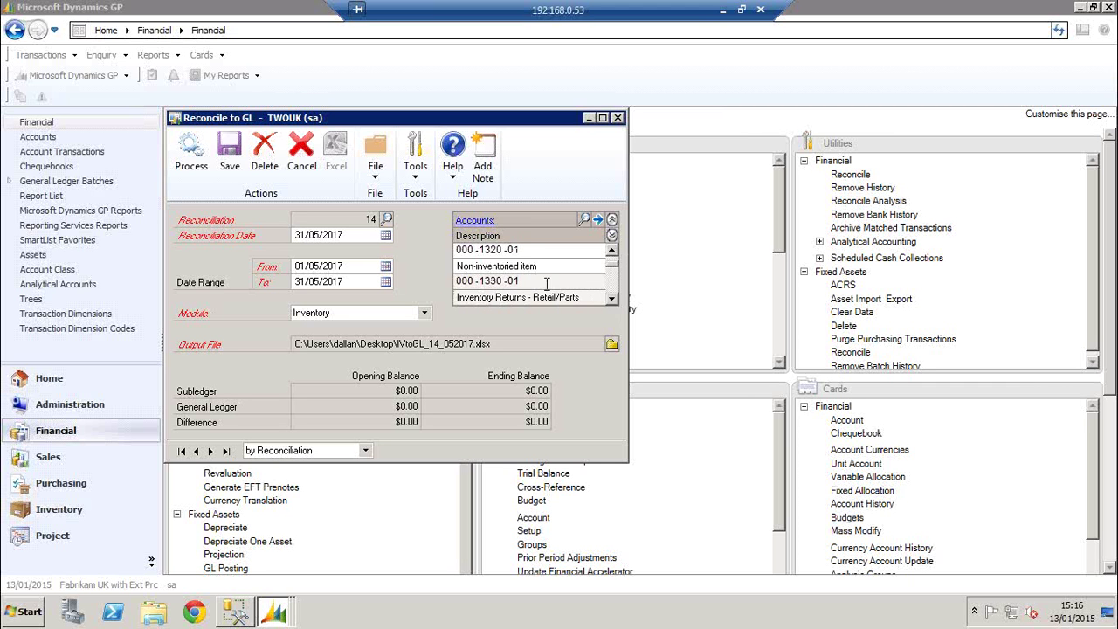
double_click(512, 250)
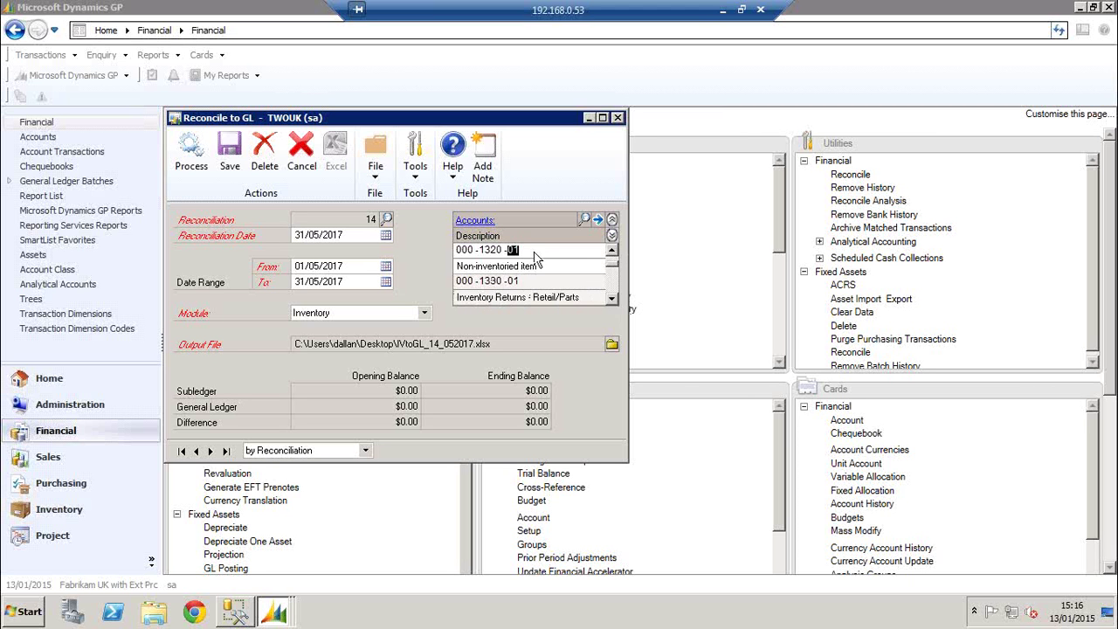
left_click(387, 221)
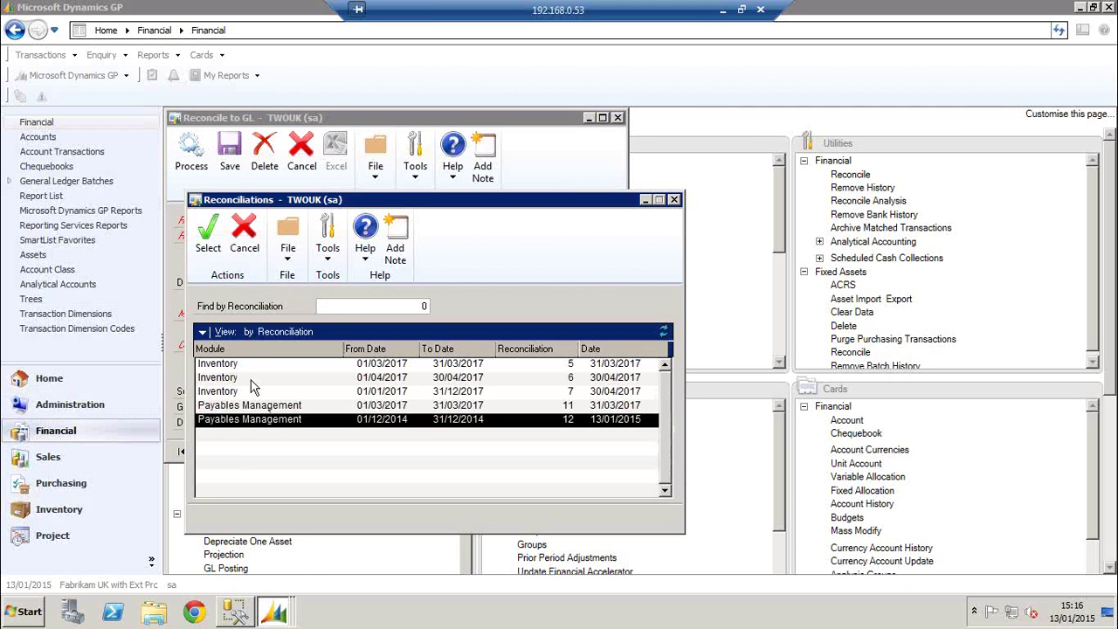
Load saved Inventory reconciliation 6, discarding the unsaved reconciliation 14
left_click(252, 377)
left_click(251, 363)
left_click(252, 391)
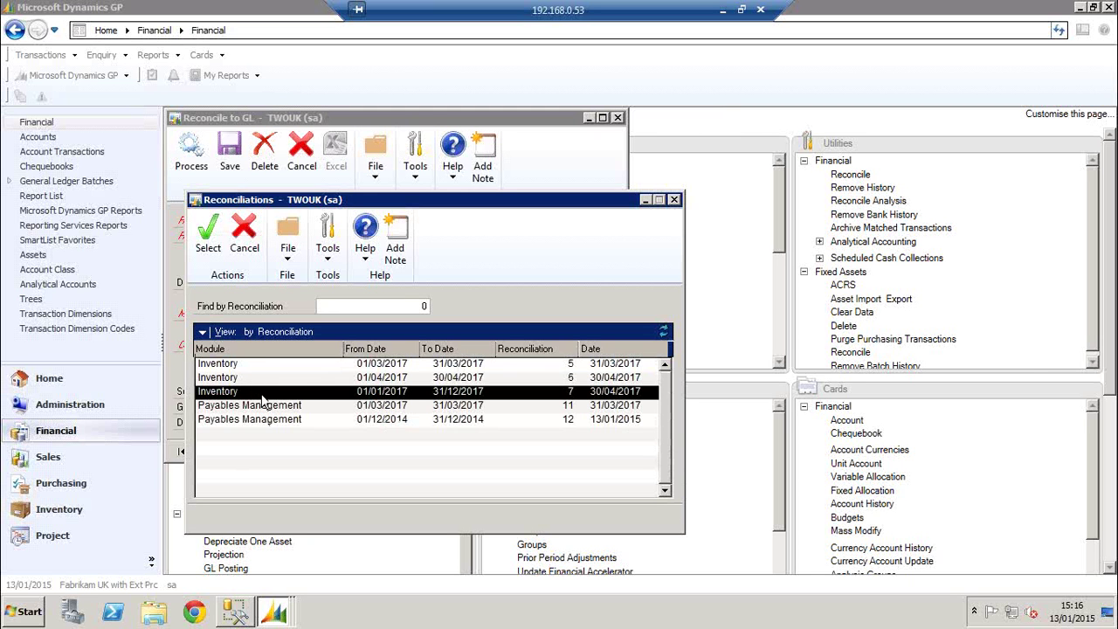
double_click(306, 380)
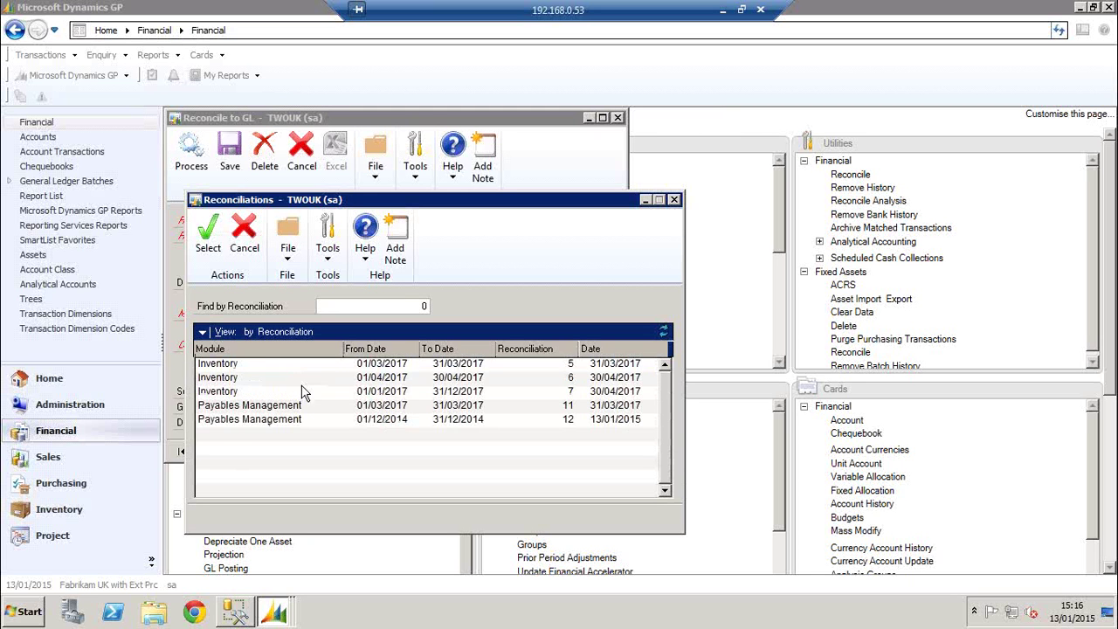
left_click(536, 350)
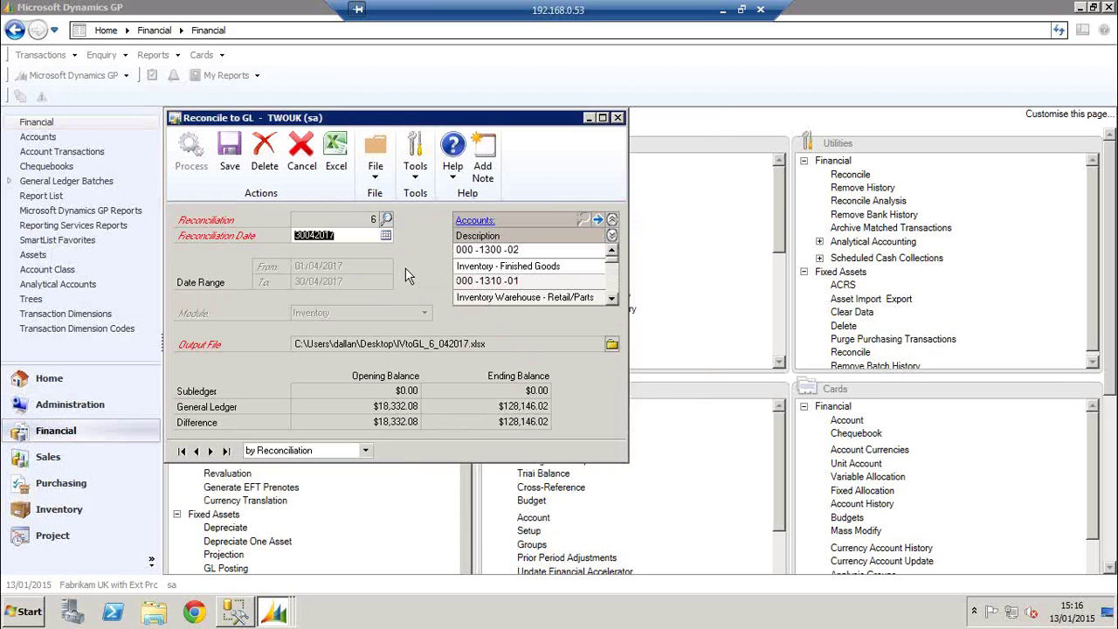
Review accounts 000-1300-02, 000-1310-01 and 000-1330-01, then cancel the reconciliation
left_click(502, 264)
left_click(504, 297)
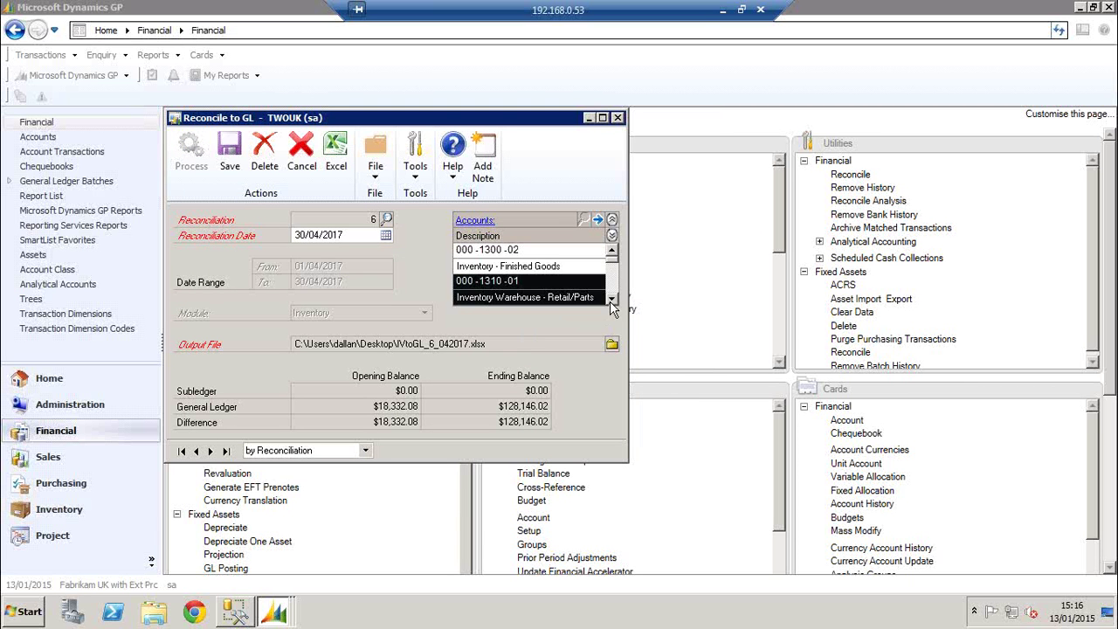
left_click(611, 300)
left_click(531, 300)
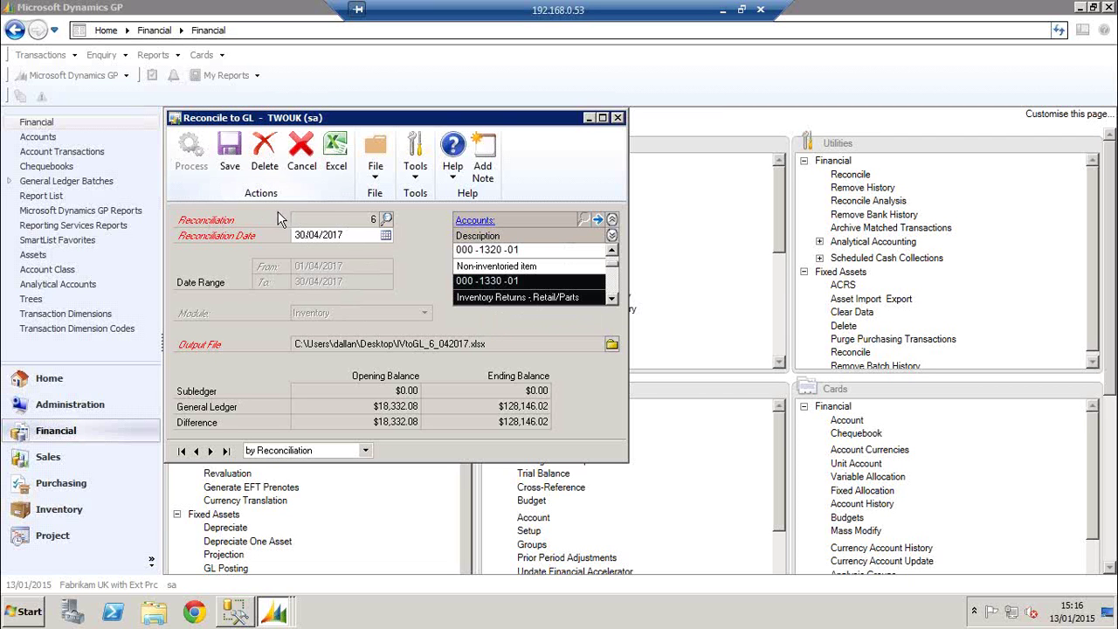
left_click(301, 155)
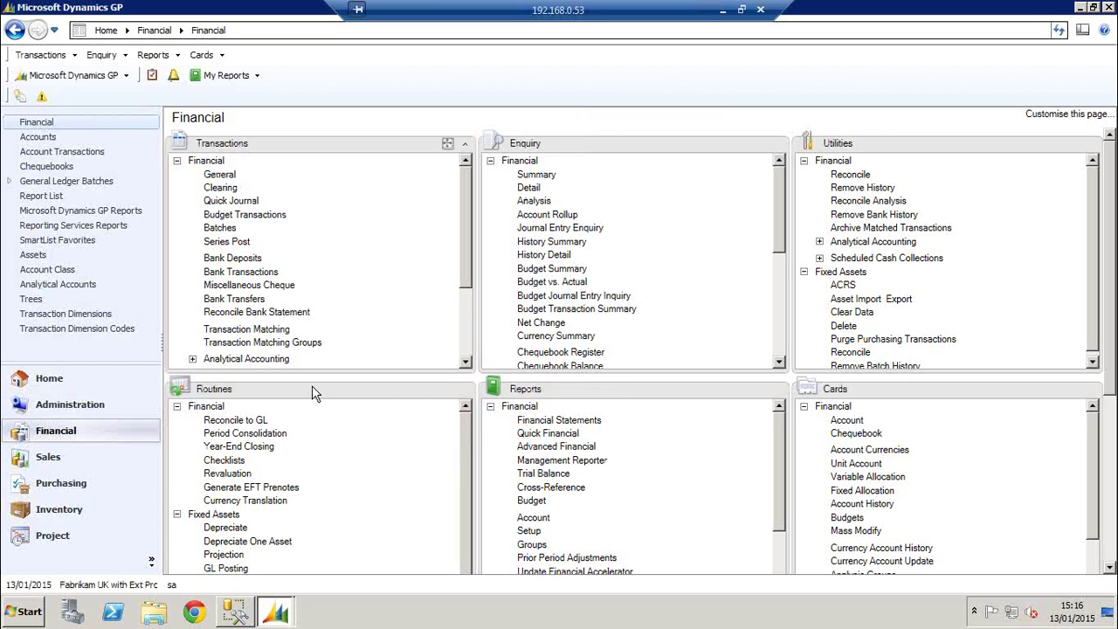
Start a new Reconcile to GL with reconciliation date 31/05/2017
left_click(234, 420)
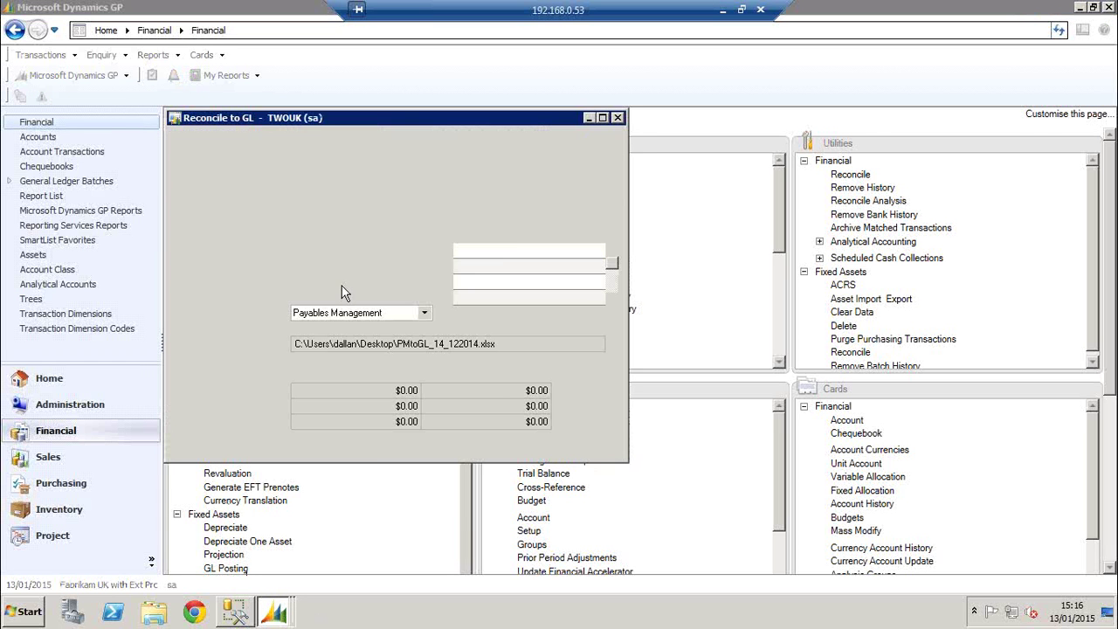
left_click(371, 266)
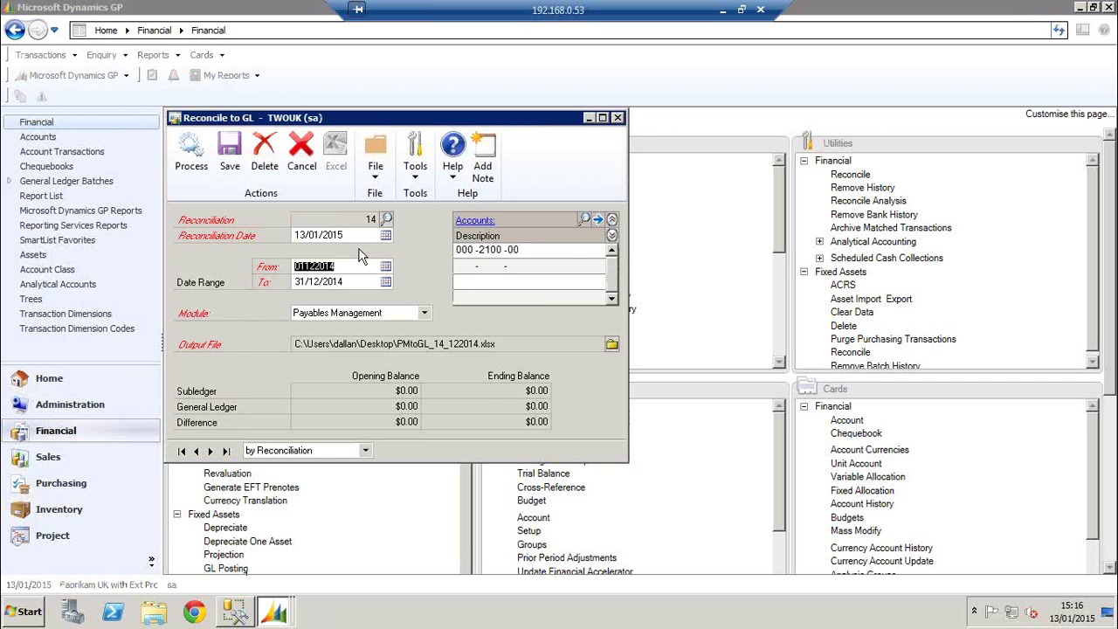
left_click(360, 235)
left_click(386, 235)
left_click(404, 266)
left_click(474, 259)
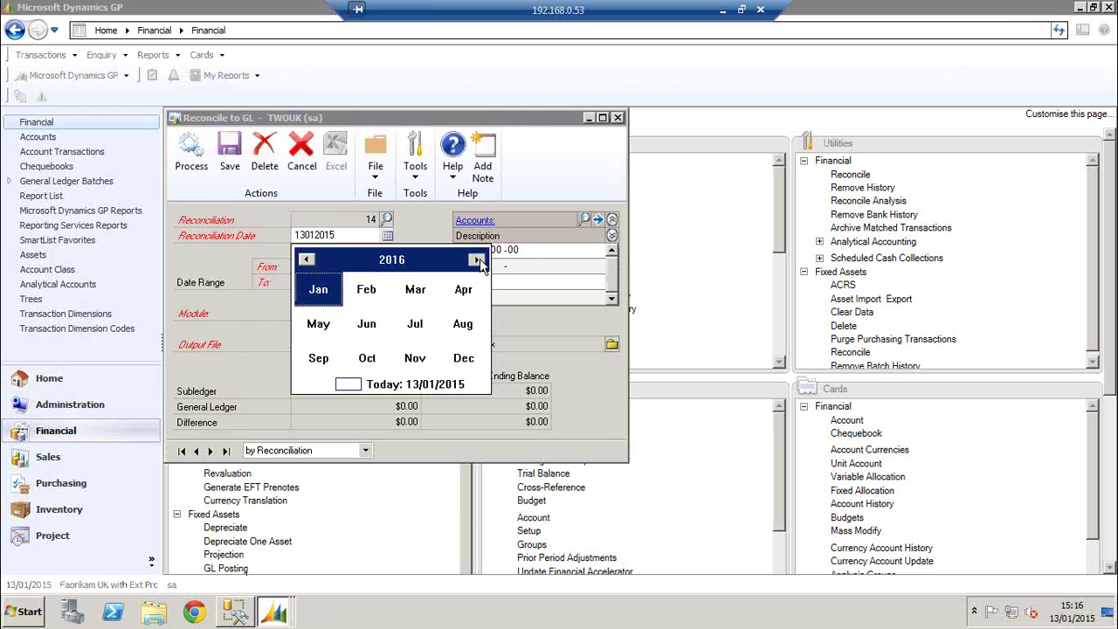
left_click(475, 259)
left_click(337, 332)
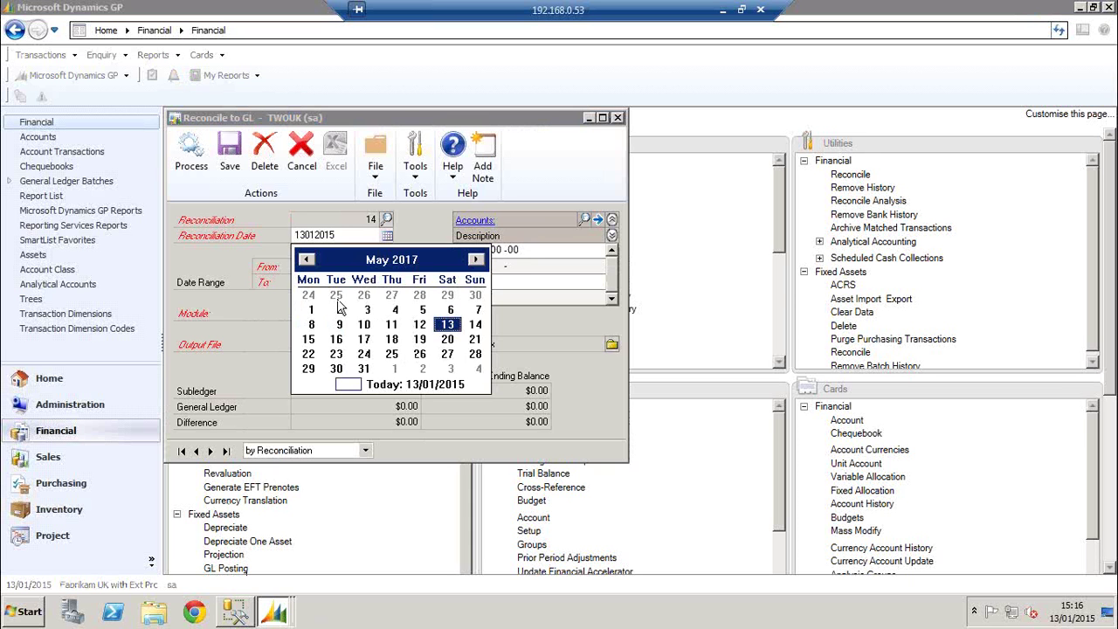
left_click(362, 367)
Set the reconciliation's From date to 01/05/2017
left_click(359, 266)
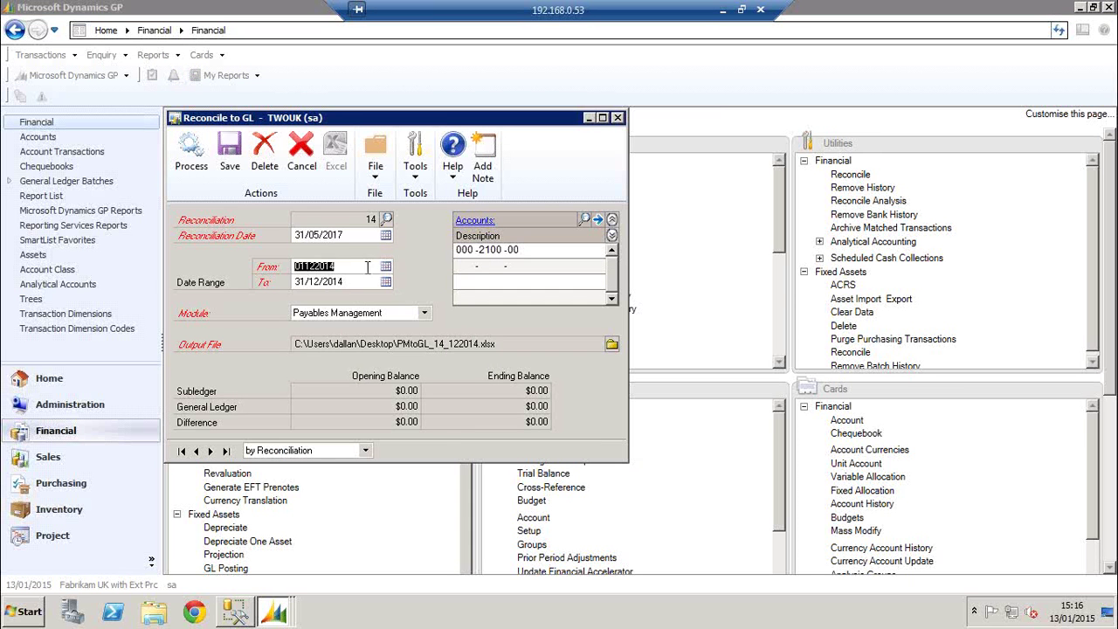
left_click(386, 266)
left_click(395, 295)
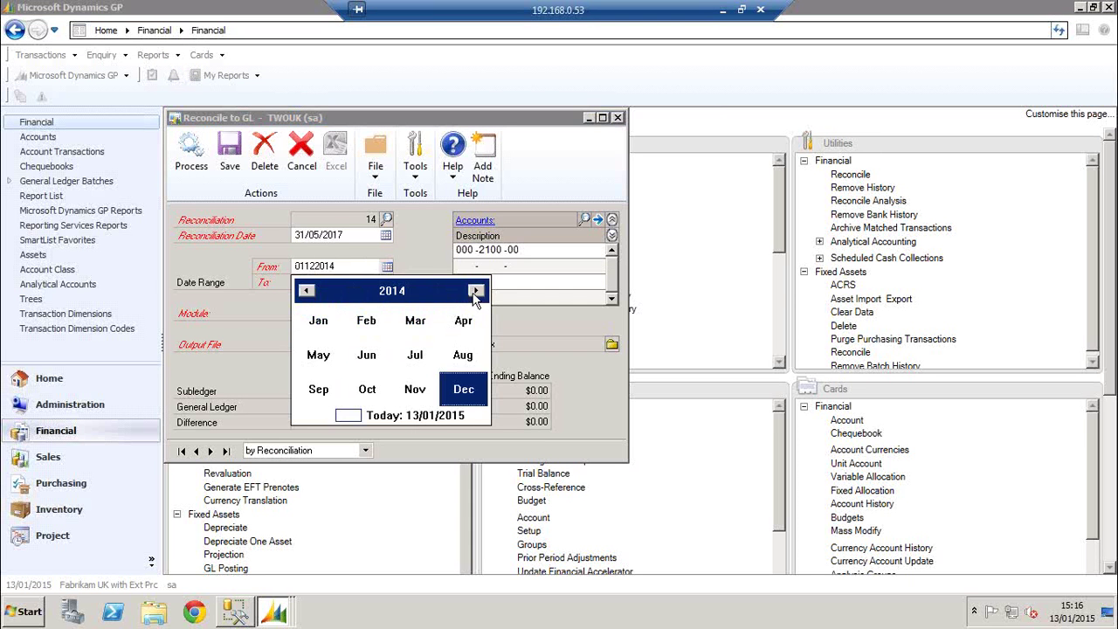
left_click(475, 290)
left_click(475, 290)
left_click(475, 290)
left_click(316, 354)
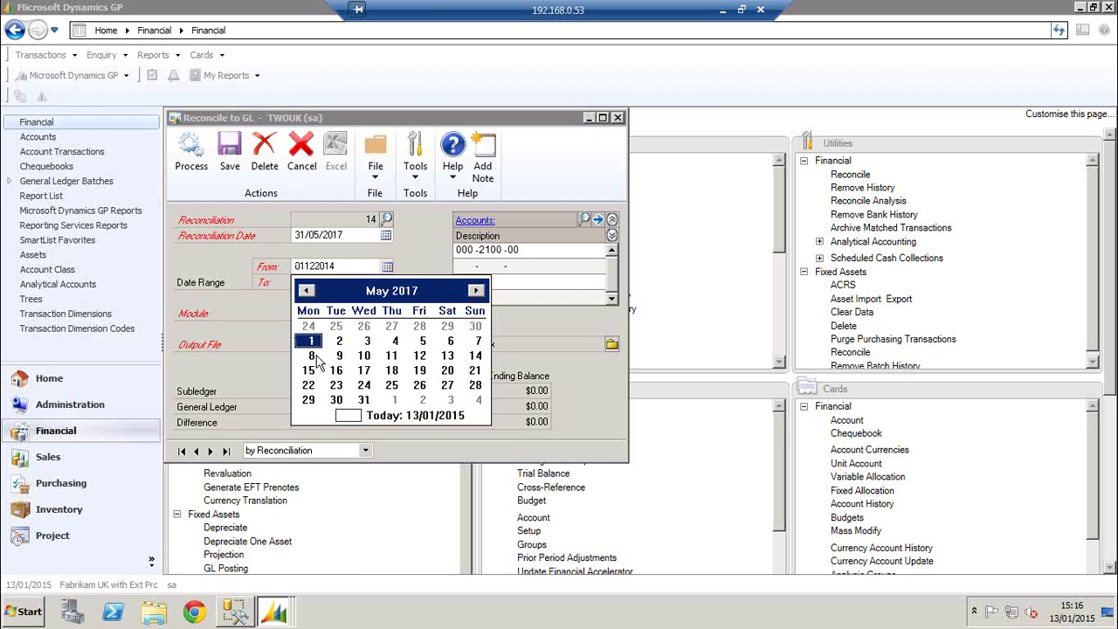
left_click(308, 345)
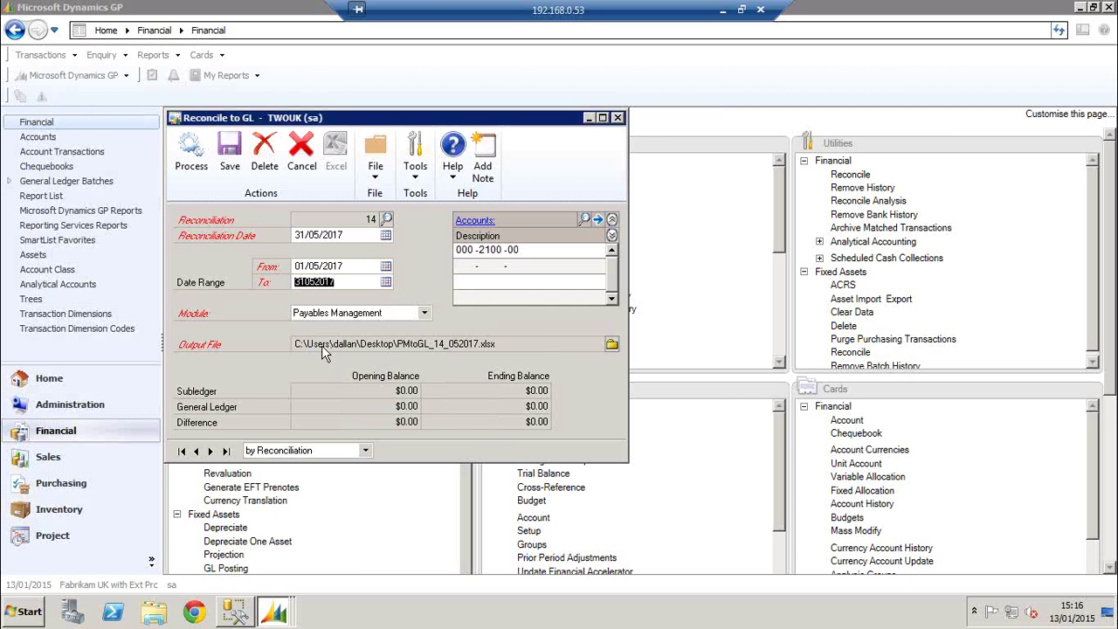
Choose Inventory as the module and process the May 2017 reconciliation
left_click(388, 314)
left_click(339, 352)
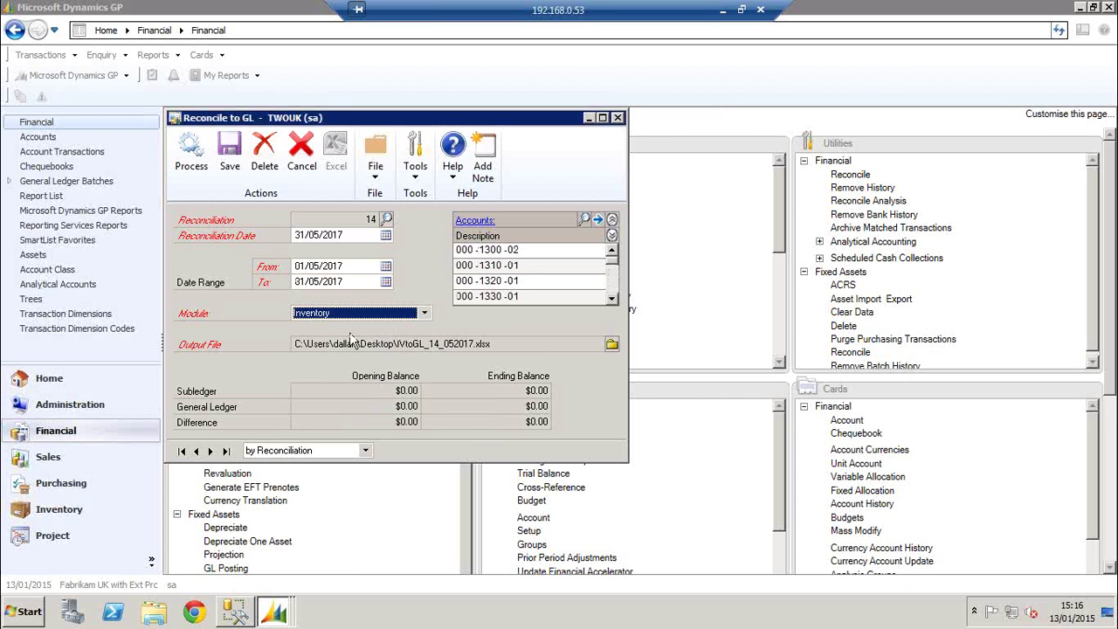
left_click(192, 157)
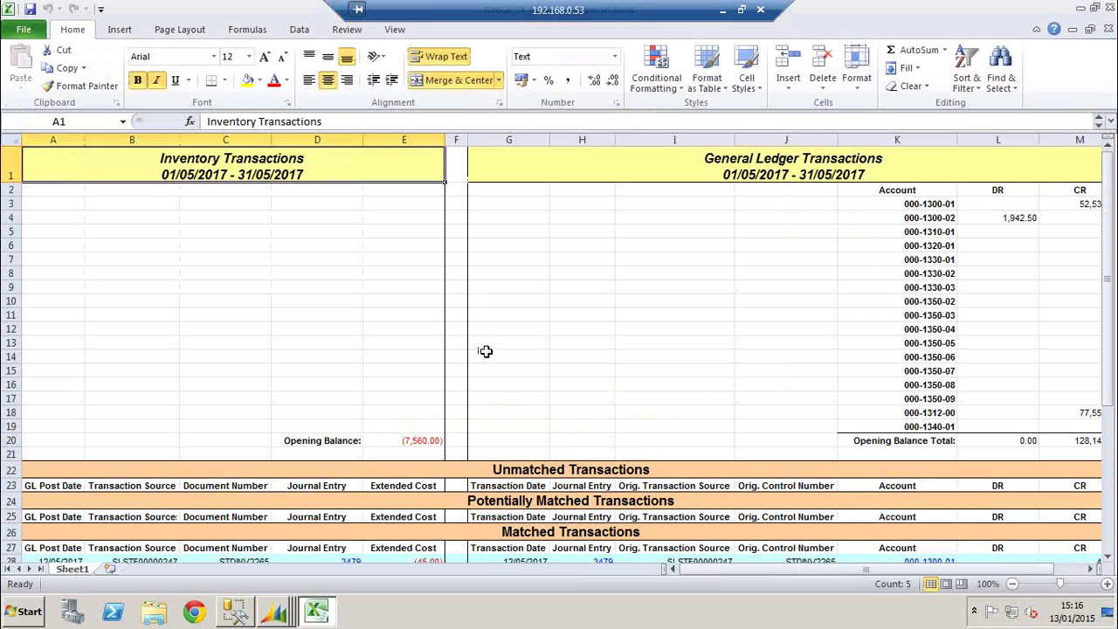
Inspect the Matched Transactions section and the transaction date in cell G29, then return to the sheet top
scroll(743, 360, "down", 4)
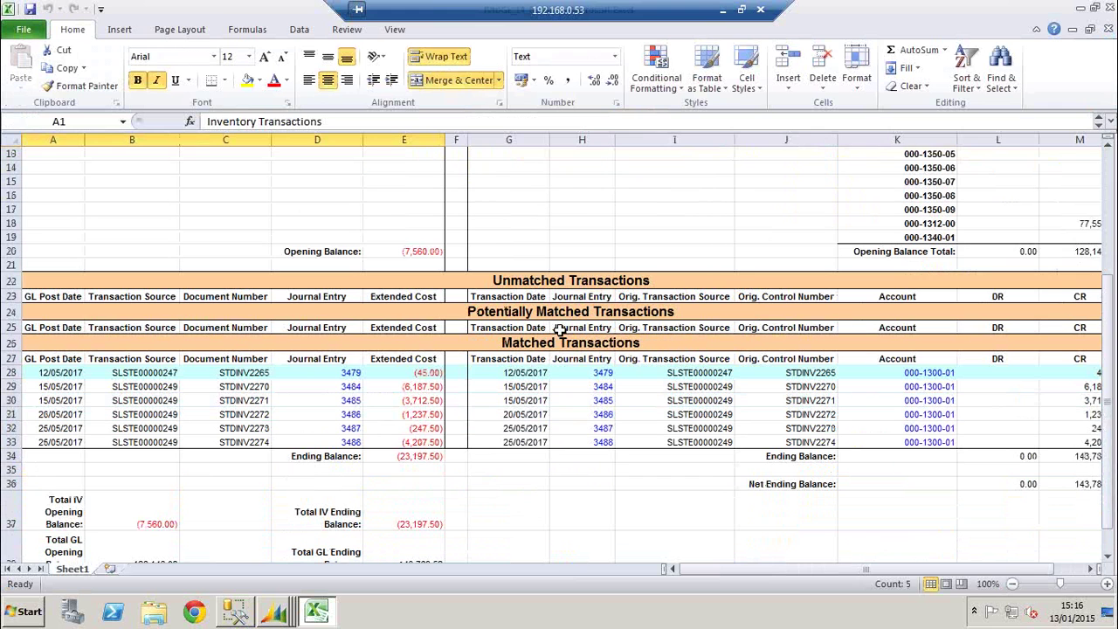
left_click(553, 328)
left_click(548, 344)
left_click(524, 386)
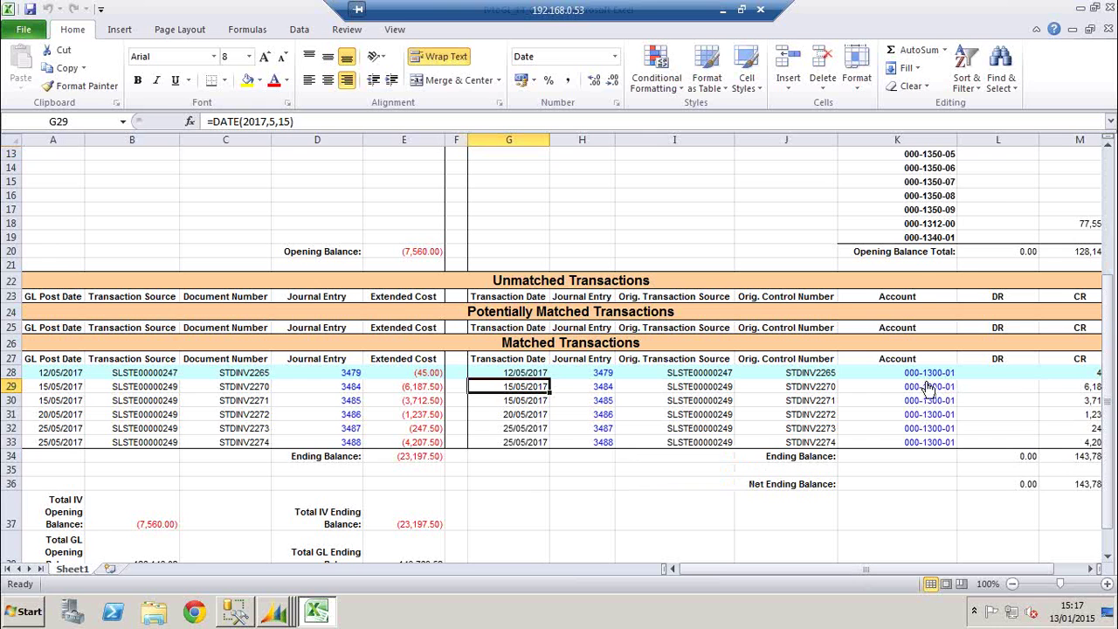
scroll(761, 355, "up", 4)
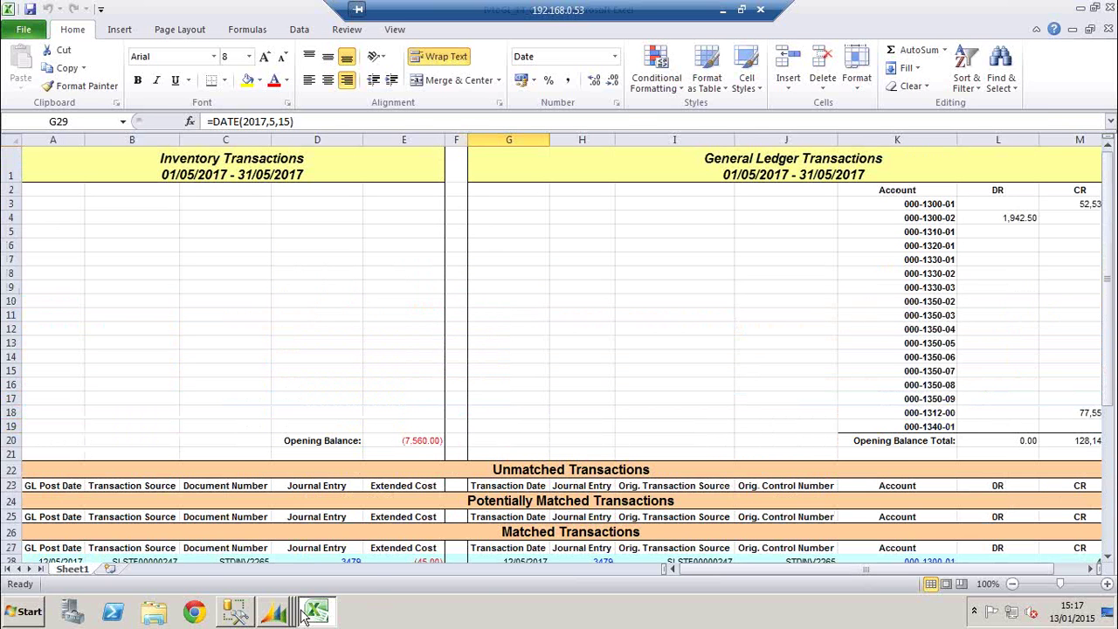
Switch back to Dynamics GP and cancel reconciliation 14
mouse_move(274, 611)
left_click(246, 577)
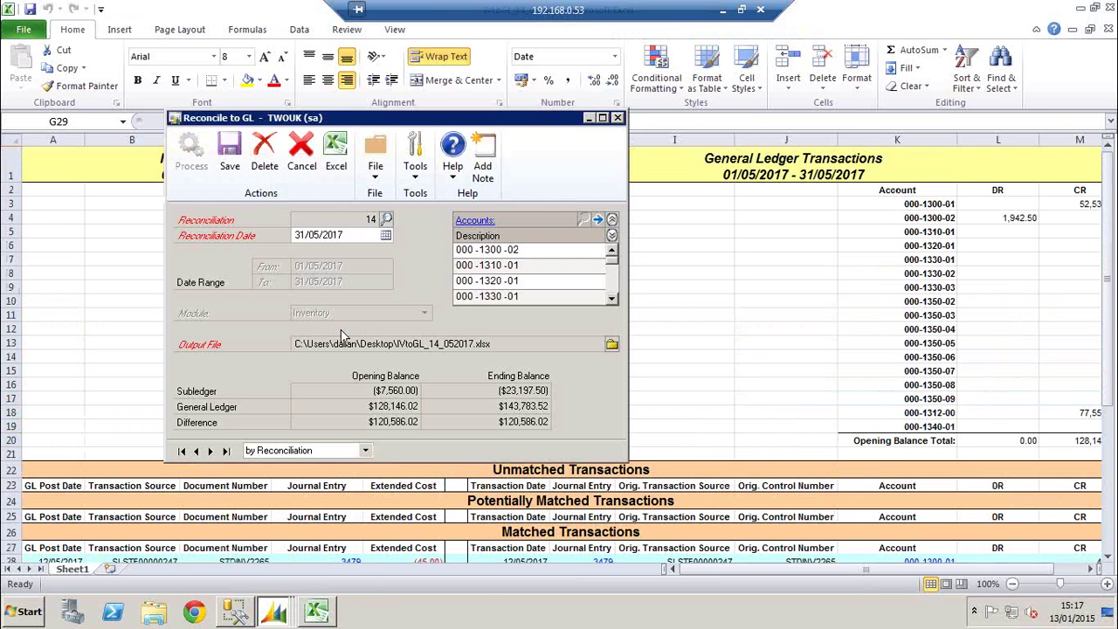
left_click(301, 151)
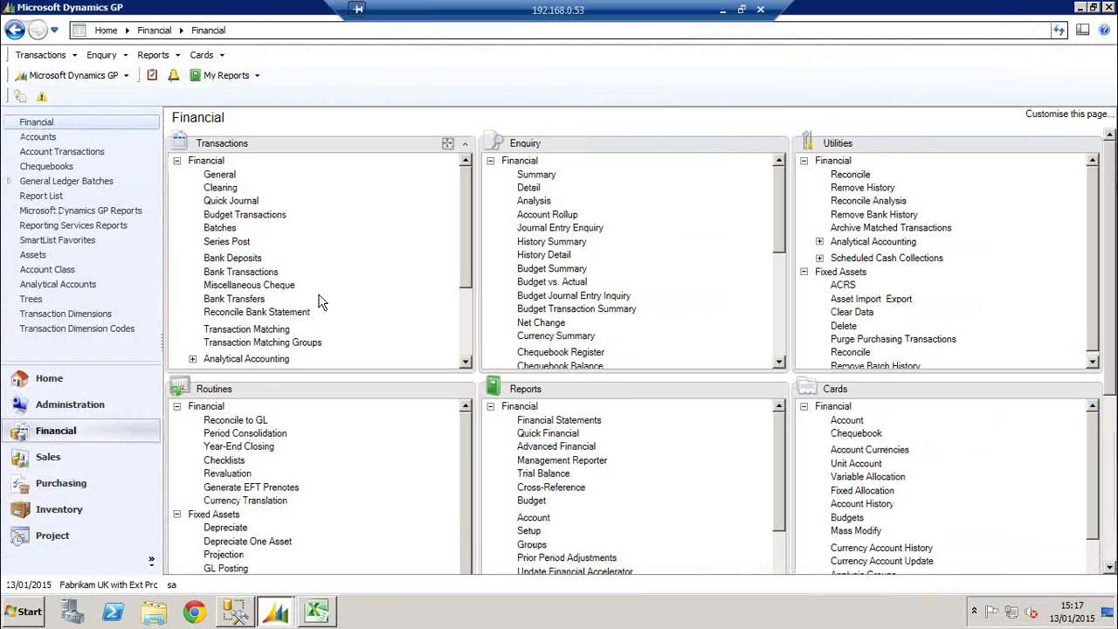
Reopen Reconcile to GL, view the module list without changing it, and close the window
left_click(258, 422)
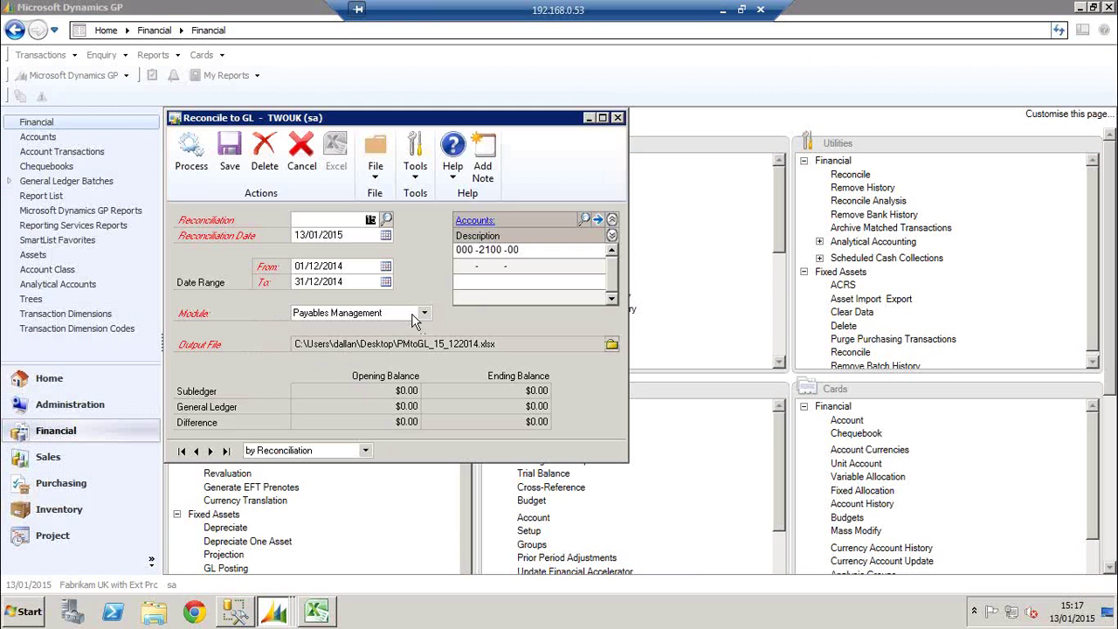
left_click(424, 313)
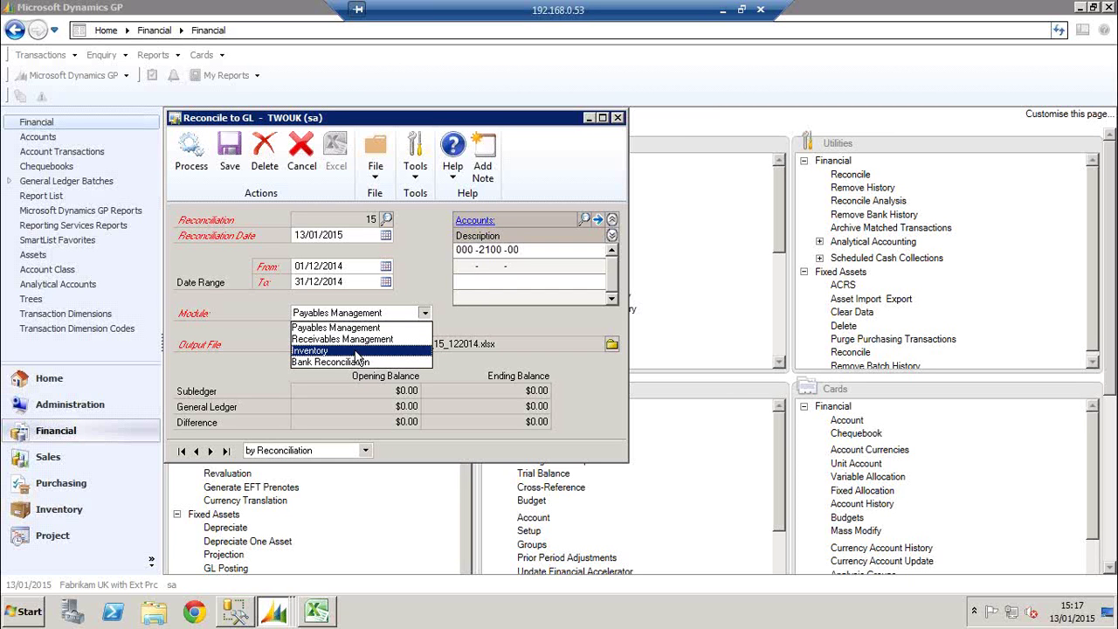
left_click(619, 120)
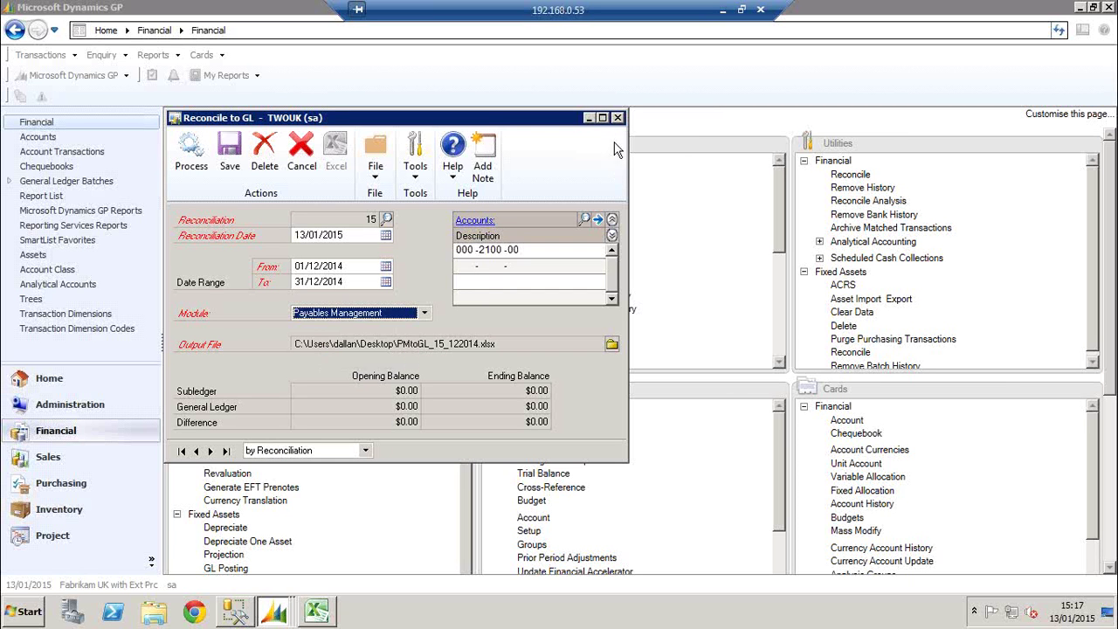
left_click(617, 118)
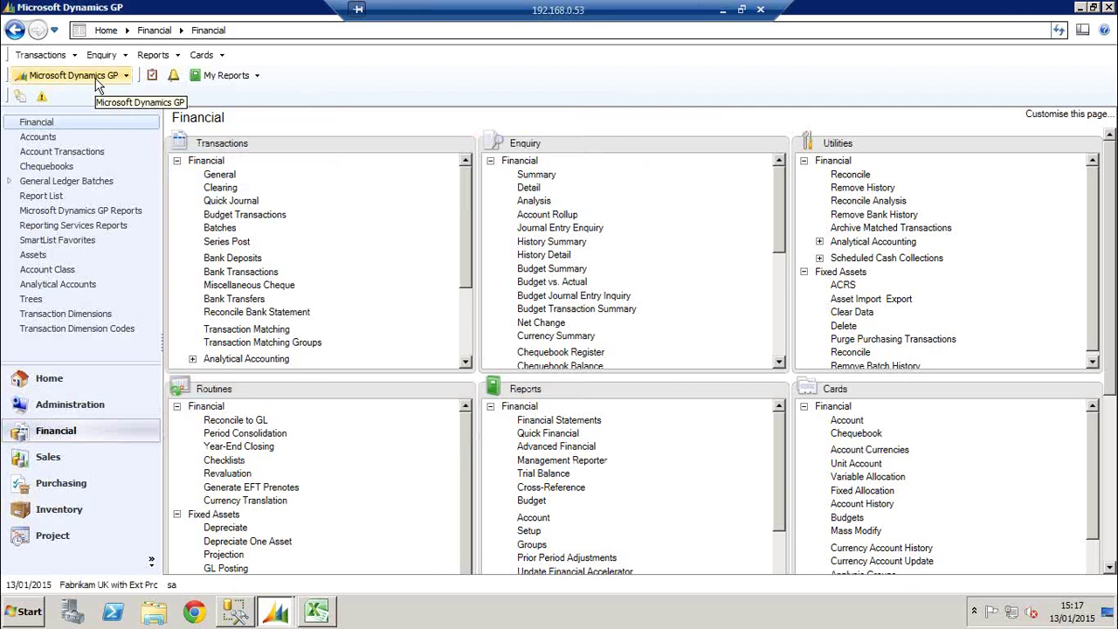
left_click(152, 54)
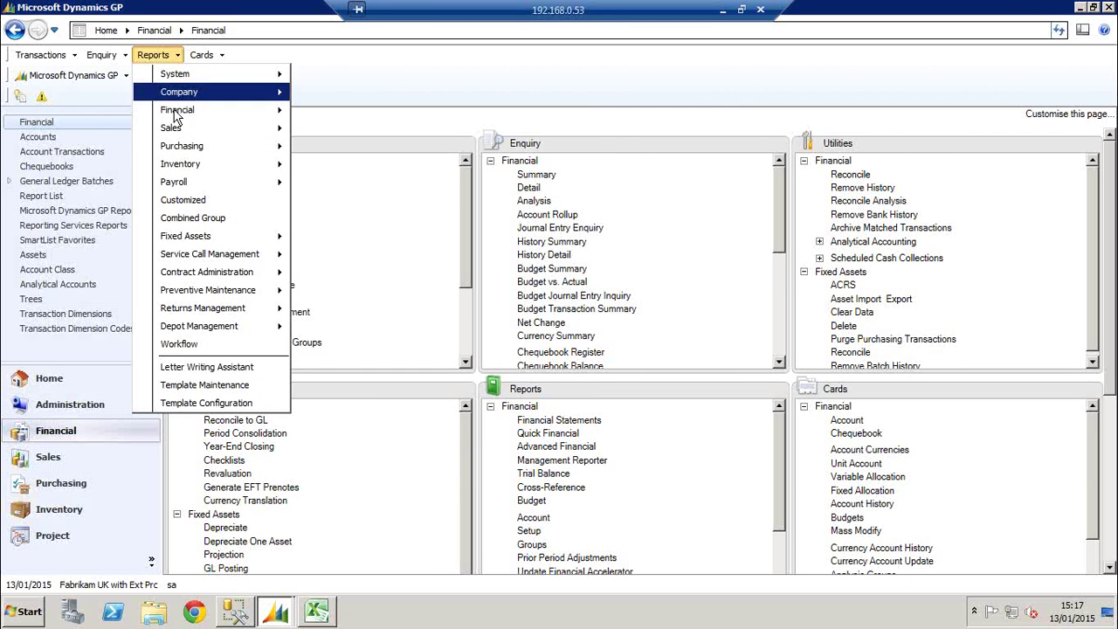
mouse_move(210, 167)
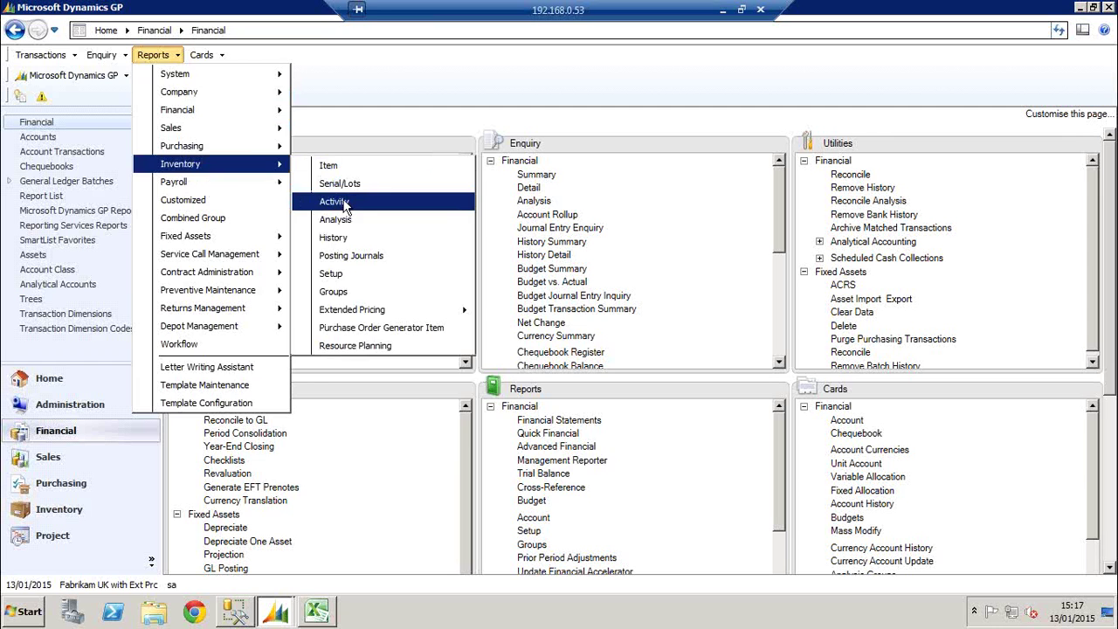
left_click(343, 202)
left_click(335, 313)
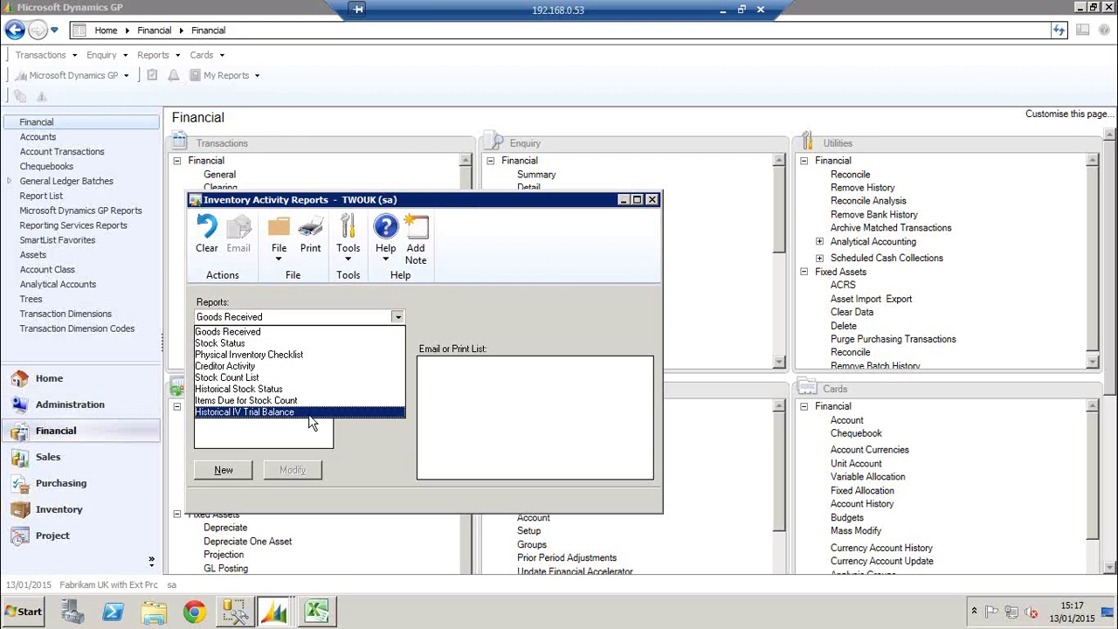
left_click(310, 412)
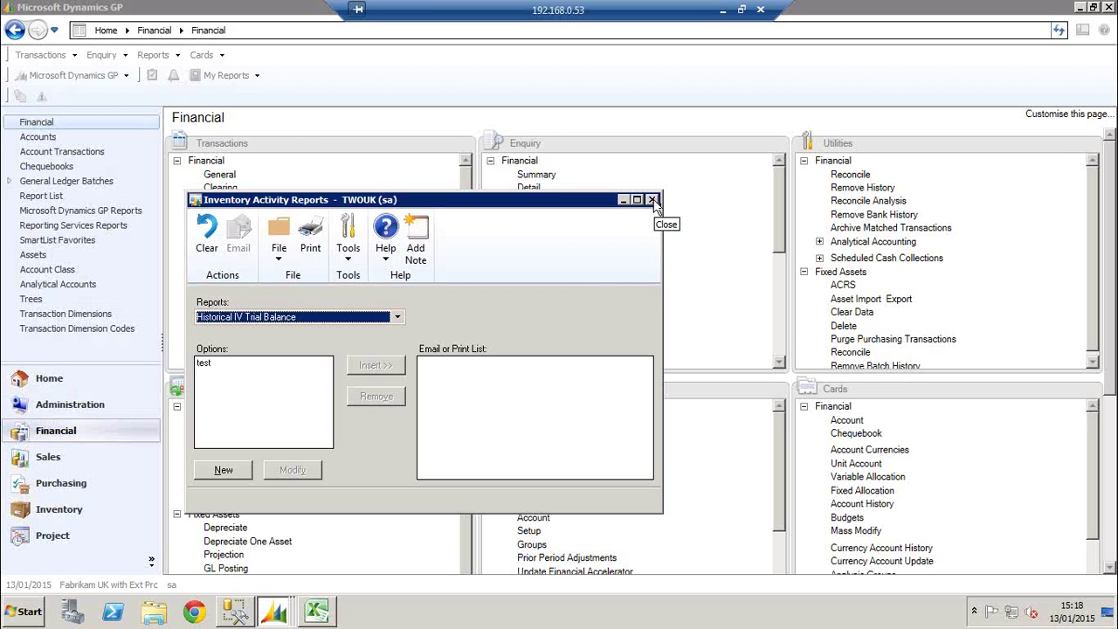
left_click(653, 203)
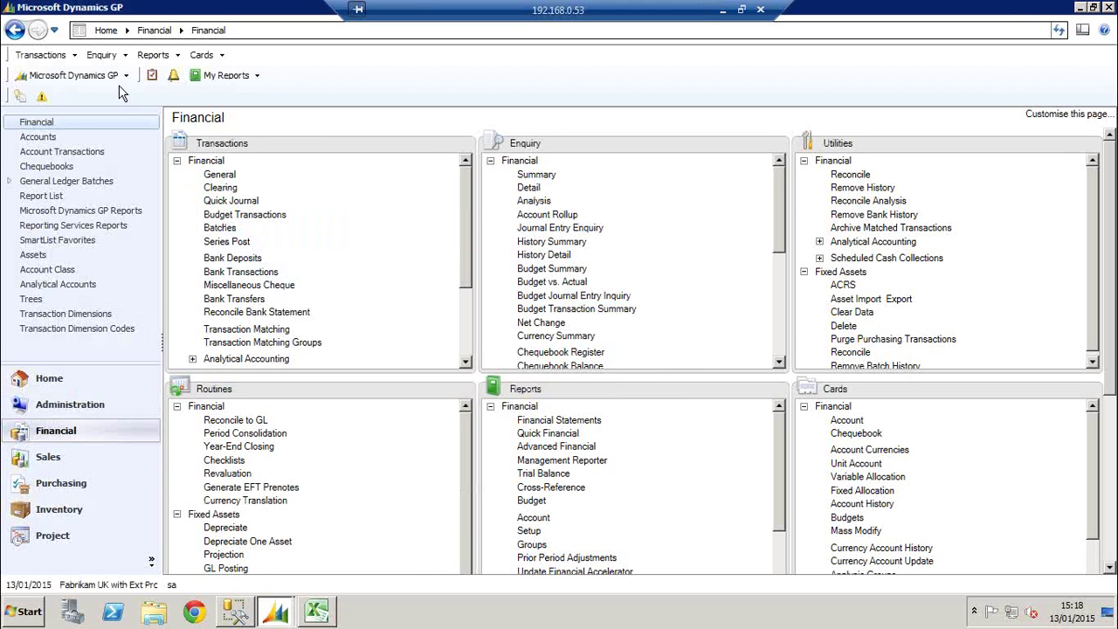
Launch the HITB IV Reset Tool from the options menu and decline rerunning it
left_click(118, 77)
mouse_move(96, 154)
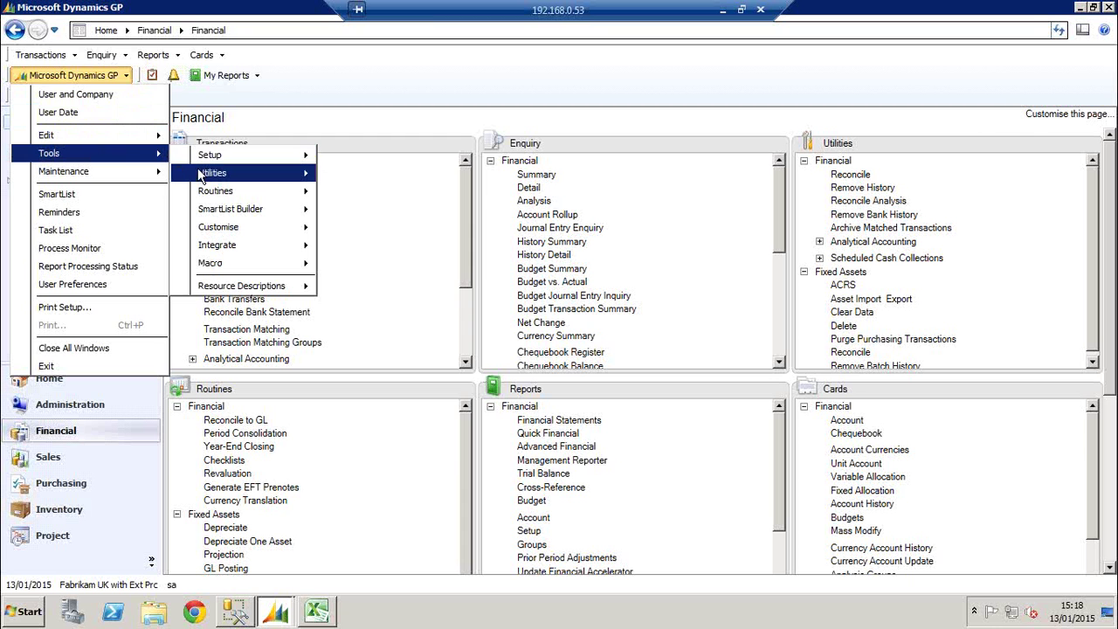
mouse_move(253, 173)
mouse_move(386, 262)
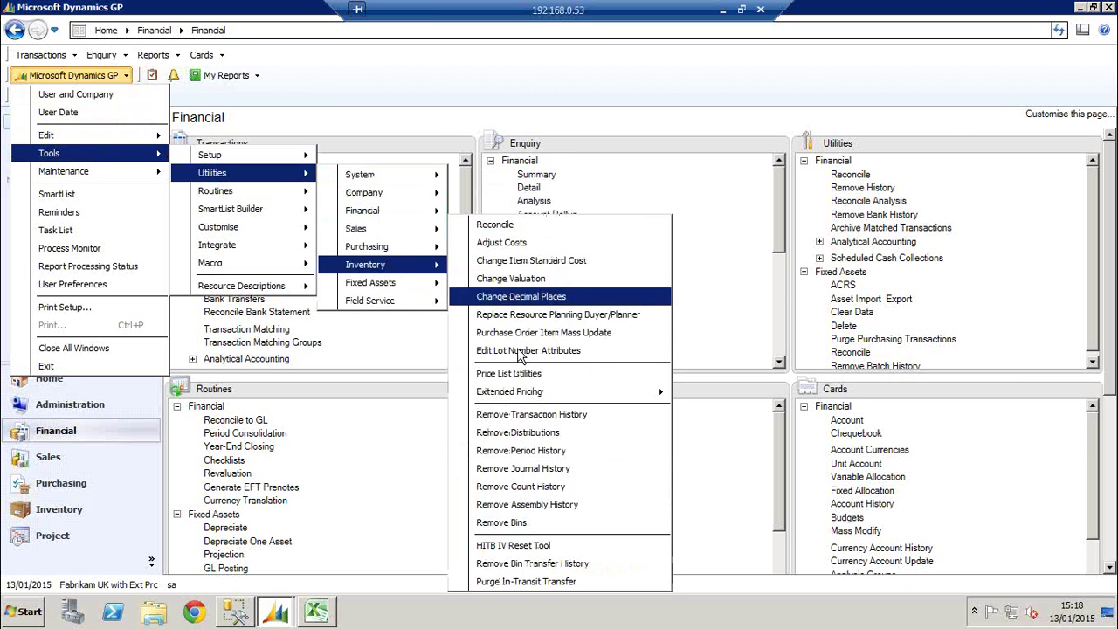
left_click(512, 546)
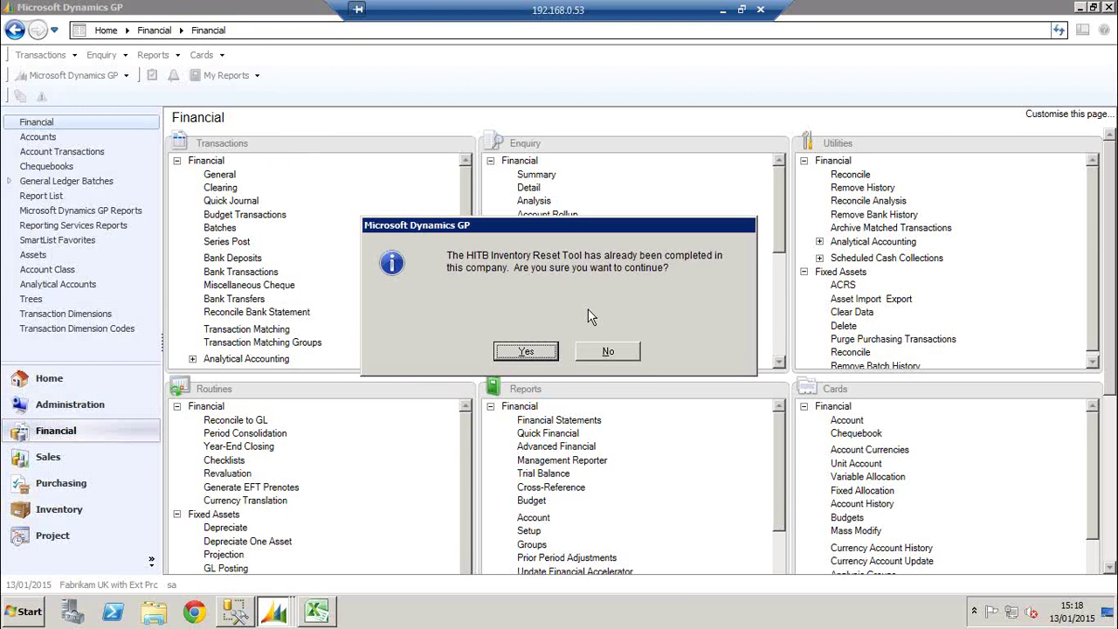
left_click(602, 352)
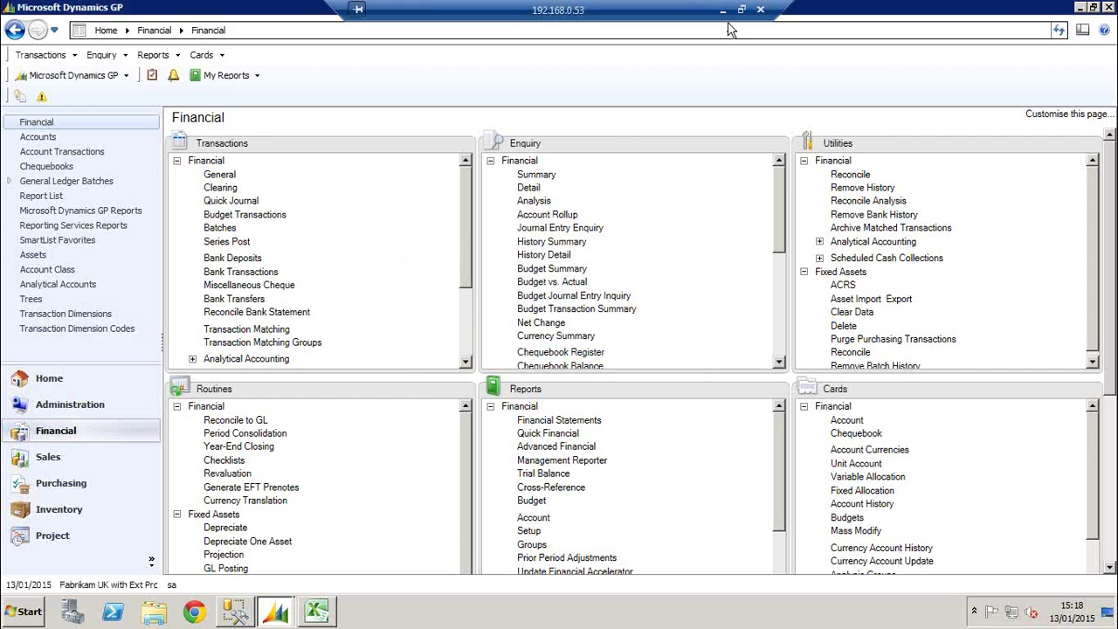
left_click(722, 11)
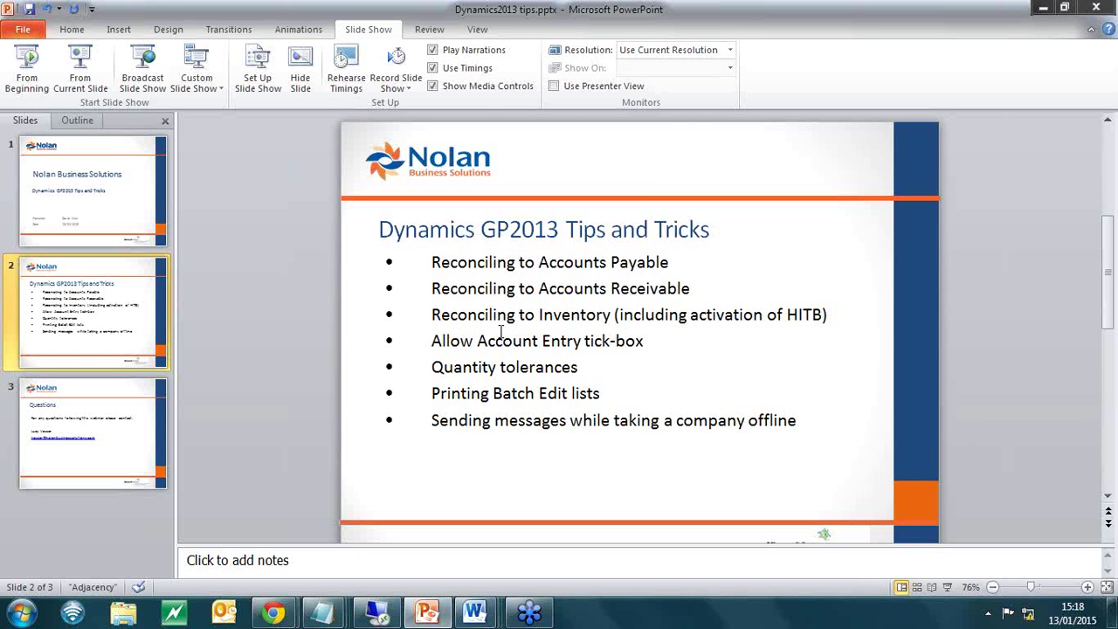
left_click(477, 316)
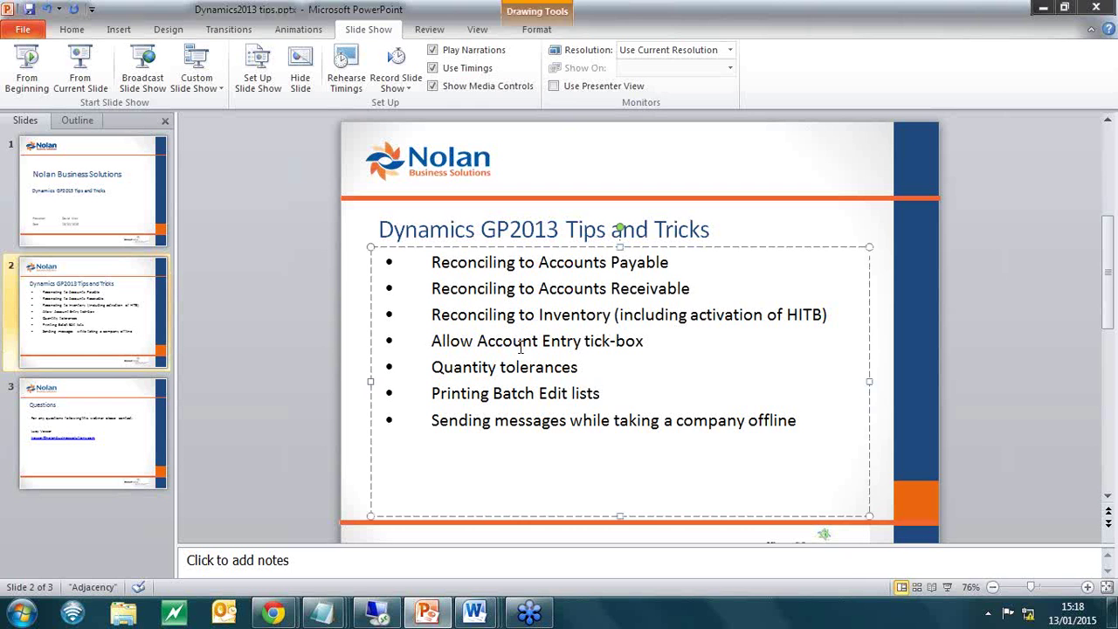
left_click(376, 612)
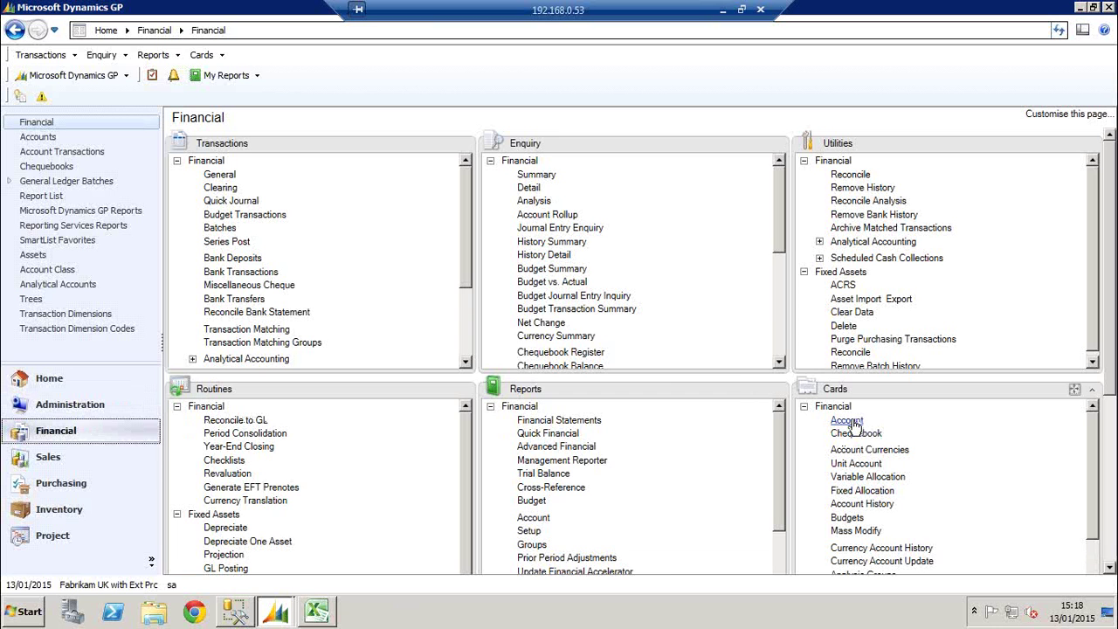
left_click(846, 420)
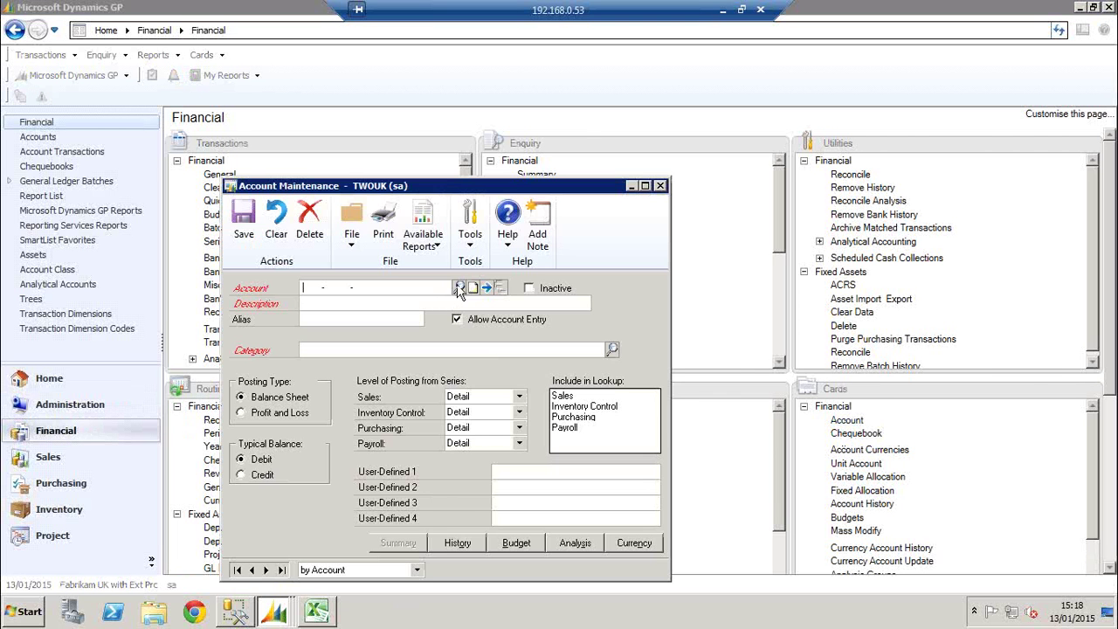
left_click(459, 293)
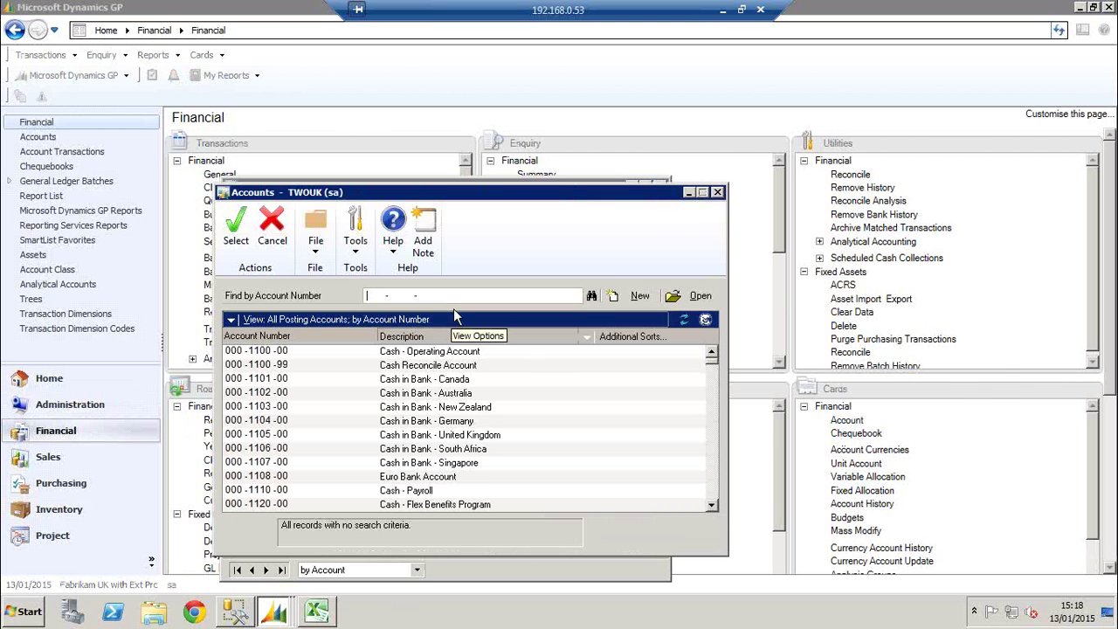
left_click(717, 191)
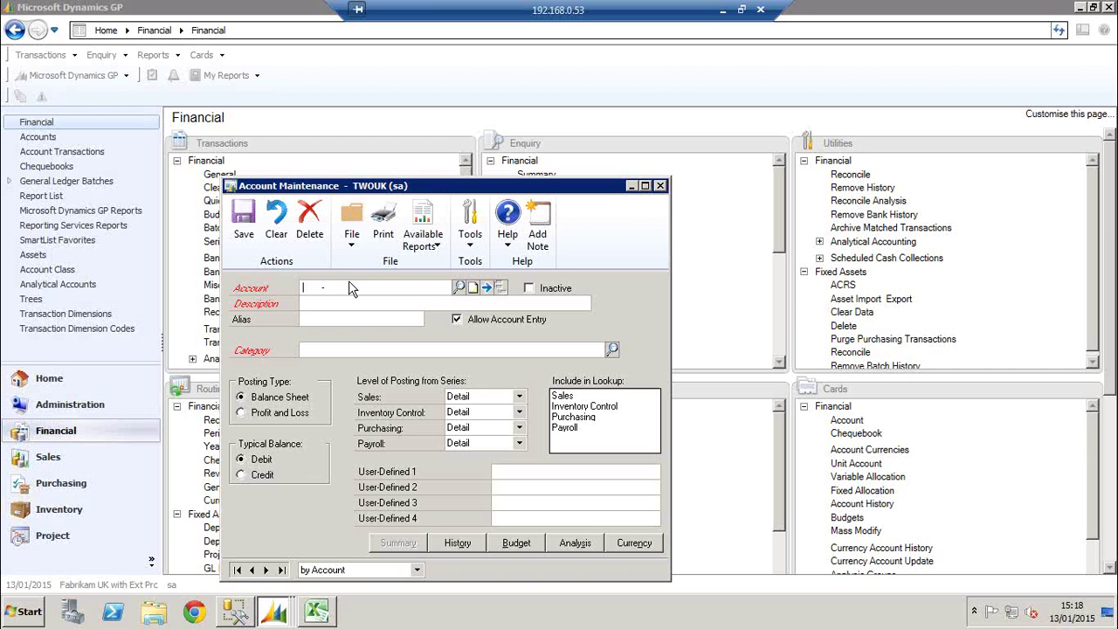
type("000 -2100 -00")
key("Tab")
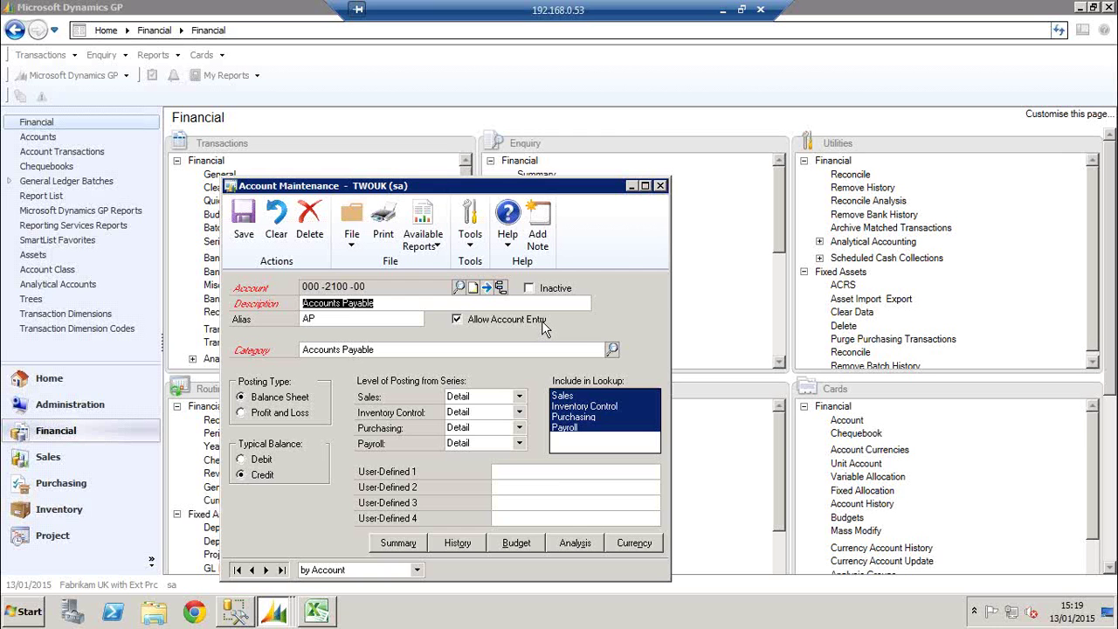
left_click(660, 186)
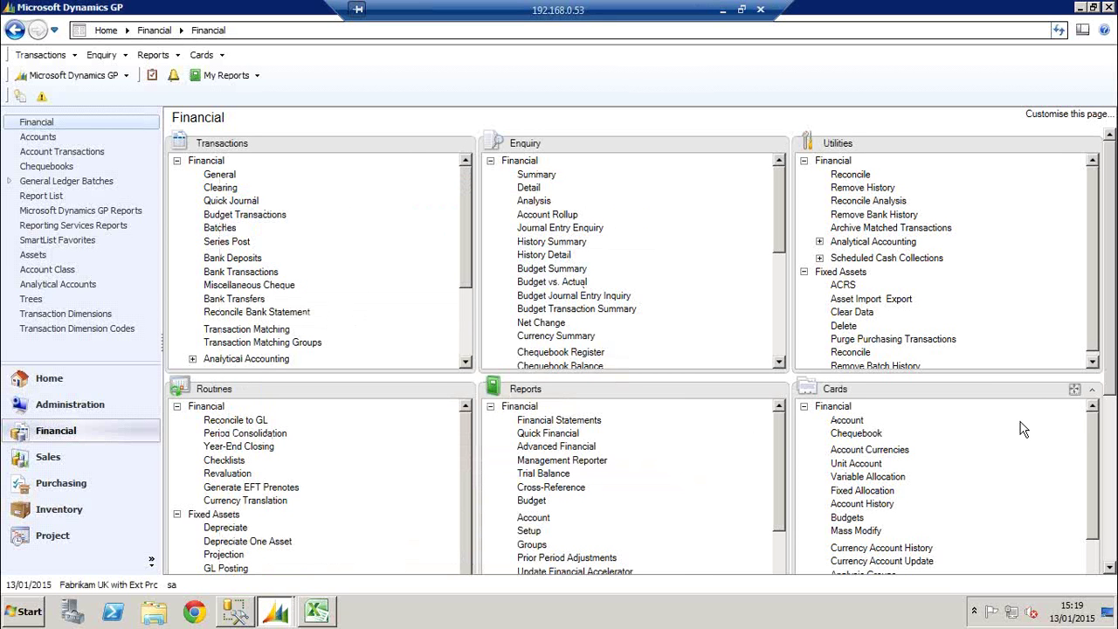
Start a new payables transaction with description 'test demo'
left_click(71, 483)
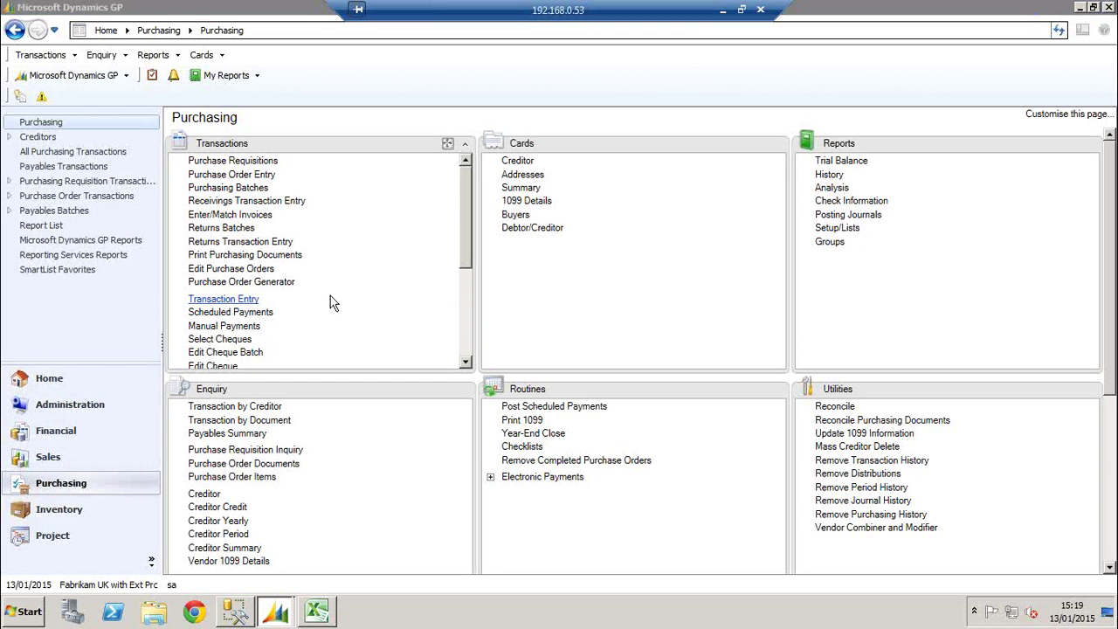
left_click(223, 299)
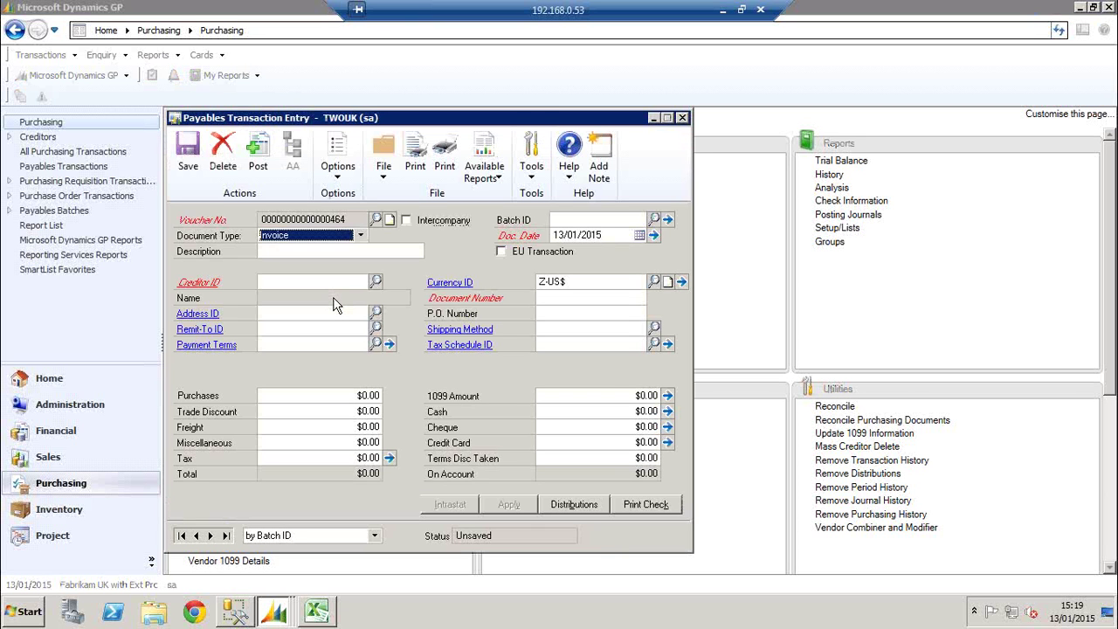
type("teset")
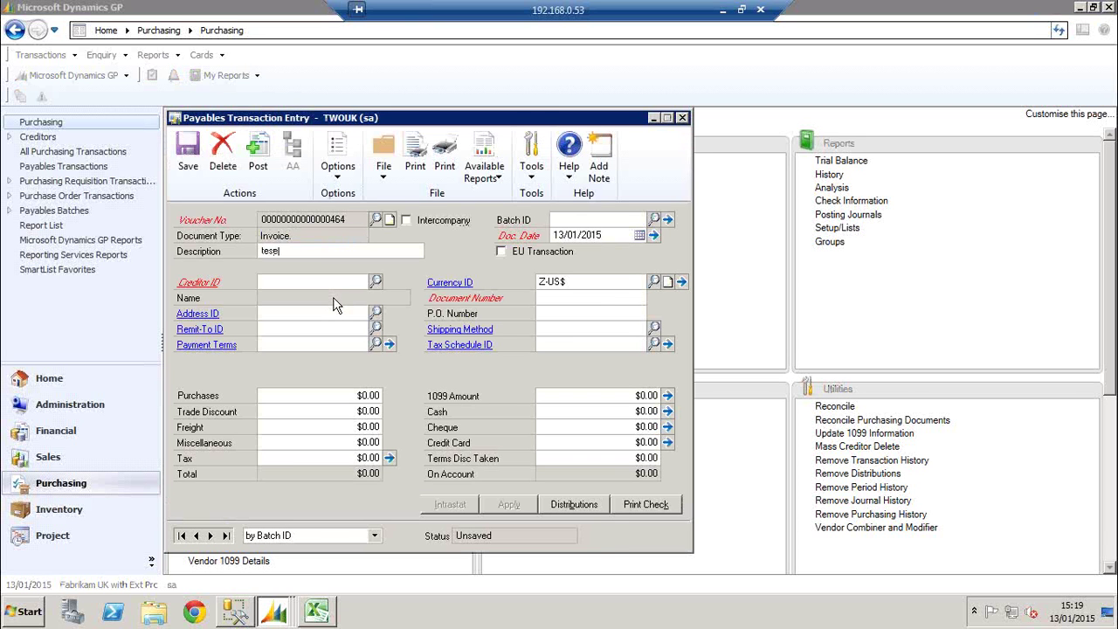
key("BackSpace")
type("t demo")
key("Tab")
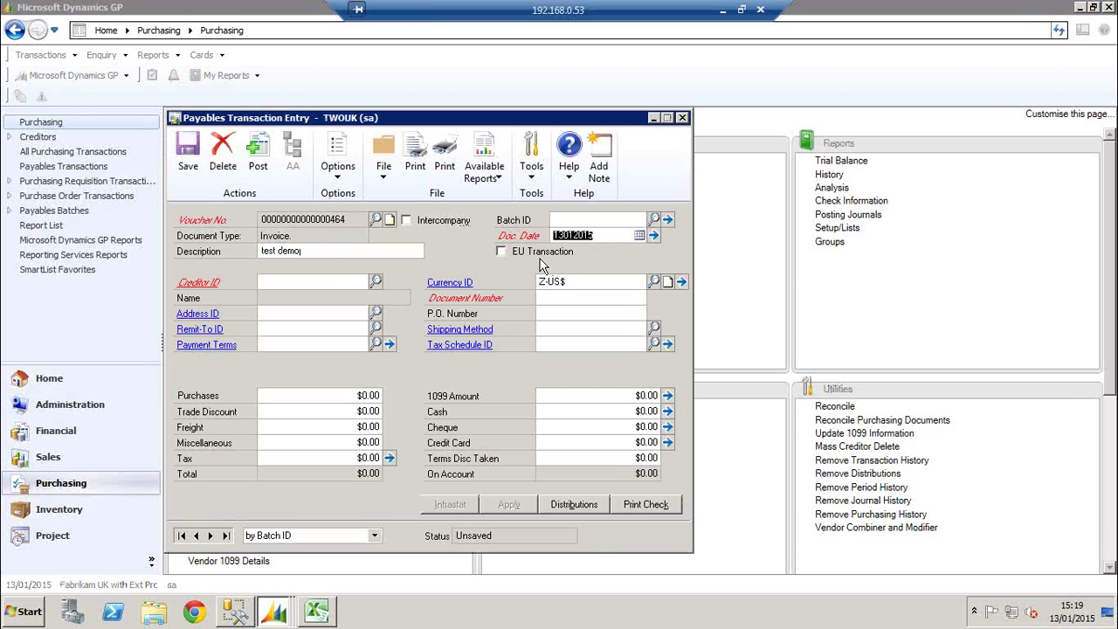
key("Tab")
Enter creditor Advanced Office Systems, a document number and $100.00 purchases, then view distributions
left_click(375, 282)
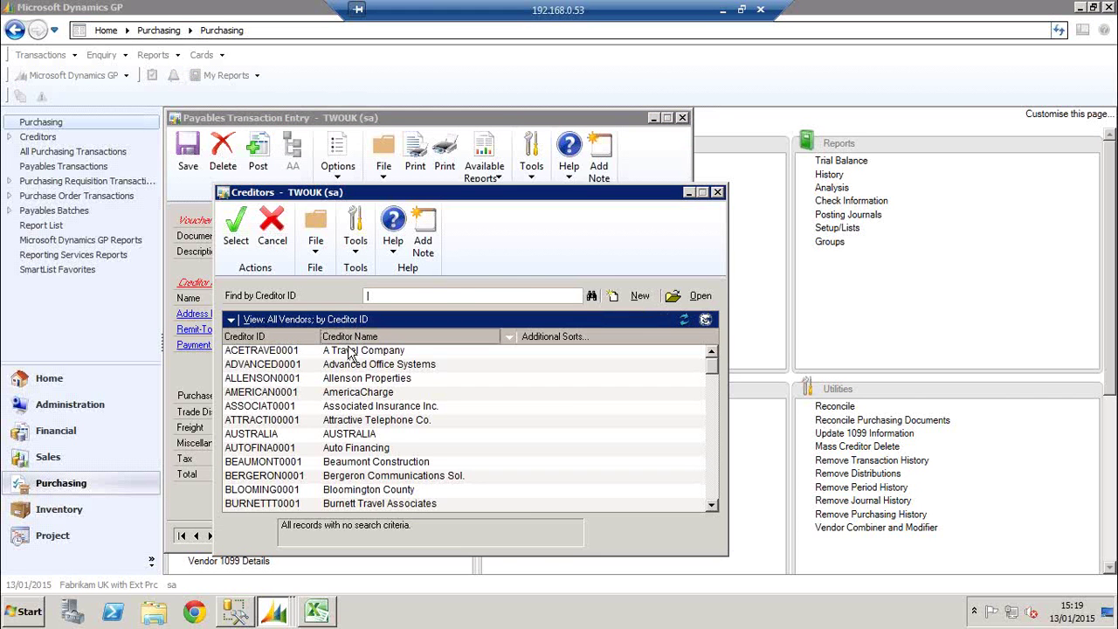
double_click(349, 365)
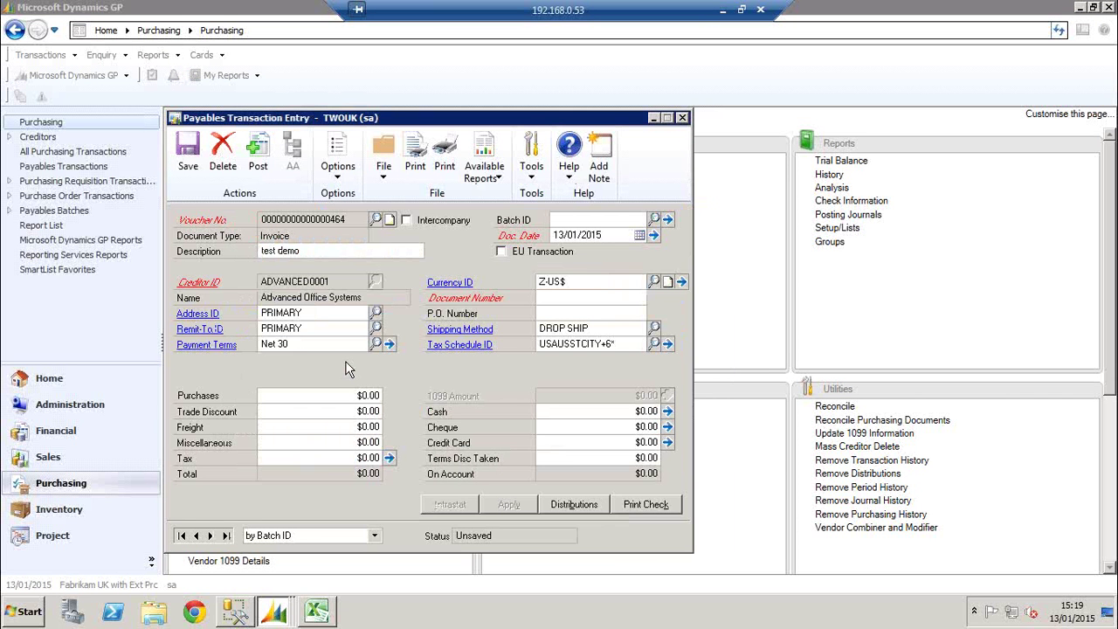
type("1234")
key("Tab")
key("Tab")
key("Tab")
type("100")
key("Tab")
key("Tab")
key("Tab")
key("Tab")
key("Tab")
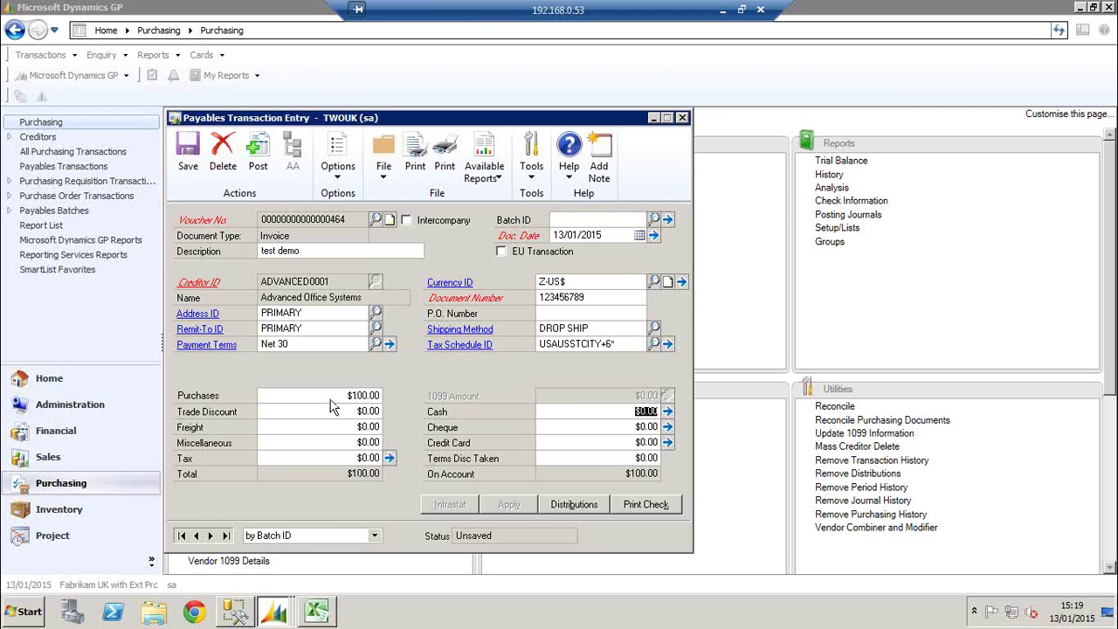
left_click(563, 504)
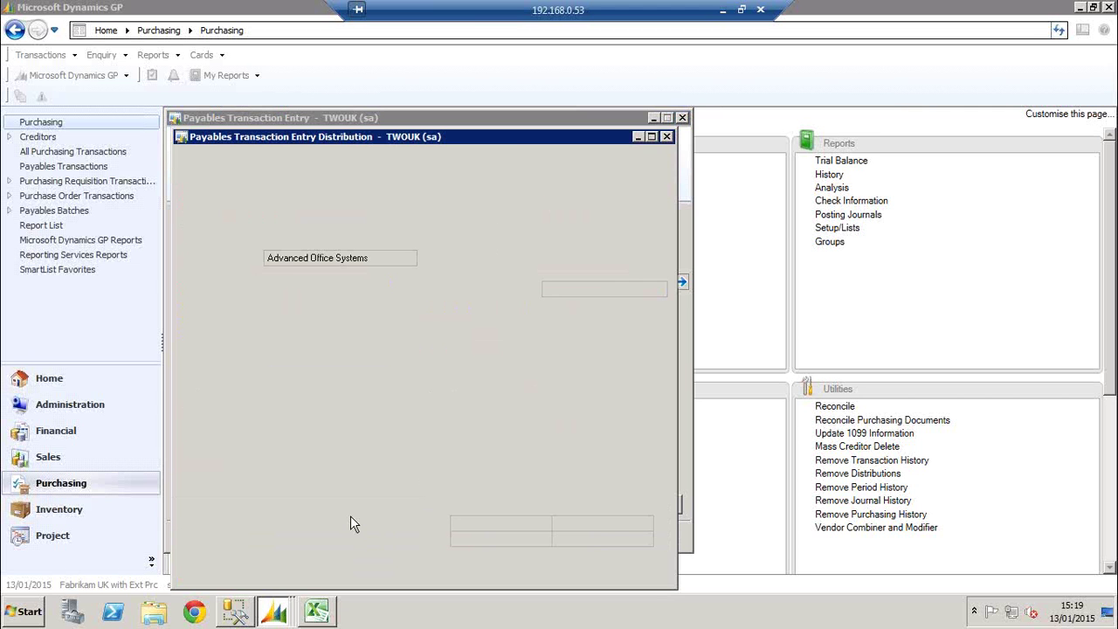
Change the PURCH distribution account from 500-6150-00 to 000-2100-00 and accept the distributions
left_click(282, 401)
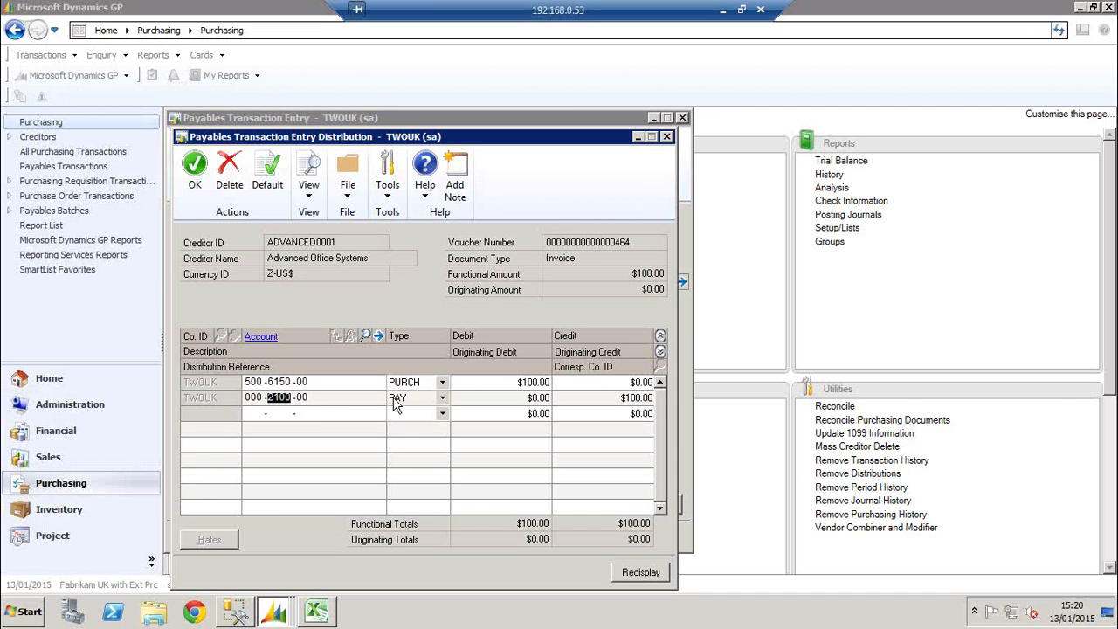
left_click(273, 382)
type("000210000")
key("Tab")
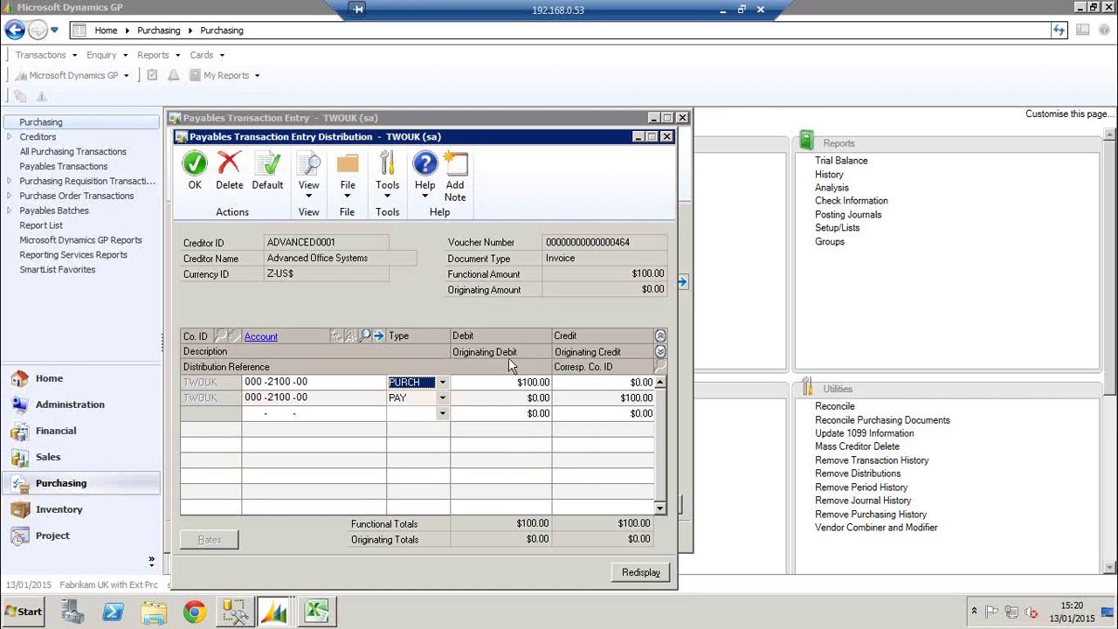
left_click(195, 175)
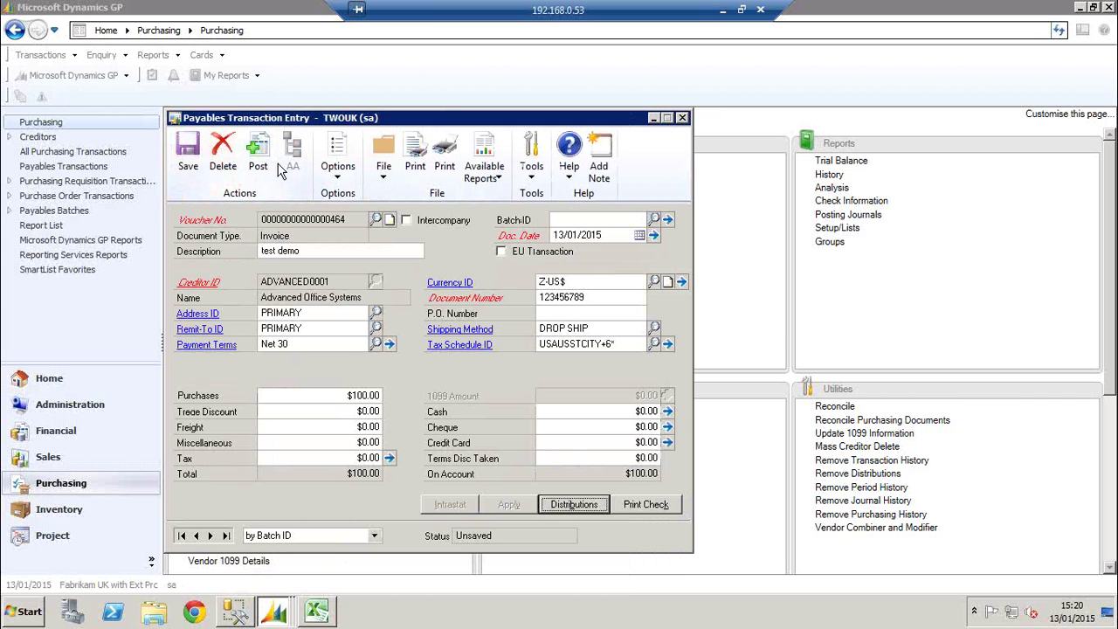
Delete the 'test demo' payables invoice
left_click(223, 160)
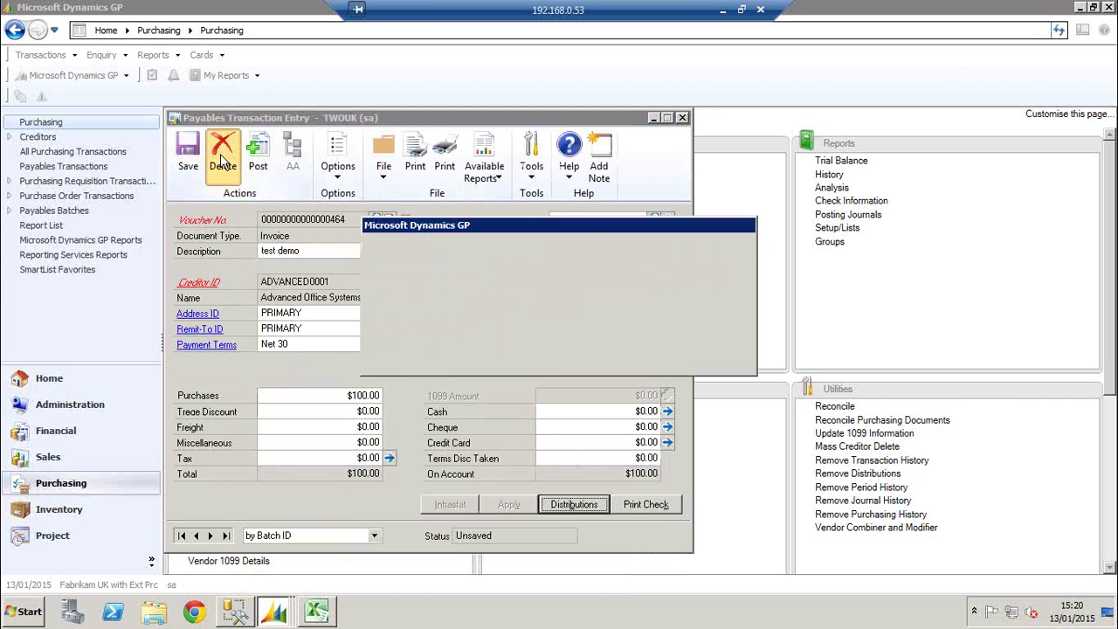
left_click(457, 353)
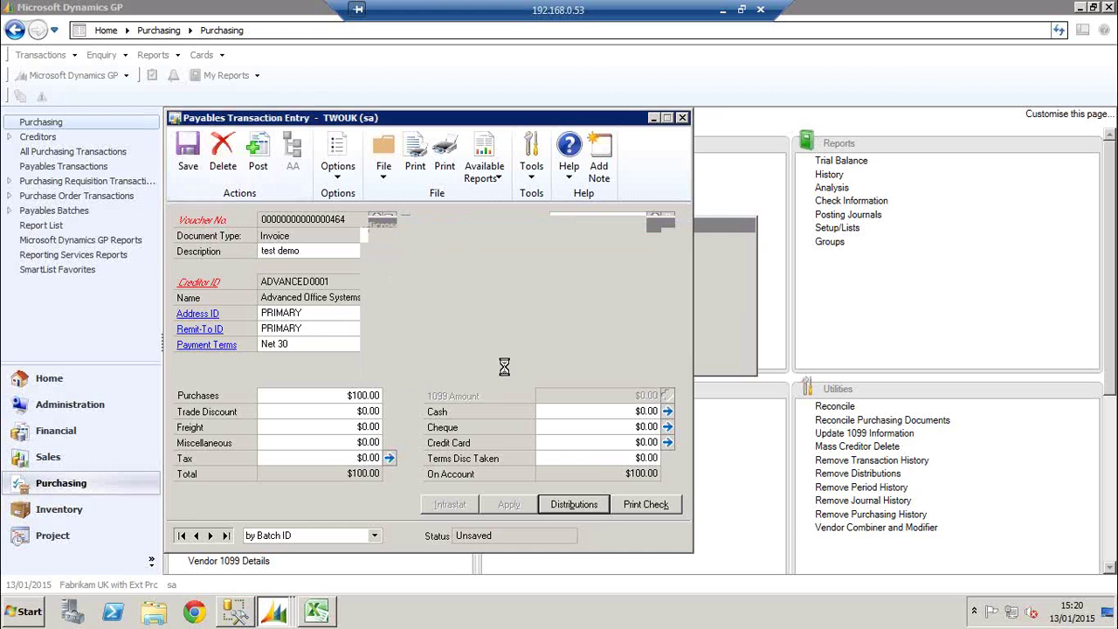
left_click(98, 434)
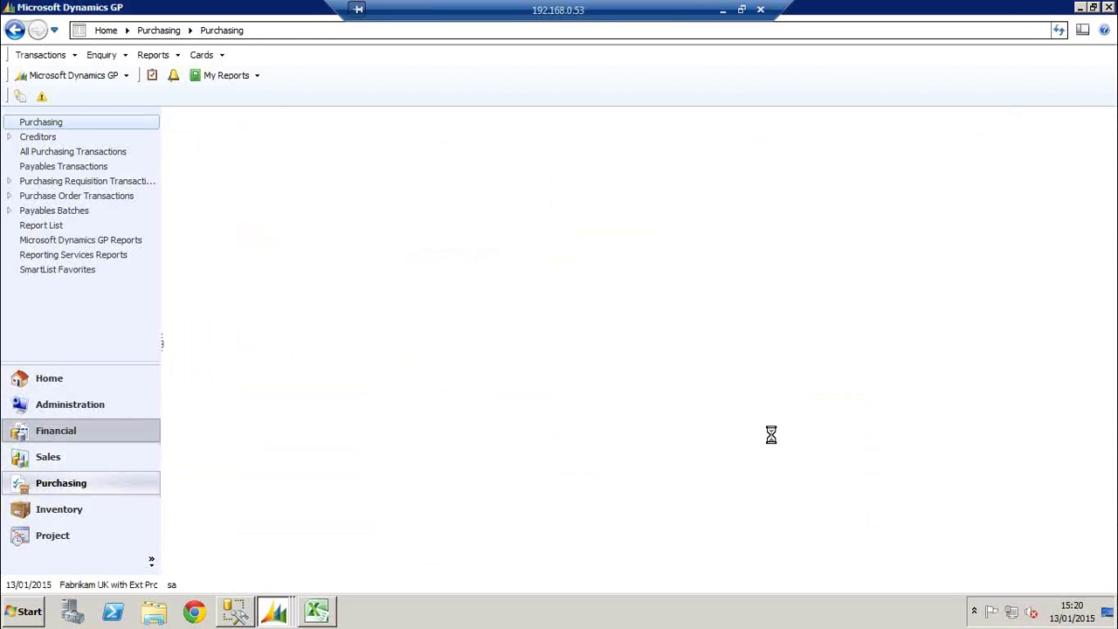
Untick Allow Account Entry on account 000-2100-00 and save the account
left_click(844, 422)
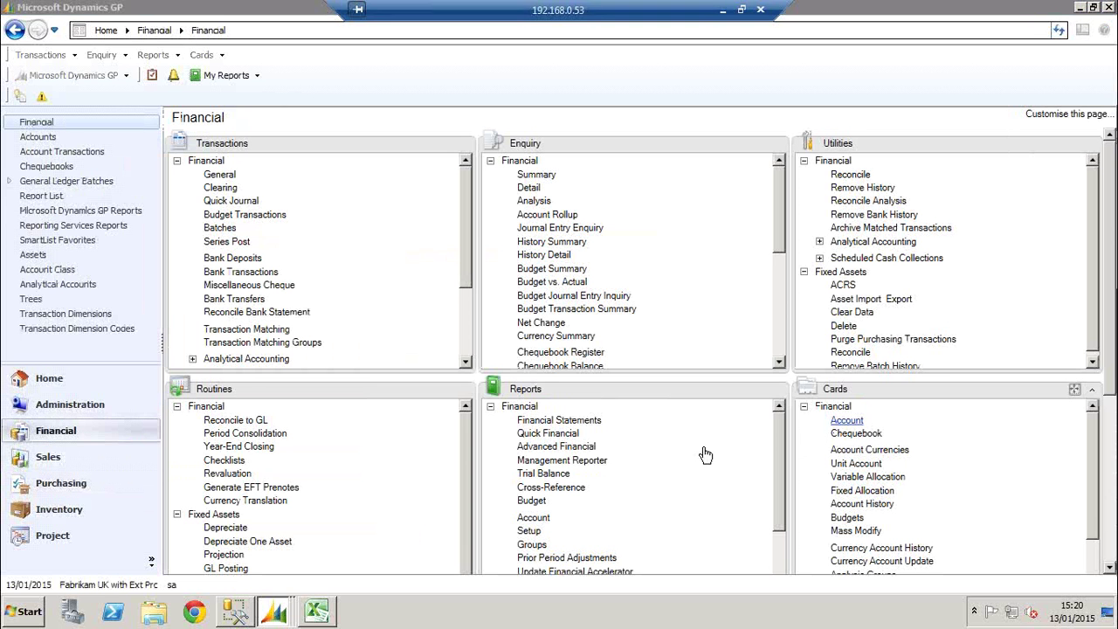
type("000 -2100 -00")
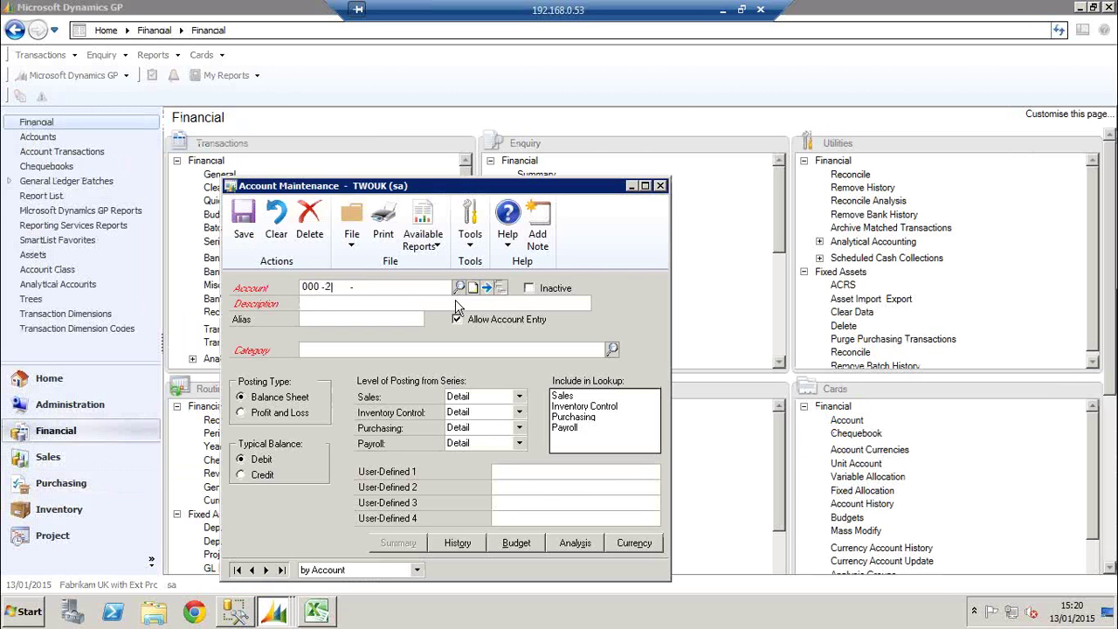
key("Tab")
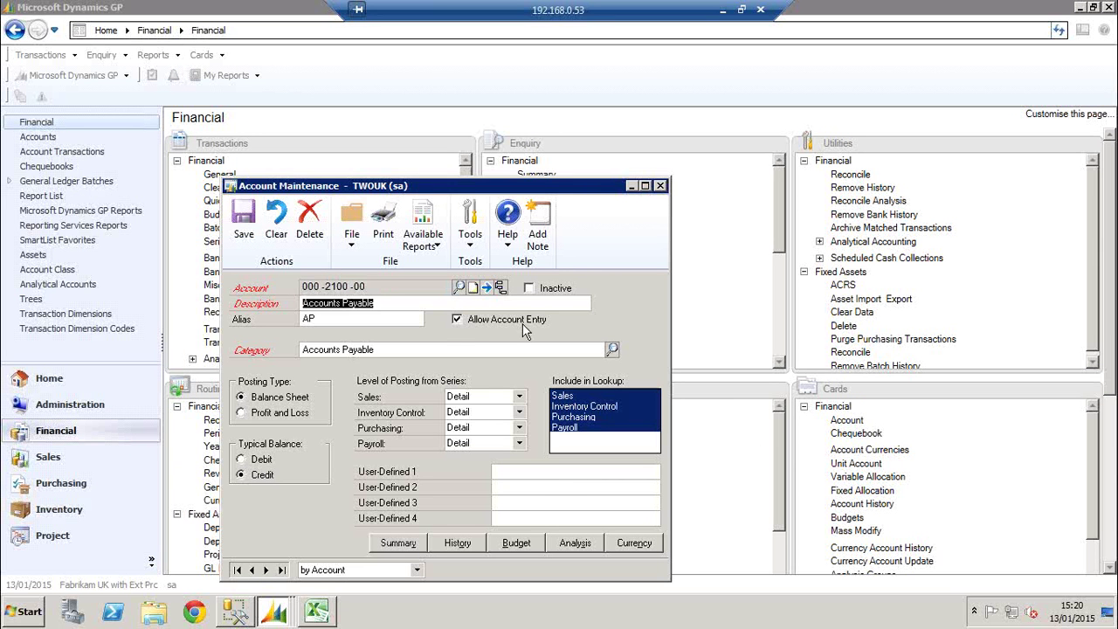
left_click(460, 320)
left_click(244, 229)
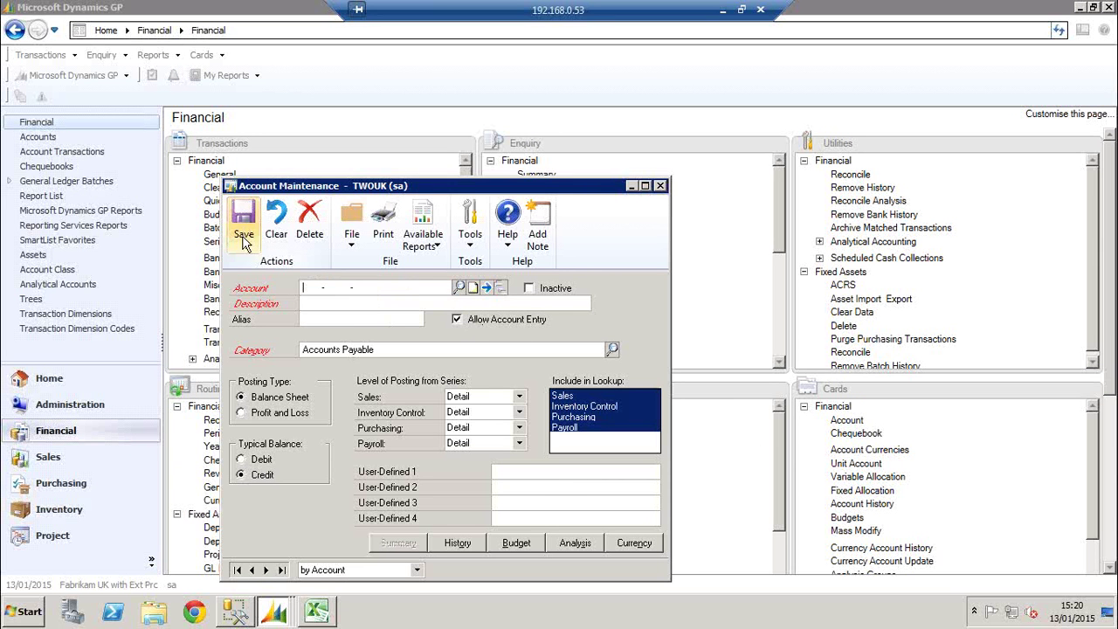
Close the empty Payables Transaction Entry window and return to the Purchasing page
left_click(276, 613)
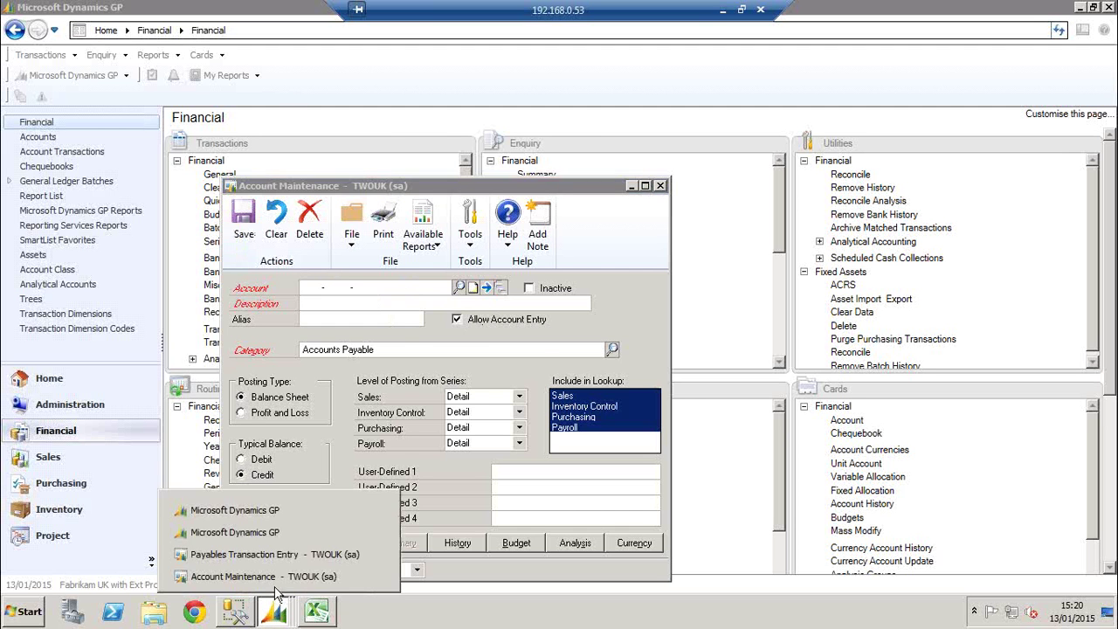
left_click(287, 554)
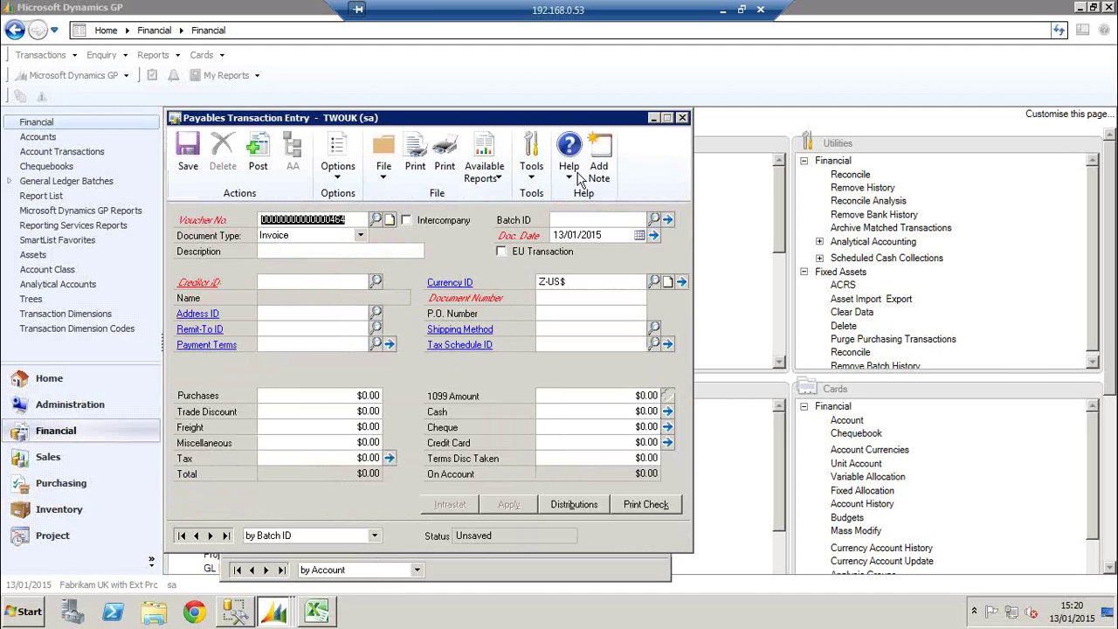
left_click(682, 118)
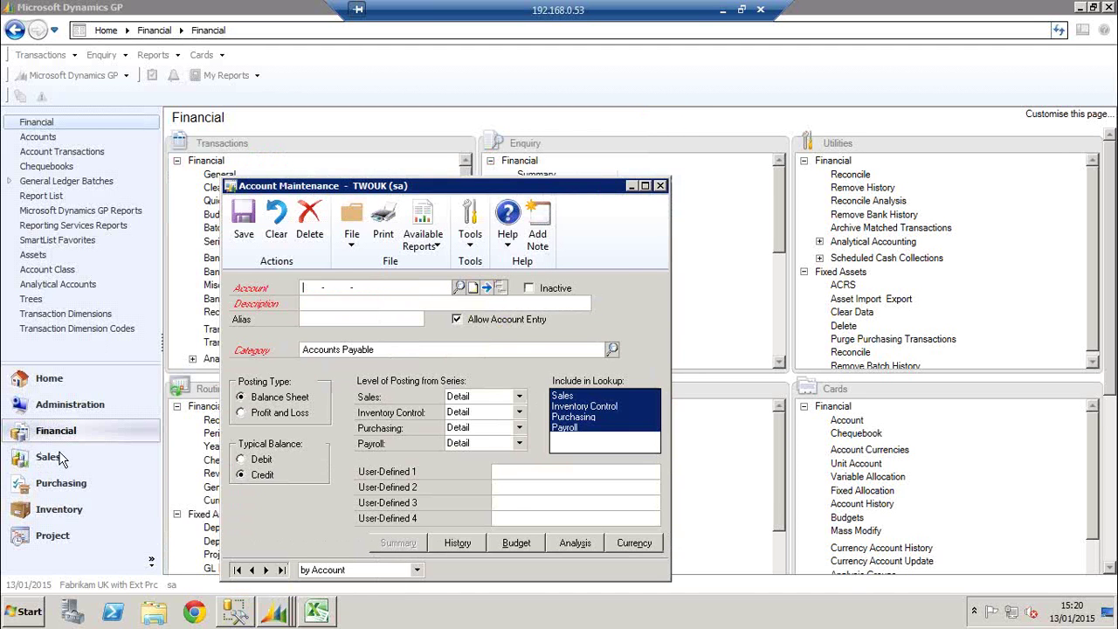
left_click(61, 482)
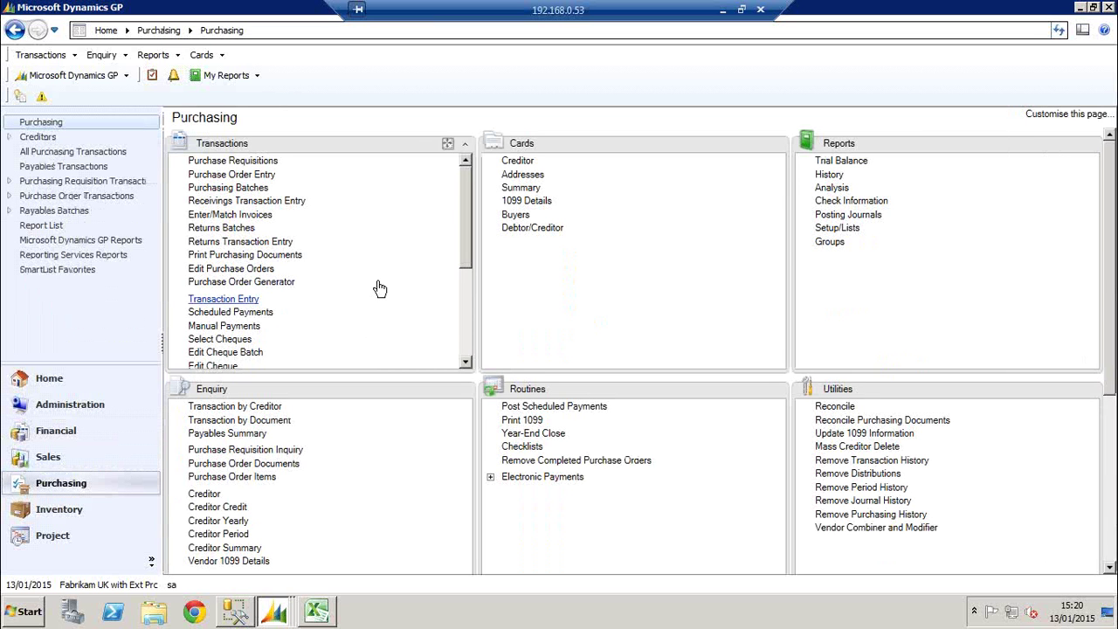
Describe the new payables invoice as 'Demo' and choose creditor Advanced Office Systems
key("Tab")
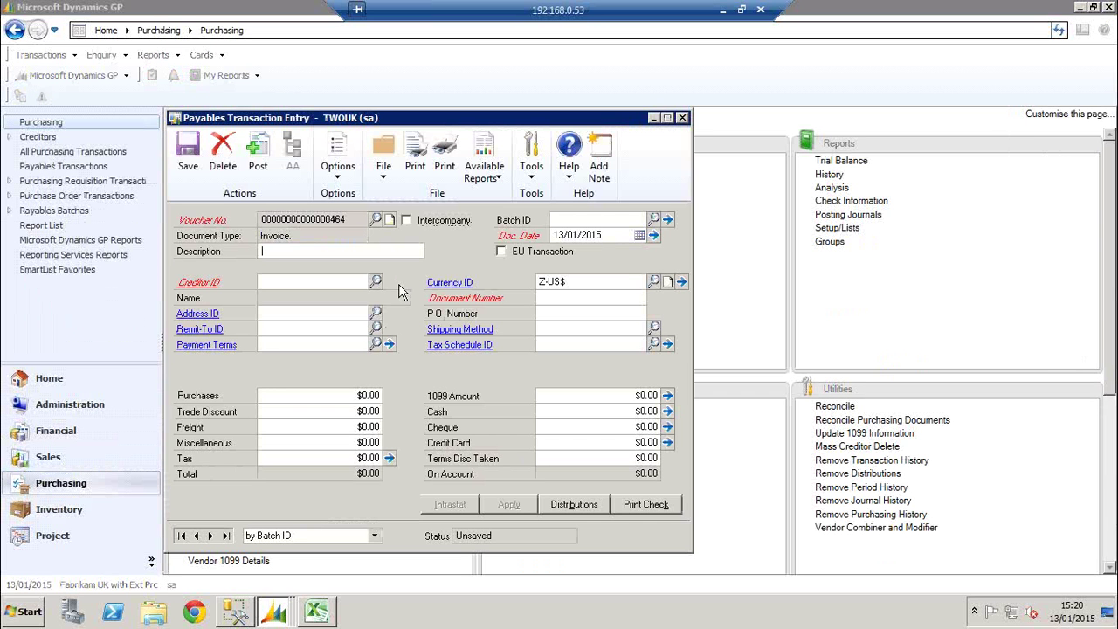
type("Demotest")
key("Tab")
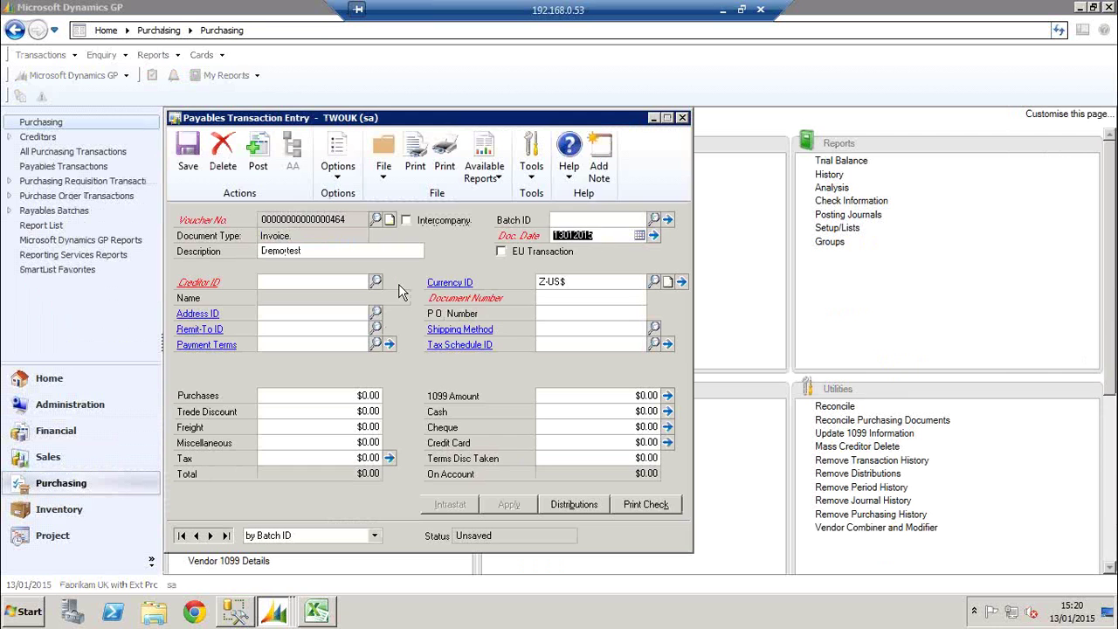
key("Tab")
left_click(375, 281)
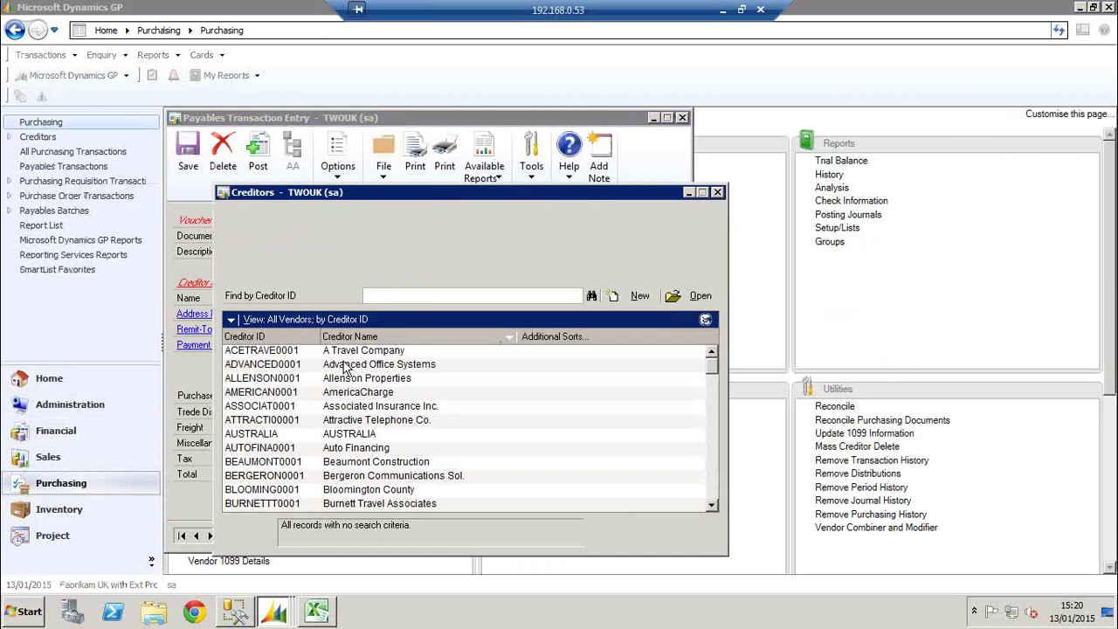
double_click(357, 365)
Enter the document number and a $200 purchases amount, then view the invoice's distributions
key("Tab")
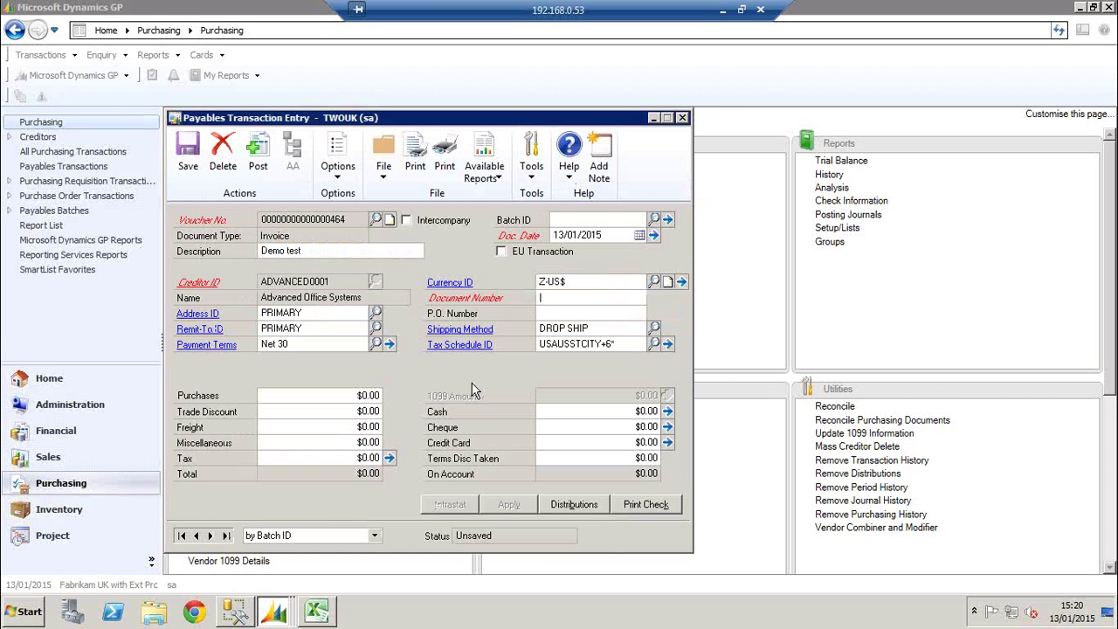
type("9877S5432")
key("Tab")
key("Tab")
key("Tab")
key("Tab")
type("200")
key("Tab")
key("Tab")
key("Tab")
key("Tab")
key("Tab")
left_click(597, 506)
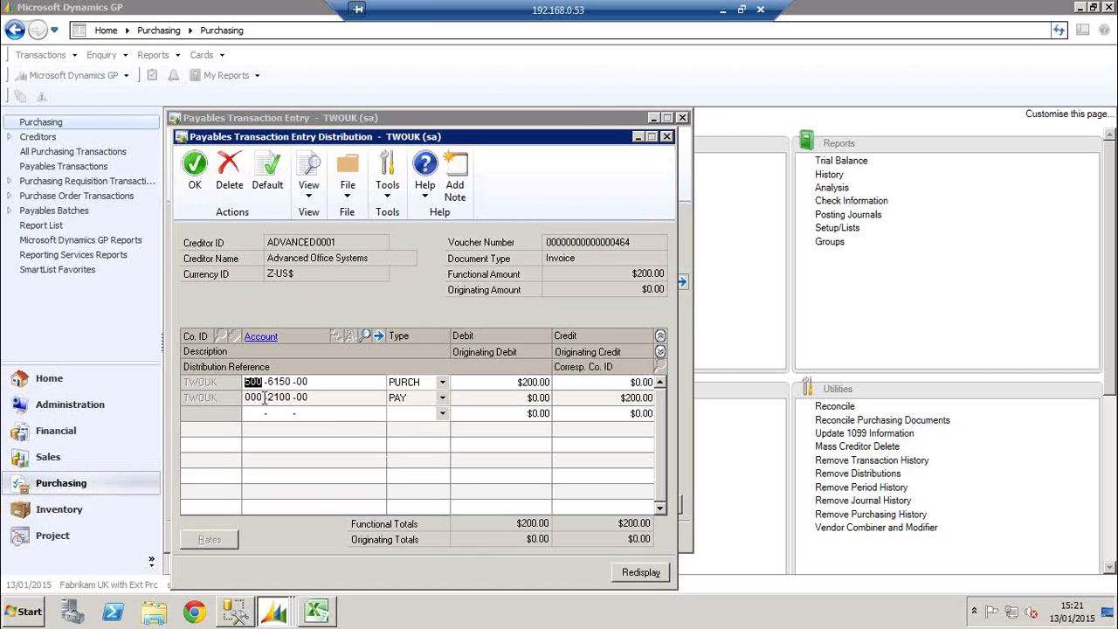
Try replacing the purchases distribution account with 000-2100-00 and dismiss the account-entry-not-allowed warning
double_click(278, 397)
key("Up")
type("000210000")
key("Tab")
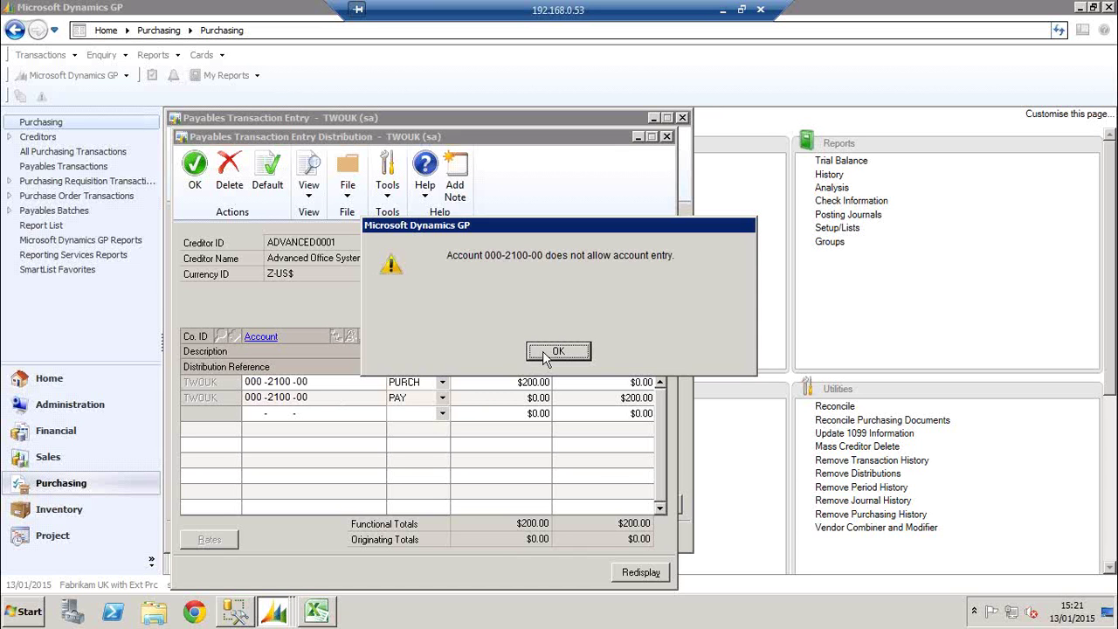
left_click(557, 352)
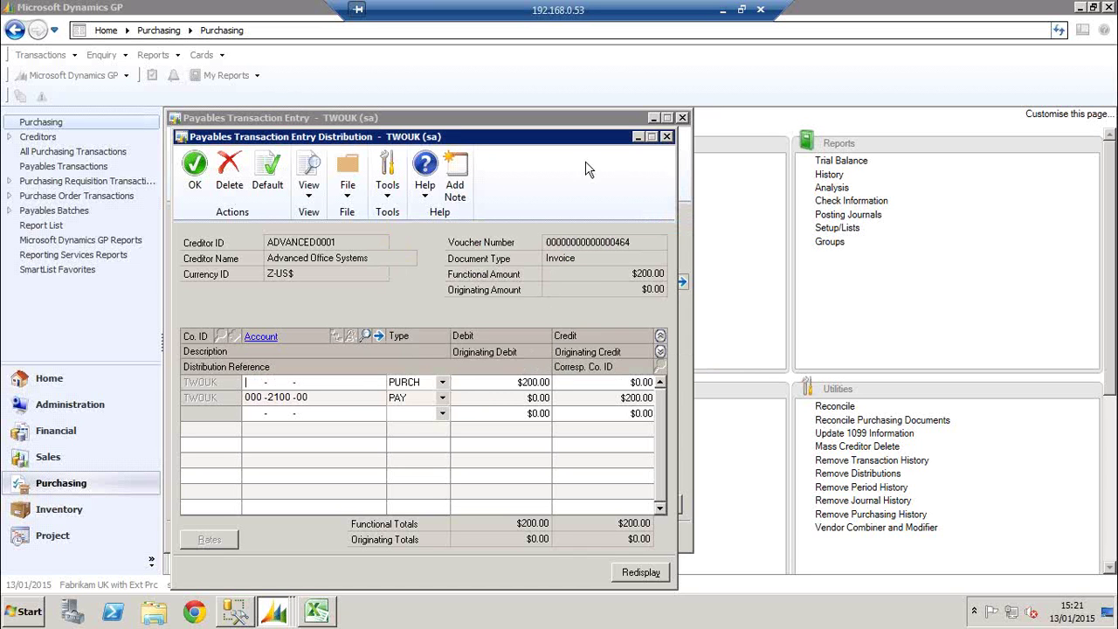
Delete the distributions and the Demo test invoice, then close Payables Transaction Entry
left_click(229, 174)
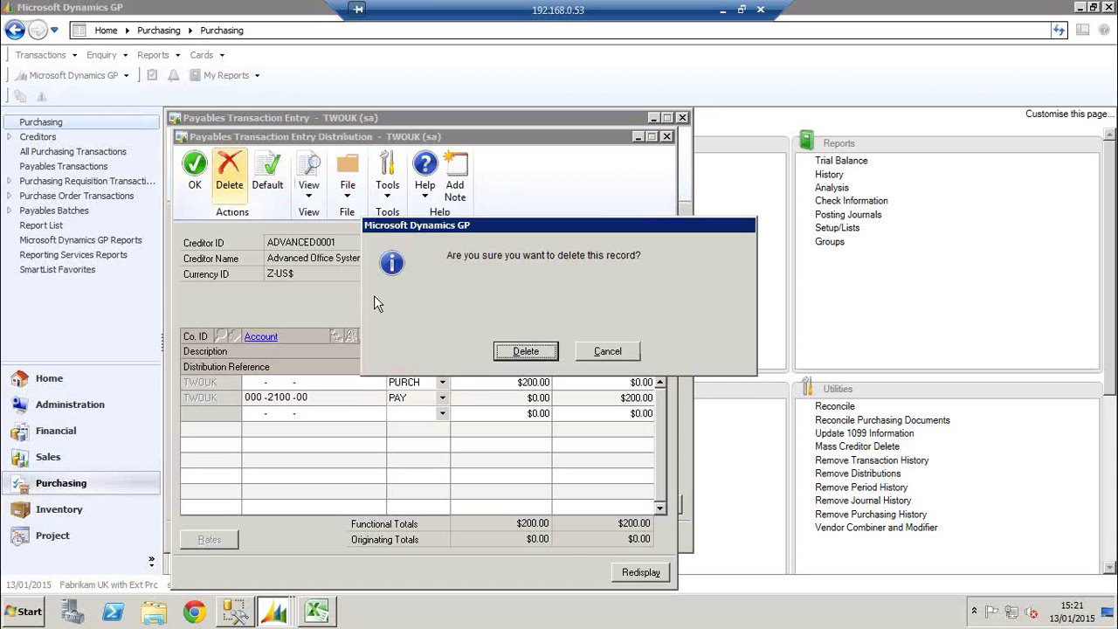
left_click(518, 351)
left_click(667, 137)
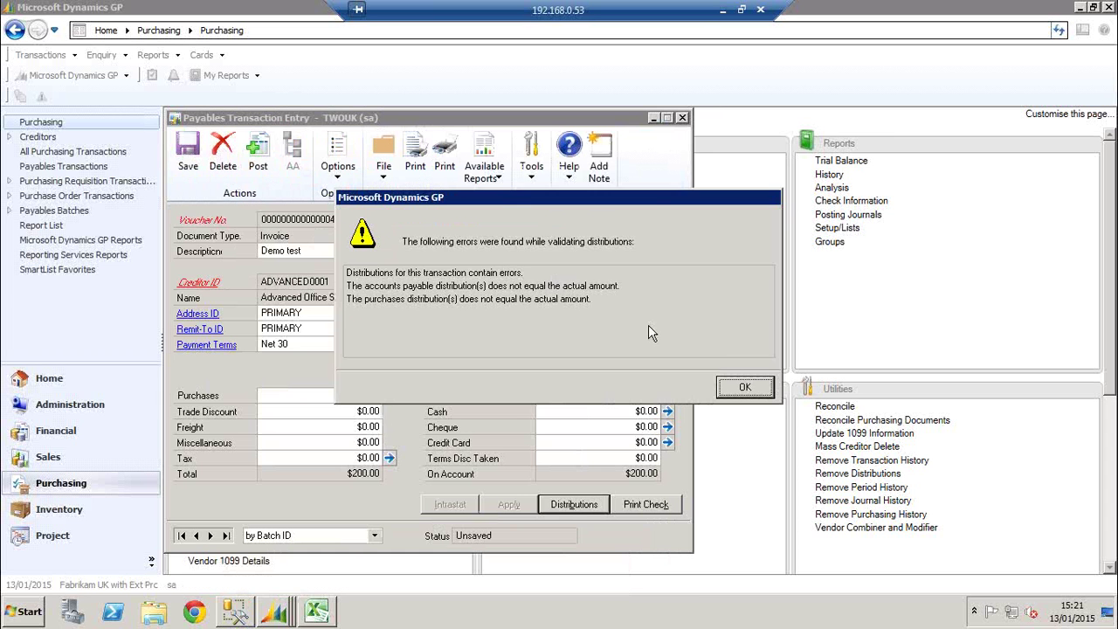
left_click(743, 390)
left_click(253, 157)
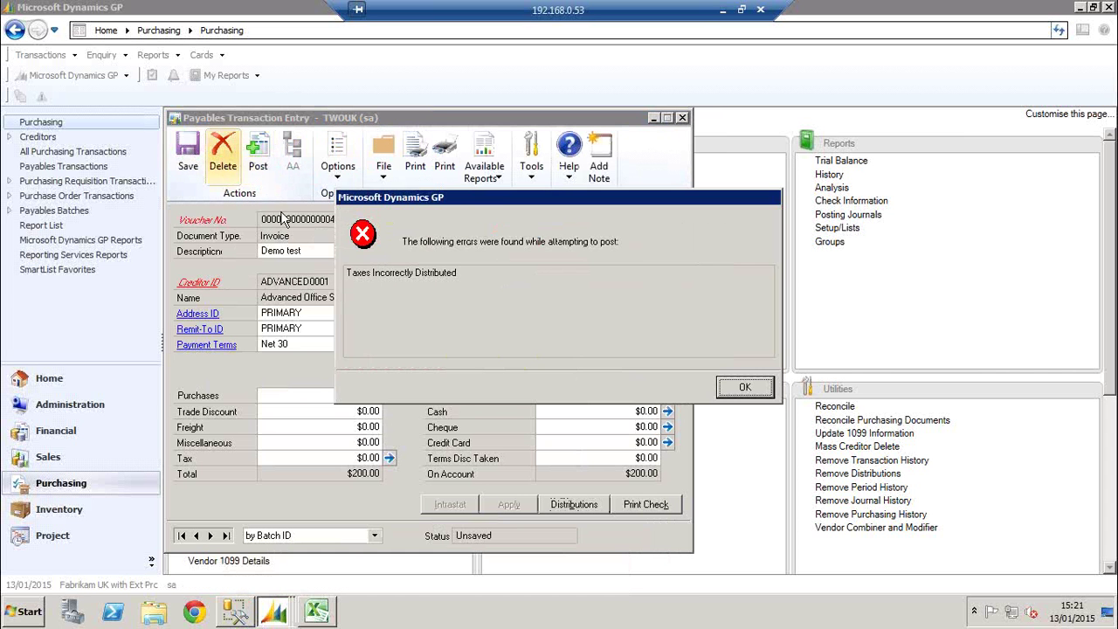
left_click(764, 393)
left_click(223, 165)
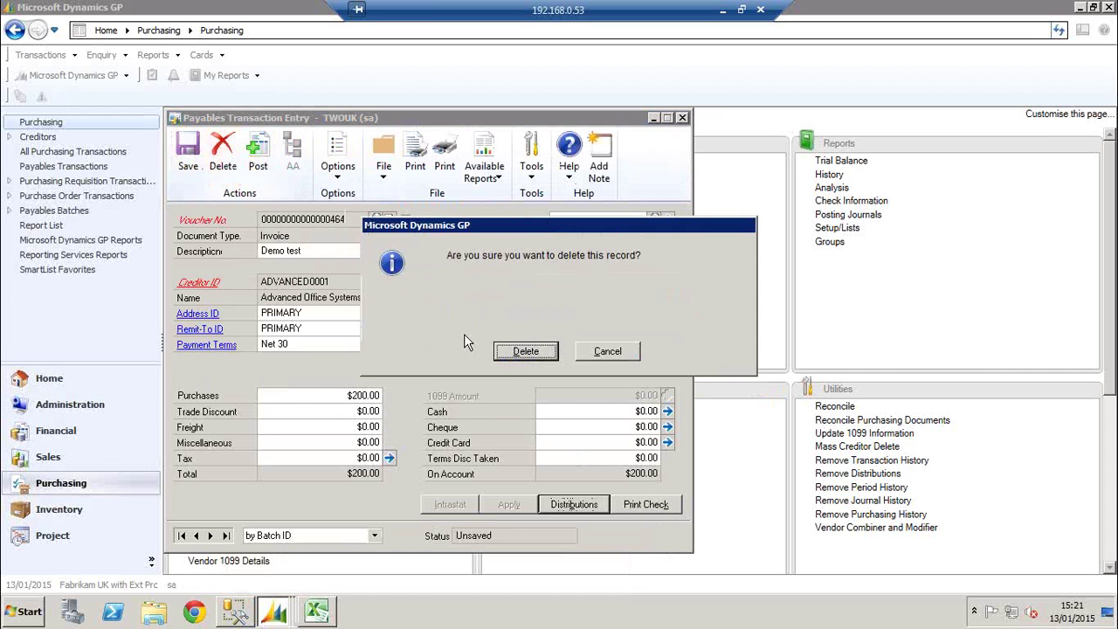
left_click(519, 350)
left_click(682, 119)
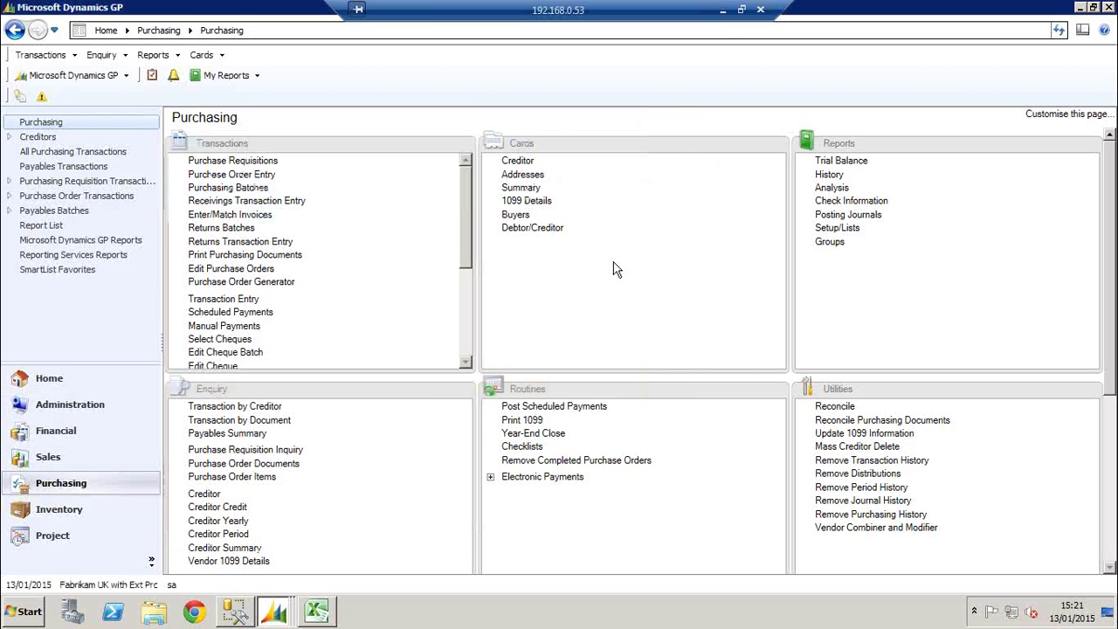
left_click(721, 12)
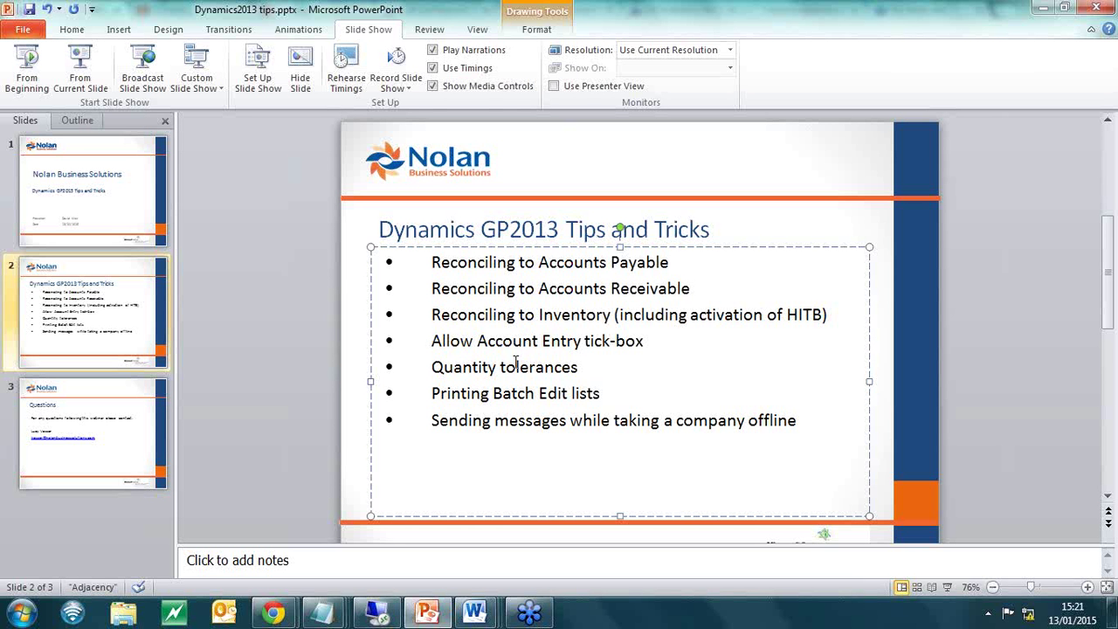
left_click_drag(579, 367, 434, 372)
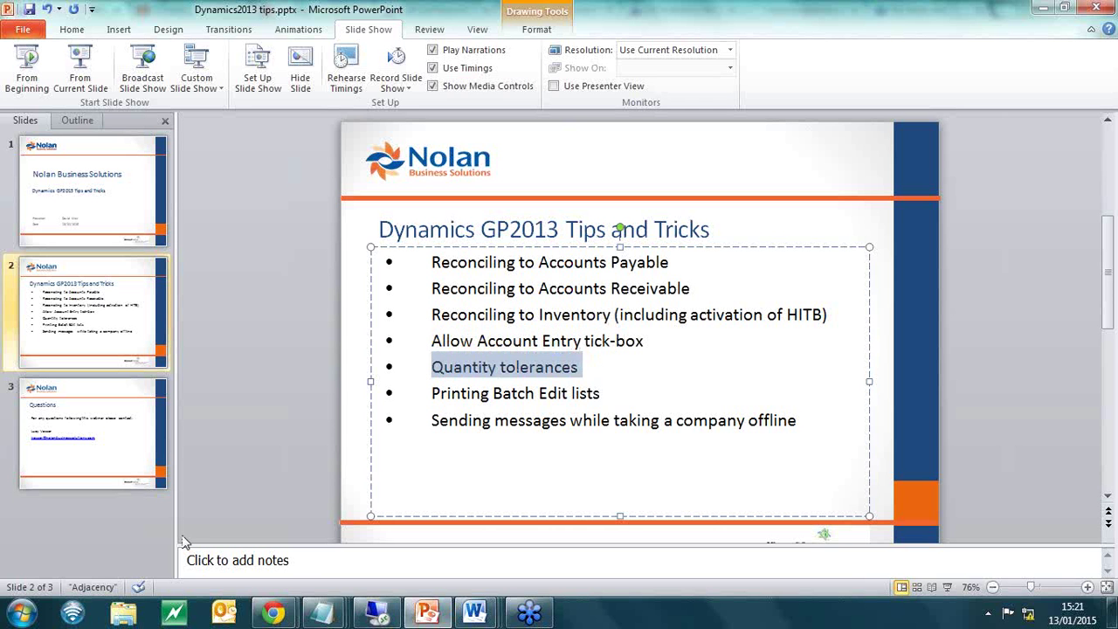
left_click(377, 612)
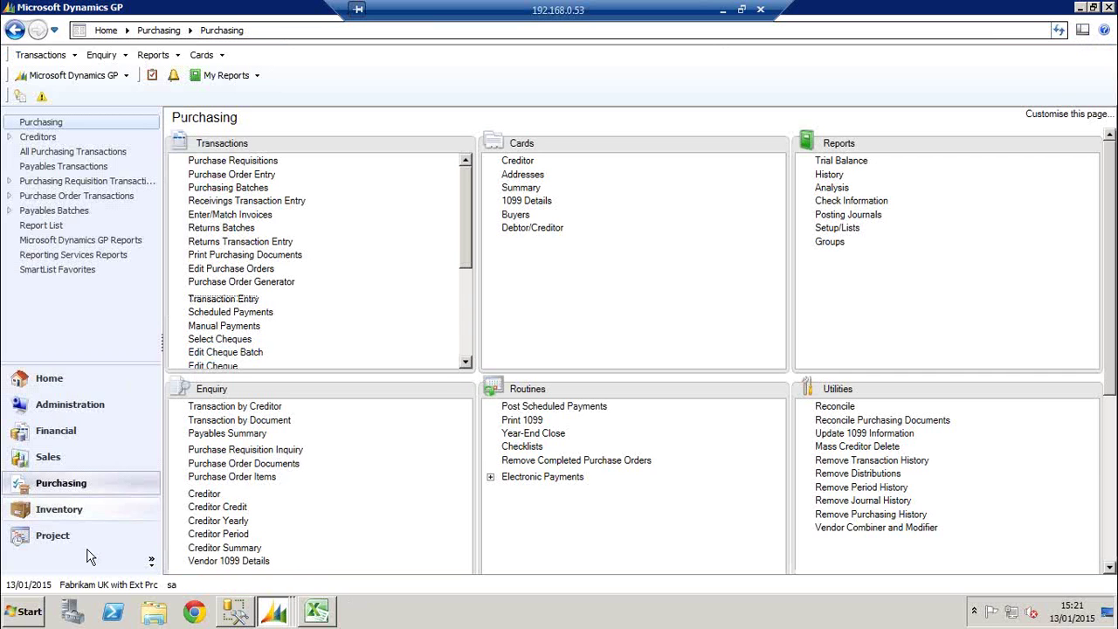
Load item 24X IDE in the Item Maintenance card and bring up its Purchasing Options window
left_click(69, 511)
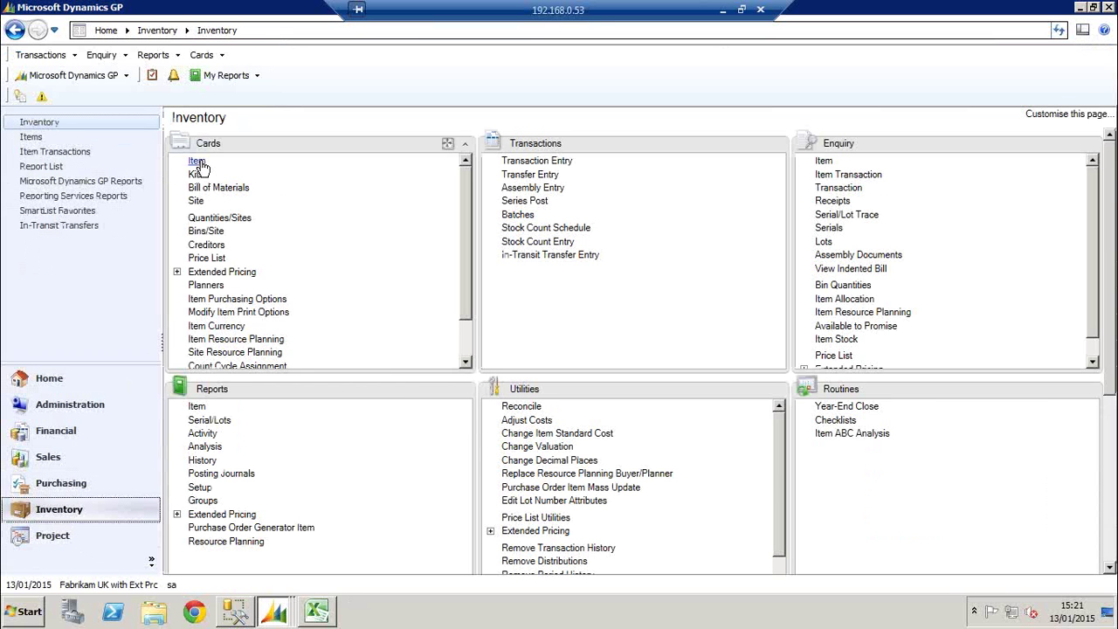
left_click(197, 163)
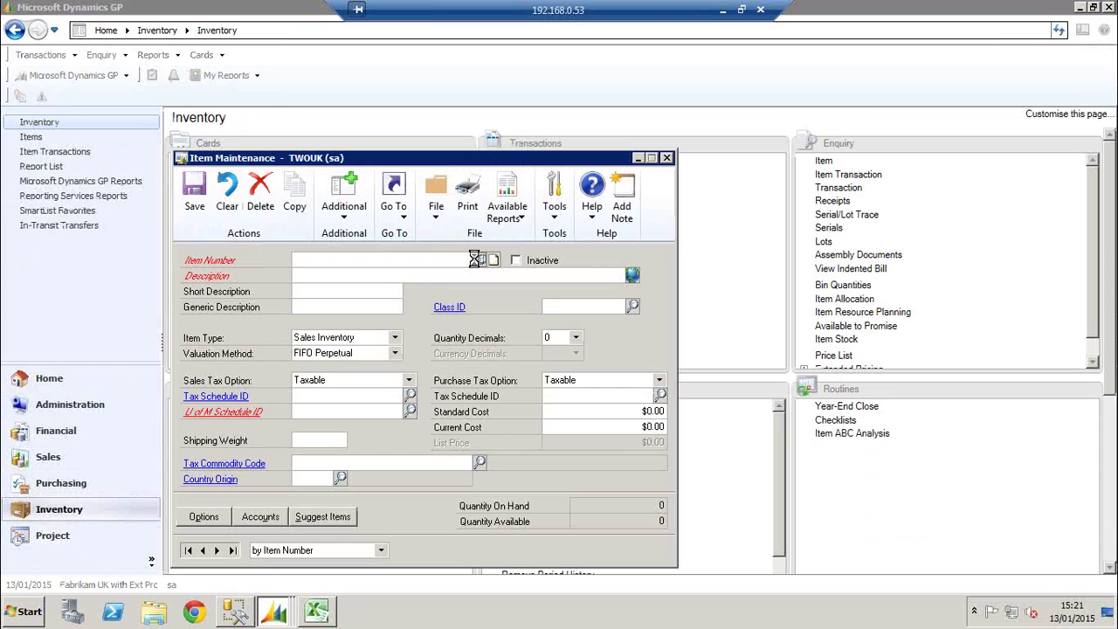
left_click(477, 259)
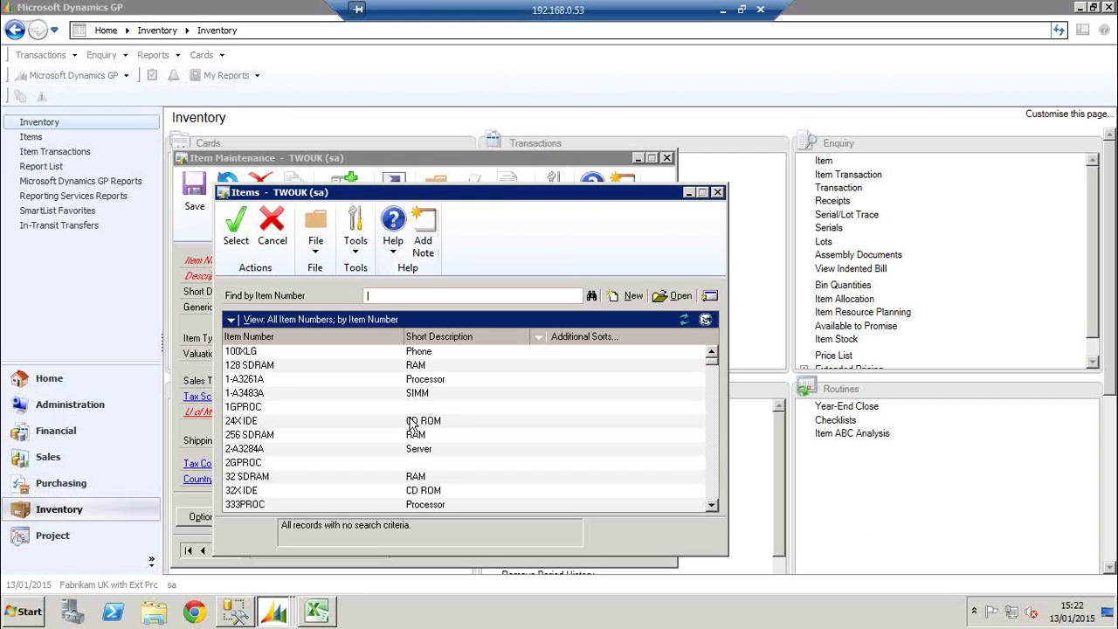
left_click(411, 424)
double_click(402, 425)
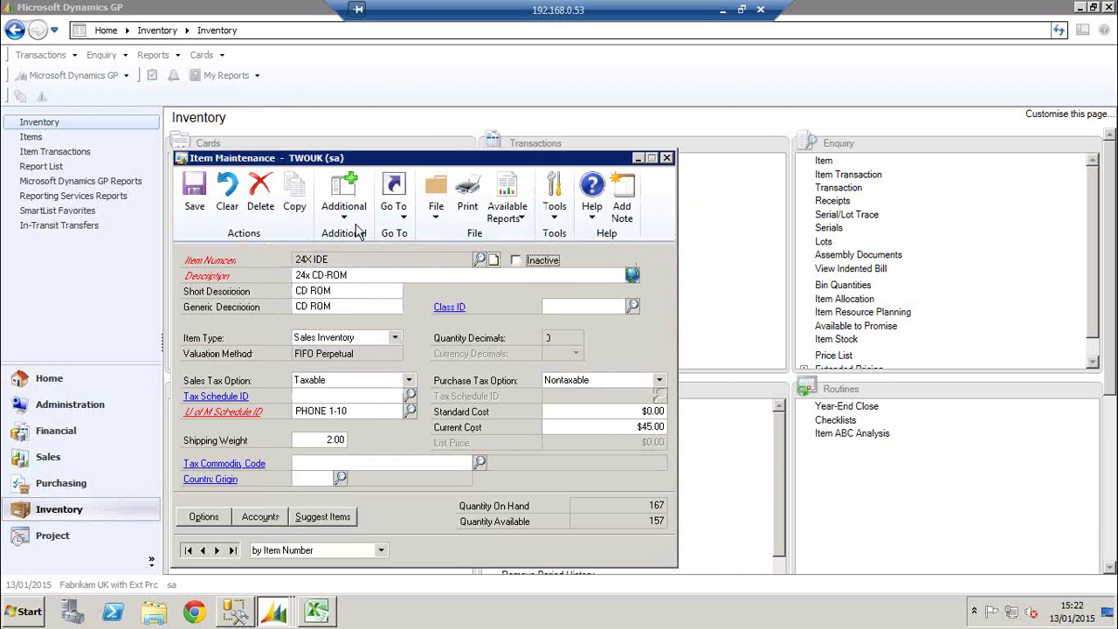
left_click(395, 205)
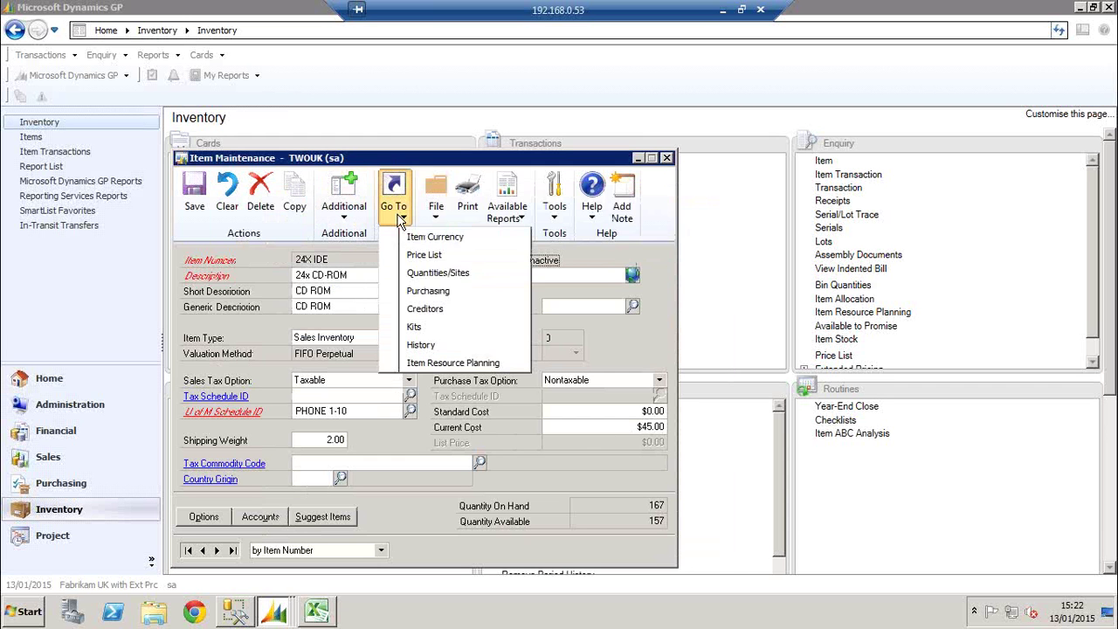
left_click(430, 294)
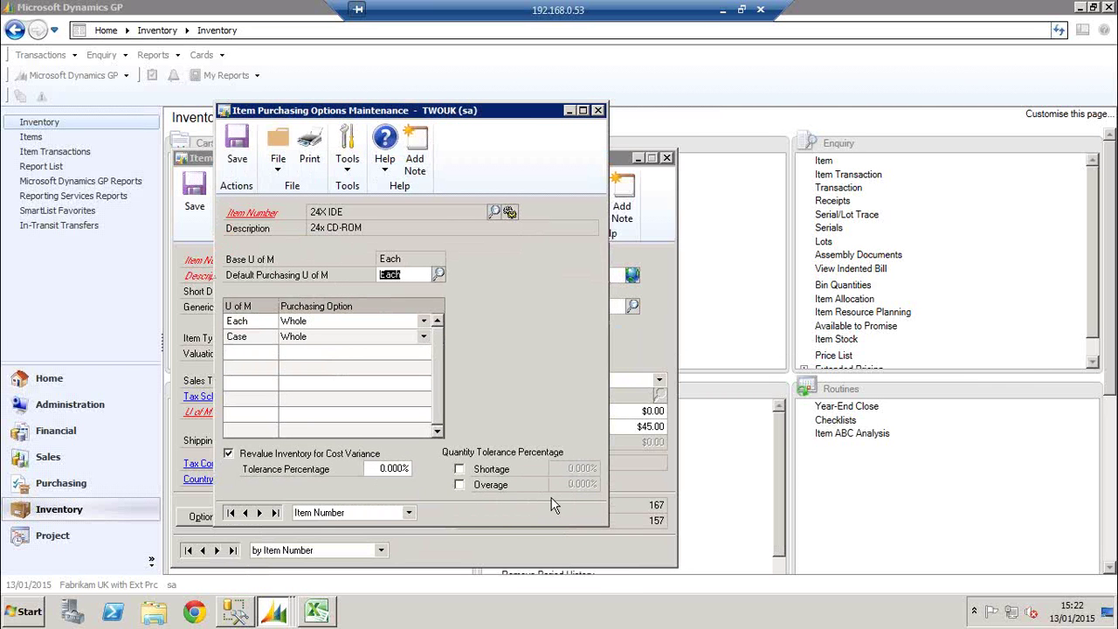
Enable quantity shortage and overage tolerances of 10% each for 24X IDE and save
left_click(460, 470)
left_click(461, 486)
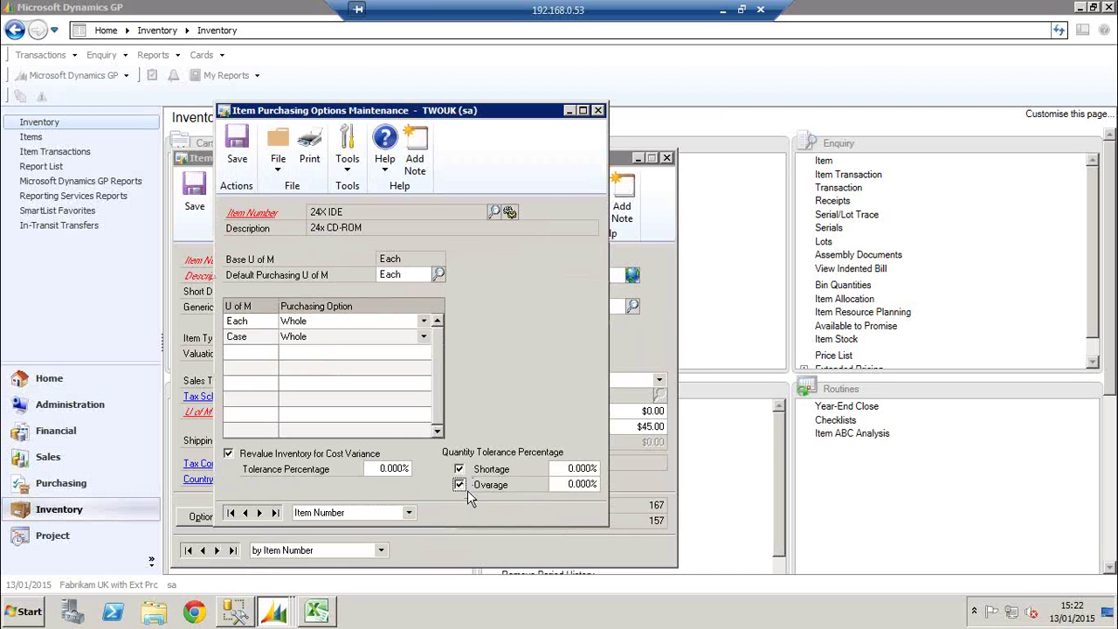
left_click(557, 472)
type("10")
left_click(554, 485)
type("10")
left_click(236, 144)
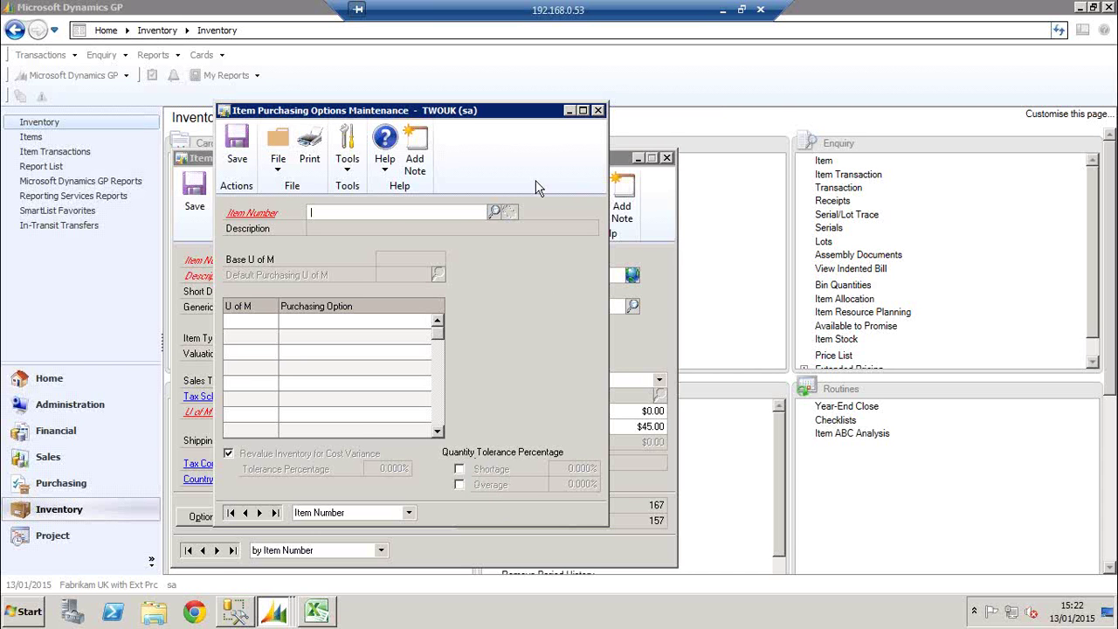
Close Item Purchasing Options, save and close item 24X IDE, then go to the Purchasing page
left_click(597, 110)
left_click_drag(565, 159, 669, 118)
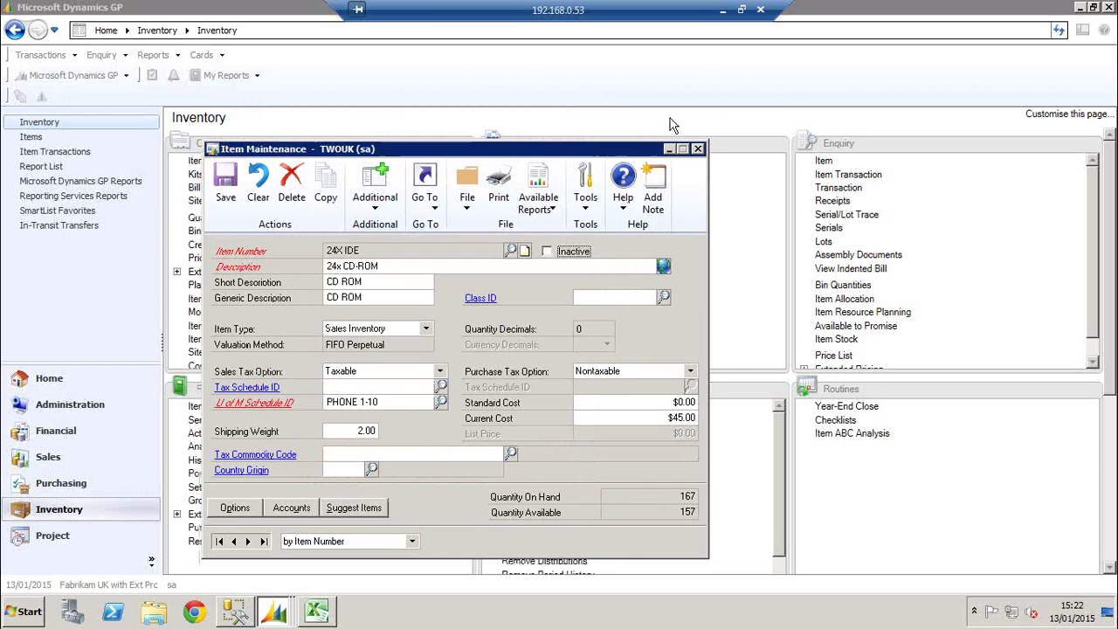
left_click(298, 155)
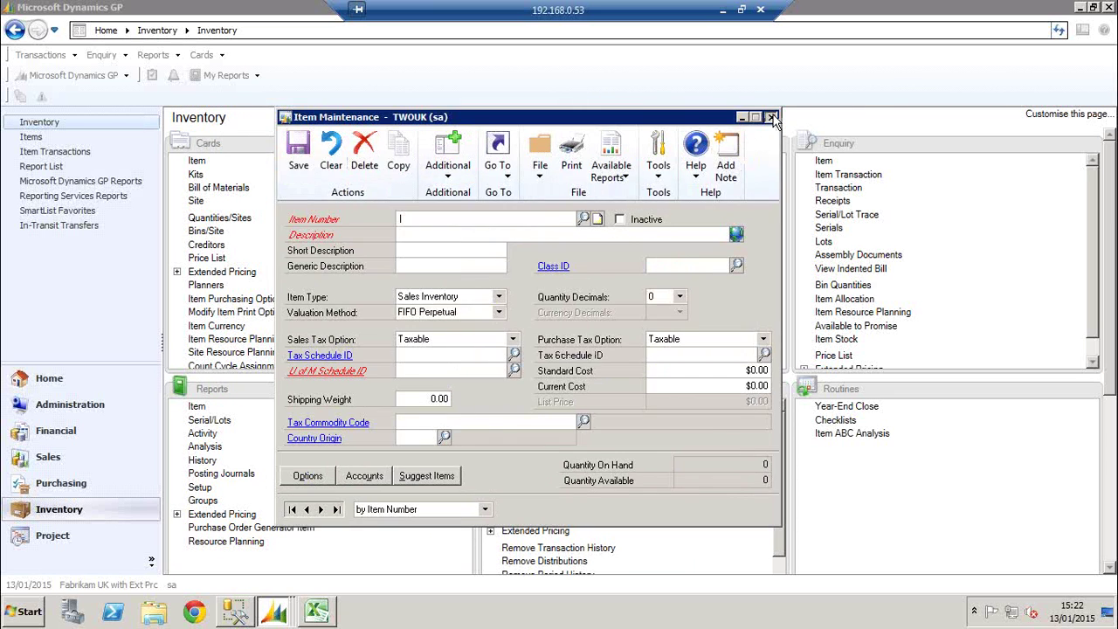
left_click(61, 485)
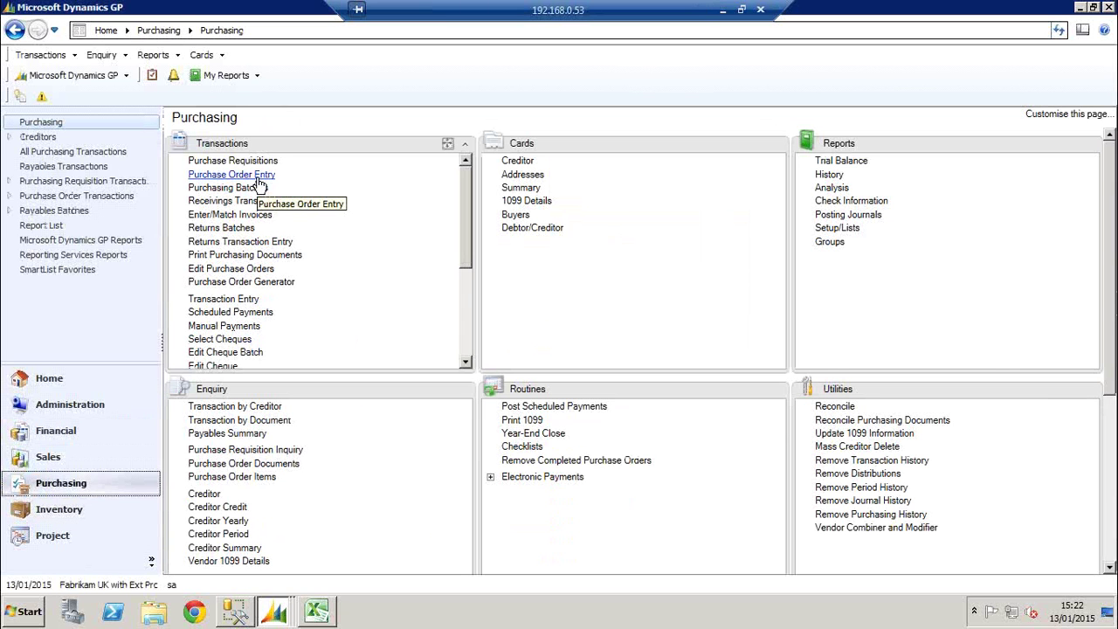
Start a new purchase order for creditor Advanced Office Systems (ADVANCED0001)
left_click(260, 178)
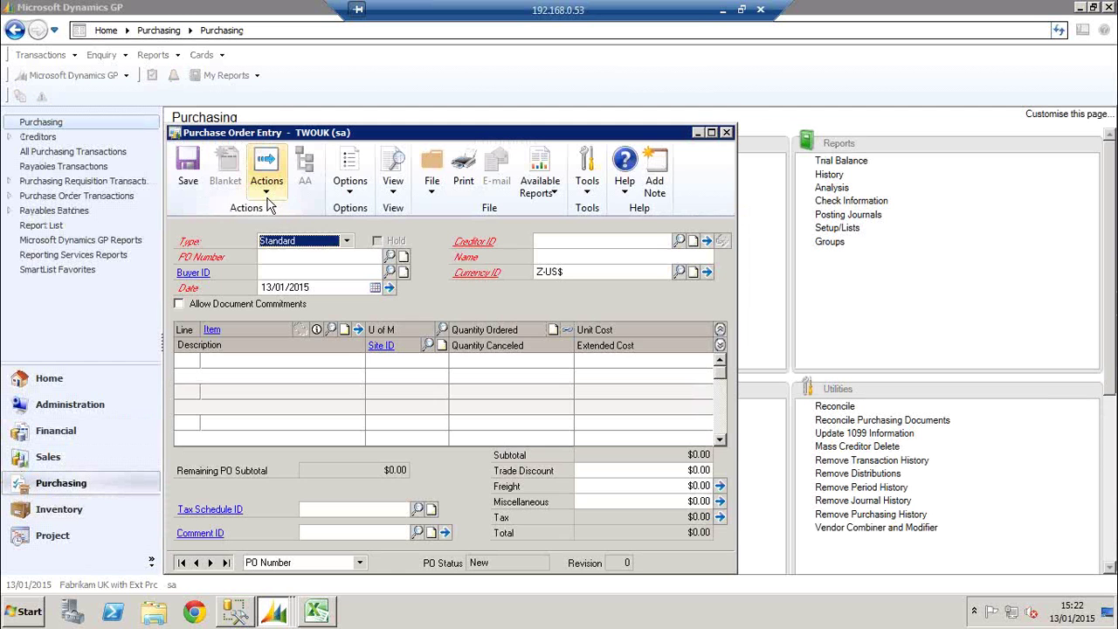
key("Tab")
key("Tab")
key("Tab")
key("Tab")
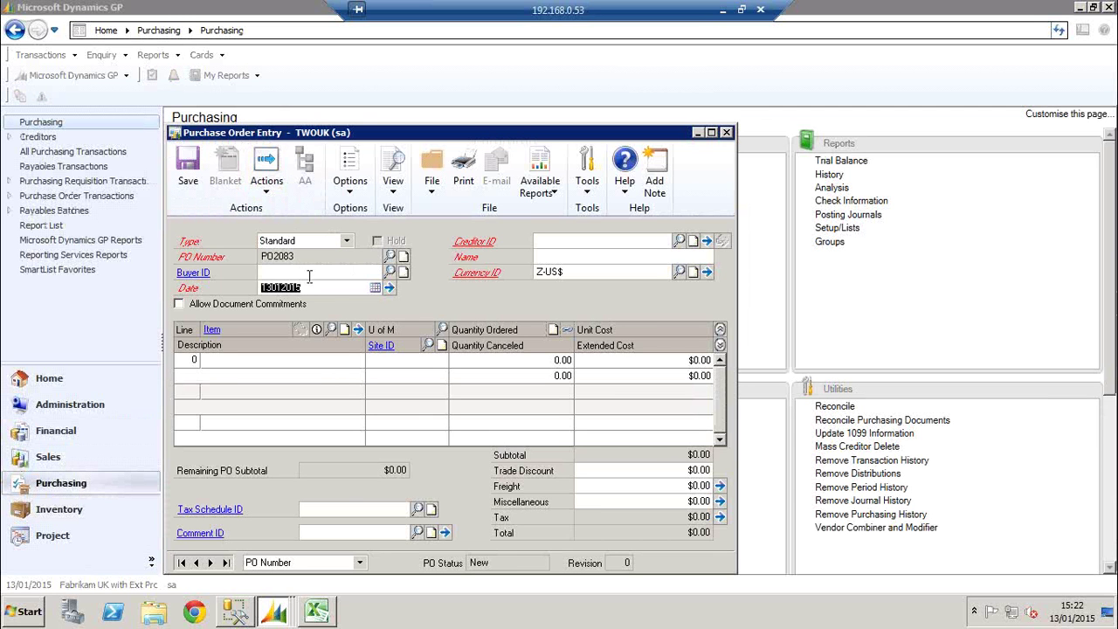
left_click(680, 240)
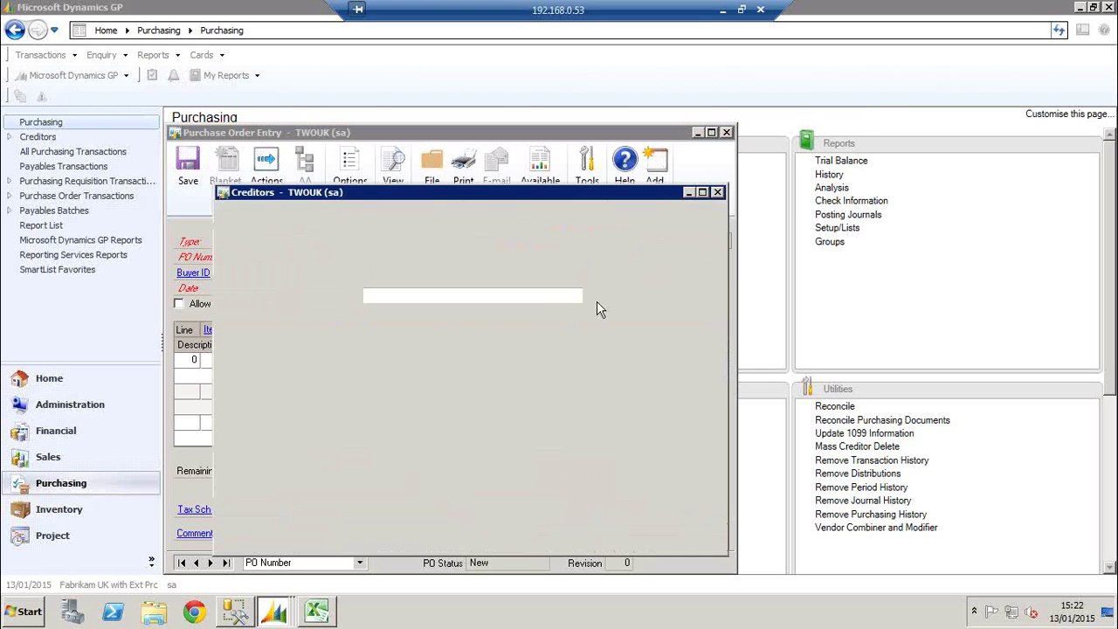
left_click(343, 368)
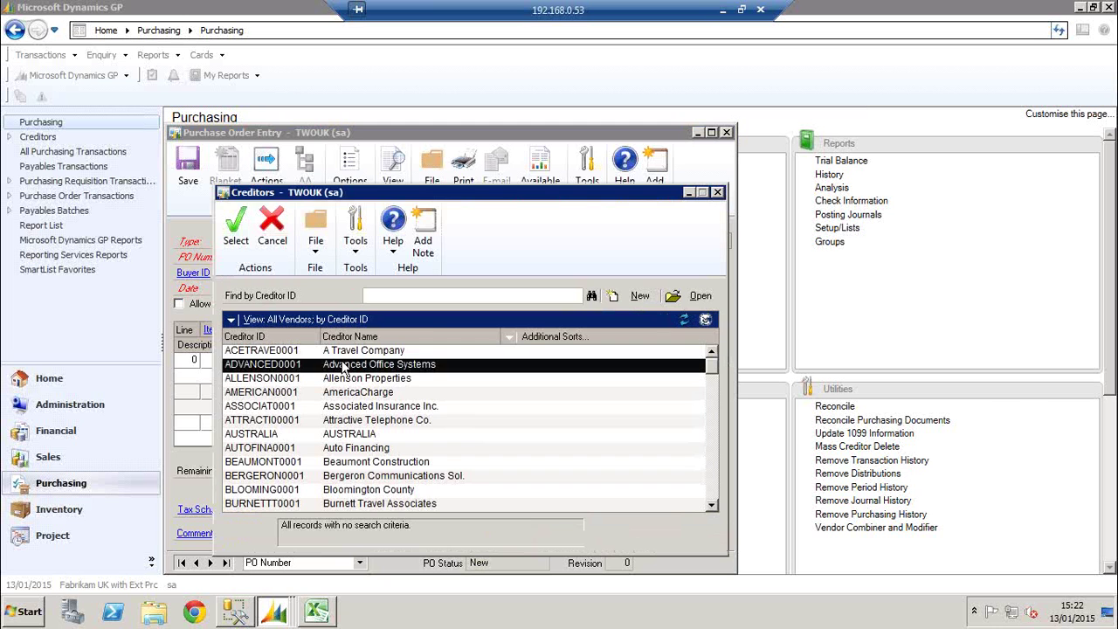
double_click(344, 365)
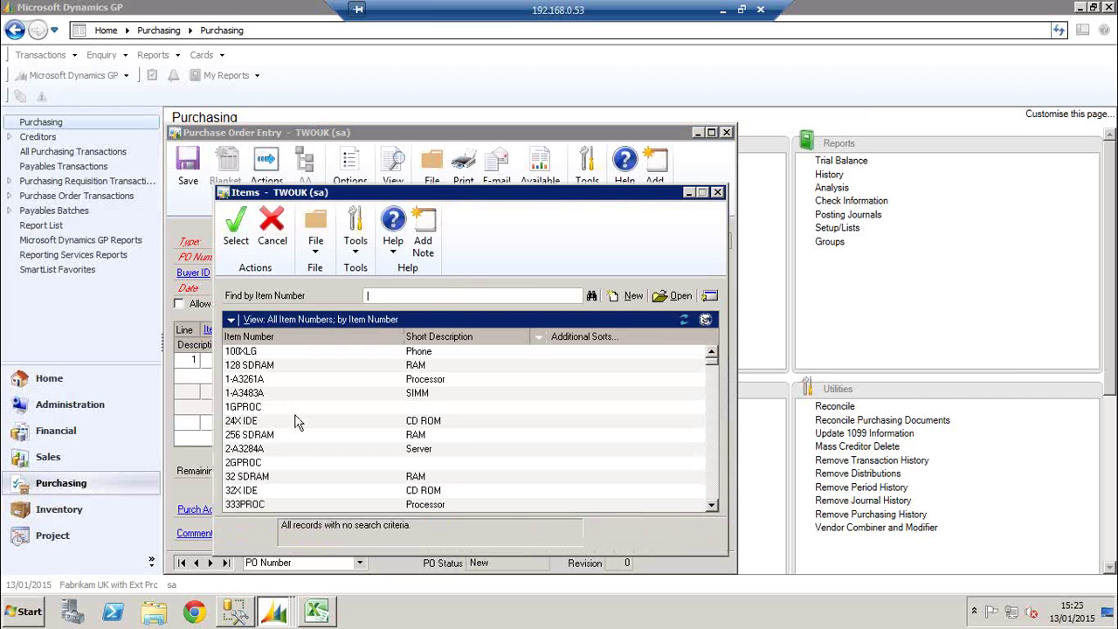
Add a line for 100 units of 24X IDE at site WAREHOUSE
left_click(335, 425)
double_click(337, 426)
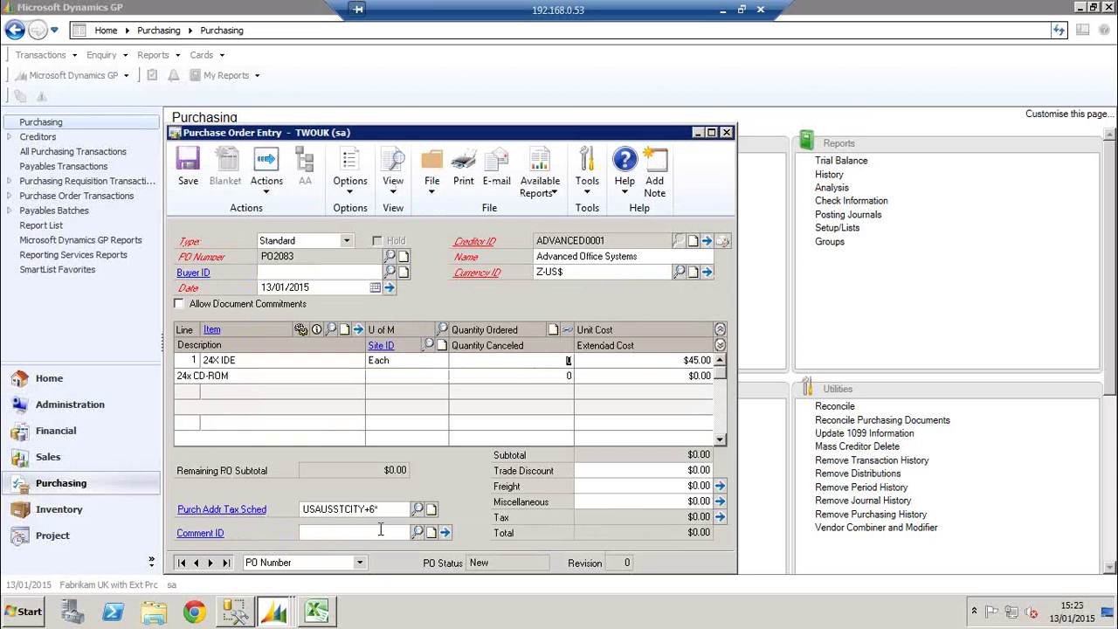
type("20")
key("BackSpace")
key("BackSpace")
type("1000")
key("BackSpace")
key("Tab")
key("Tab")
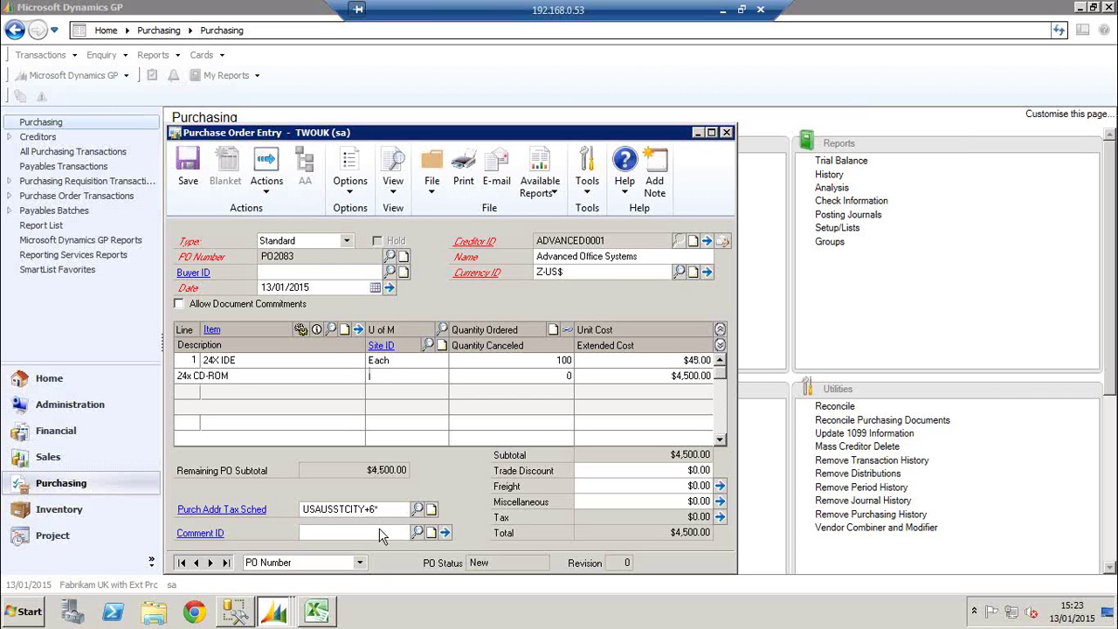
type("WARE")
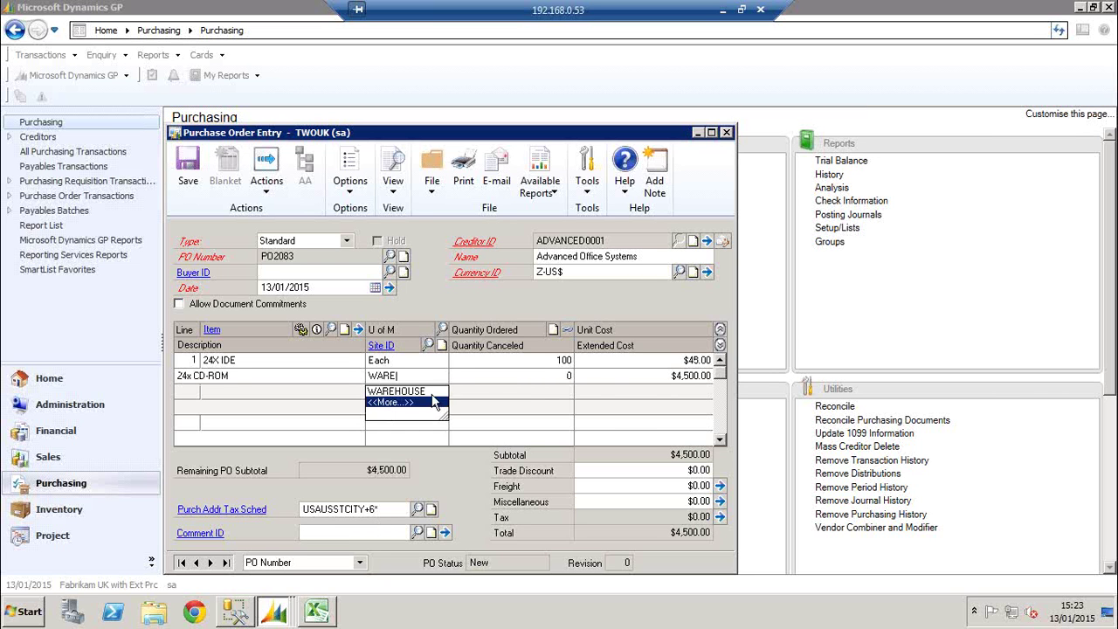
left_click(427, 407)
key("Tab")
key("Tab")
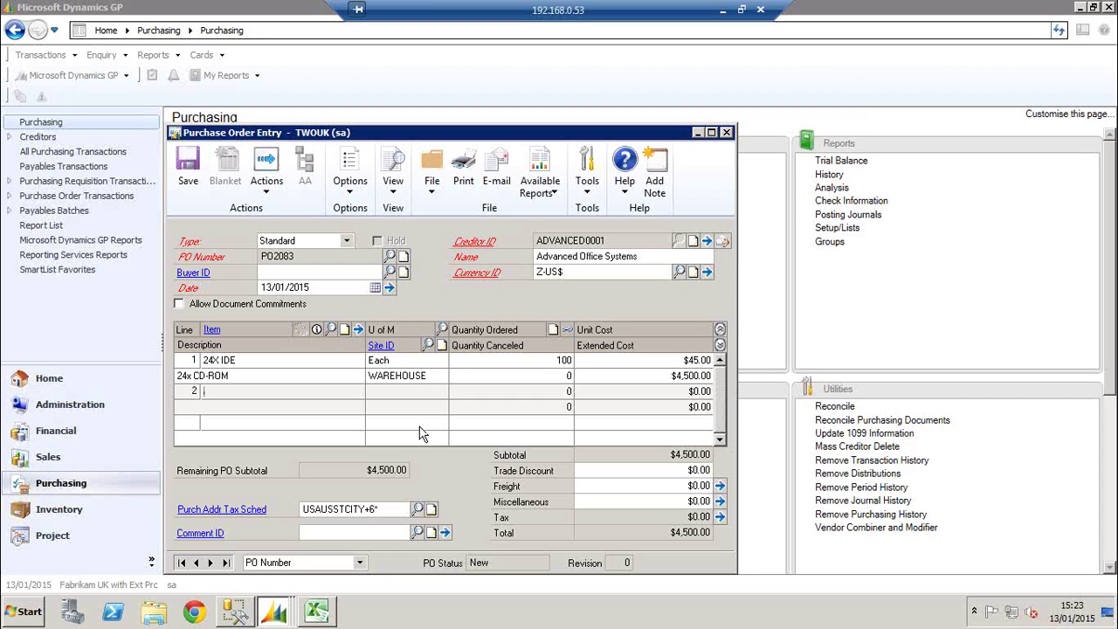
Select the 24X IDE line on PO2083 and bring up the order's Actions list
left_click(548, 359)
left_click(400, 360)
left_click(297, 358)
left_click(266, 175)
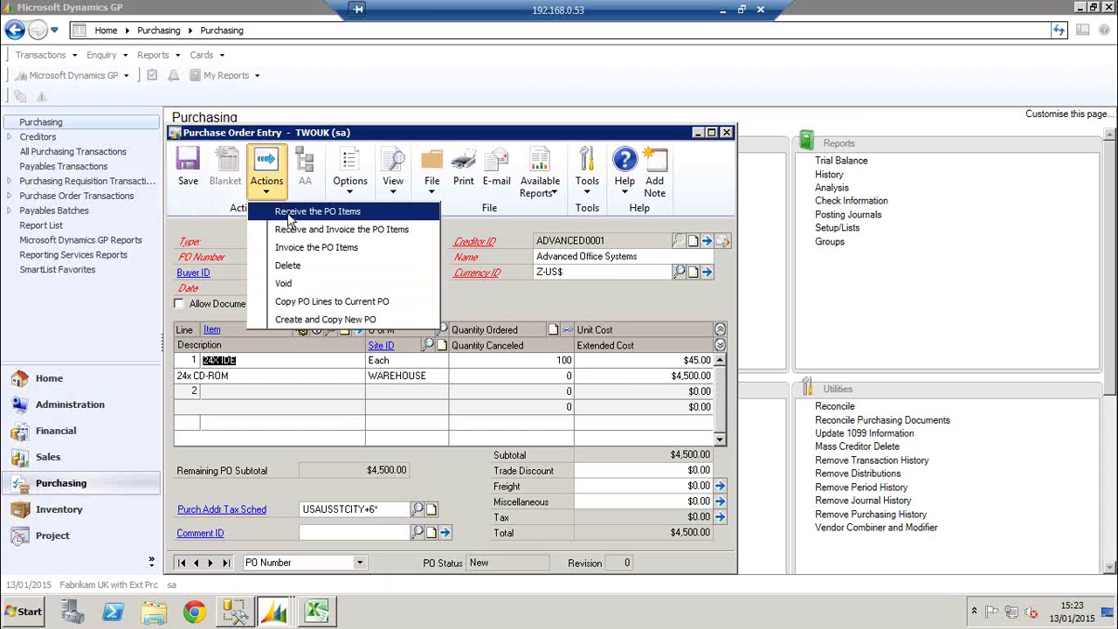
Start receiving PO2083, enter 120 shipped and dismiss the over-quantity warning
left_click(289, 214)
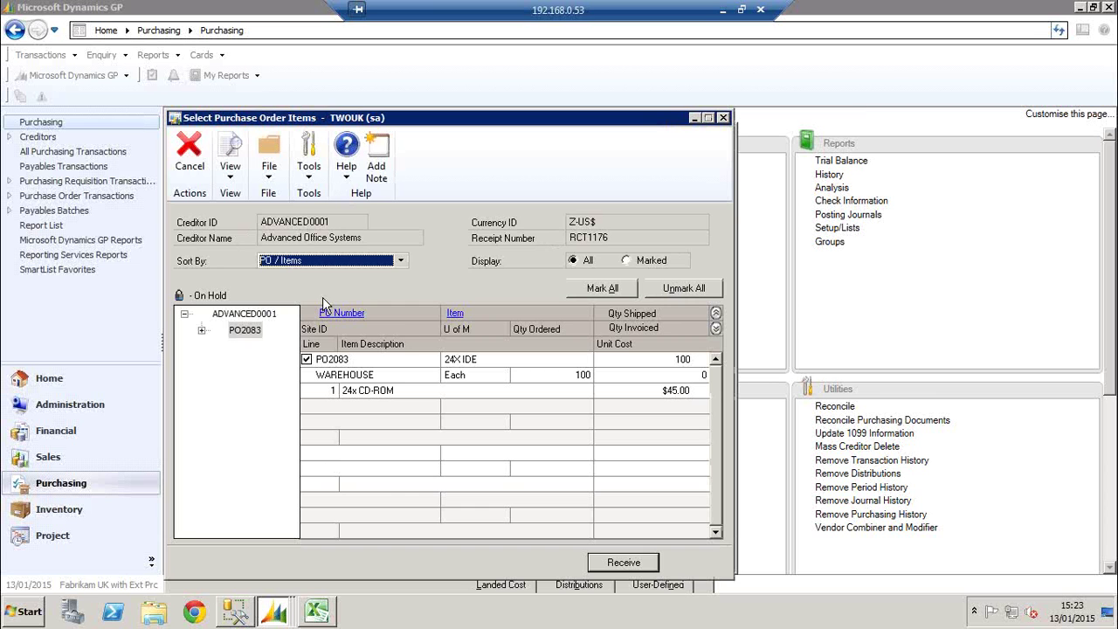
left_click(665, 358)
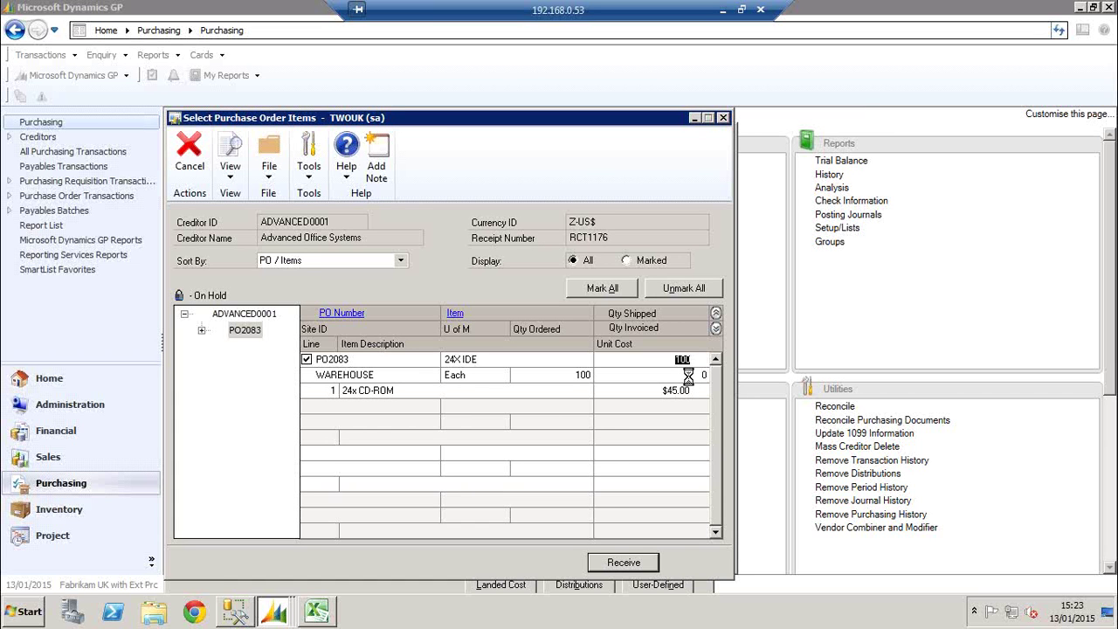
type("120")
key("Tab")
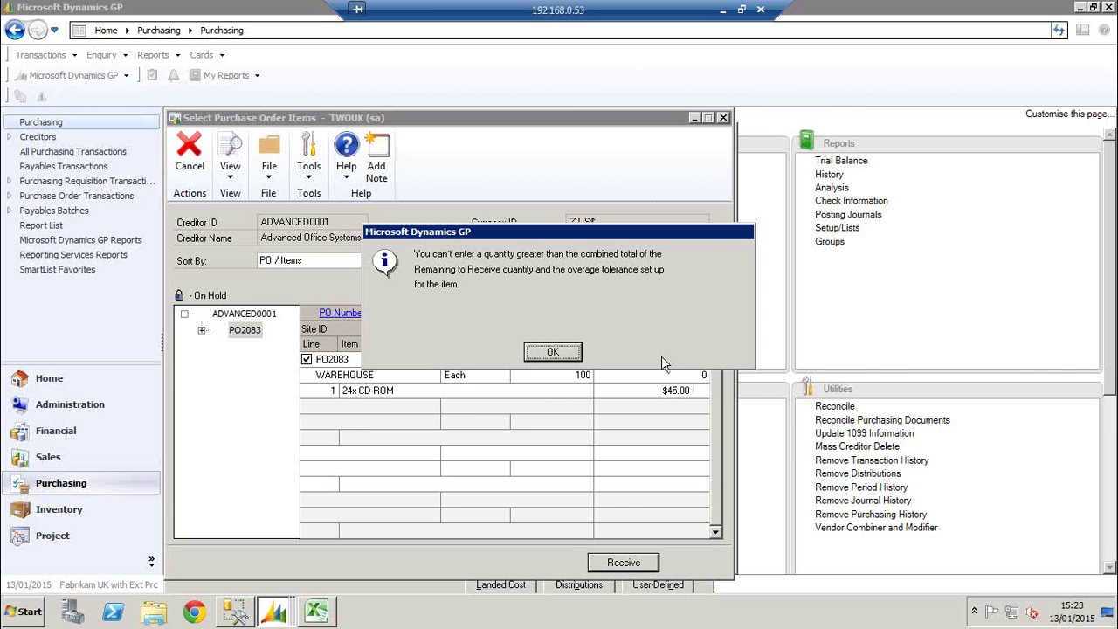
left_click(572, 352)
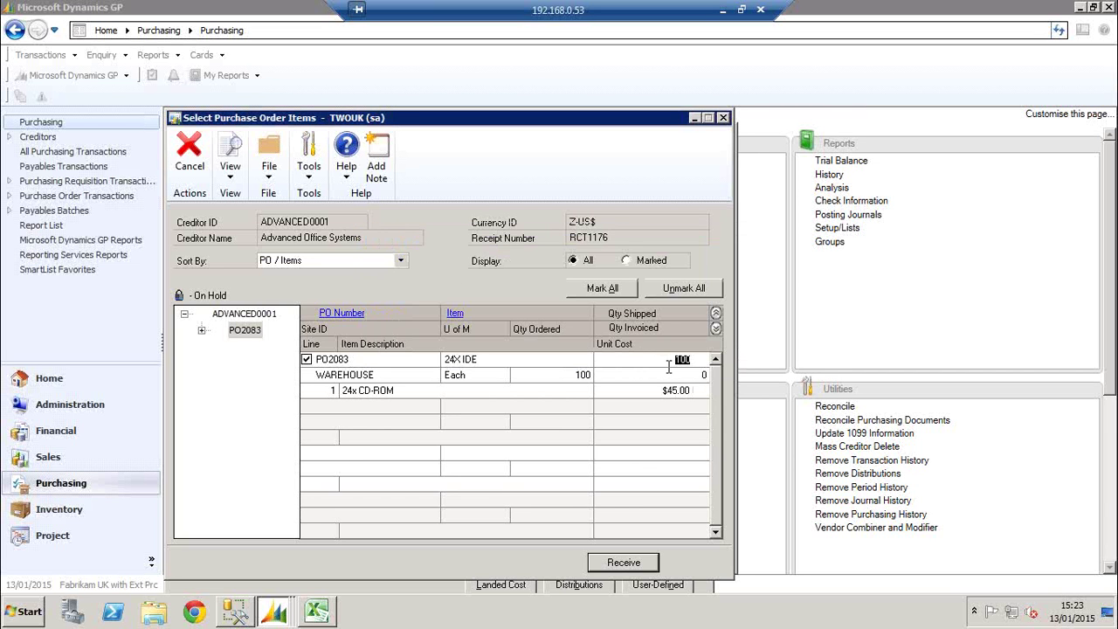
Set the shipped quantity of 24X IDE to 95 and create the receipt
type("110")
key("Tab")
type("95")
key("BackSpace")
type("0")
key("Tab")
key("shift+Tab")
type("100")
key("Tab")
key("shift+Tab")
type("95")
left_click(640, 559)
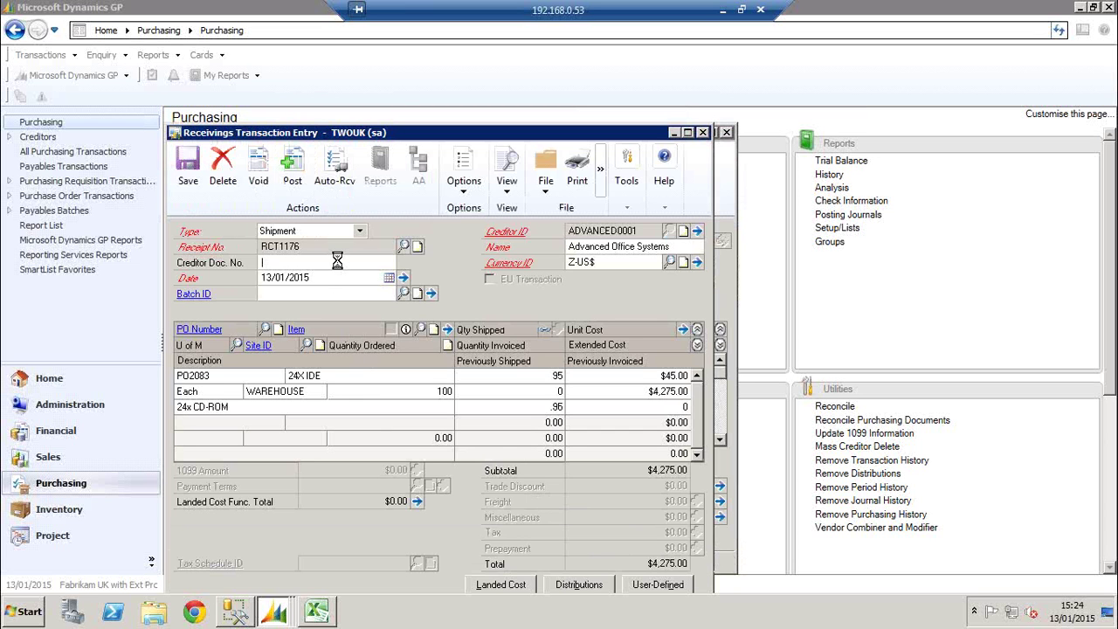
Describe the receipt as 'DEMO TEST' and assign it to a newly created batch TEST
type("DEMO TEST")
key("Tab")
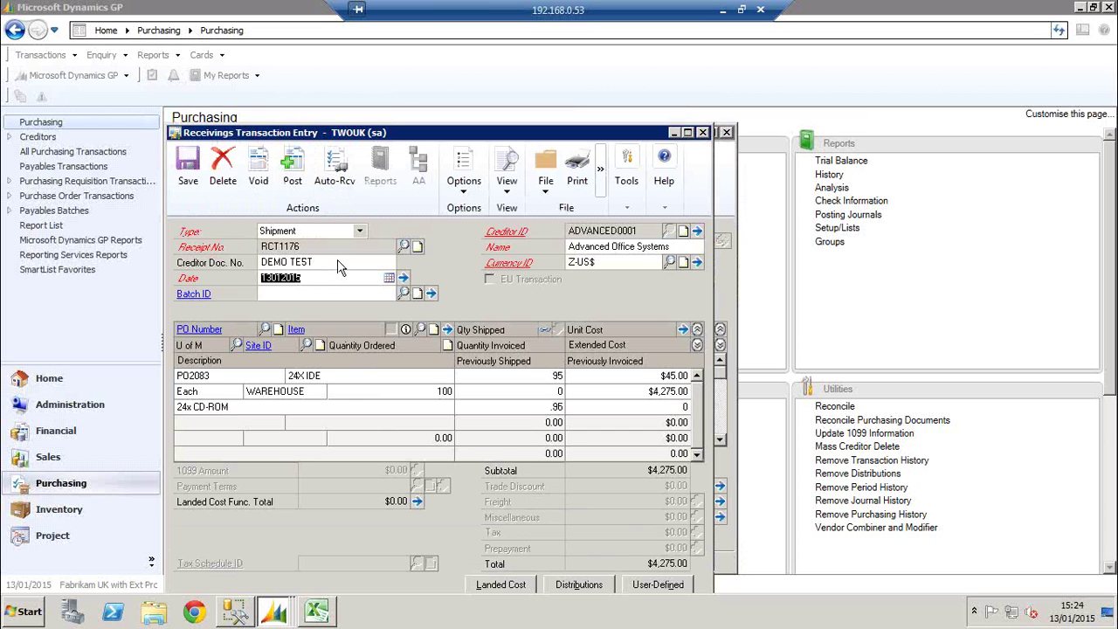
key("Tab")
type("TEST")
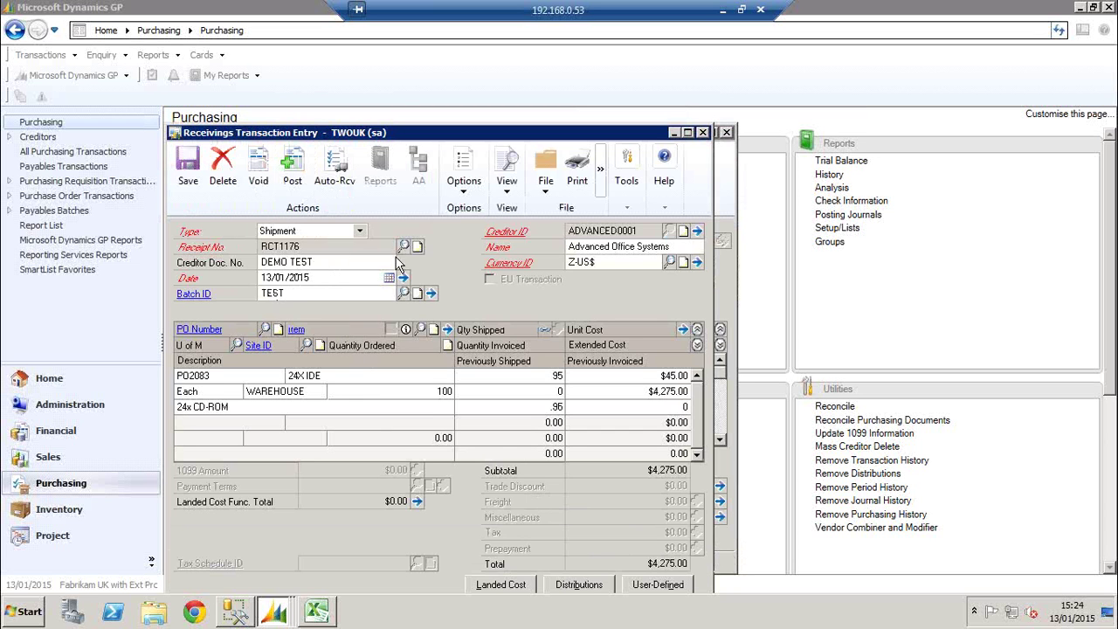
key("Tab")
left_click(495, 347)
left_click(226, 244)
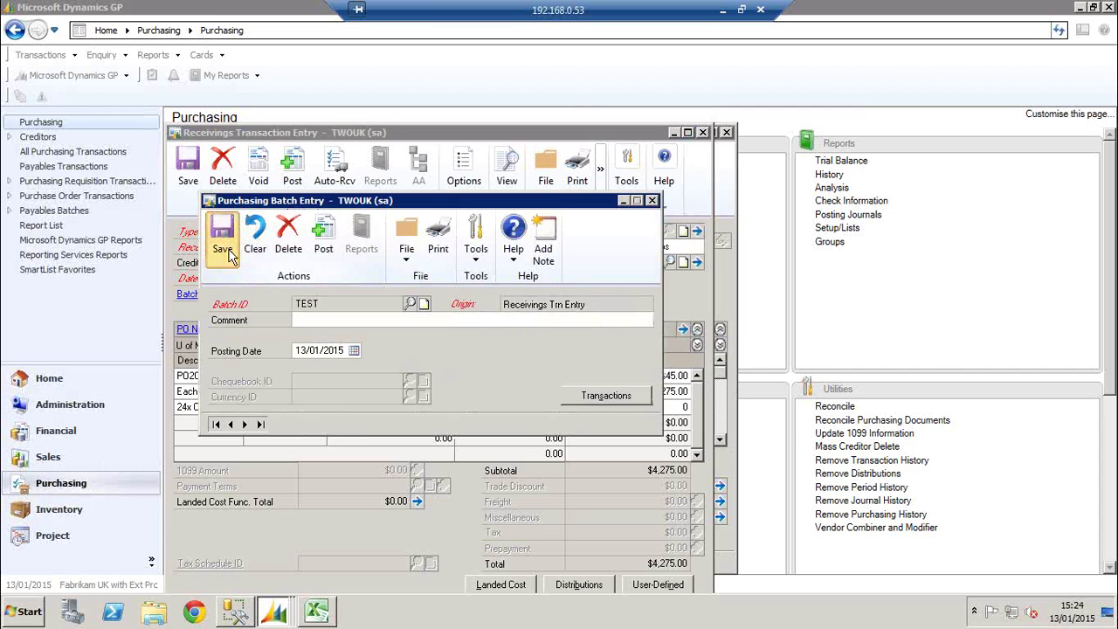
Save receipt RCT1176 and close the receivings and purchase order entry windows
key("Tab")
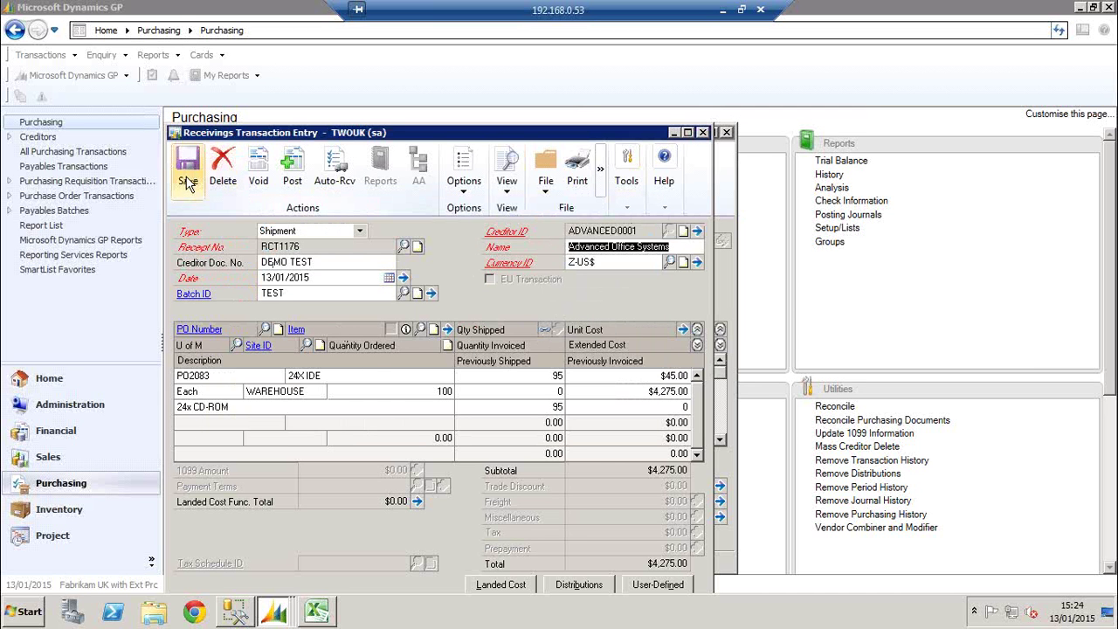
left_click(188, 180)
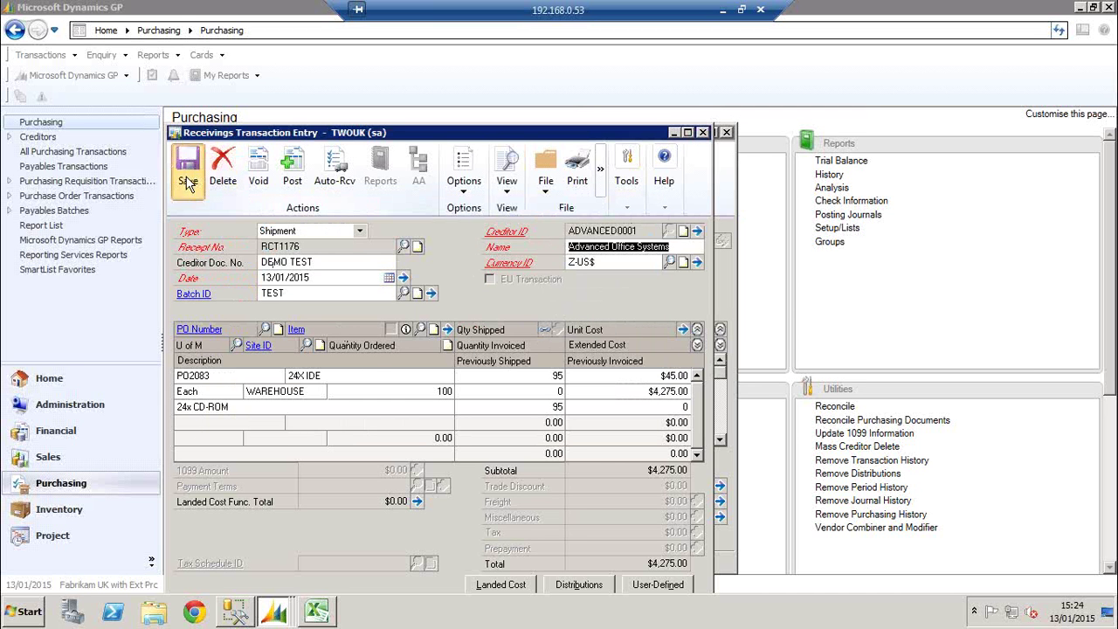
left_click(702, 133)
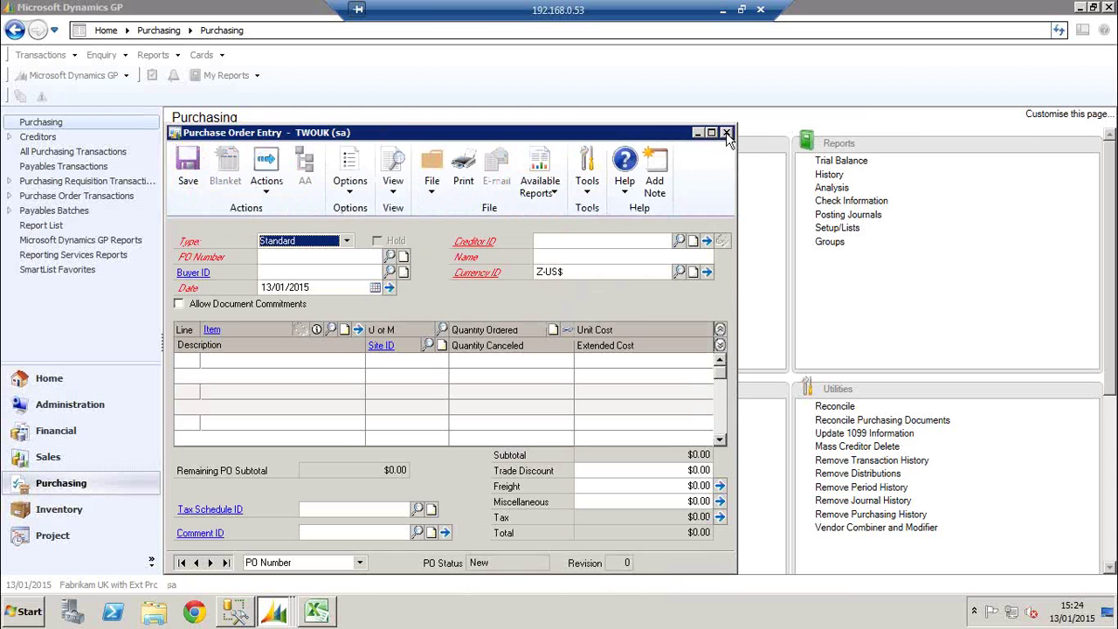
left_click(725, 133)
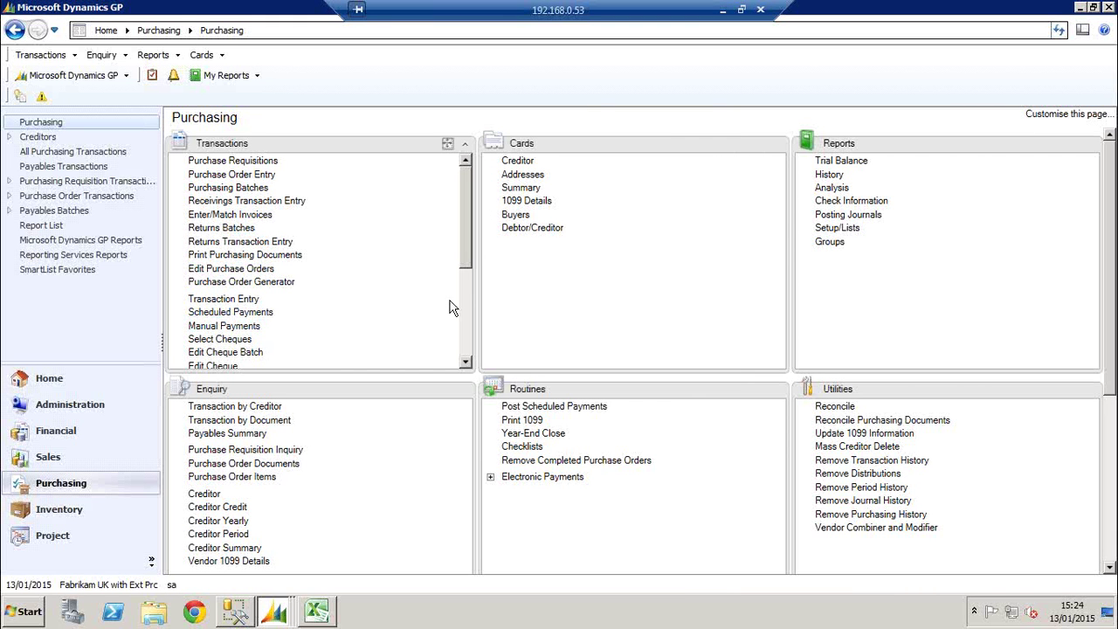
Post batch TEST with journals sent to screen, then close the journal and batch entry
left_click(243, 189)
left_click(407, 298)
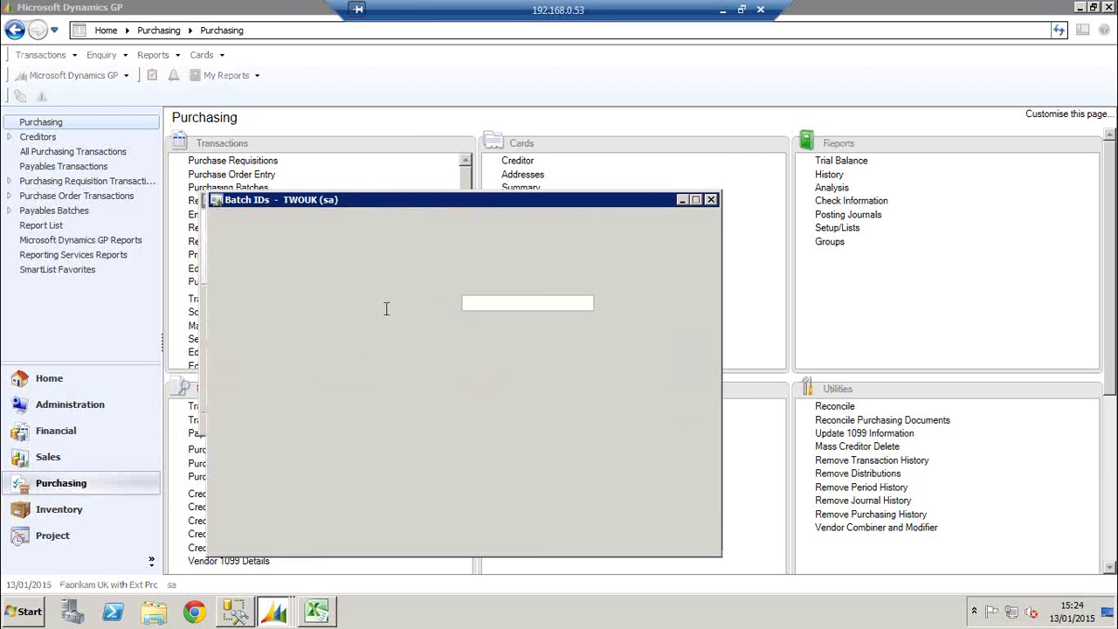
double_click(271, 372)
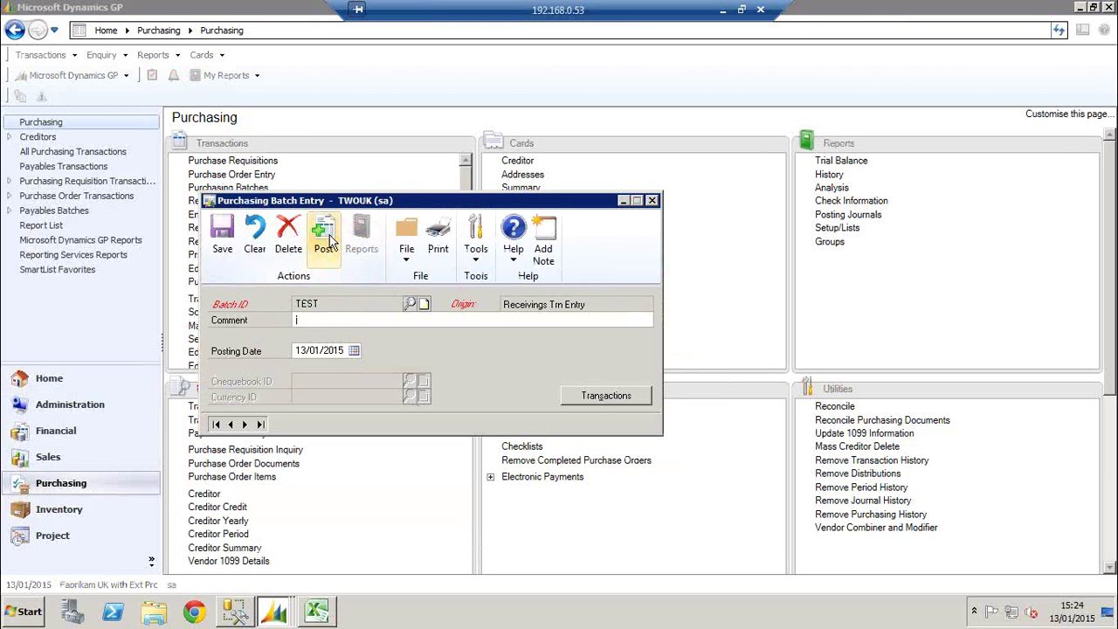
left_click(326, 237)
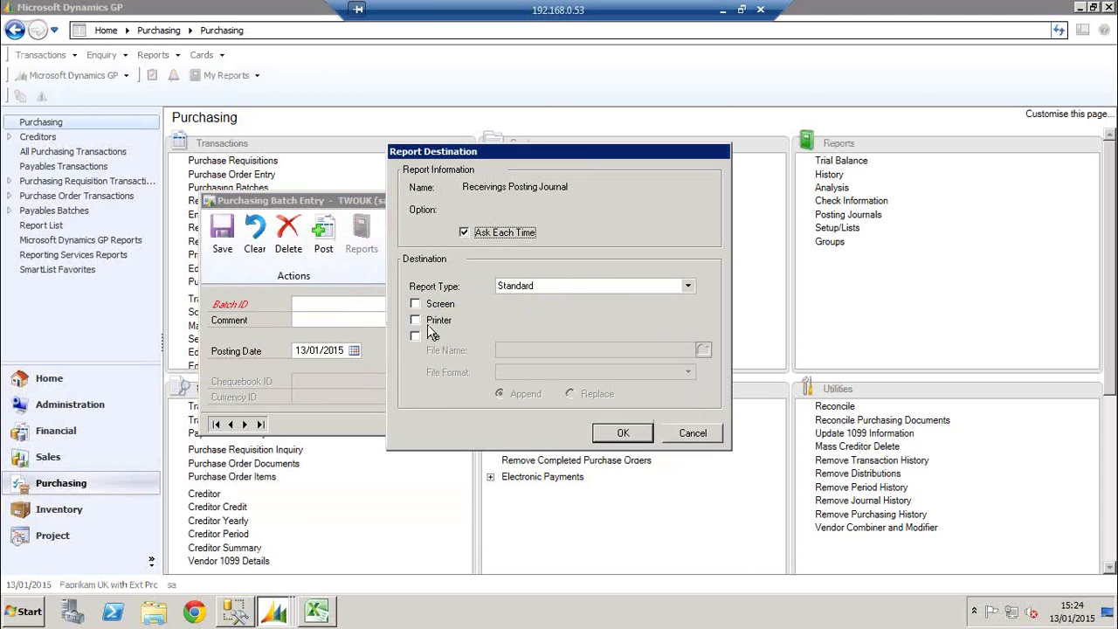
left_click(415, 303)
left_click(623, 433)
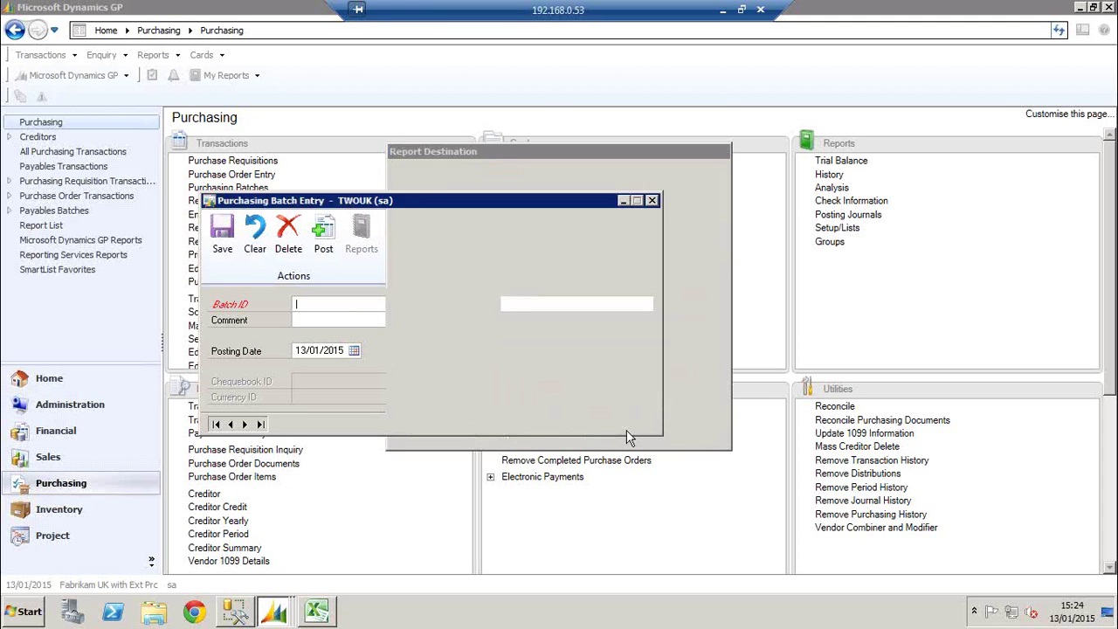
left_click(694, 430)
left_click(693, 429)
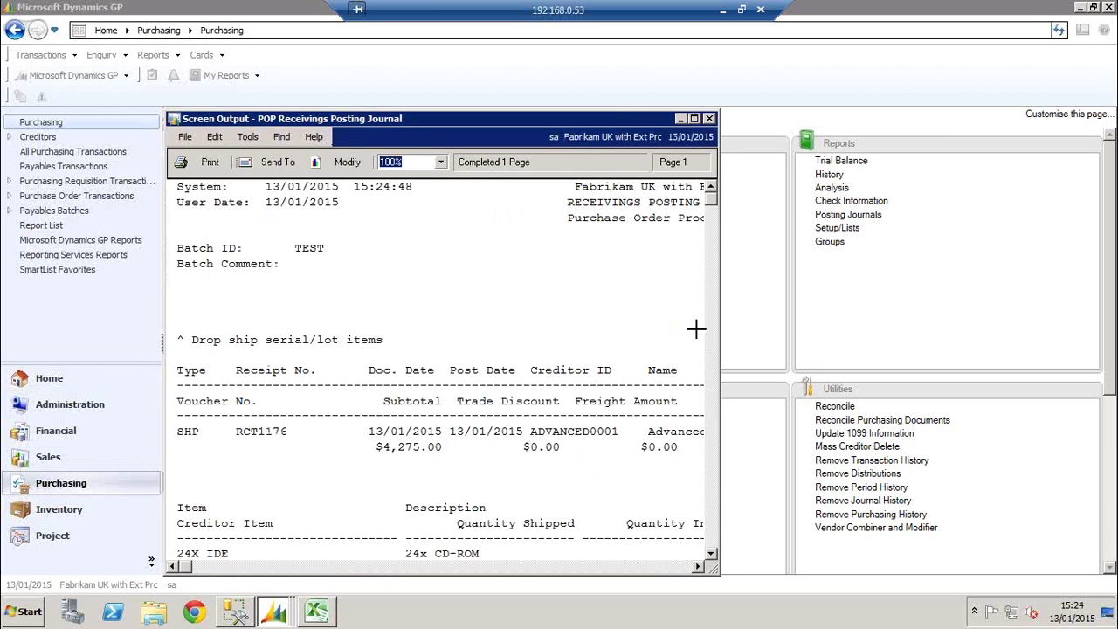
left_click(708, 119)
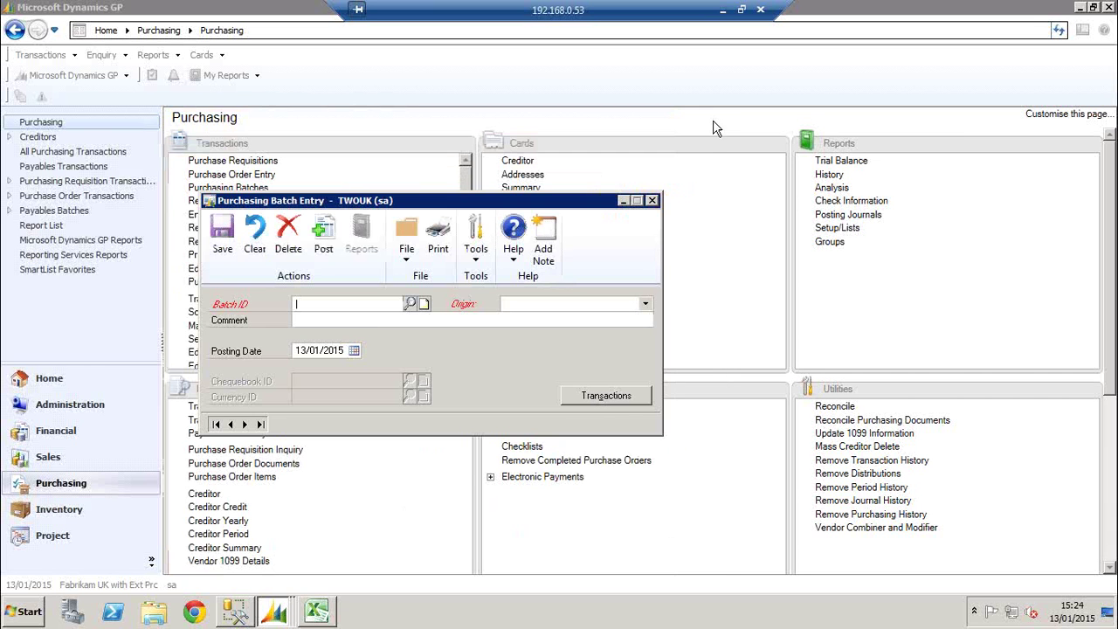
left_click(653, 202)
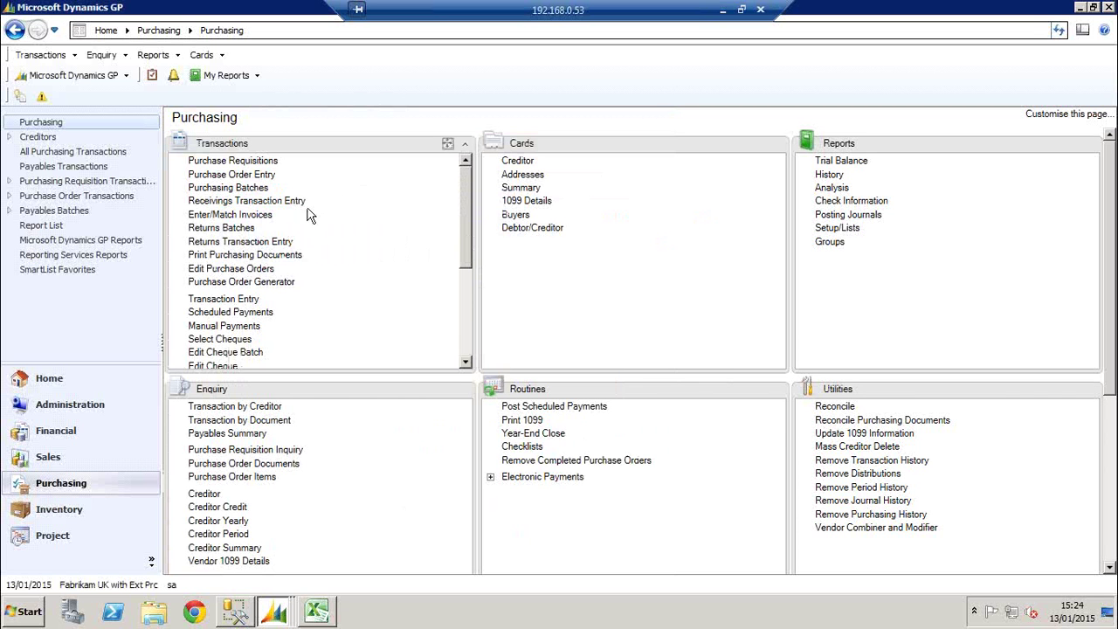
left_click(262, 175)
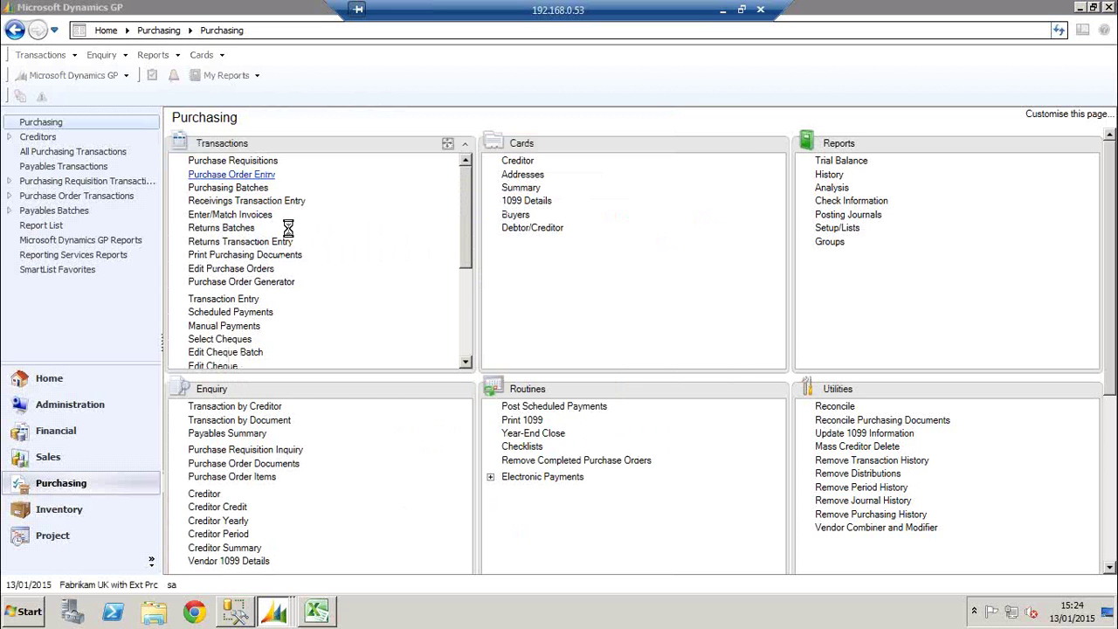
left_click(361, 254)
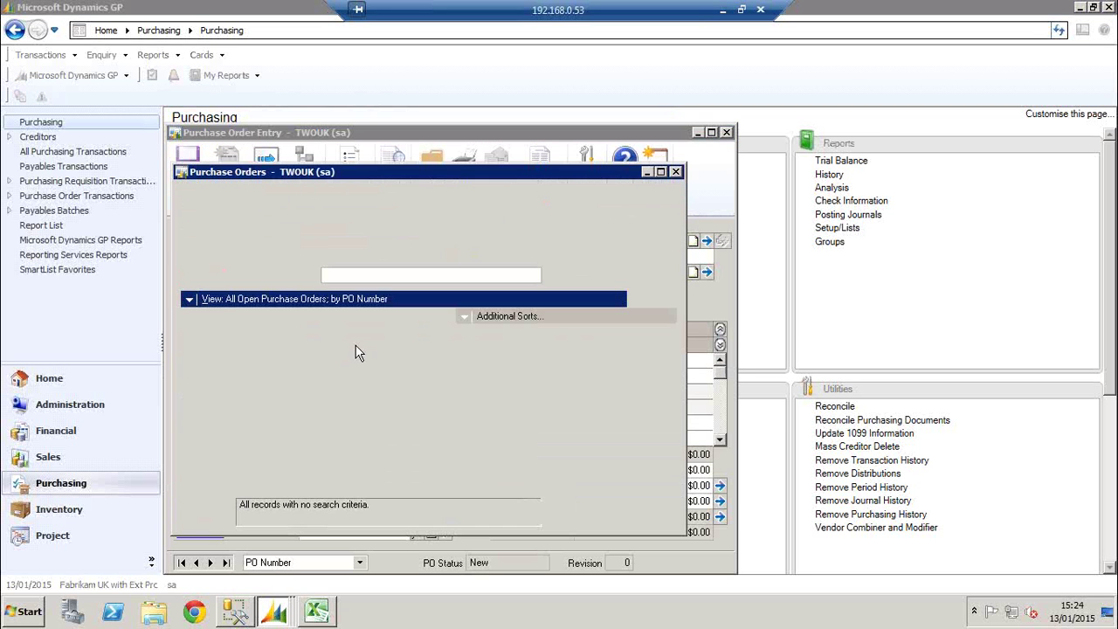
left_click(675, 172)
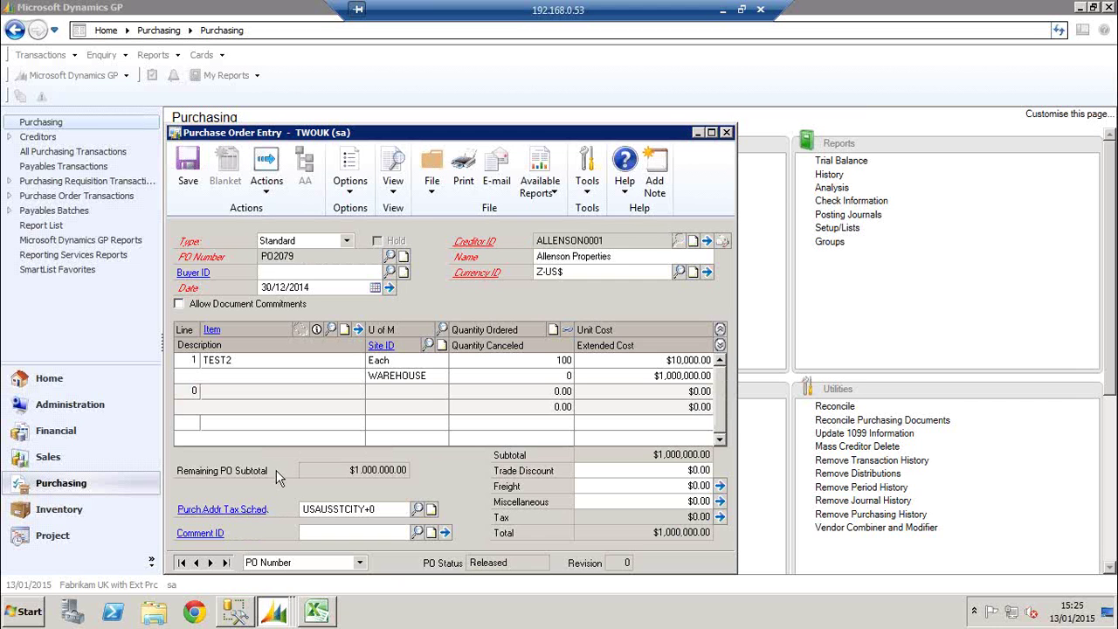
left_click(389, 256)
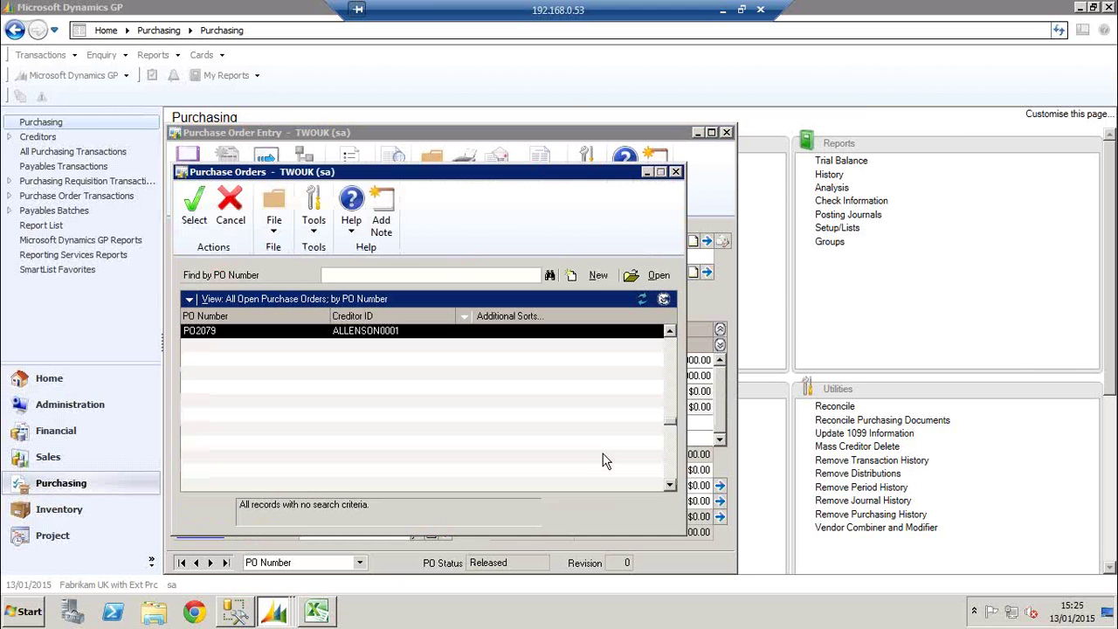
left_click(669, 333)
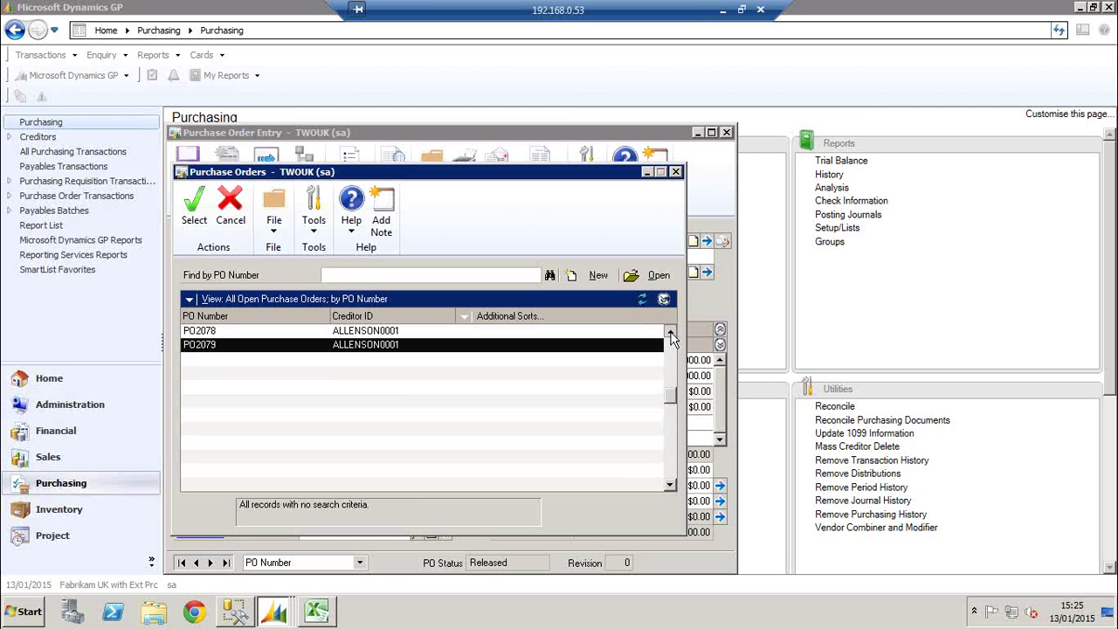
left_click(670, 333)
left_click(670, 334)
left_click(669, 333)
left_click(670, 334)
left_click(670, 334)
left_click(670, 334)
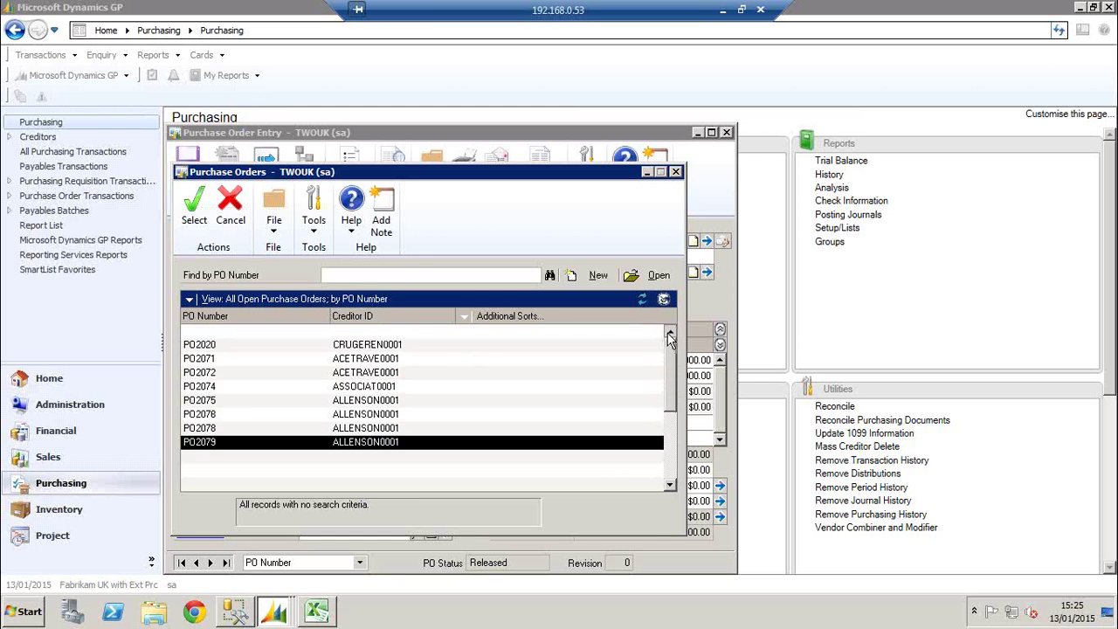
left_click(670, 334)
left_click(670, 333)
left_click(675, 171)
left_click(726, 132)
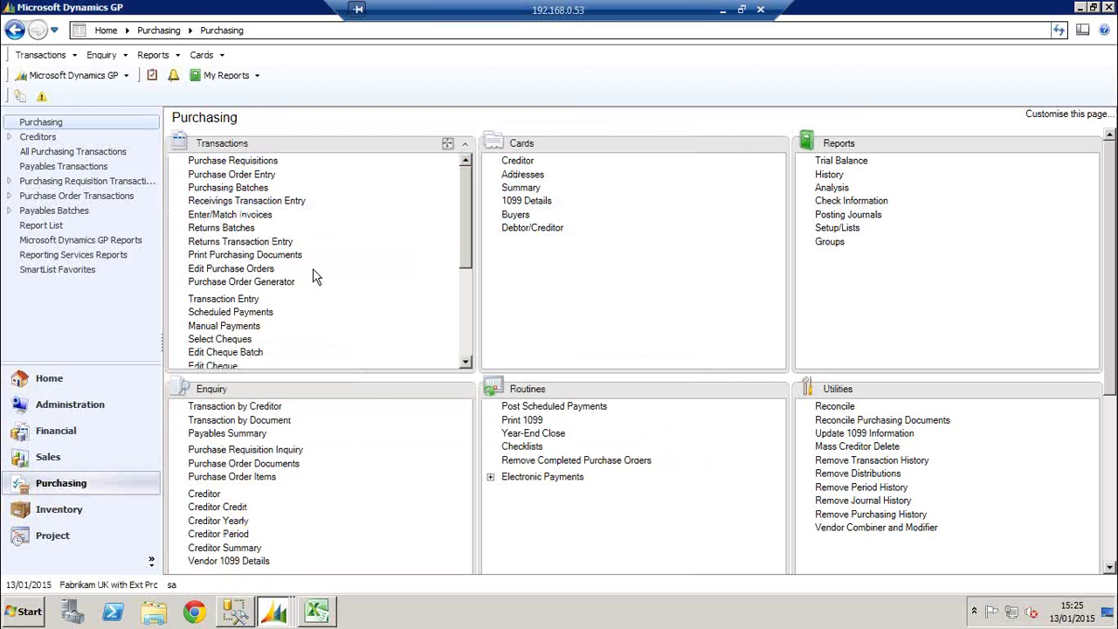
left_click(229, 269)
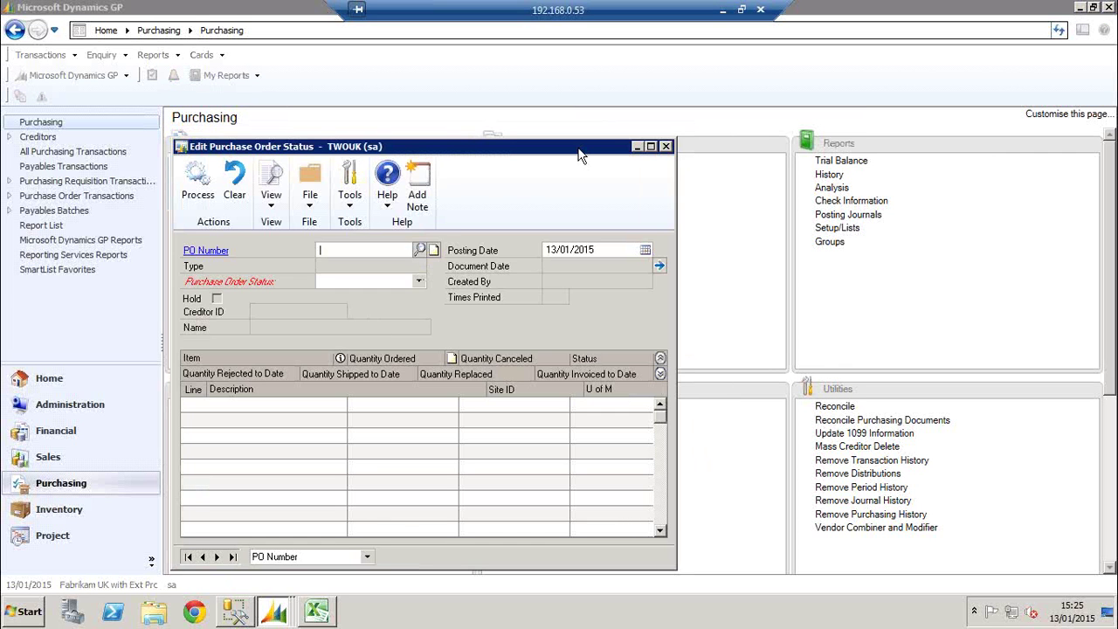
left_click(666, 147)
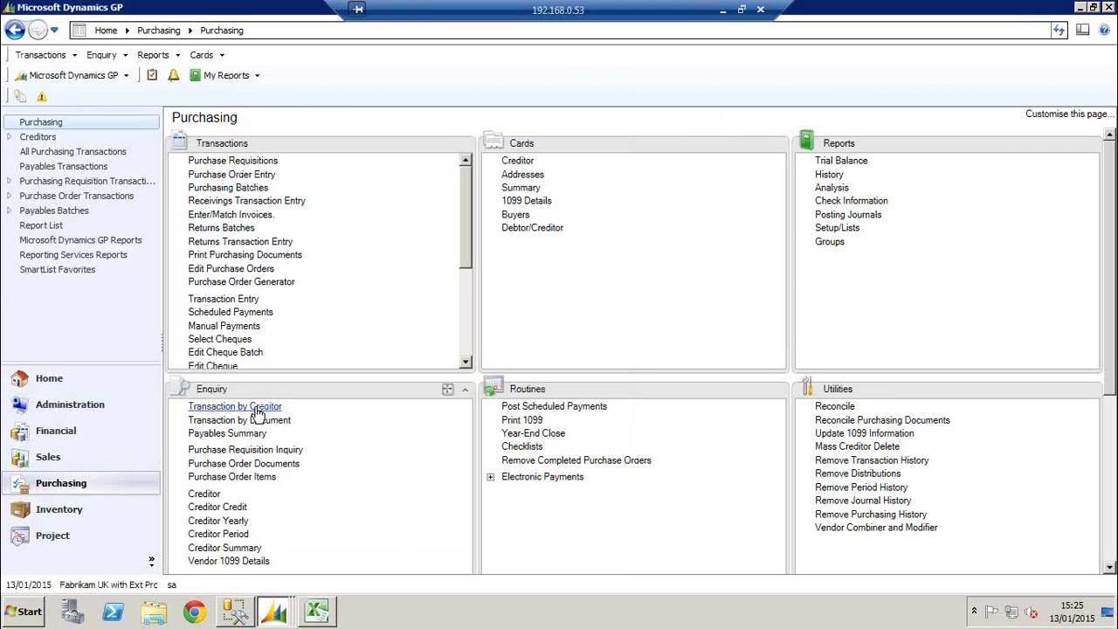
left_click(255, 462)
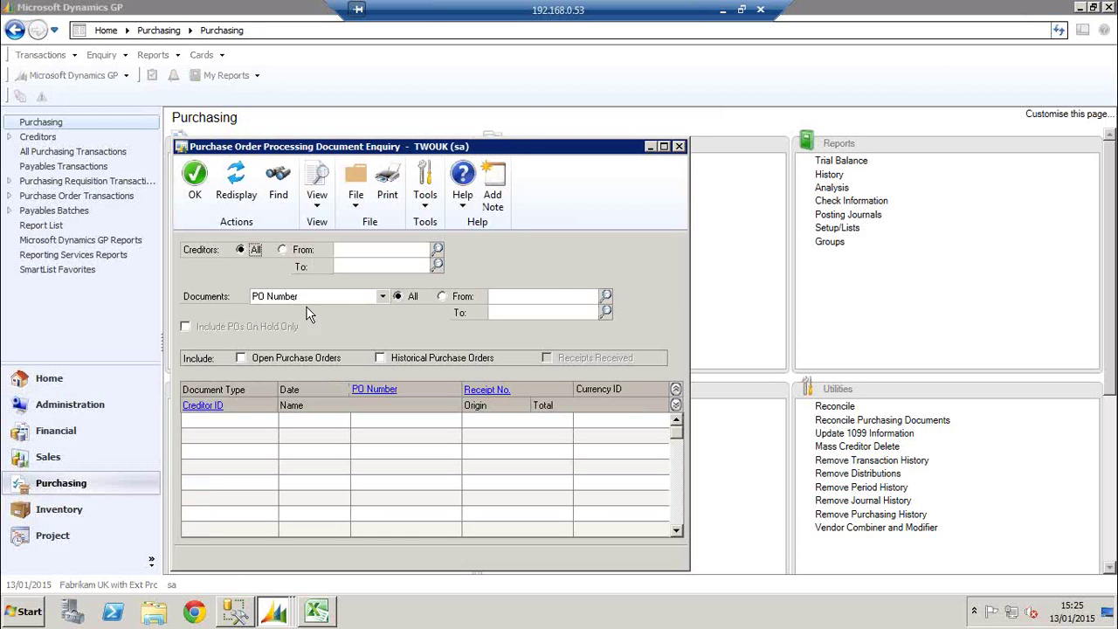
left_click(605, 296)
left_click_drag(668, 370, 672, 451)
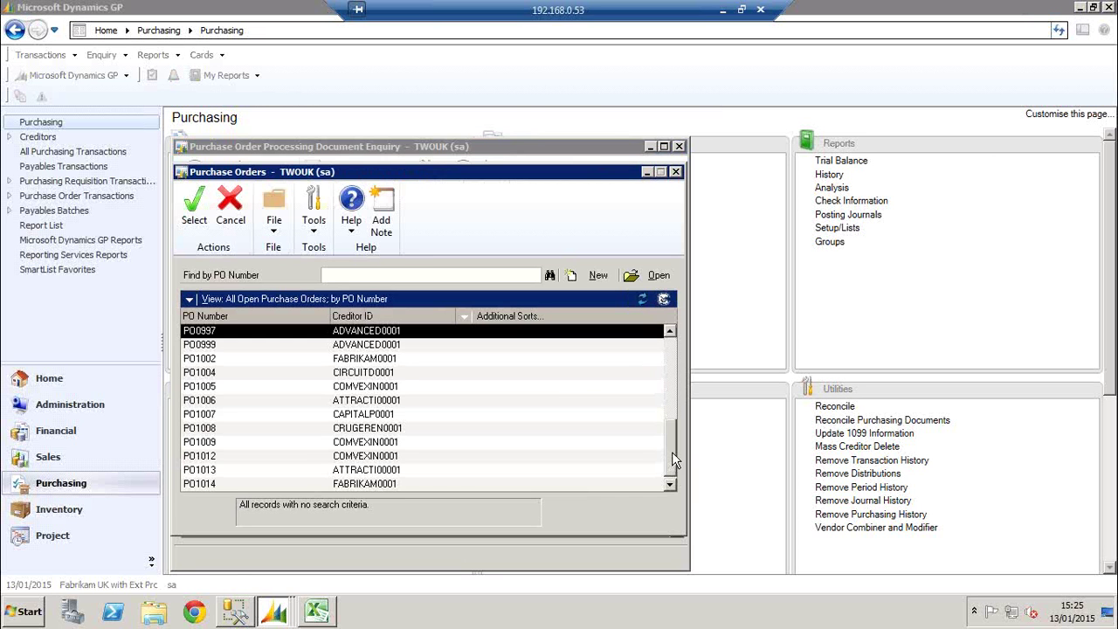
double_click(399, 484)
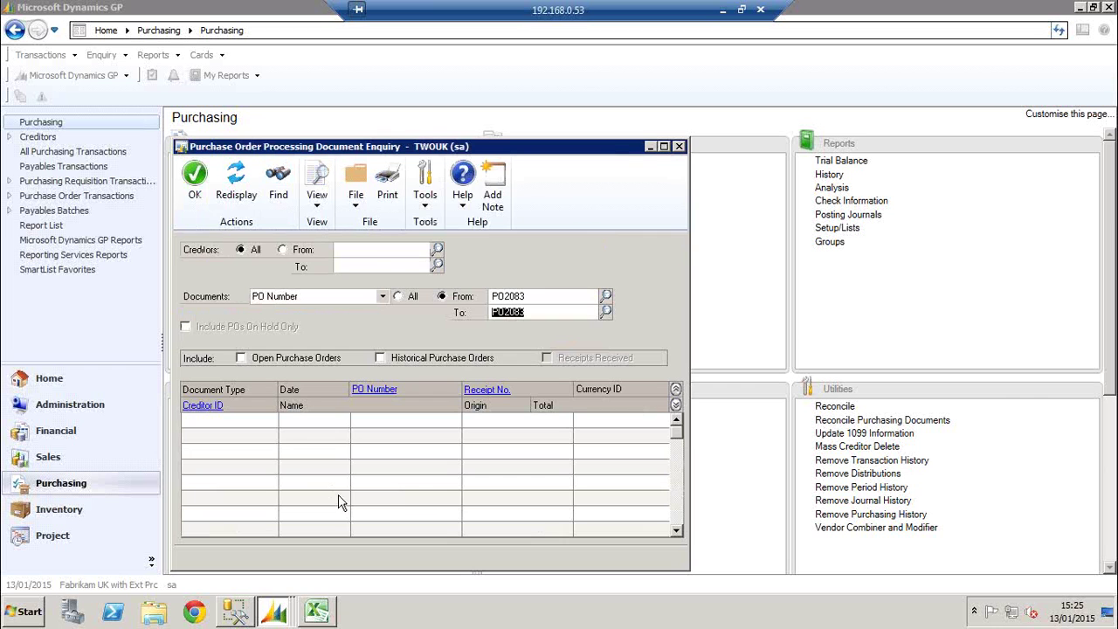
left_click(240, 357)
left_click(379, 357)
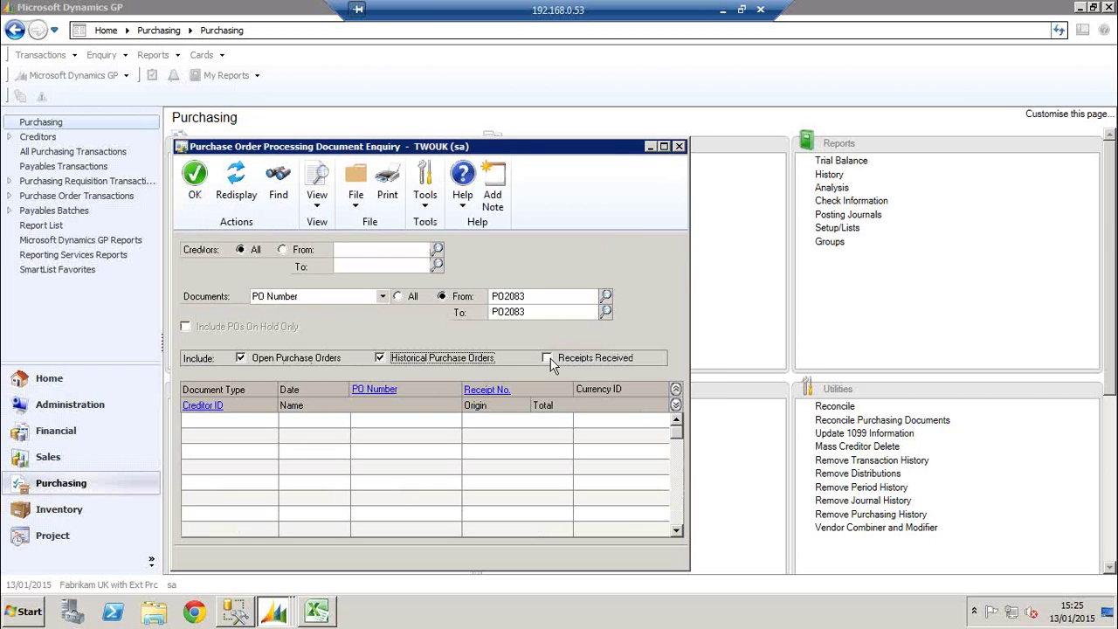
left_click(546, 357)
left_click(234, 180)
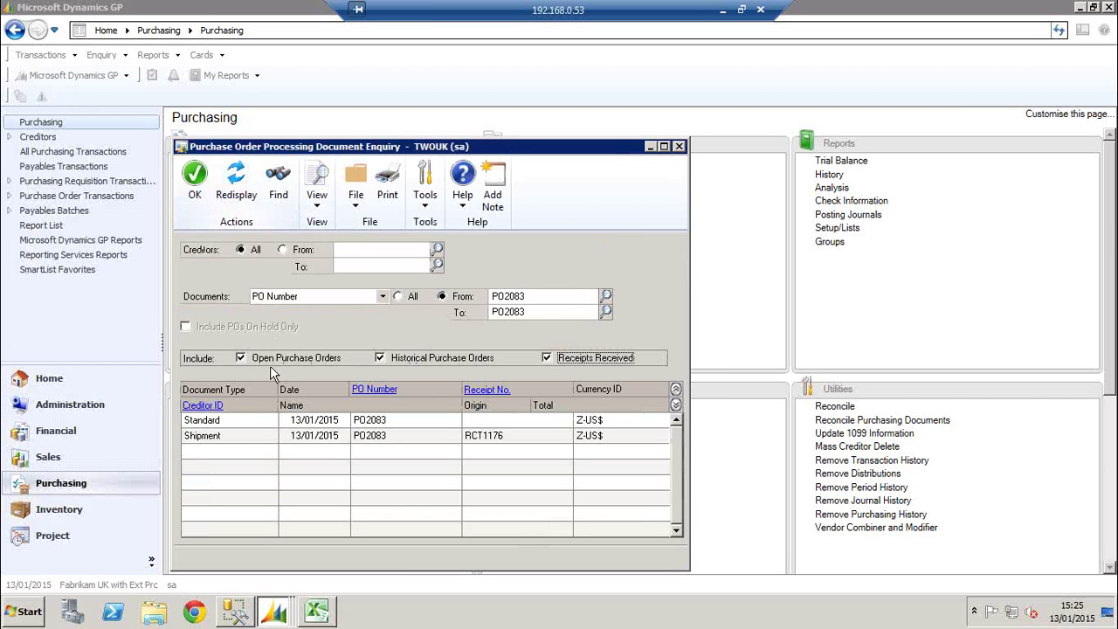
left_click(362, 391)
left_click(683, 342)
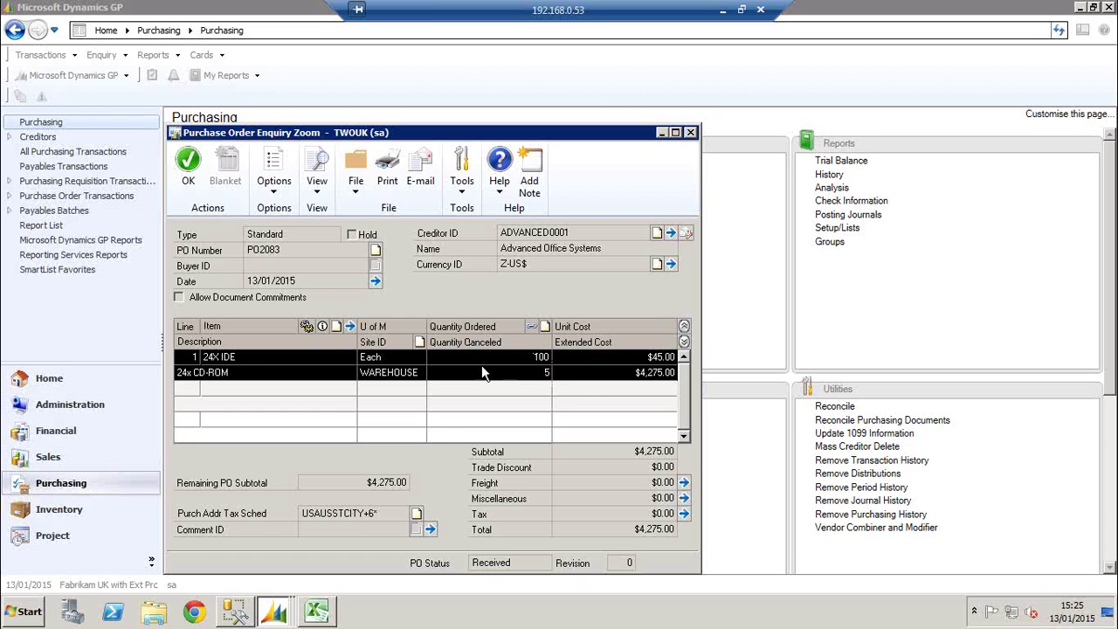
left_click(322, 327)
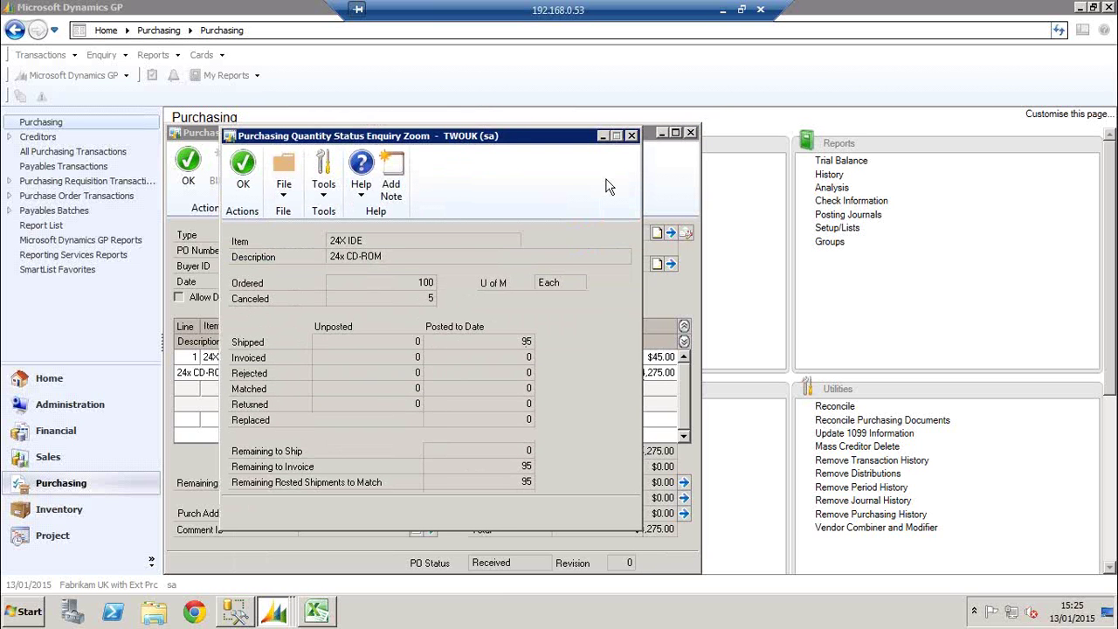
left_click(630, 135)
left_click(690, 132)
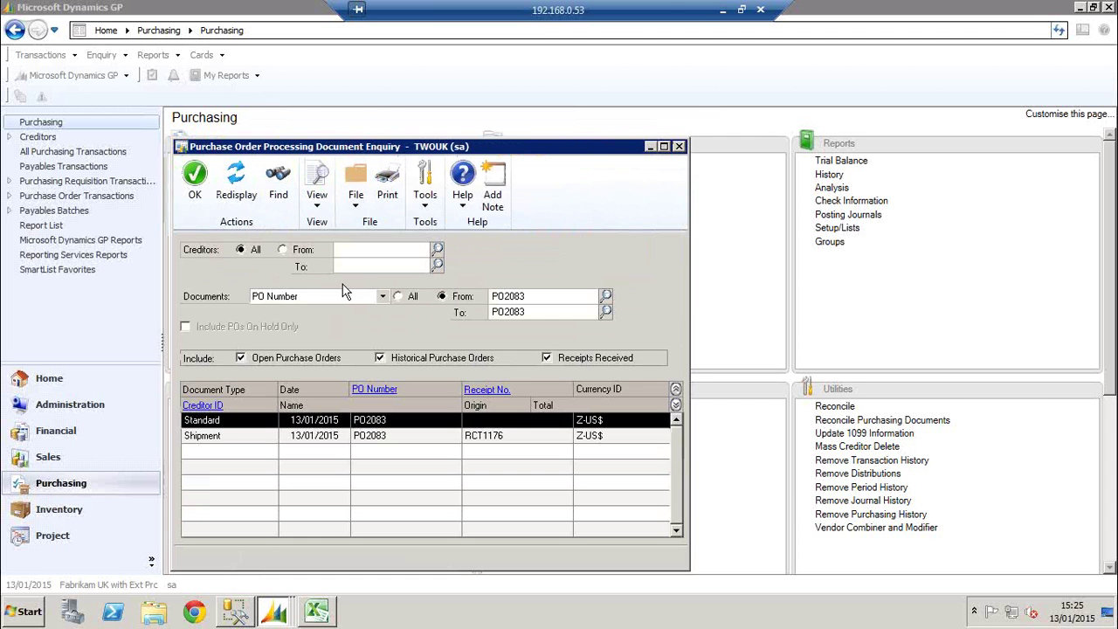
left_click(680, 146)
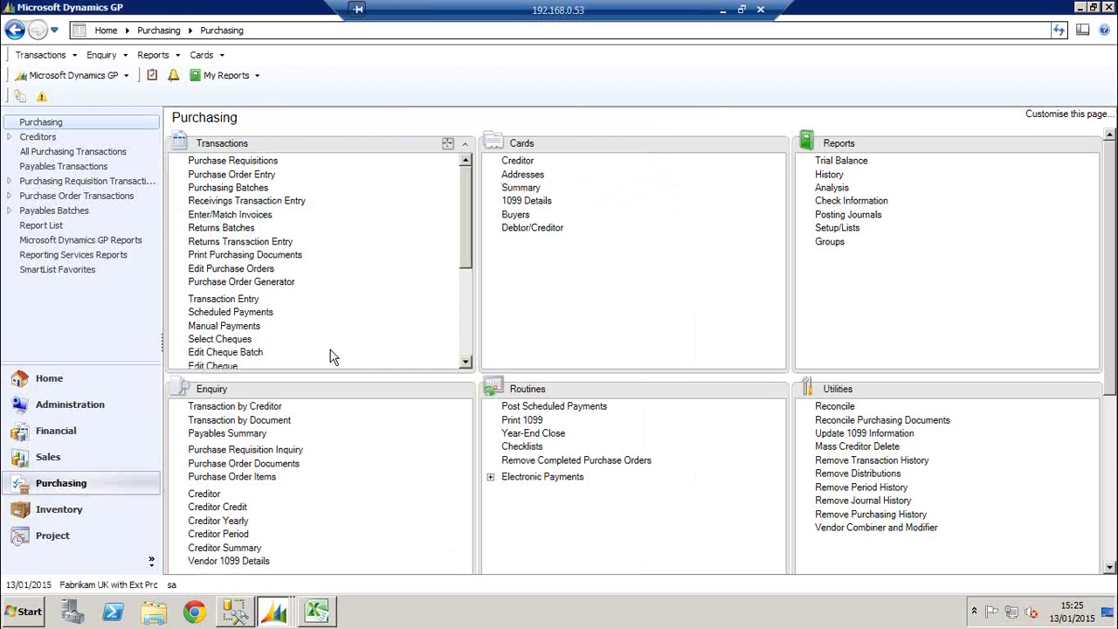
Load PO2083 in Edit Purchase Orders, set its status to Closed and process it
left_click(245, 269)
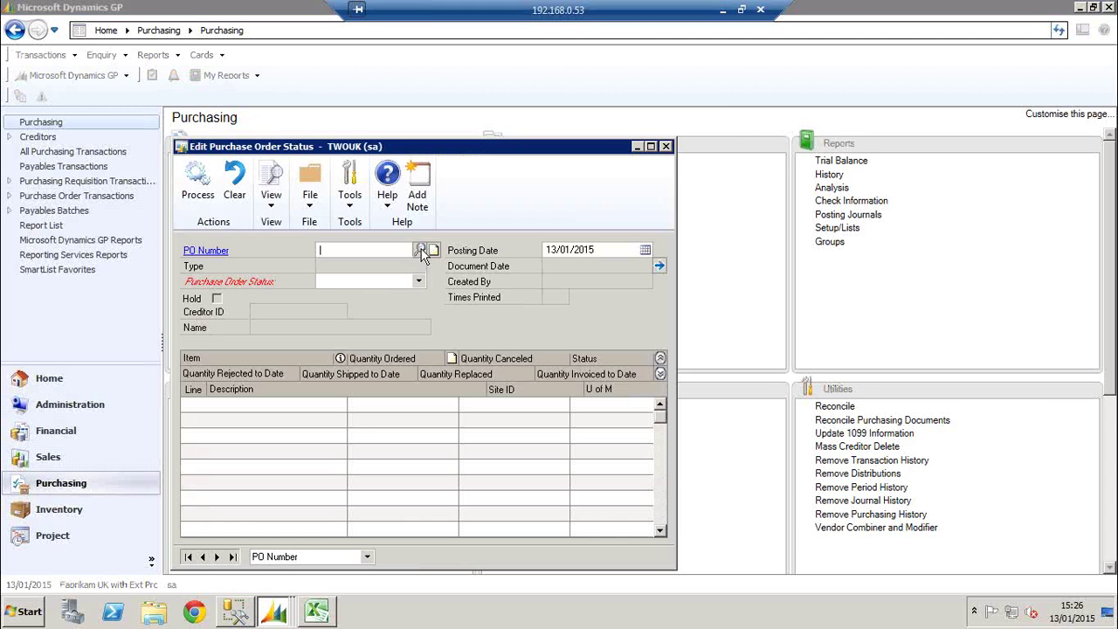
left_click(420, 251)
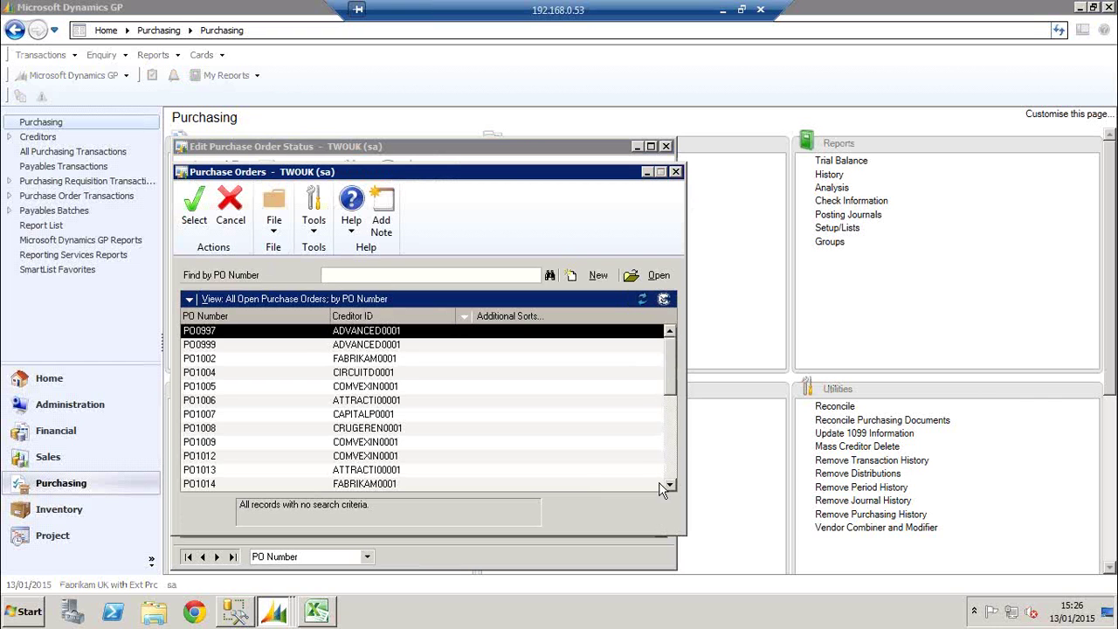
left_click(663, 459)
left_click(669, 468)
left_click(669, 468)
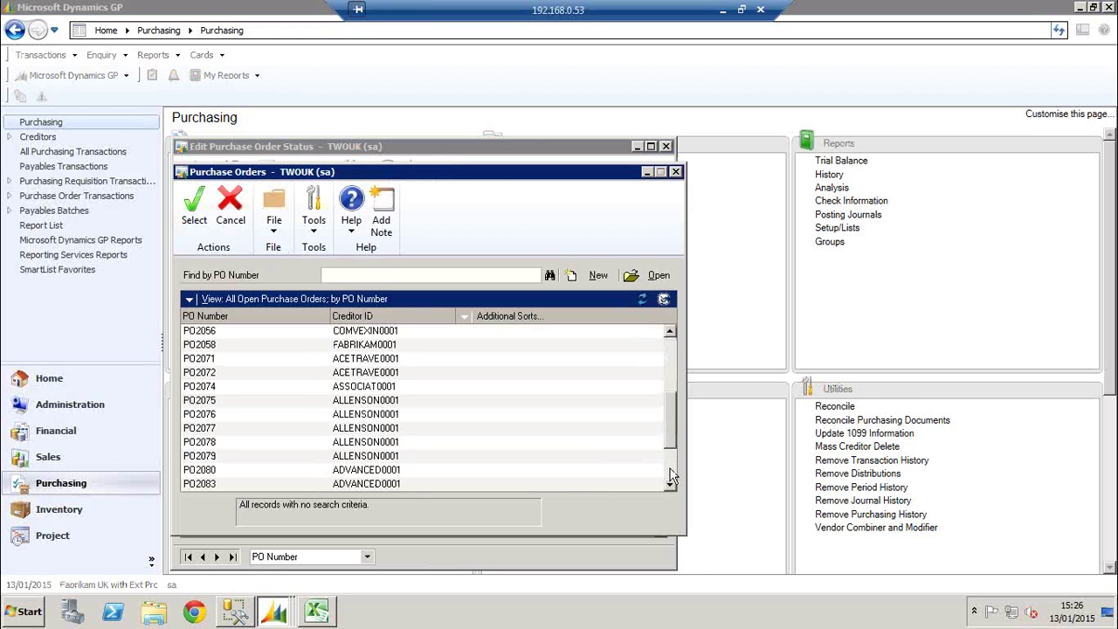
double_click(407, 483)
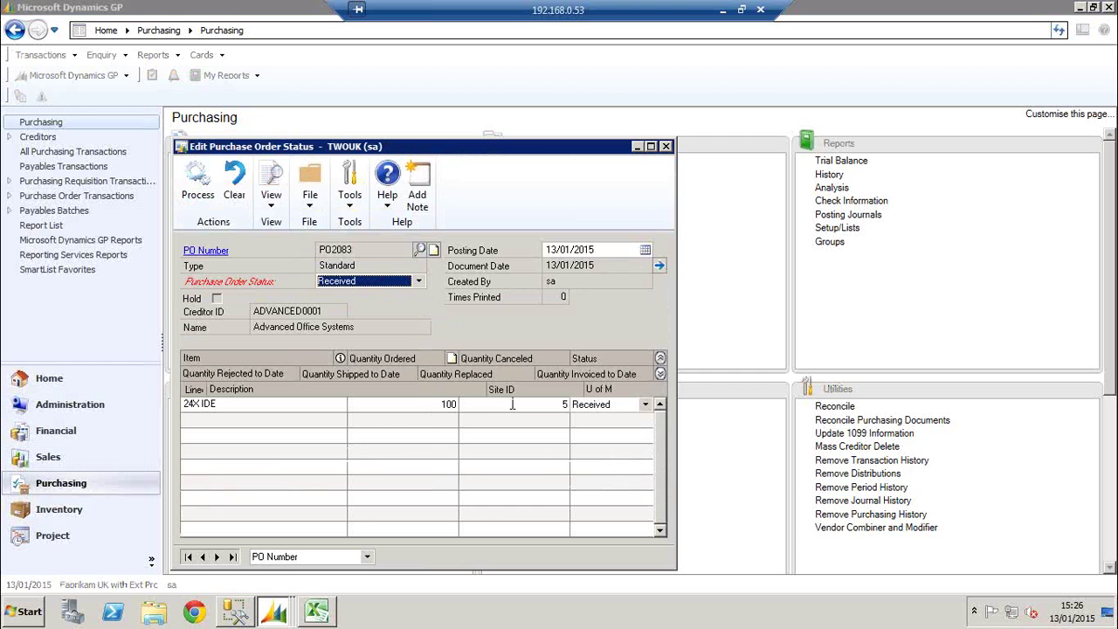
left_click(418, 281)
left_click(337, 318)
left_click(206, 196)
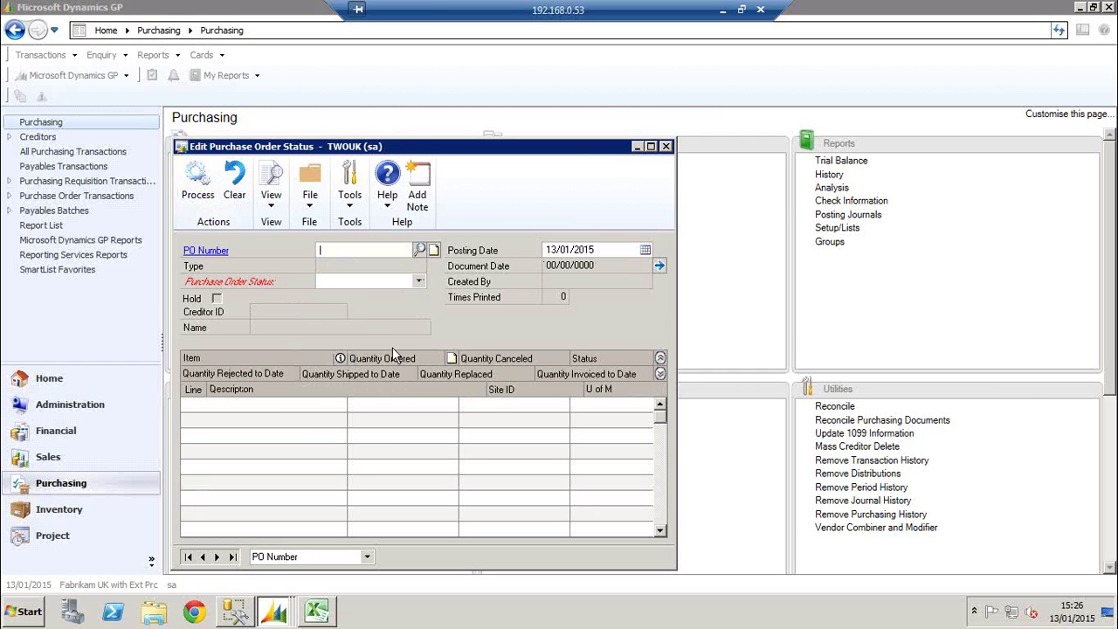
Close the status editor, accept both journal destinations and close the edited status journal
left_click(666, 148)
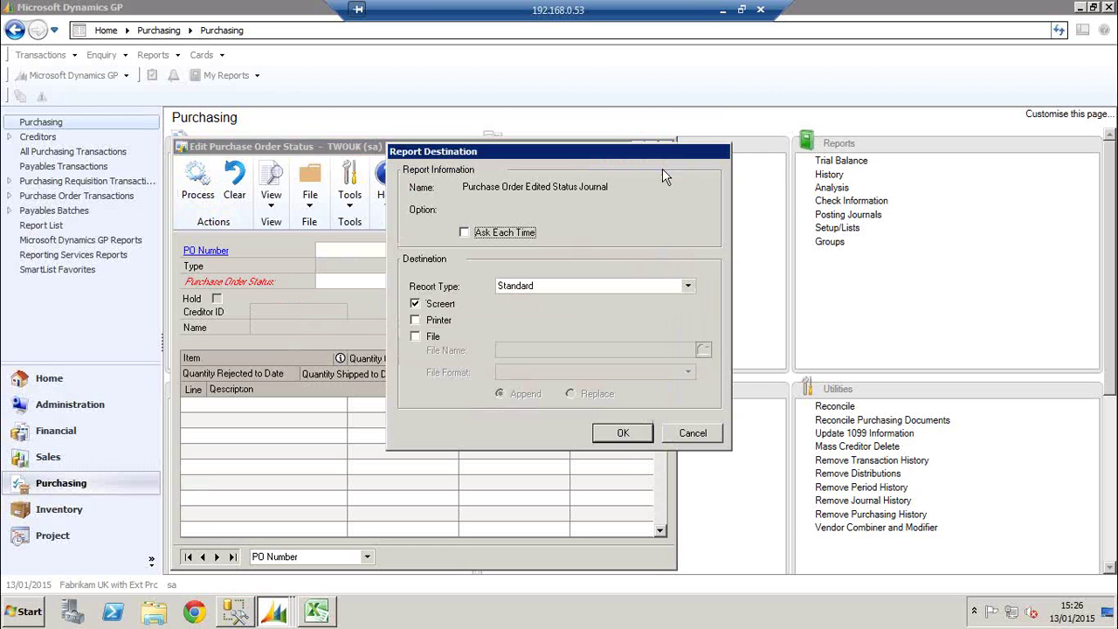
left_click(629, 436)
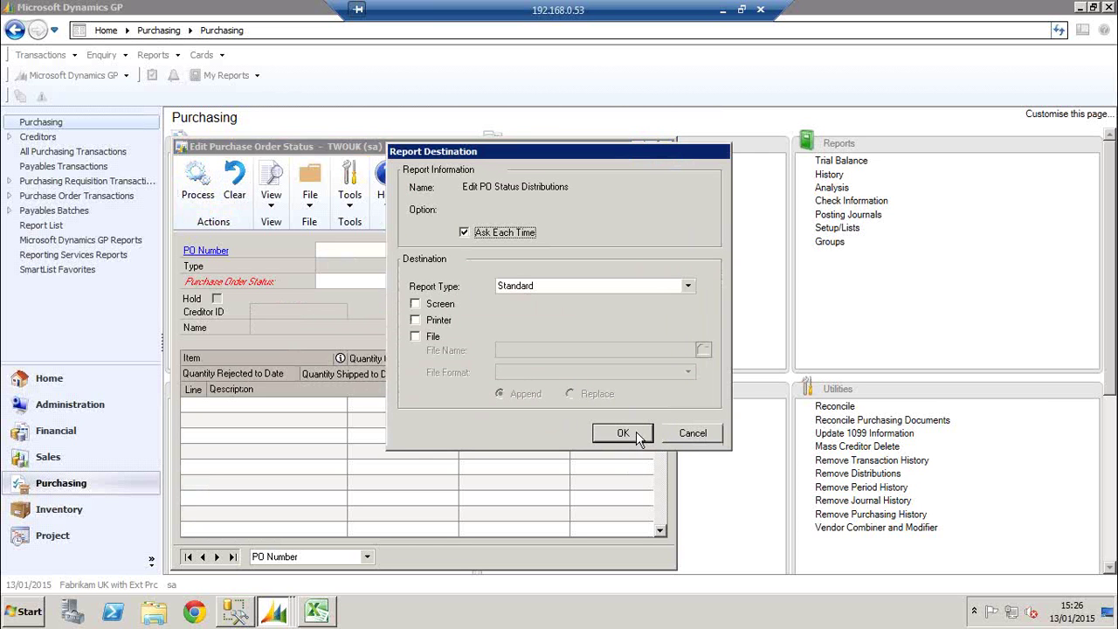
left_click(676, 434)
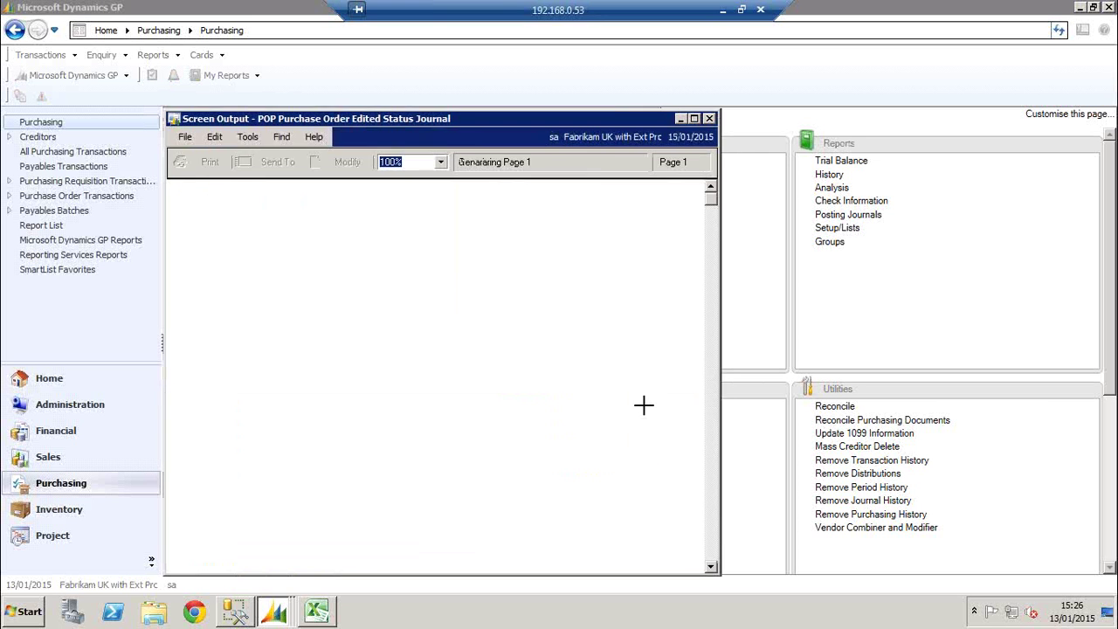
left_click(709, 119)
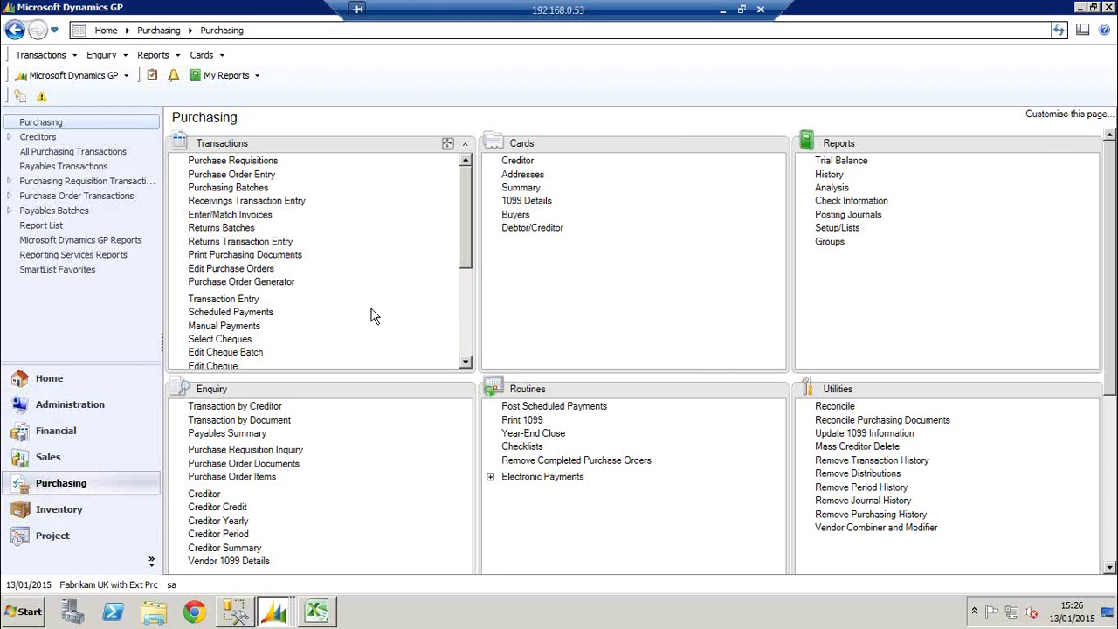
left_click(1111, 451)
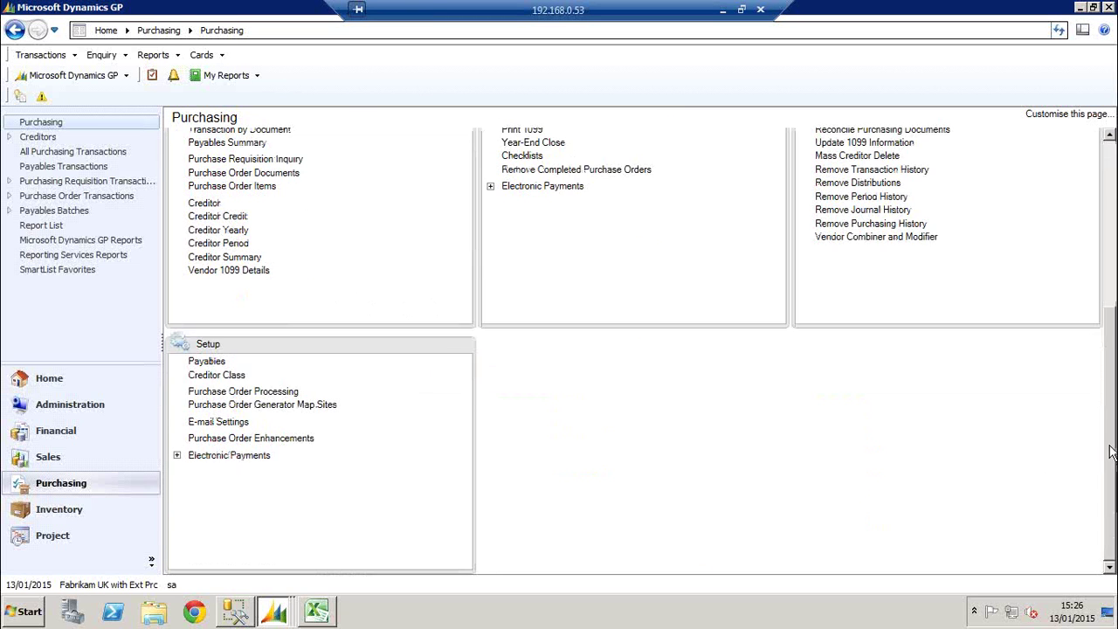
left_click(225, 392)
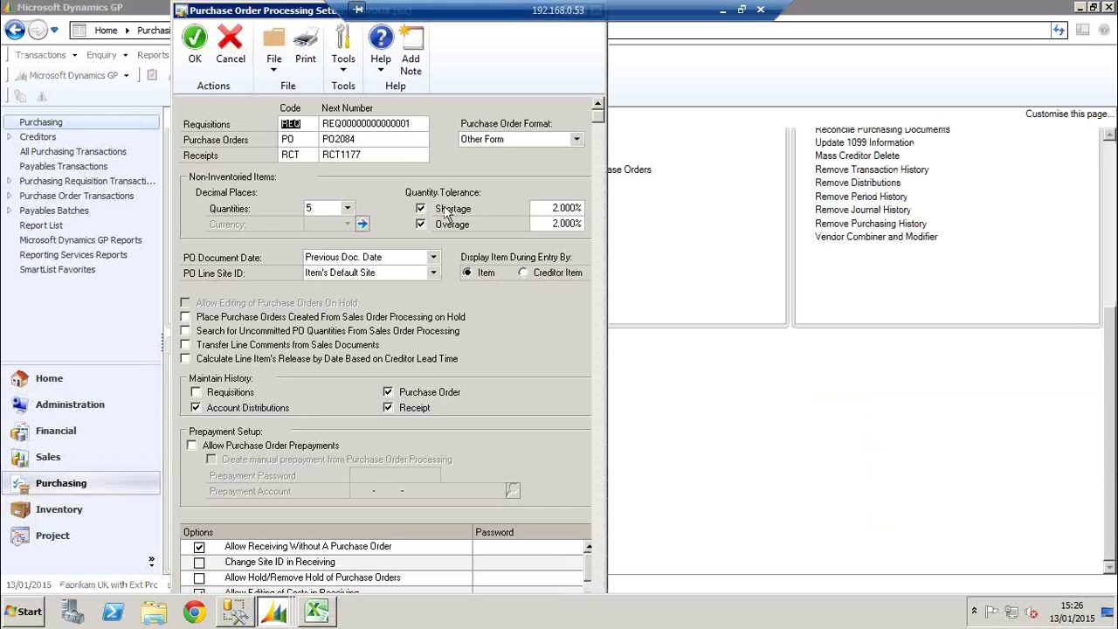
left_click(552, 207)
left_click(553, 225)
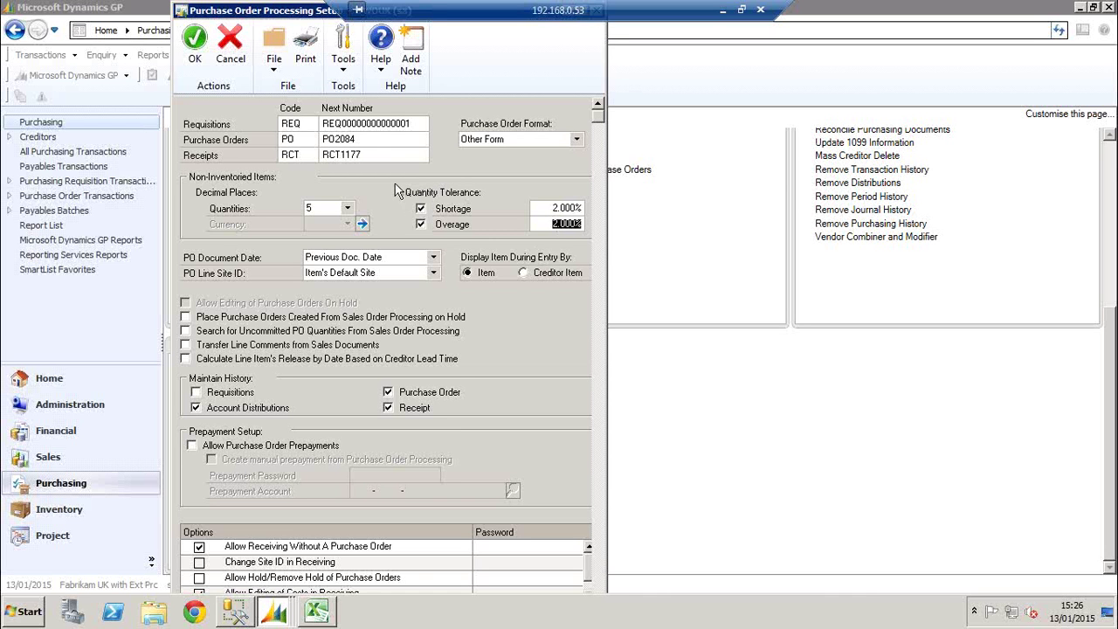
left_click(195, 49)
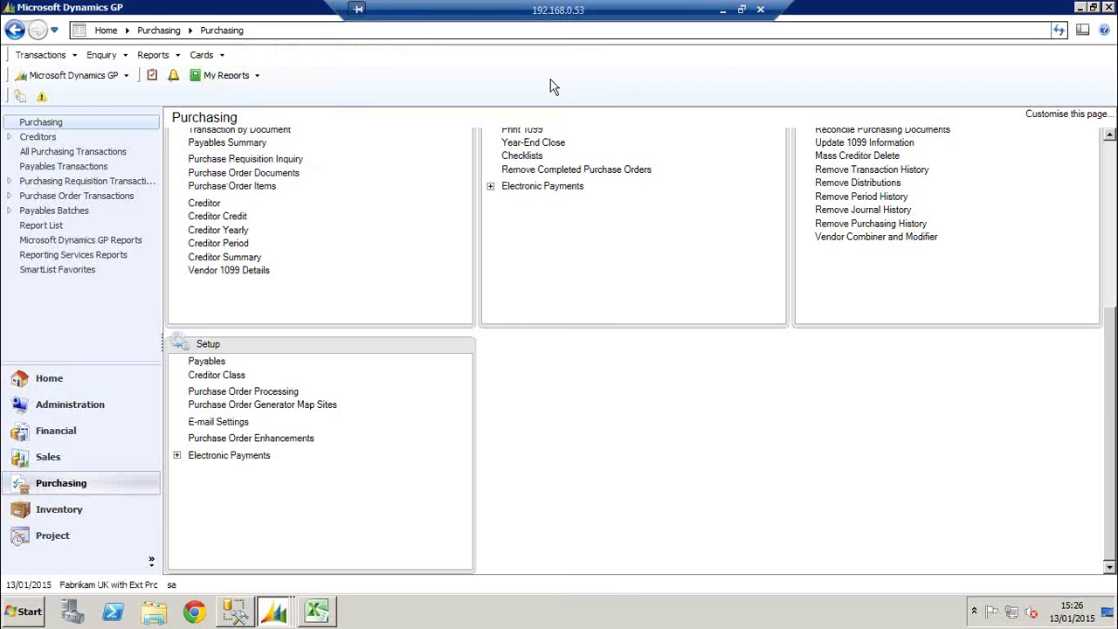
Minimize Remote Desktop and highlight the 'Printing Batch Edit lists' bullet on slide 2
left_click(723, 17)
left_click(517, 393)
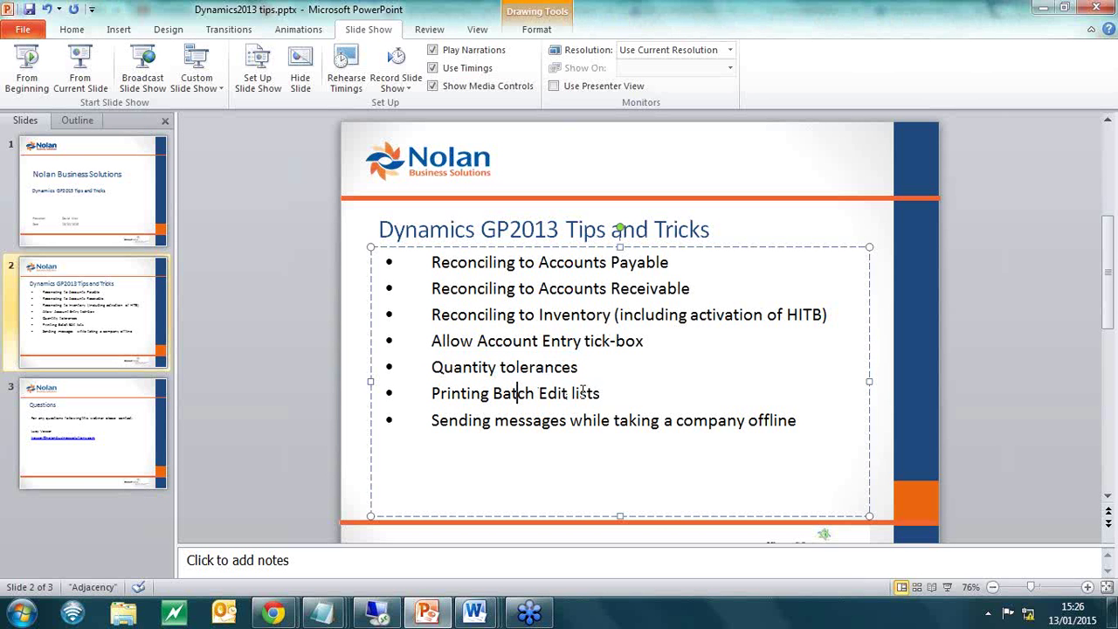
left_click_drag(590, 392, 480, 404)
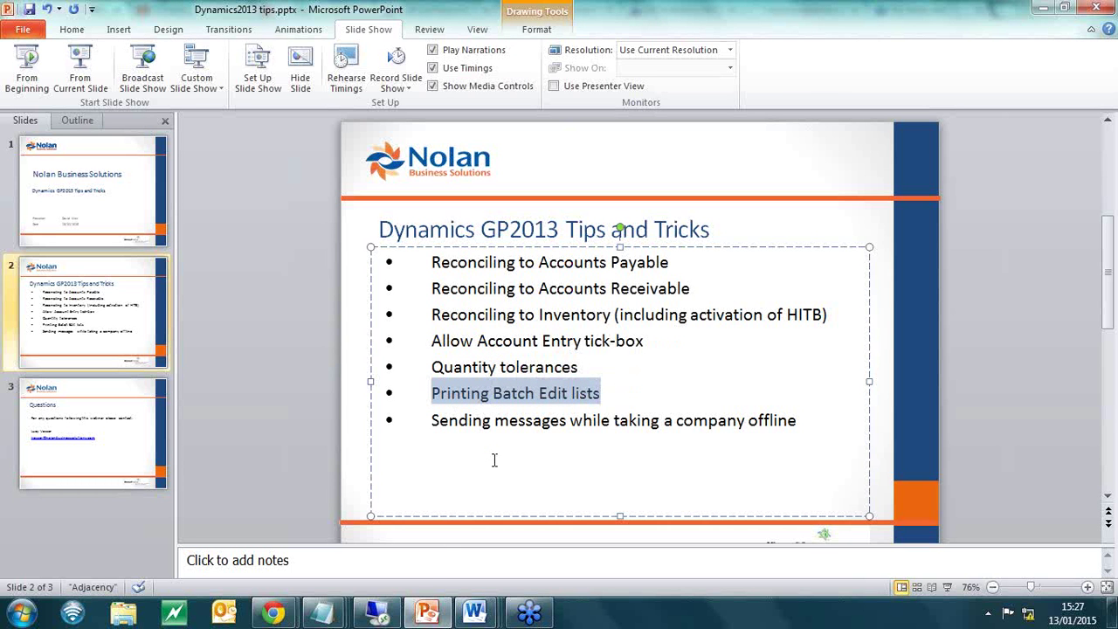
mouse_move(381, 617)
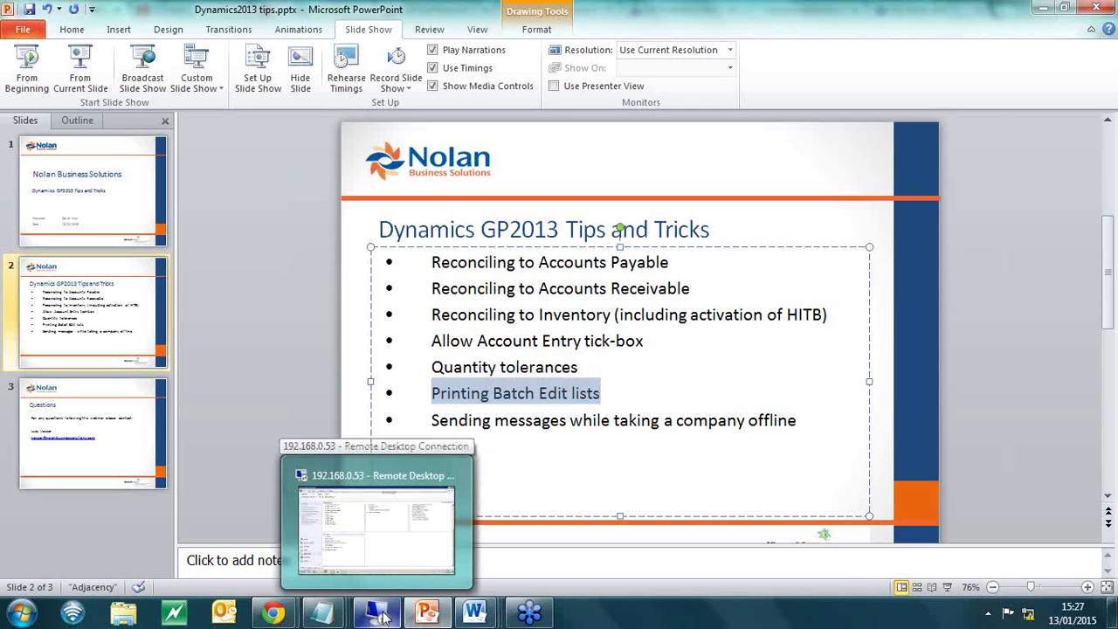
Enter a payables invoice in batch TEST for Advanced Office Systems, document BILL, $300.00 purchases
left_click(382, 616)
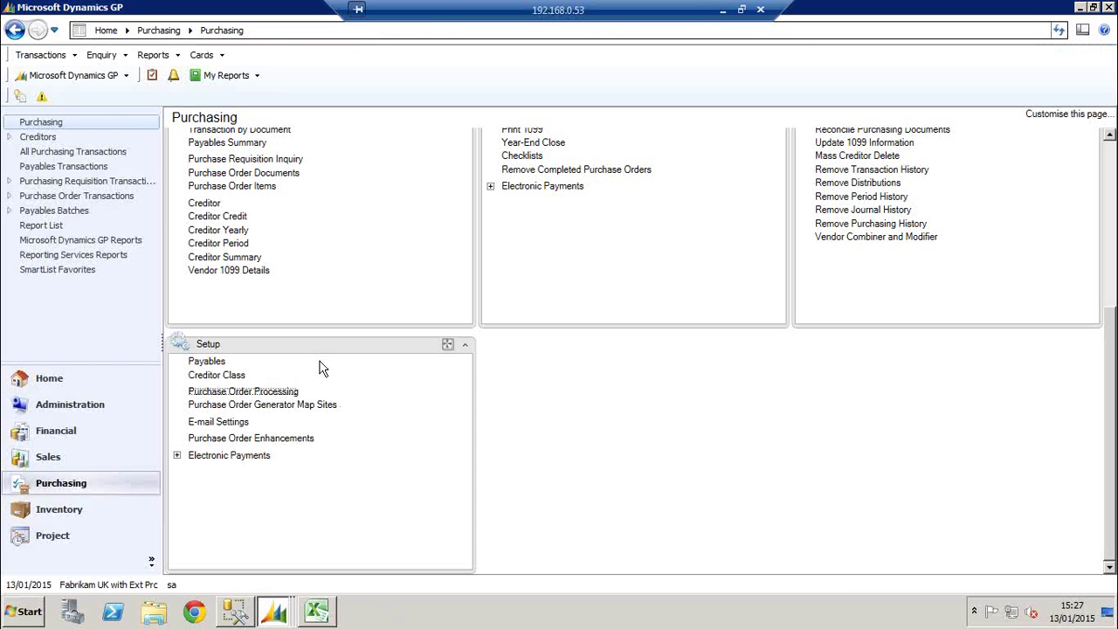
scroll(538, 433, "up", 3)
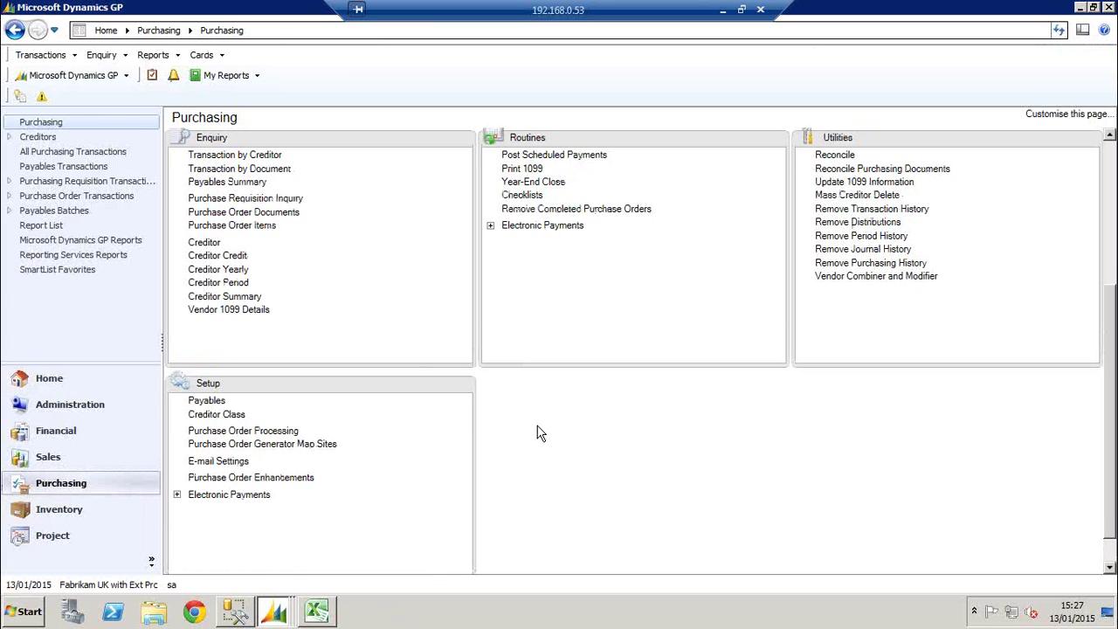
scroll(613, 389, "up", 3)
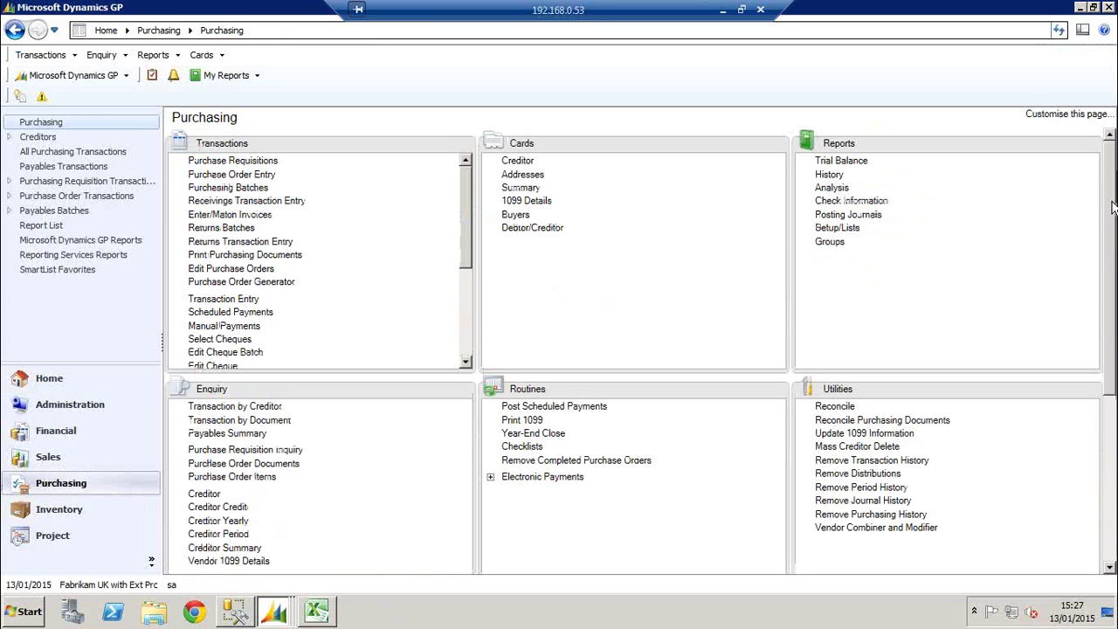
left_click(234, 300)
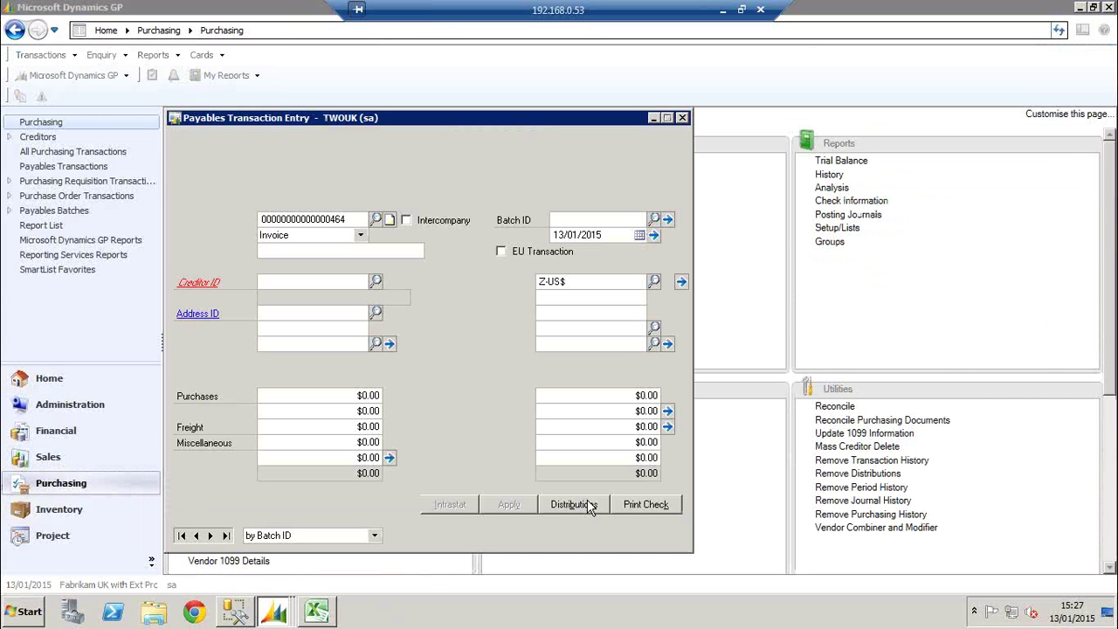
key("Tab")
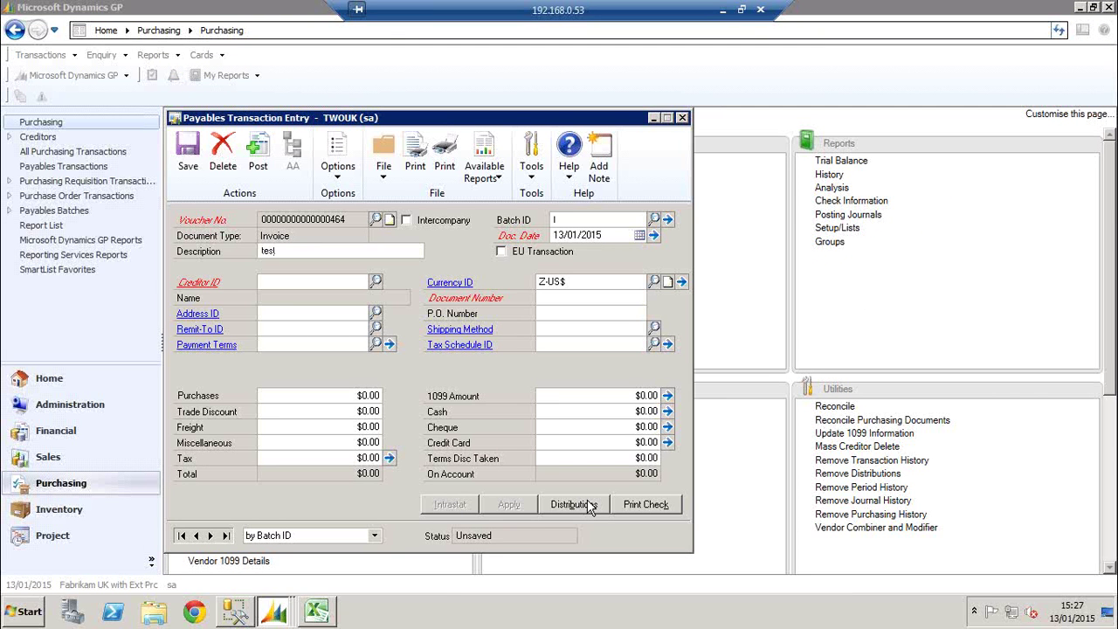
type("TEST")
key("Tab")
key("Tab")
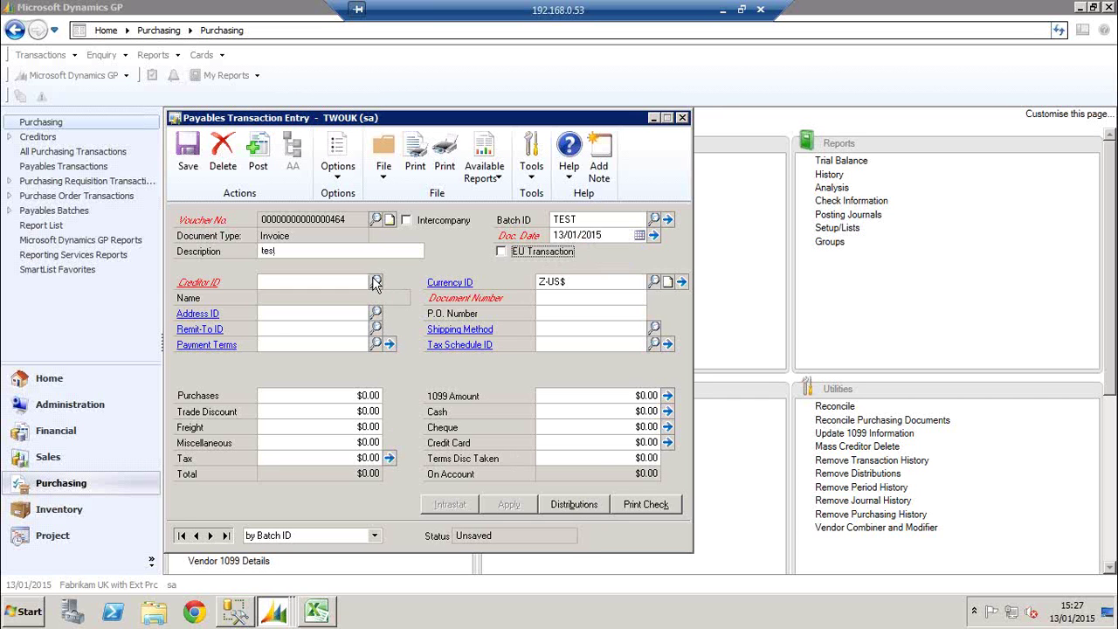
left_click(374, 280)
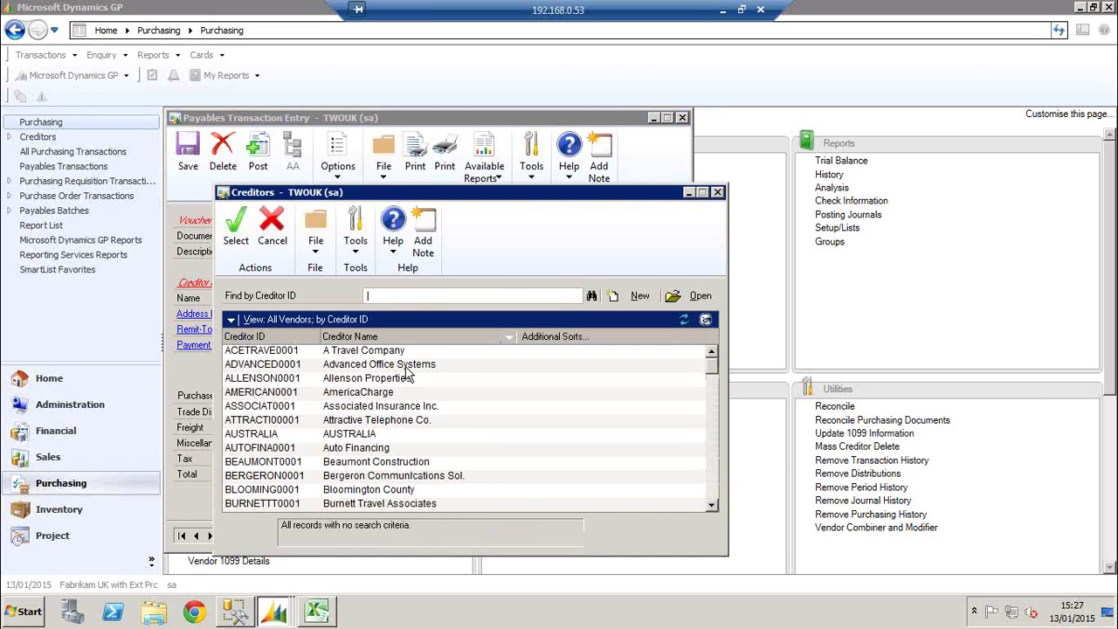
double_click(405, 367)
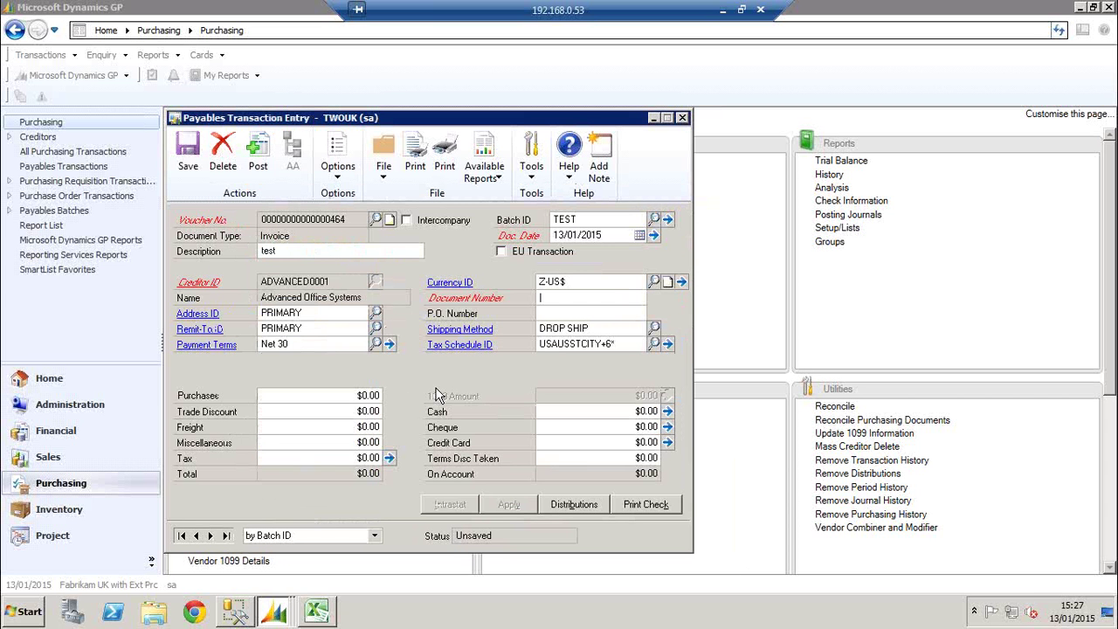
type("BILL")
key("Tab")
key("Tab")
key("Tab")
key("Tab")
type("800")
key("Tab")
key("Tab")
key("Tab")
key("Tab")
key("Tab")
Change the purchases distribution debit to $295.00, save the invoice despite errors and close
left_click(569, 505)
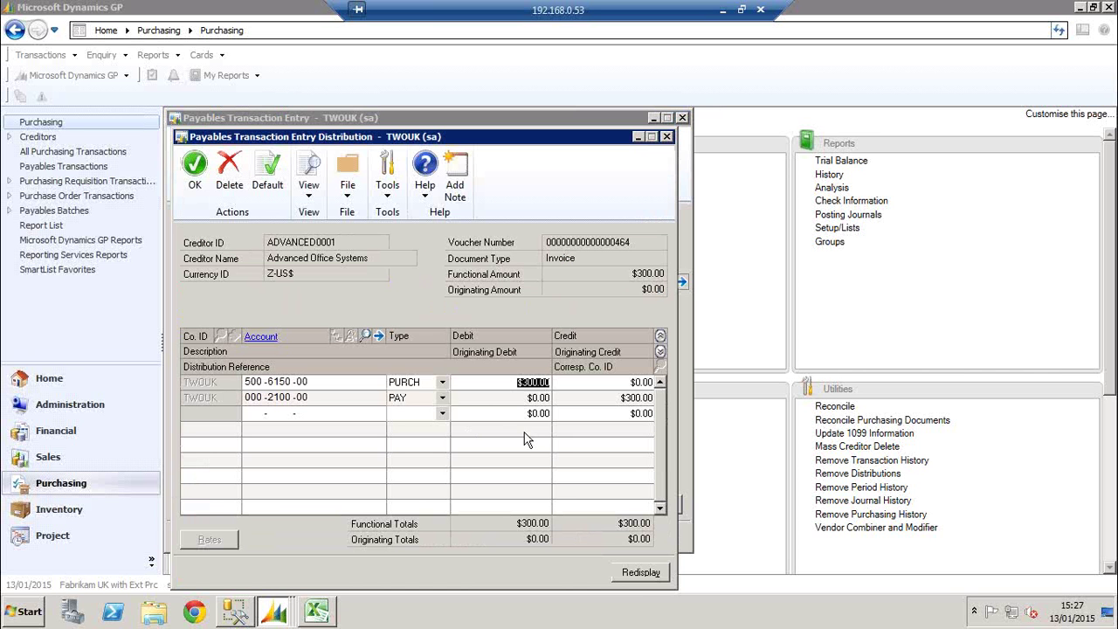
type("0.29")
type("00")
key("Tab")
key("Tab")
key("Tab")
key("Tab")
key("Tab")
key("Tab")
key("shift+Tab")
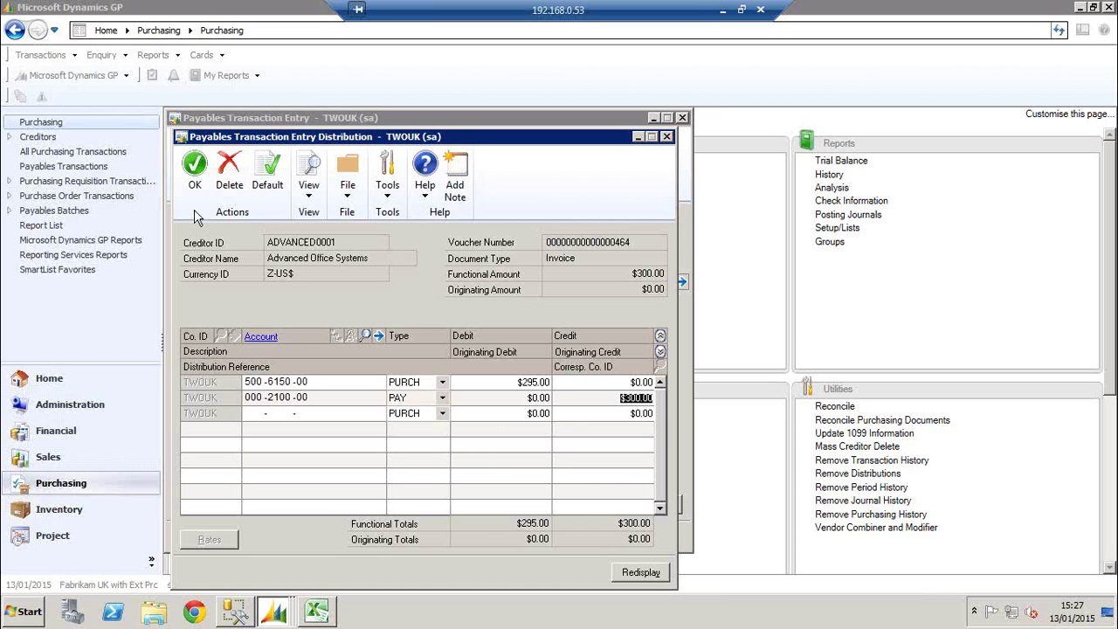
left_click(195, 179)
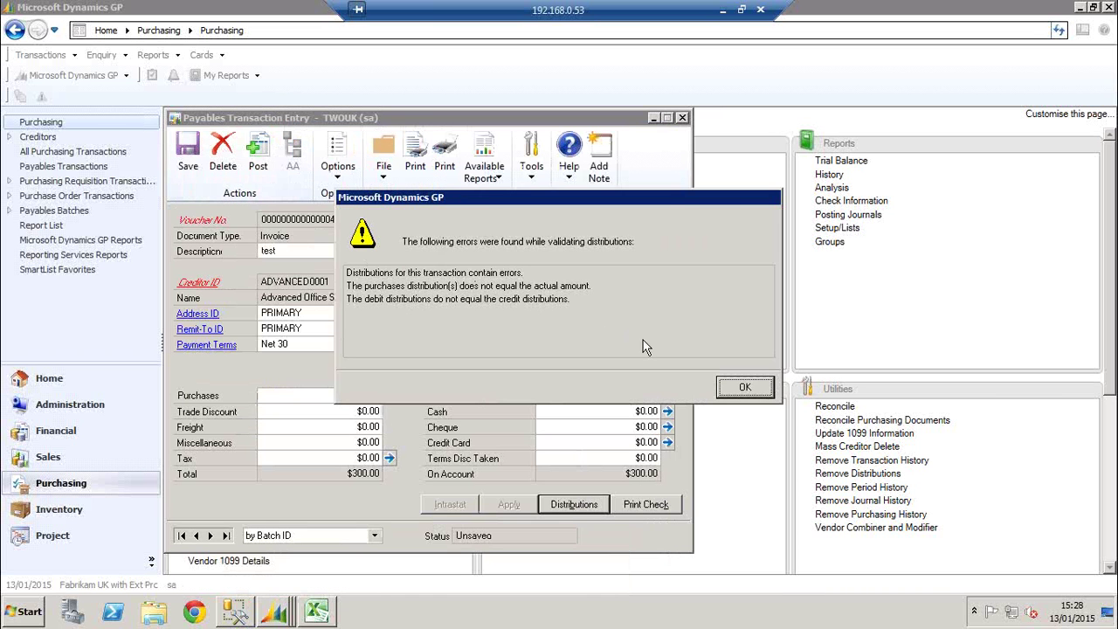
left_click(738, 387)
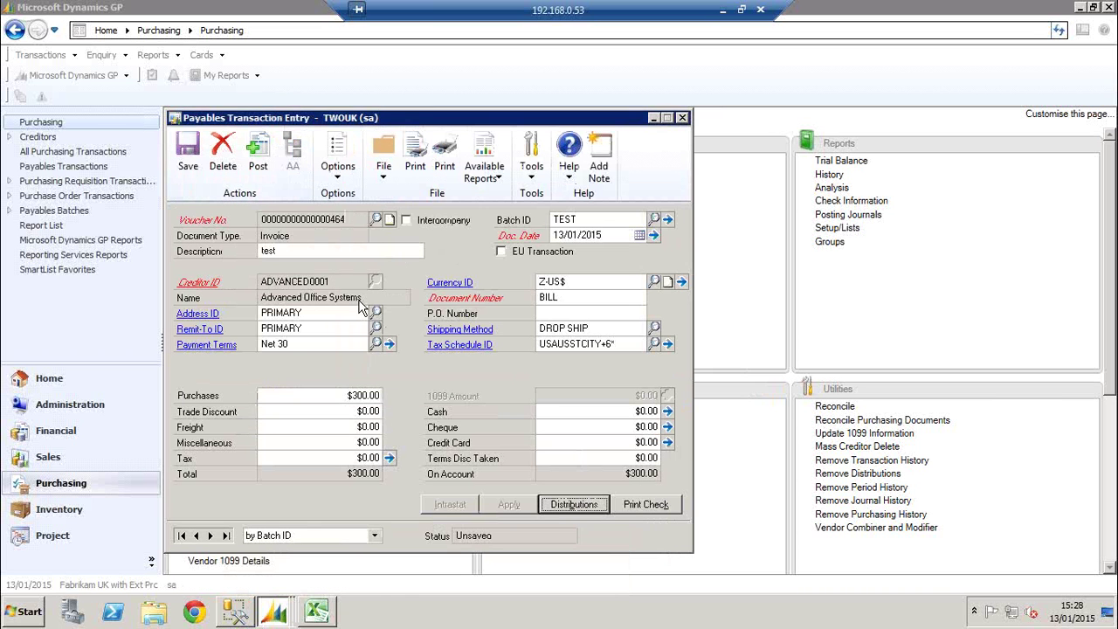
left_click(188, 166)
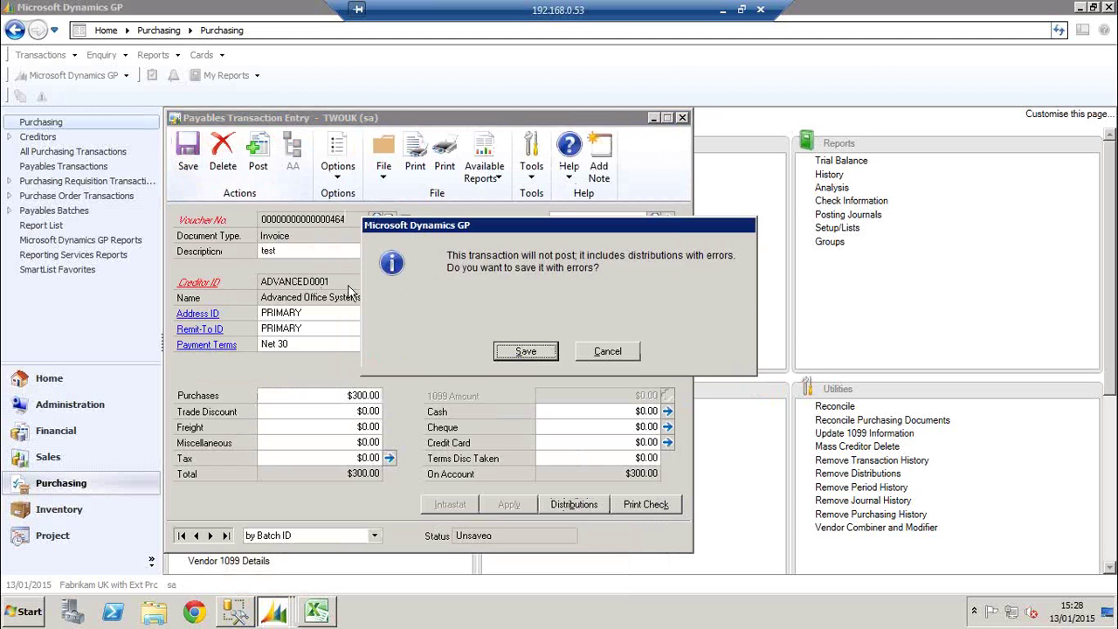
left_click(518, 349)
left_click(682, 117)
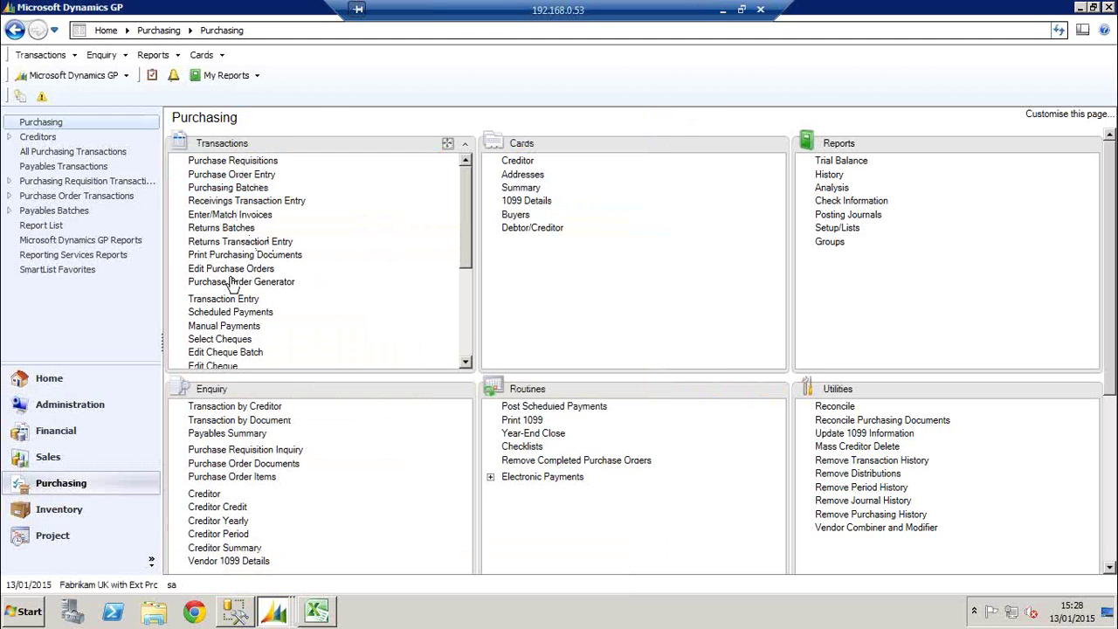
Load payables batch TEST in Batch Entry and print its edit list to the screen
scroll(463, 335, "down", 5)
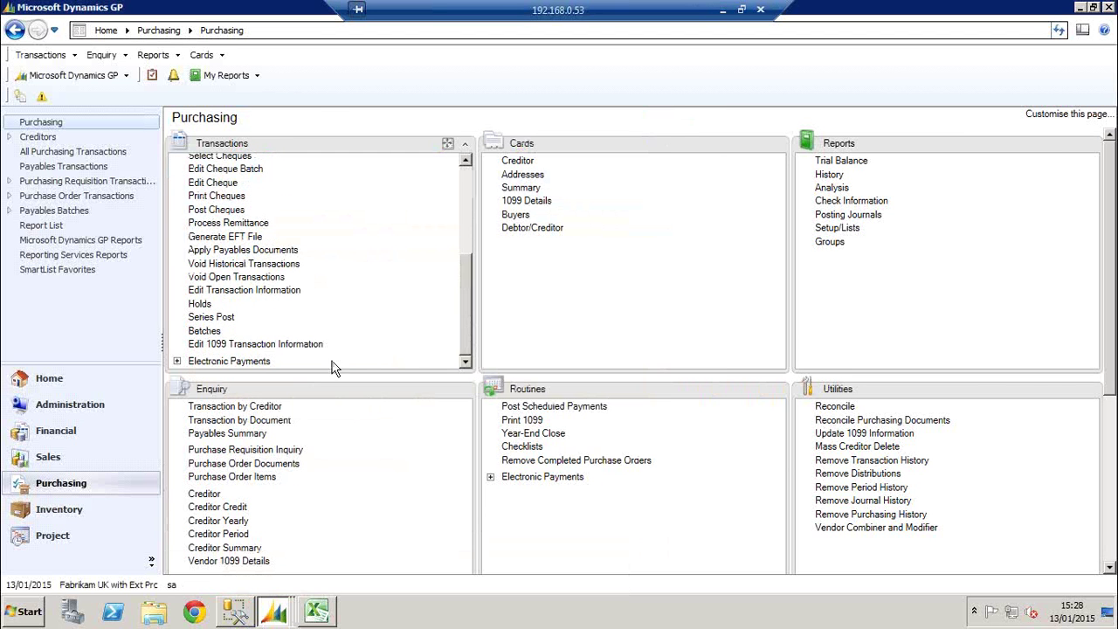
left_click(229, 337)
left_click(385, 318)
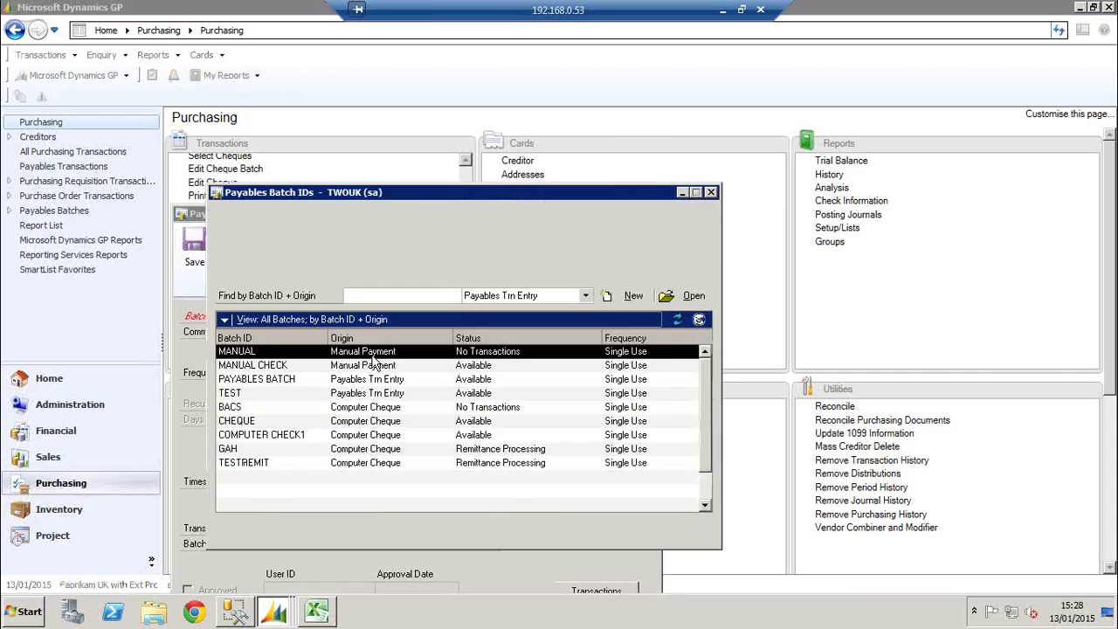
left_click(287, 394)
double_click(289, 395)
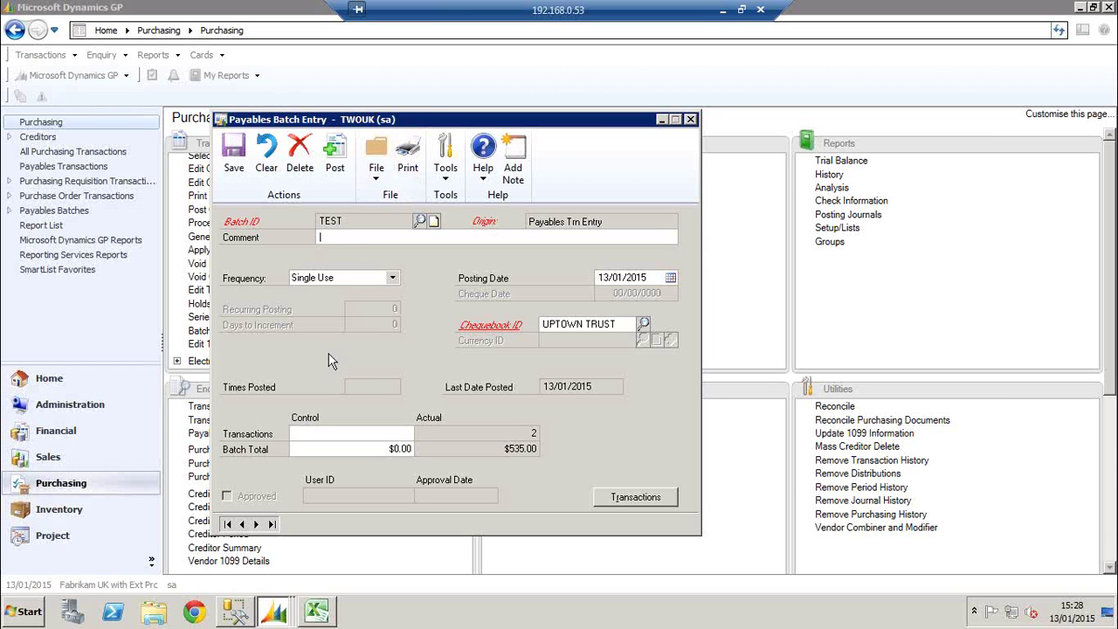
left_click(407, 164)
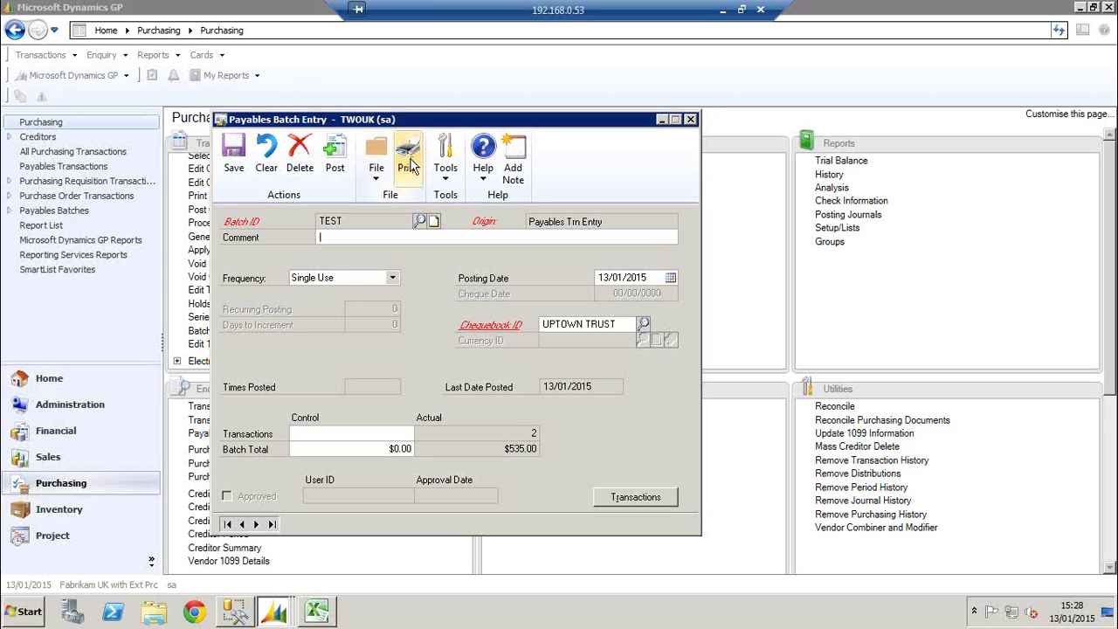
left_click(408, 164)
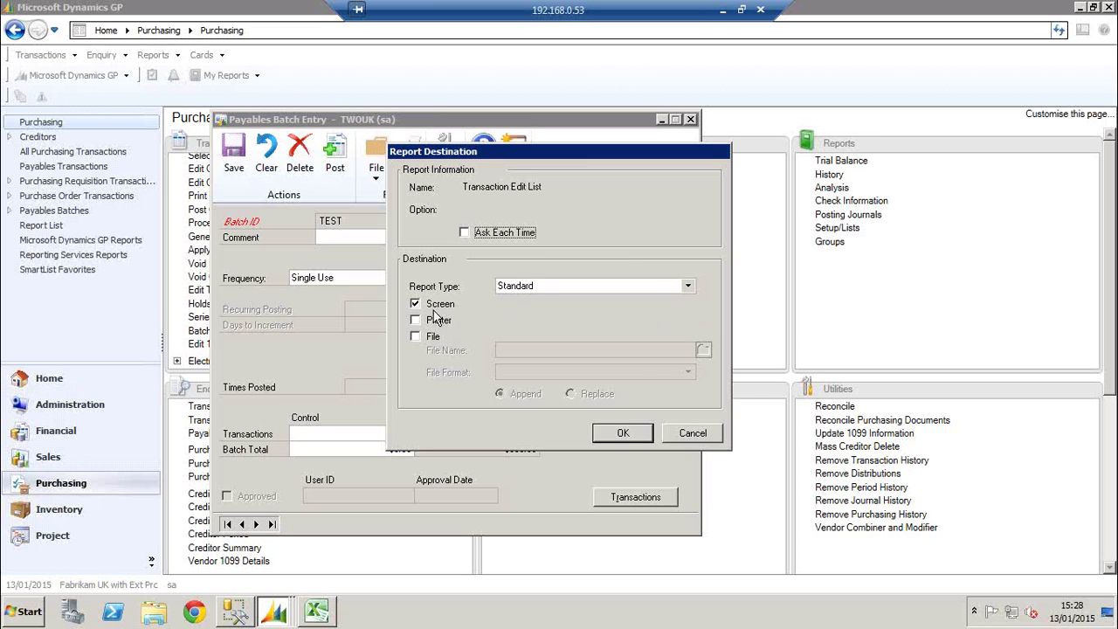
left_click(621, 431)
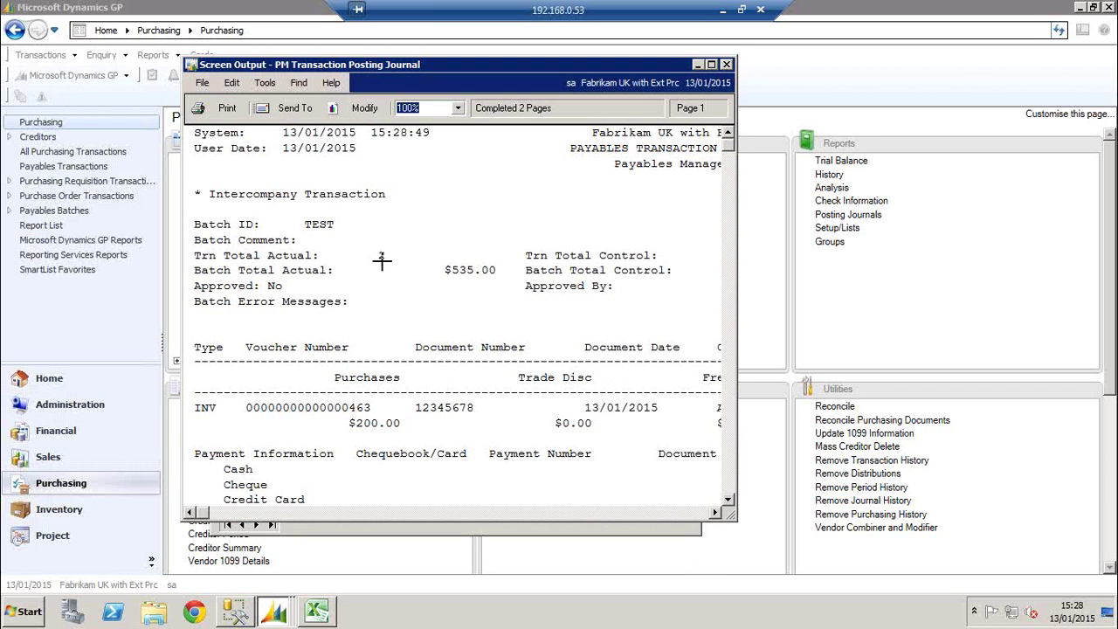
Maximise the TEST edit list, review the BILL invoice's errors and GL row 500-6150-00, then close it
left_click(362, 257)
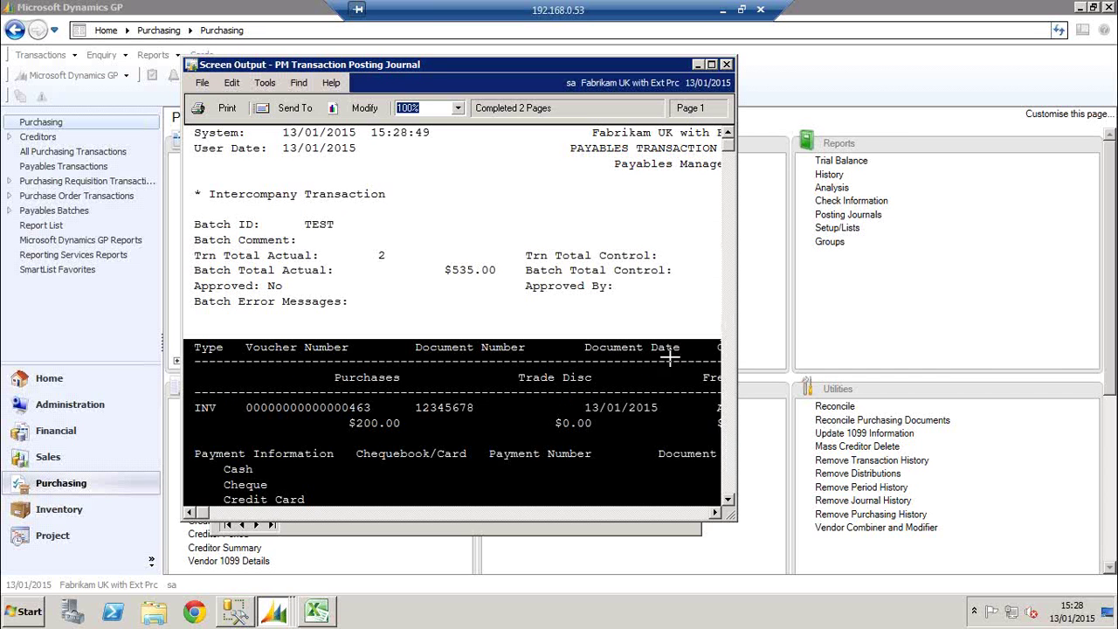
left_click(714, 512)
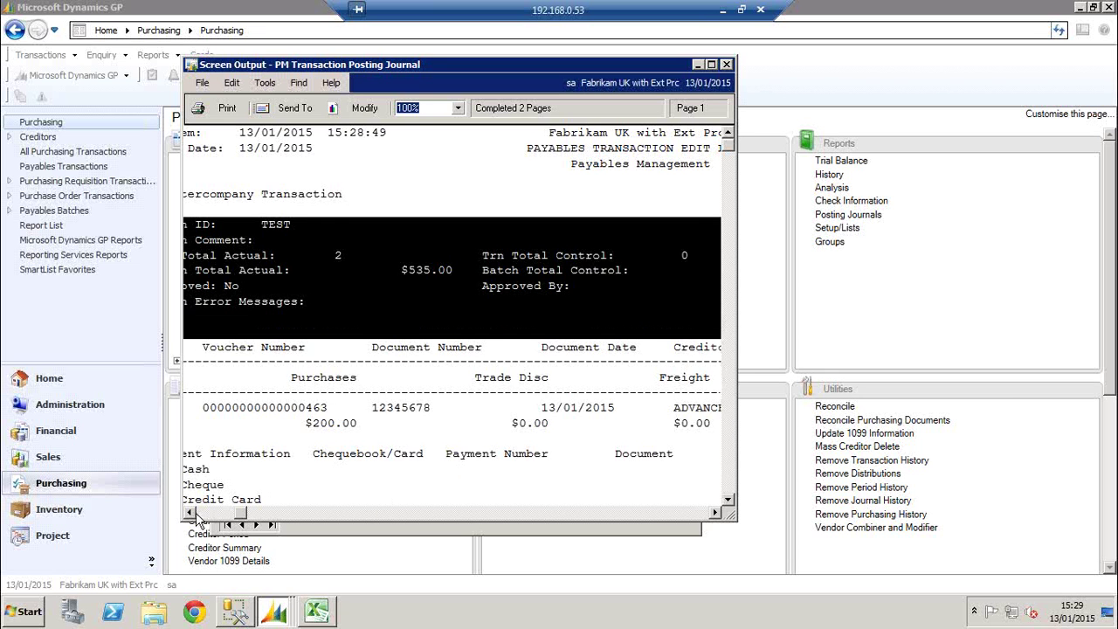
left_click(194, 514)
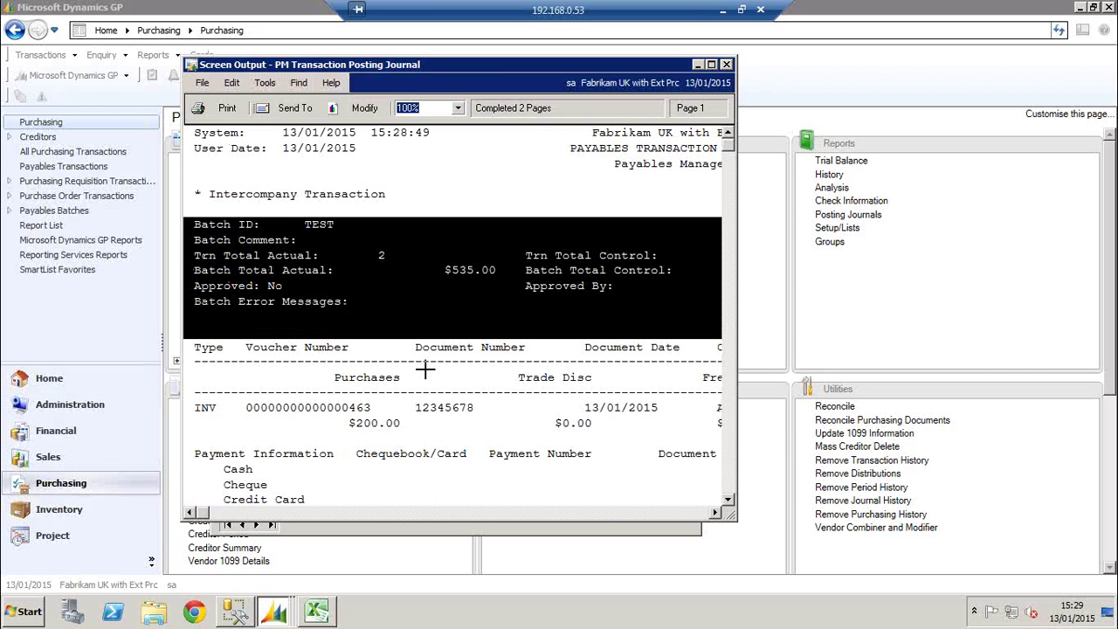
left_click(711, 65)
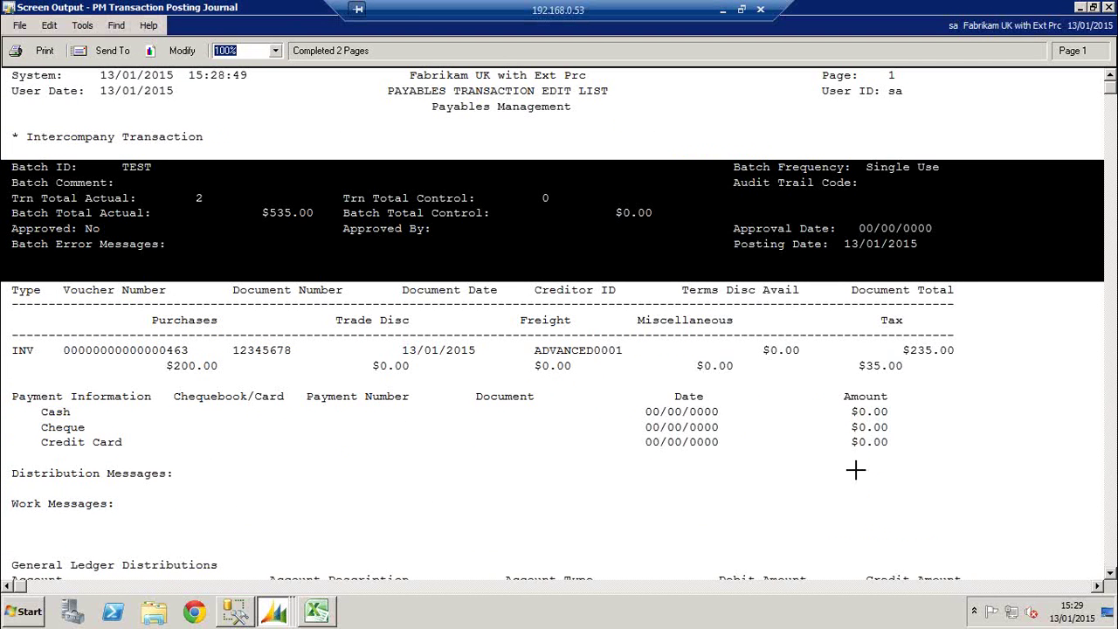
left_click(318, 425)
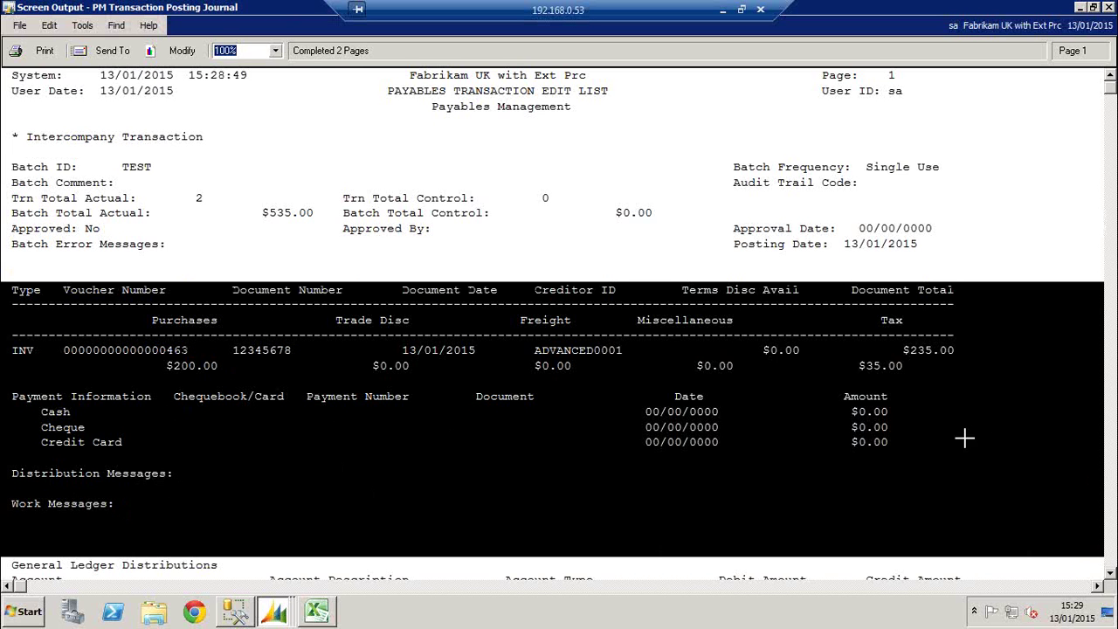
left_click(1111, 576)
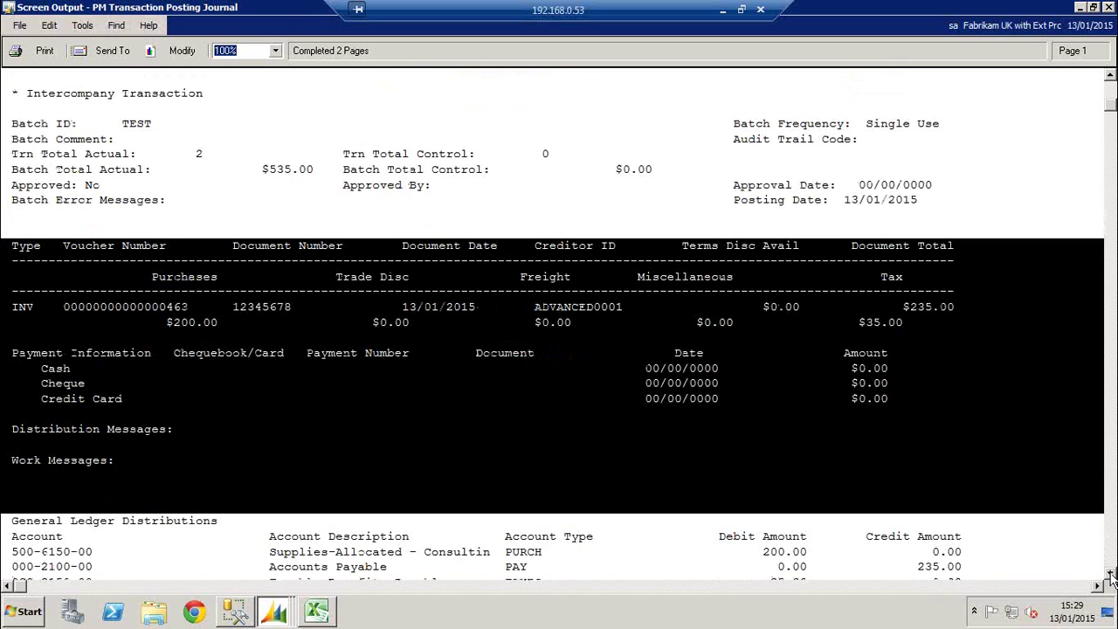
left_click(1111, 576)
left_click(1111, 576)
scroll(1111, 578, "down", 10)
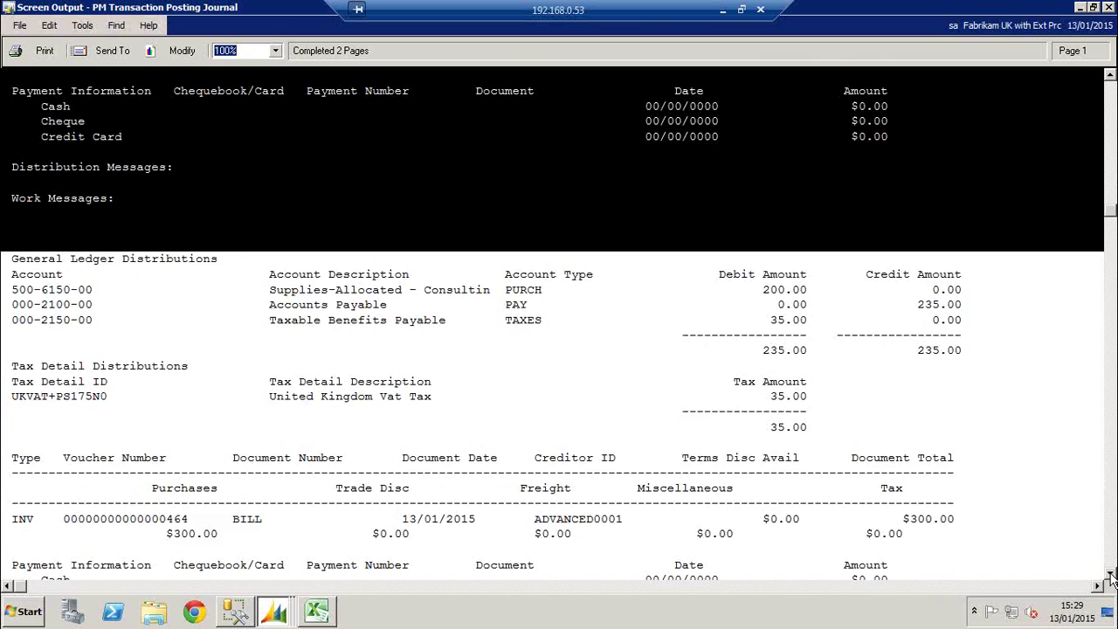
left_click(124, 271)
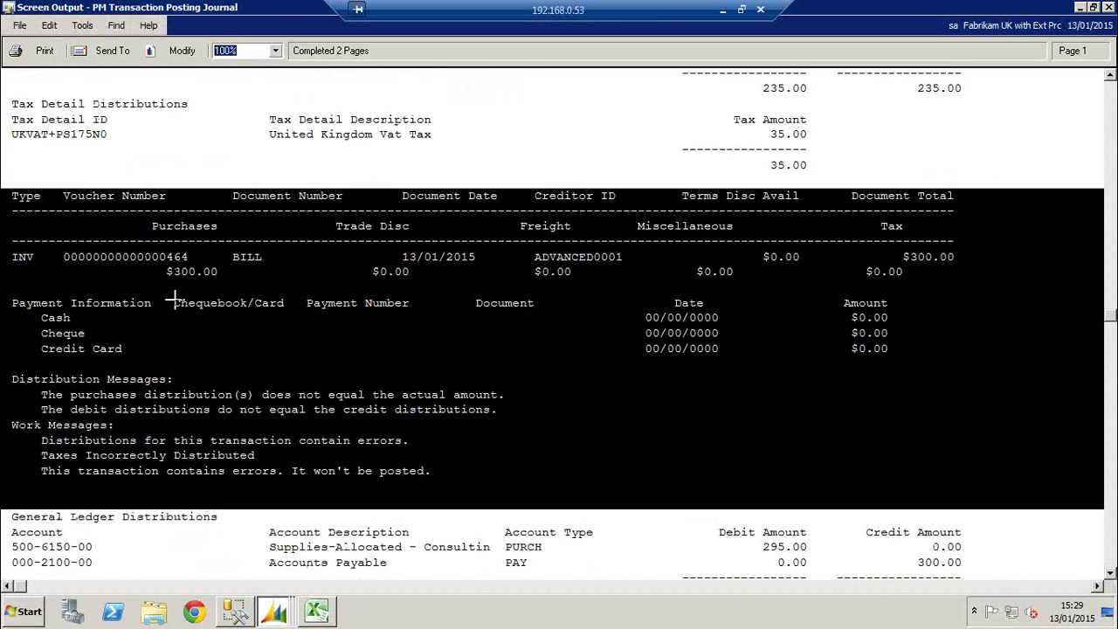
left_click(548, 543)
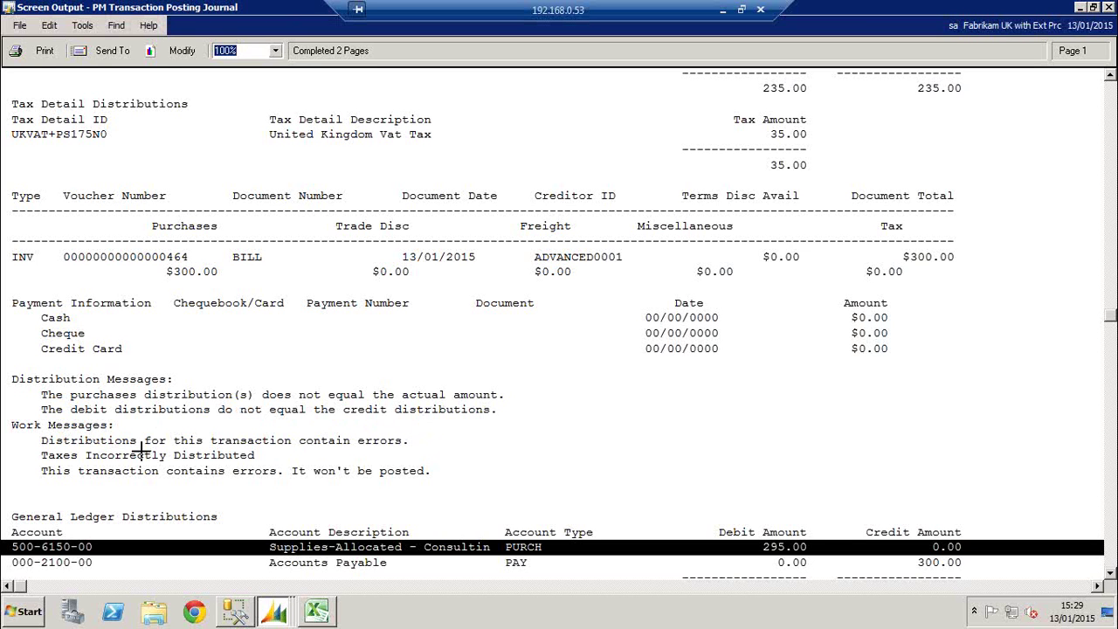
left_click(190, 461)
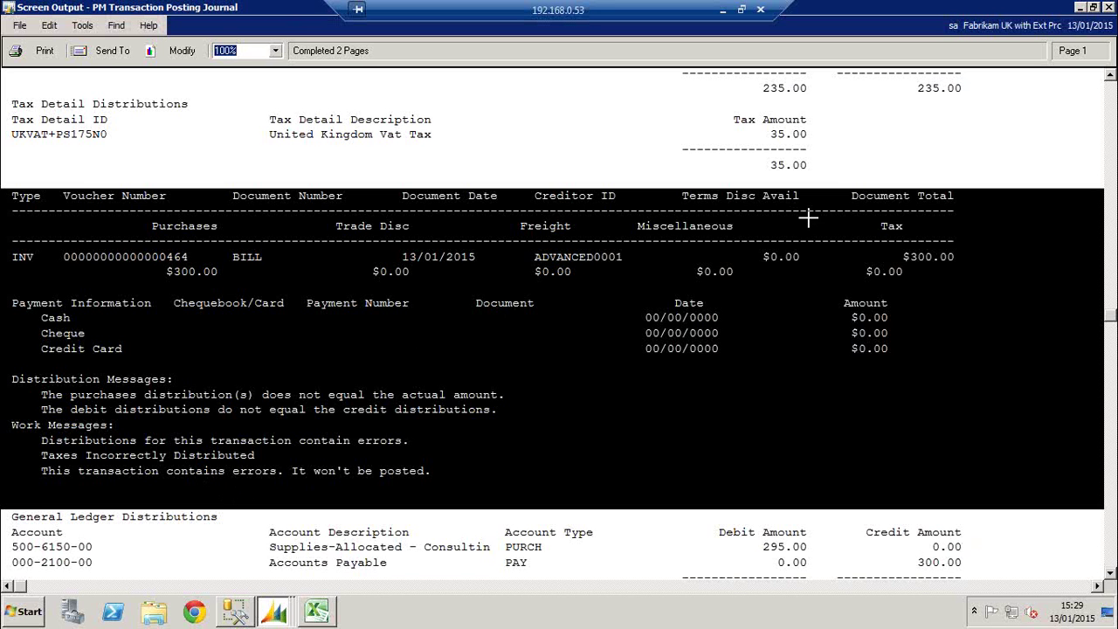
left_click(830, 166)
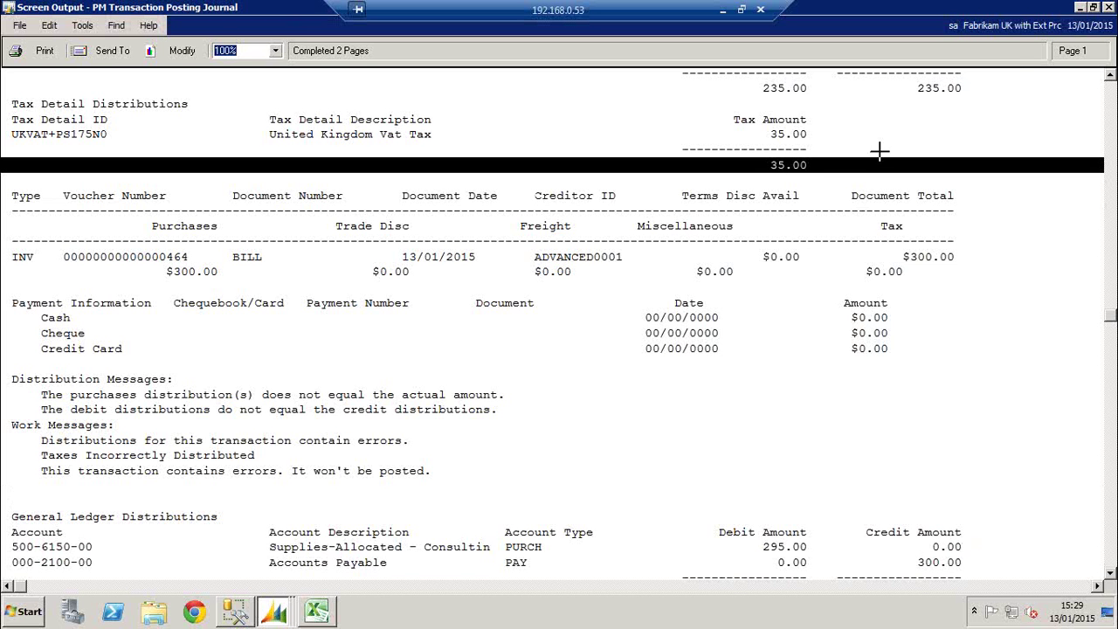
left_click(1107, 8)
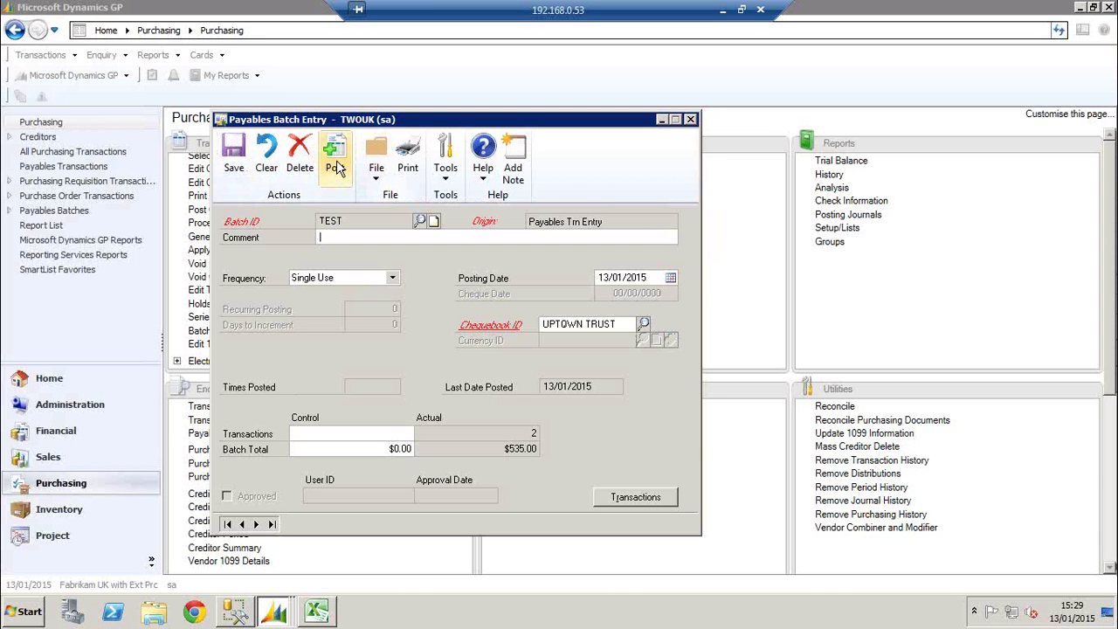
Post batch TEST with the posting journal to screen, skip the other reports, acknowledge the errors
left_click(336, 166)
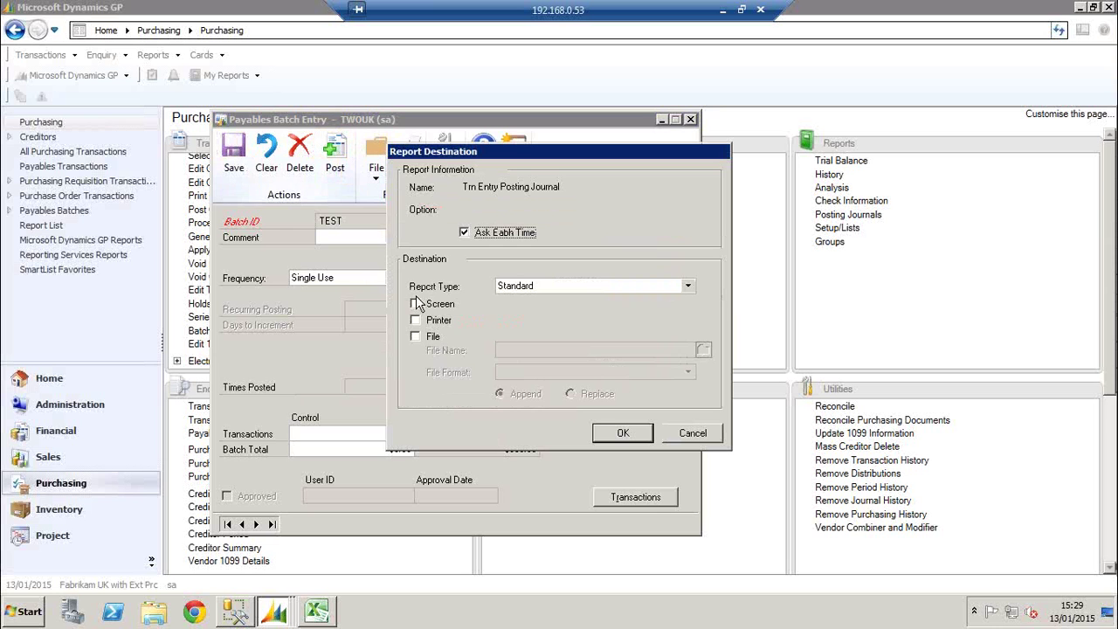
left_click(434, 302)
left_click(623, 432)
left_click(694, 434)
left_click(691, 433)
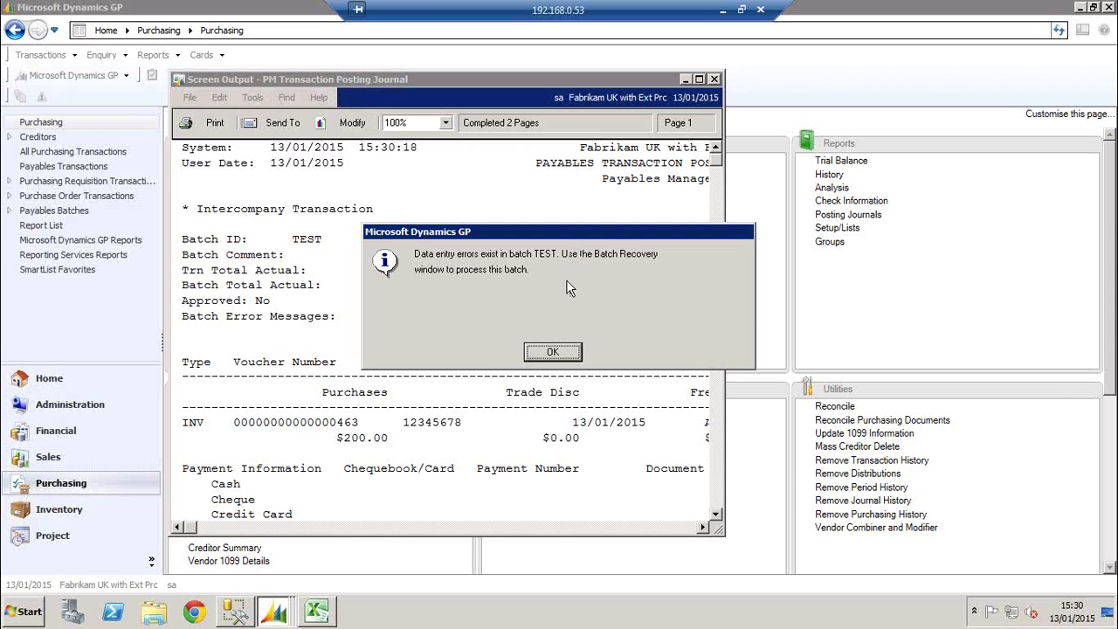
left_click(559, 351)
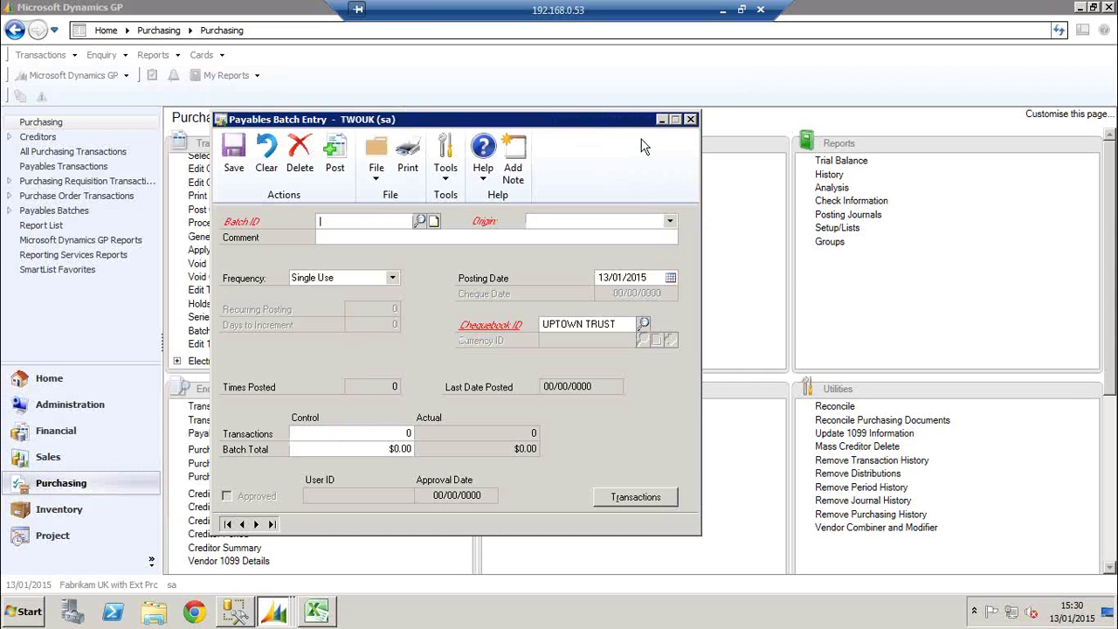
Run Batch Recovery on the marked TEST Payables Trn Entry batch, then return to Purchasing
left_click(690, 119)
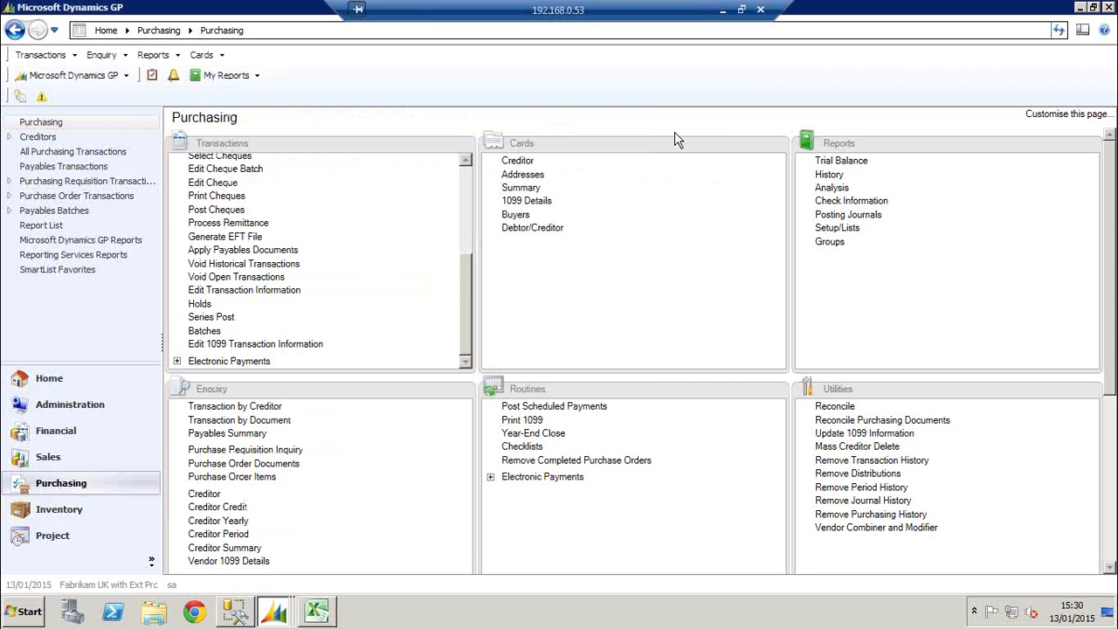
left_click(70, 404)
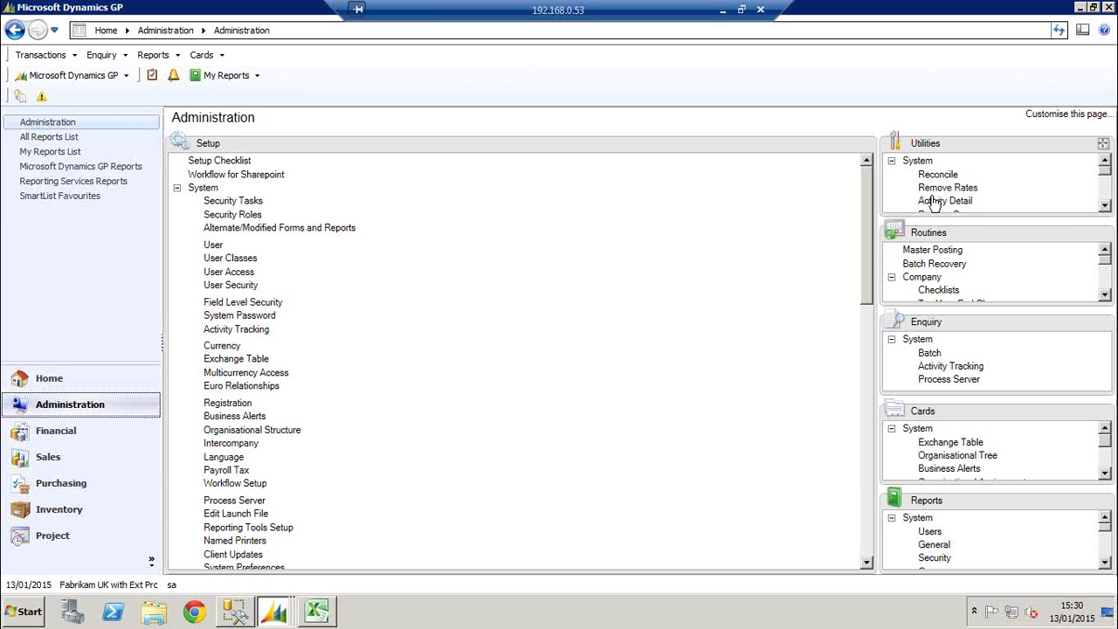
left_click(934, 264)
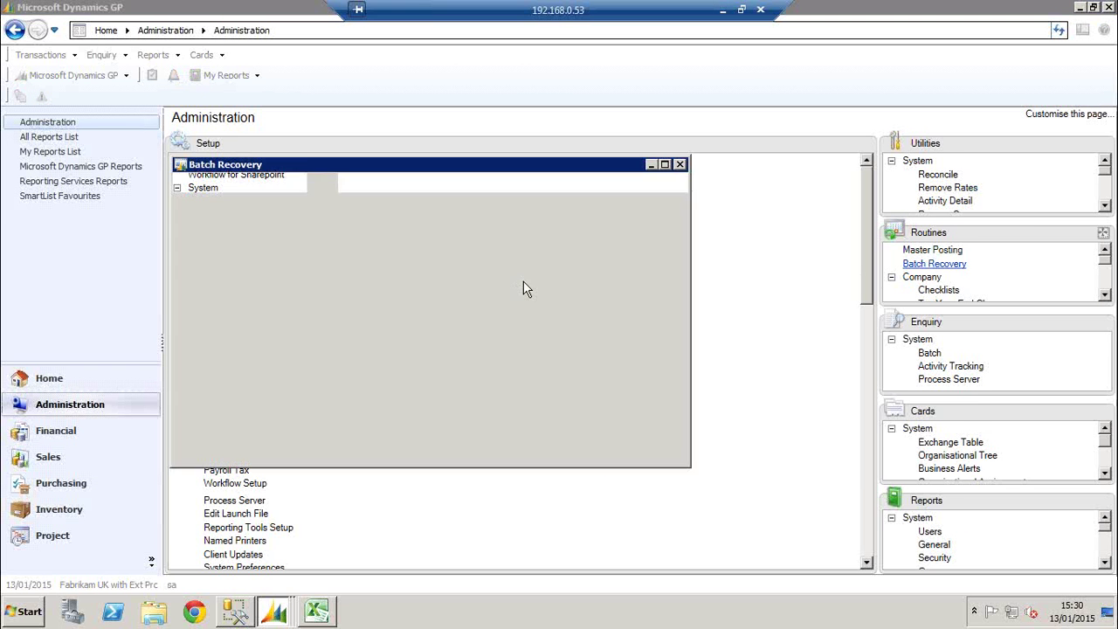
left_click(188, 346)
left_click(198, 192)
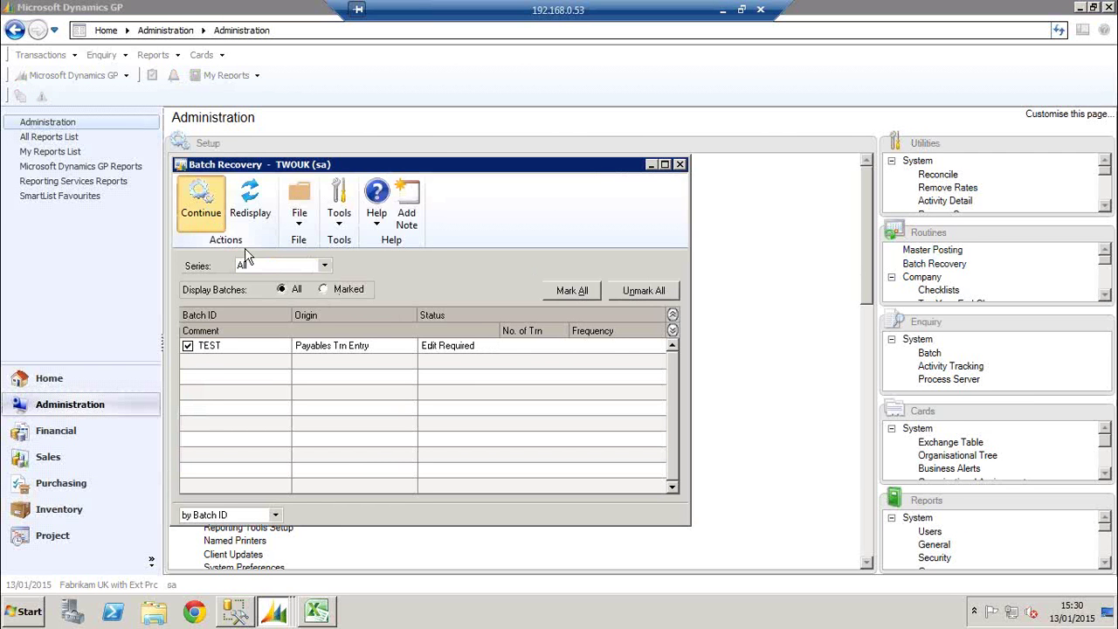
left_click(679, 164)
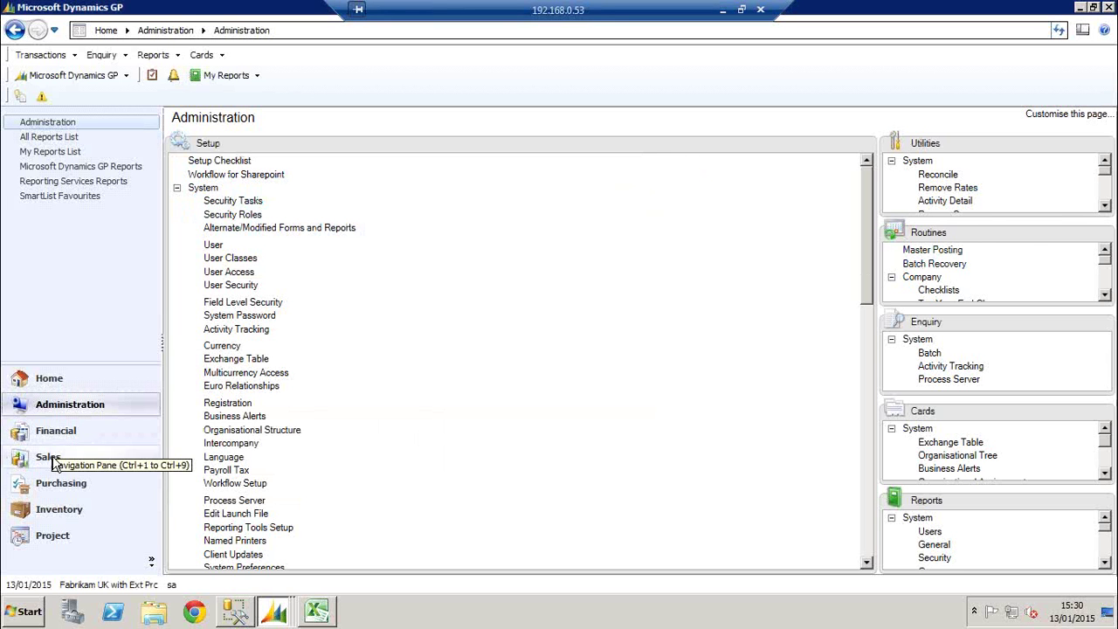
left_click(52, 485)
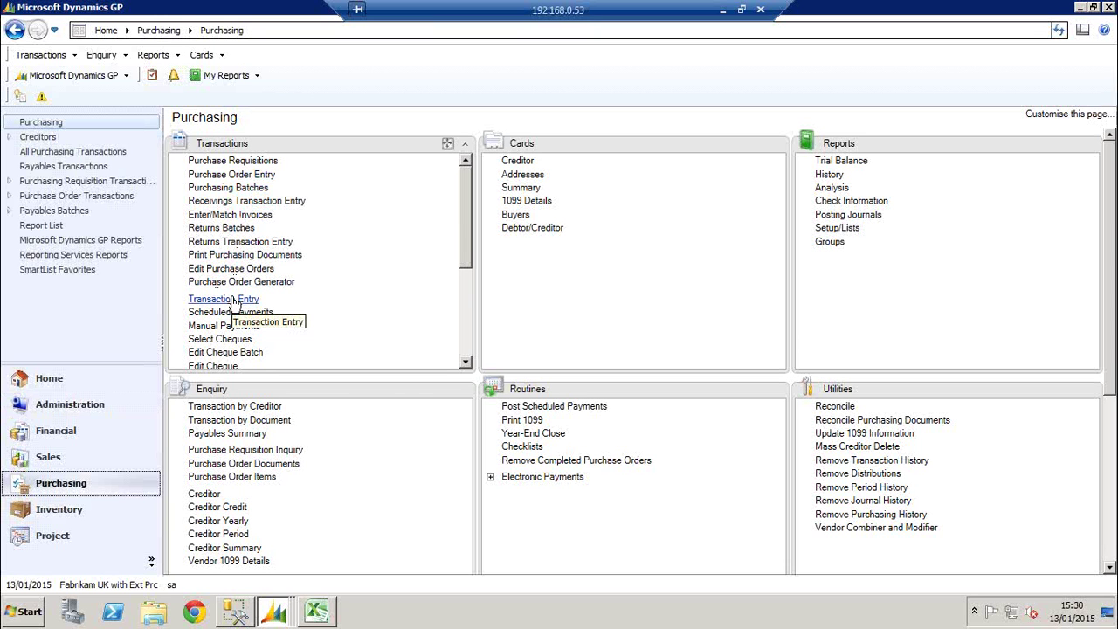
Load the TEST batch and open voucher 464 in Transaction Entry
left_click(464, 321)
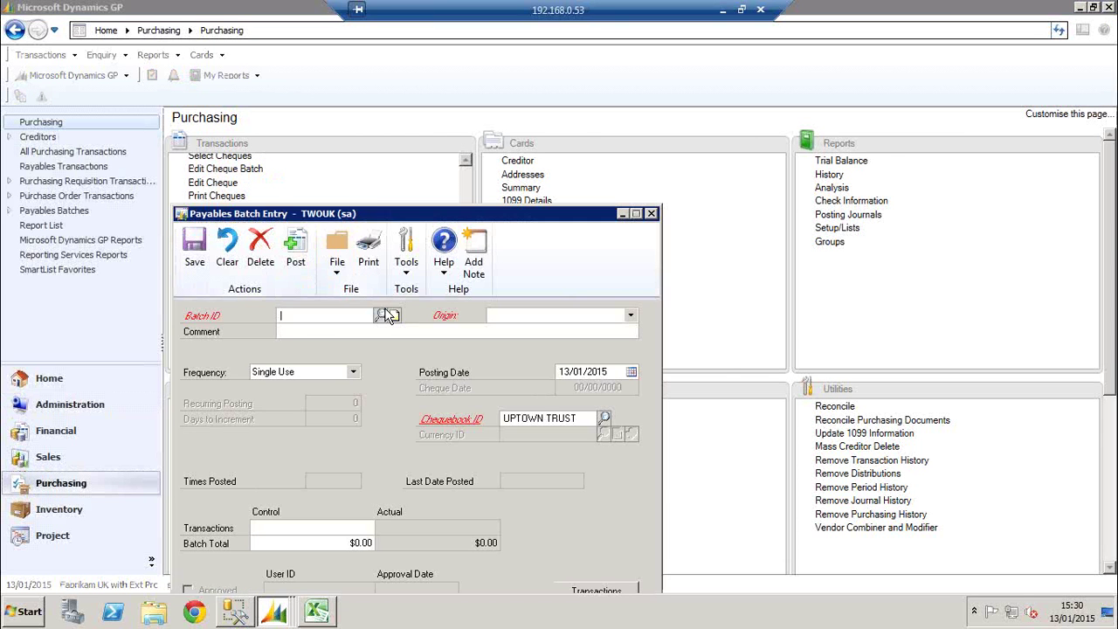
left_click(380, 314)
left_click(267, 395)
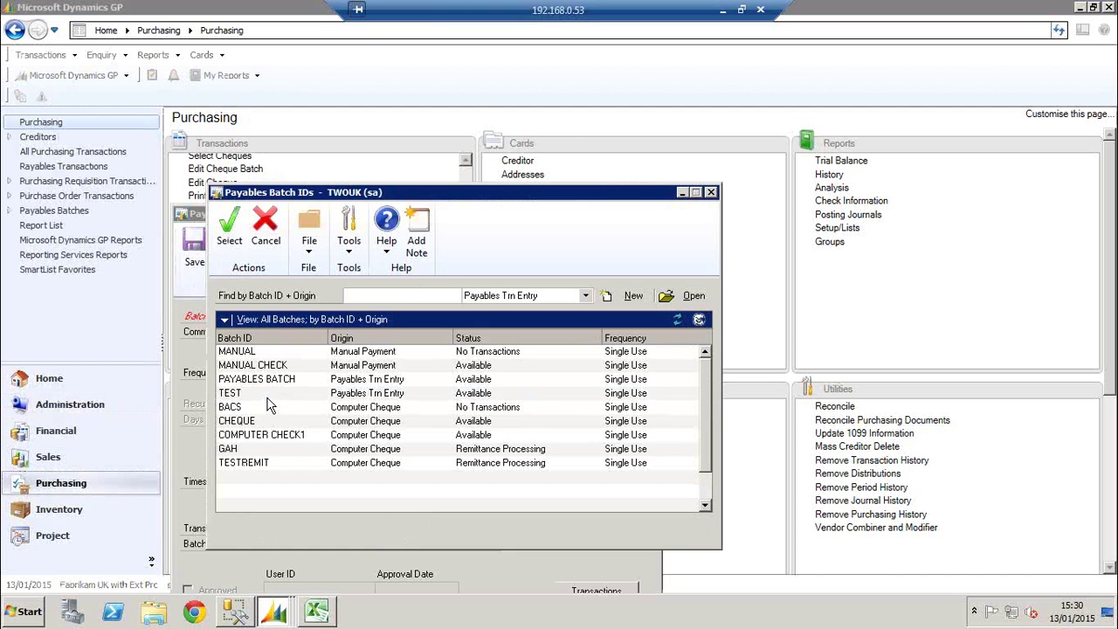
double_click(267, 398)
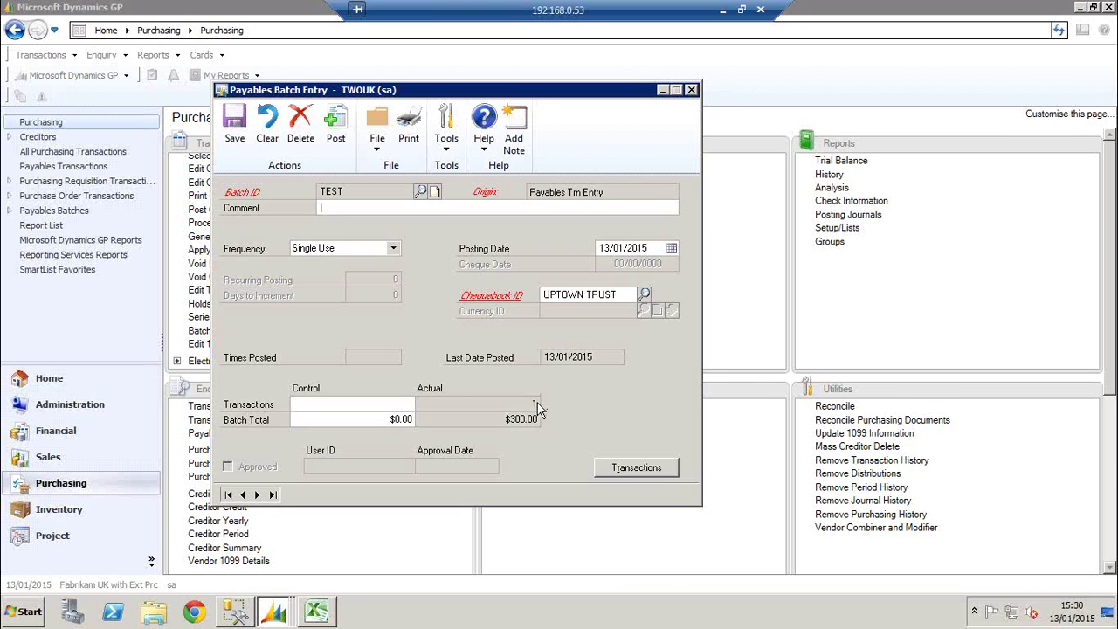
left_click(628, 469)
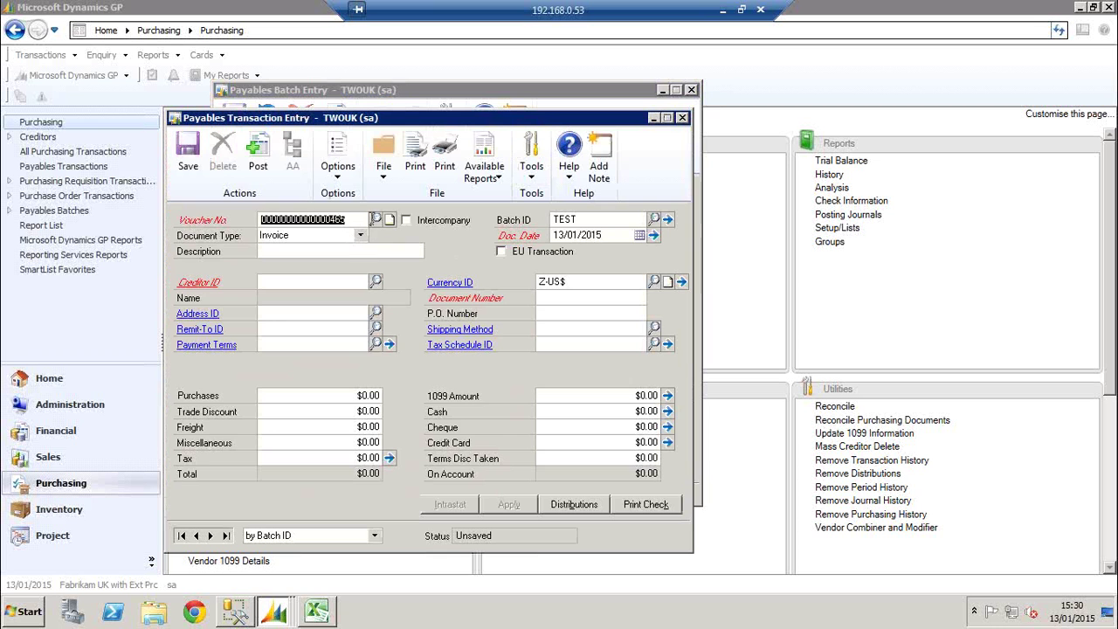
left_click(375, 219)
double_click(269, 306)
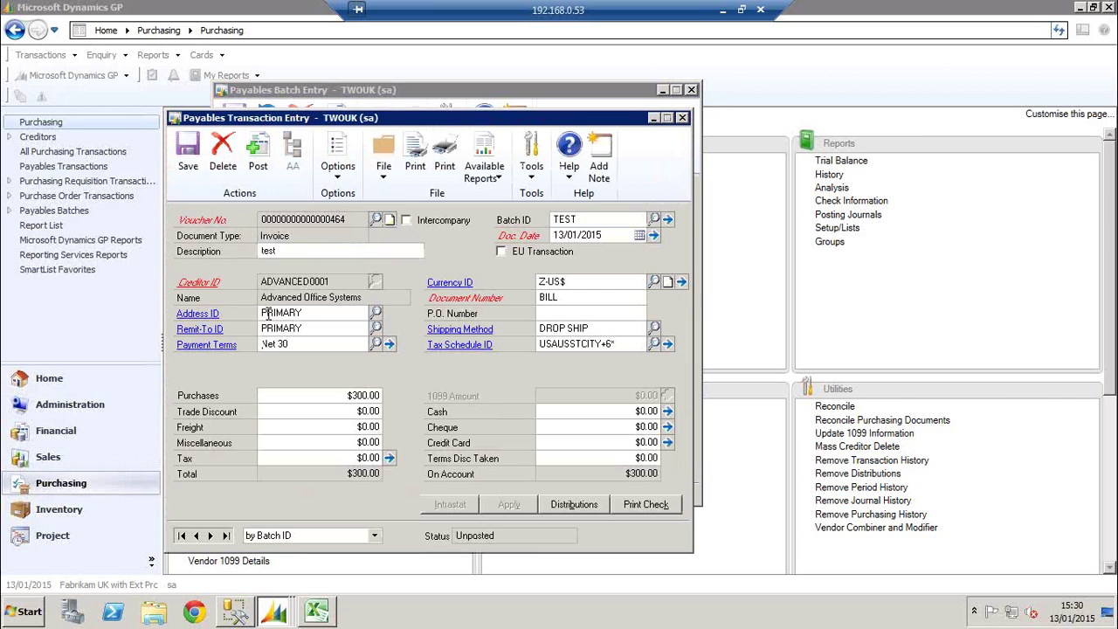
Change the 500-6150-00 distribution debit to $300.00, then bring up the invoice's tax detail lookup
left_click(546, 505)
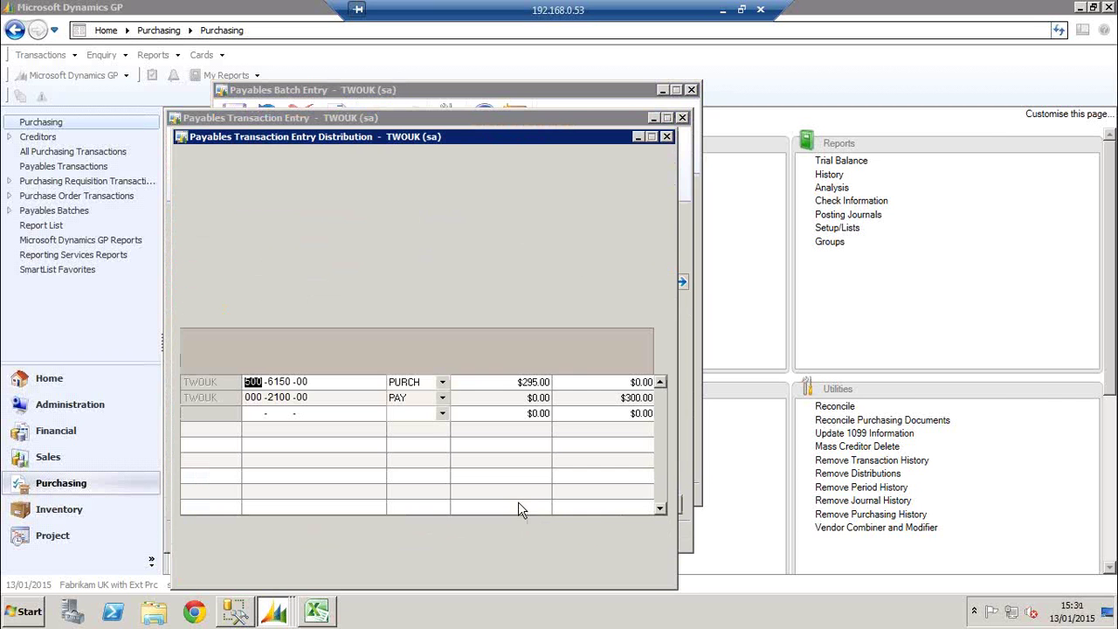
left_click(531, 383)
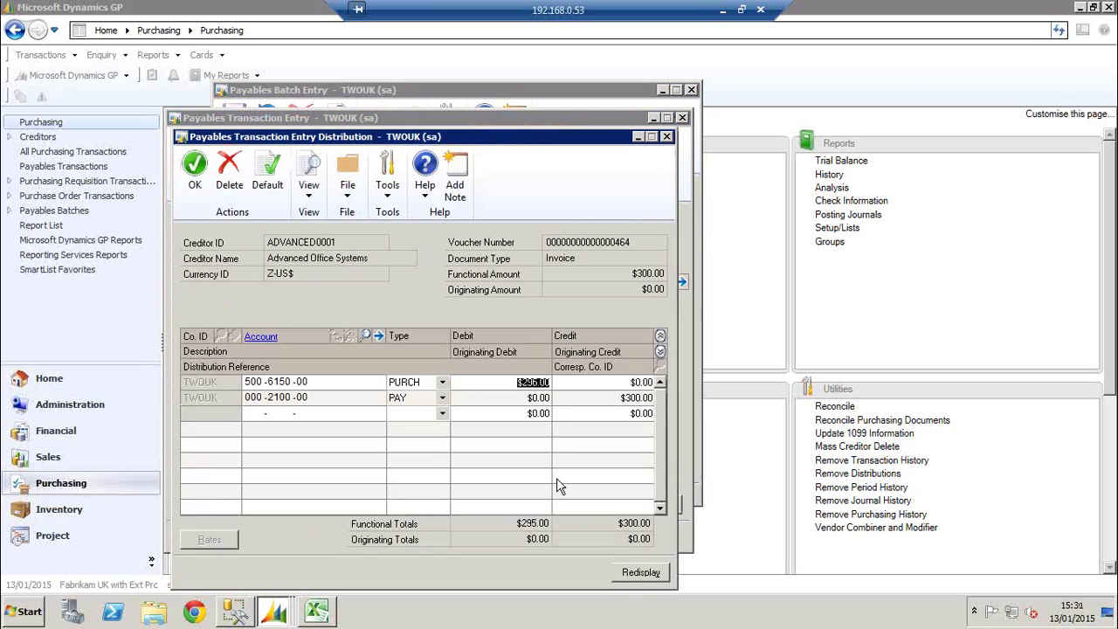
type("300")
key("Tab")
left_click(182, 159)
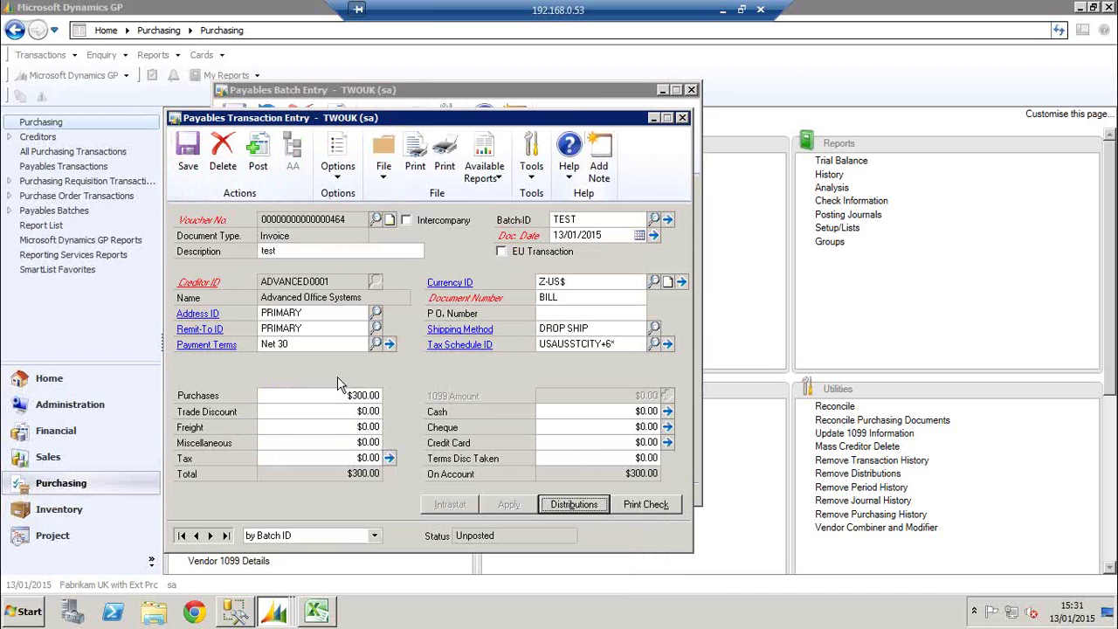
left_click(365, 458)
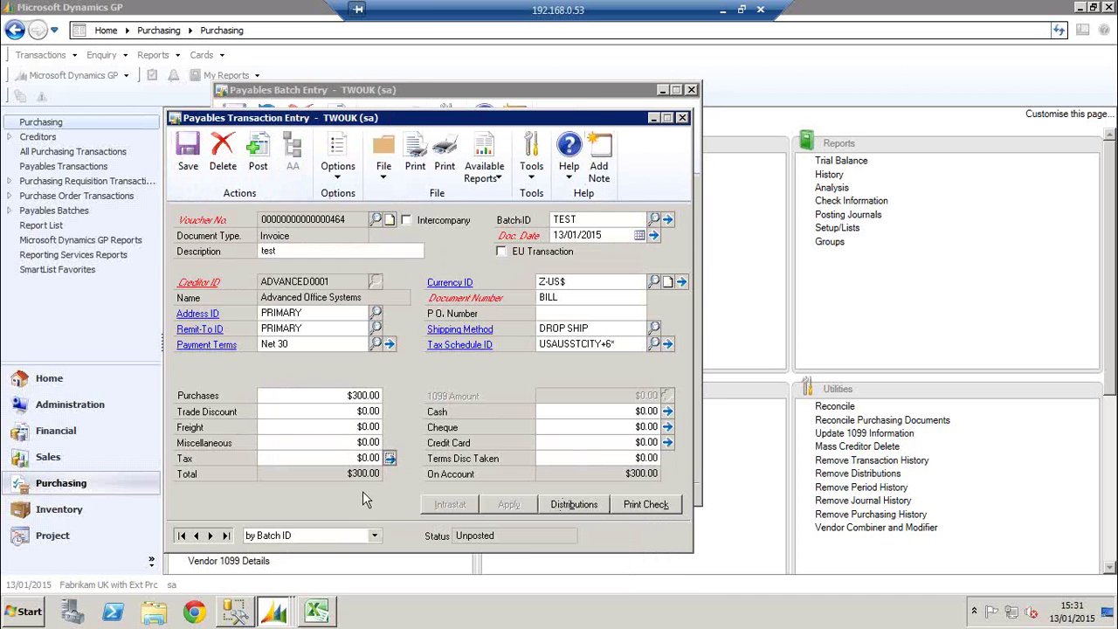
left_click(251, 288)
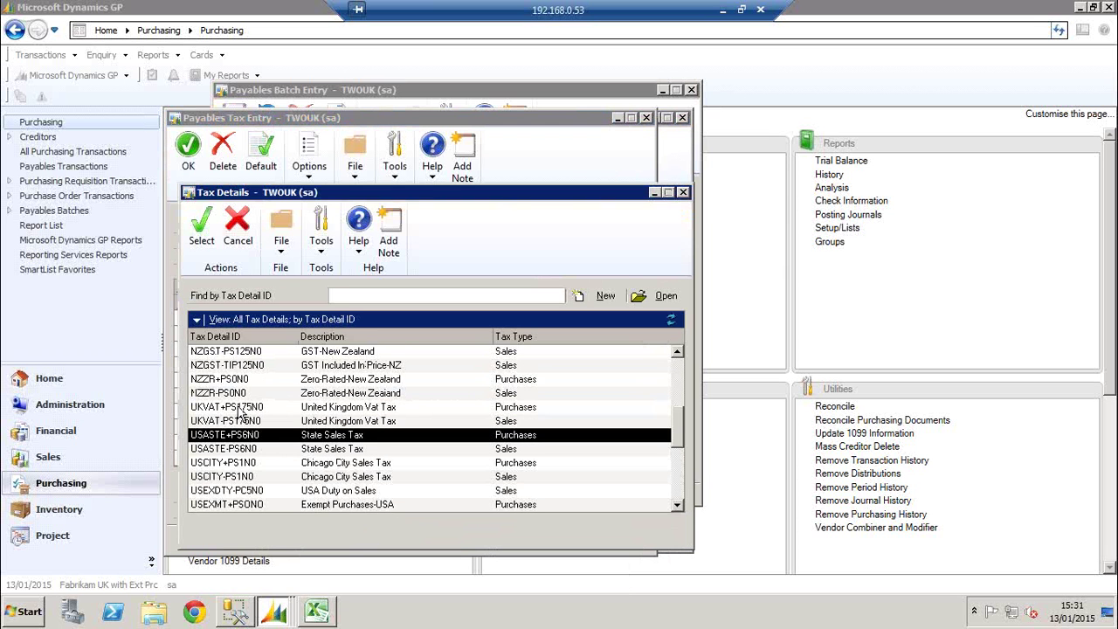
Apply the UKVAT+PS175N0 tax detail on $300.00, delete USCITY+PS1N0, and confirm $52.50 tax
double_click(241, 408)
left_click(239, 346)
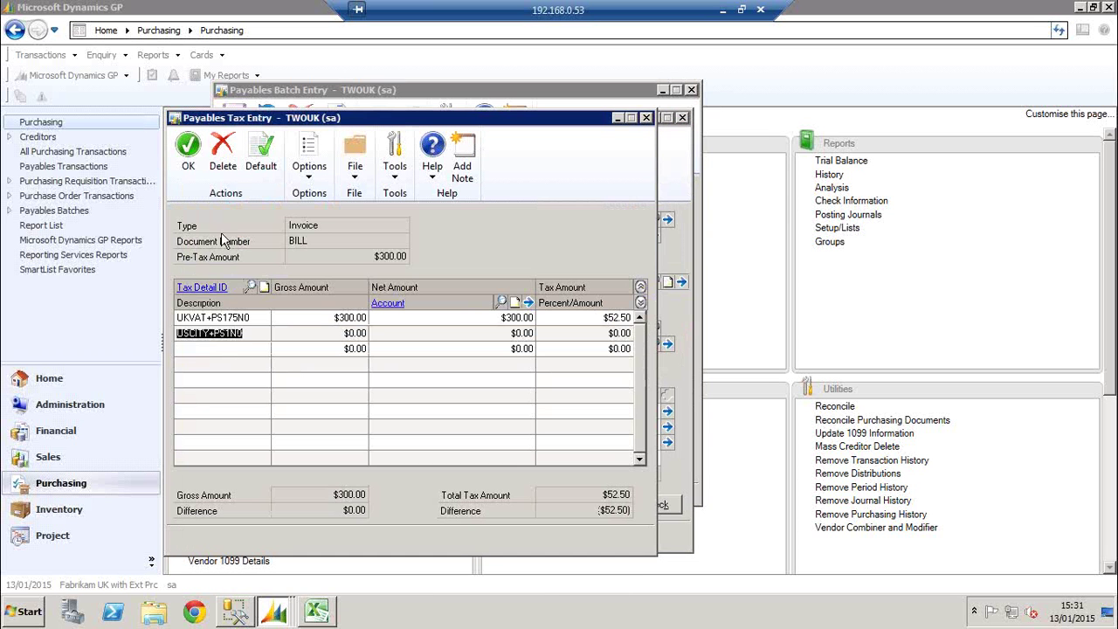
right_click(248, 336)
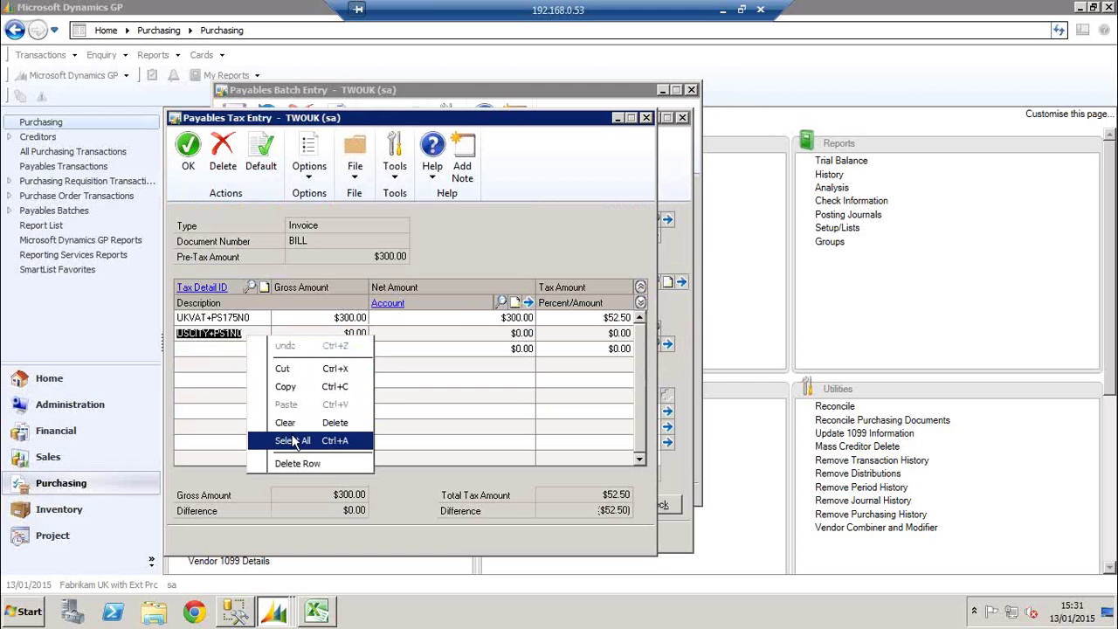
left_click(290, 463)
left_click(513, 352)
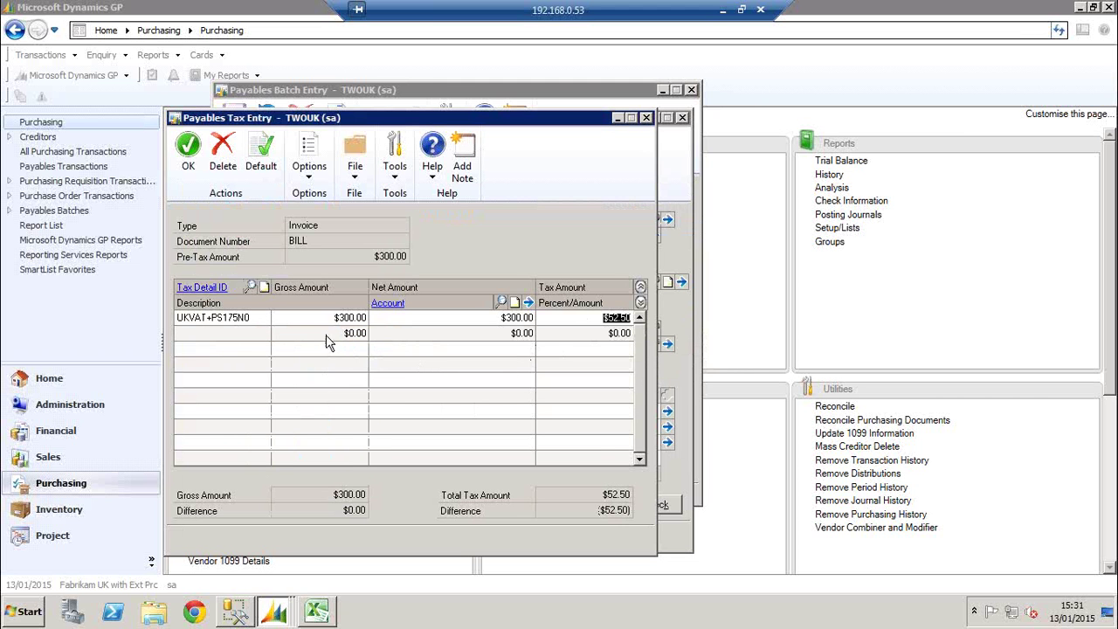
left_click(188, 150)
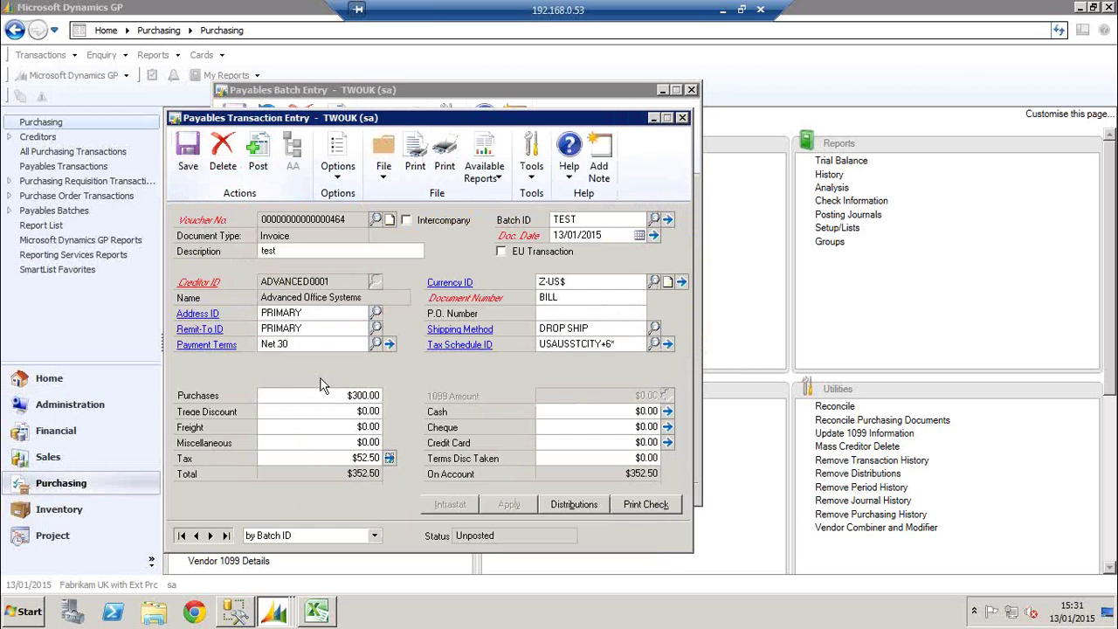
key("Tab")
Change the payable distribution's credit to $352.50
left_click(559, 505)
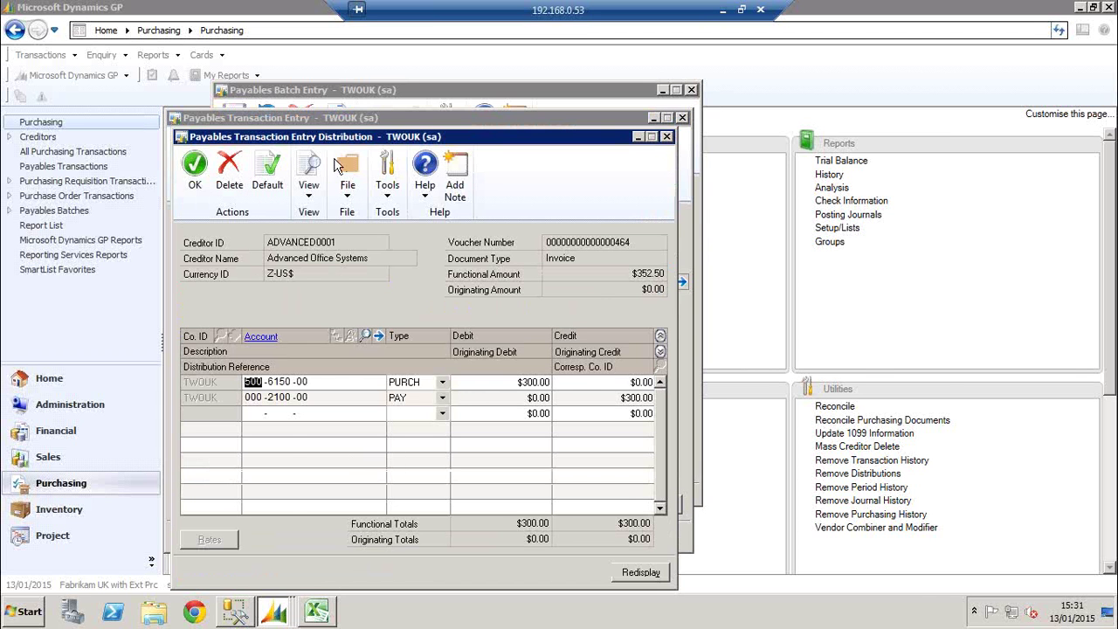
left_click_drag(405, 138, 753, 170)
left_click_drag(690, 187, 789, 135)
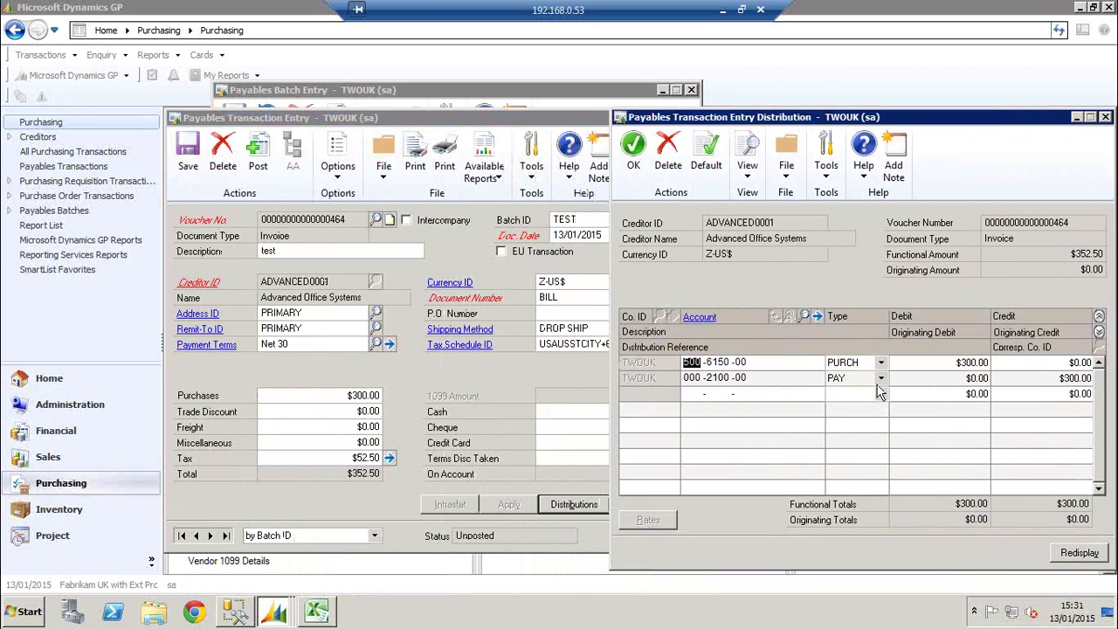
left_click(1020, 382)
type("352.50")
key("Tab")
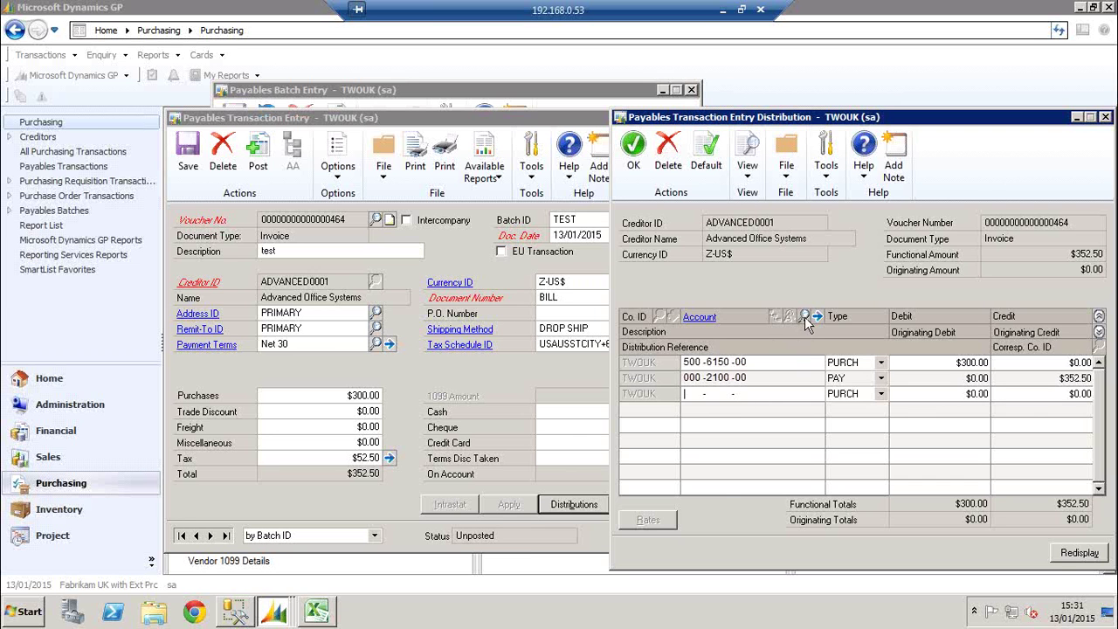
Add a TAXES line to 000-2150-00 Taxable Benefits Payable with a $52.50 debit, and save the invoice
left_click(804, 316)
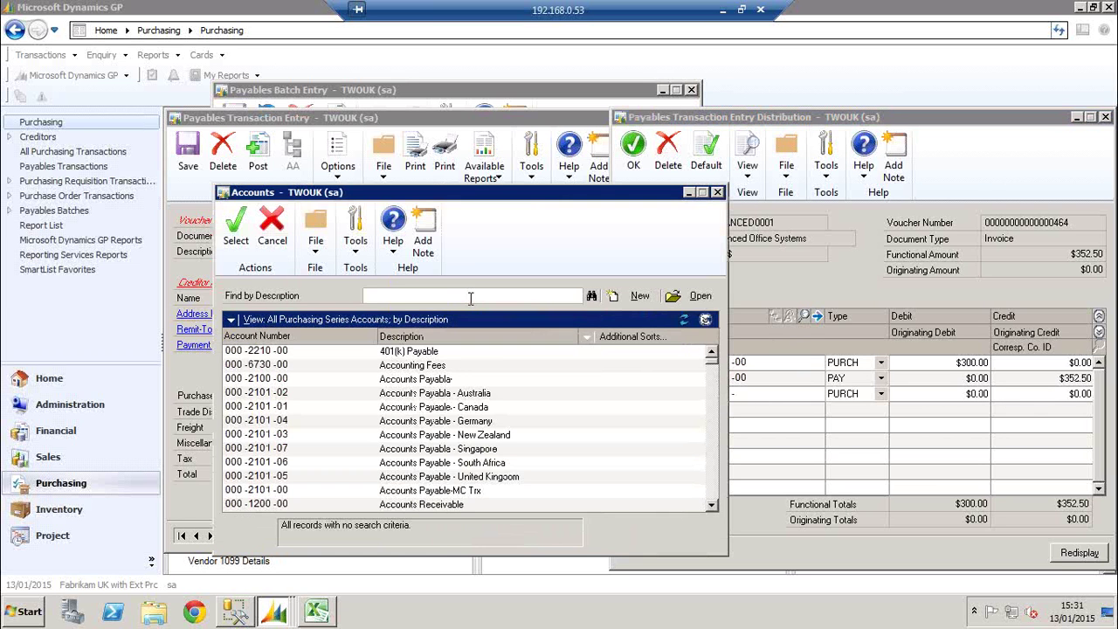
key("Return")
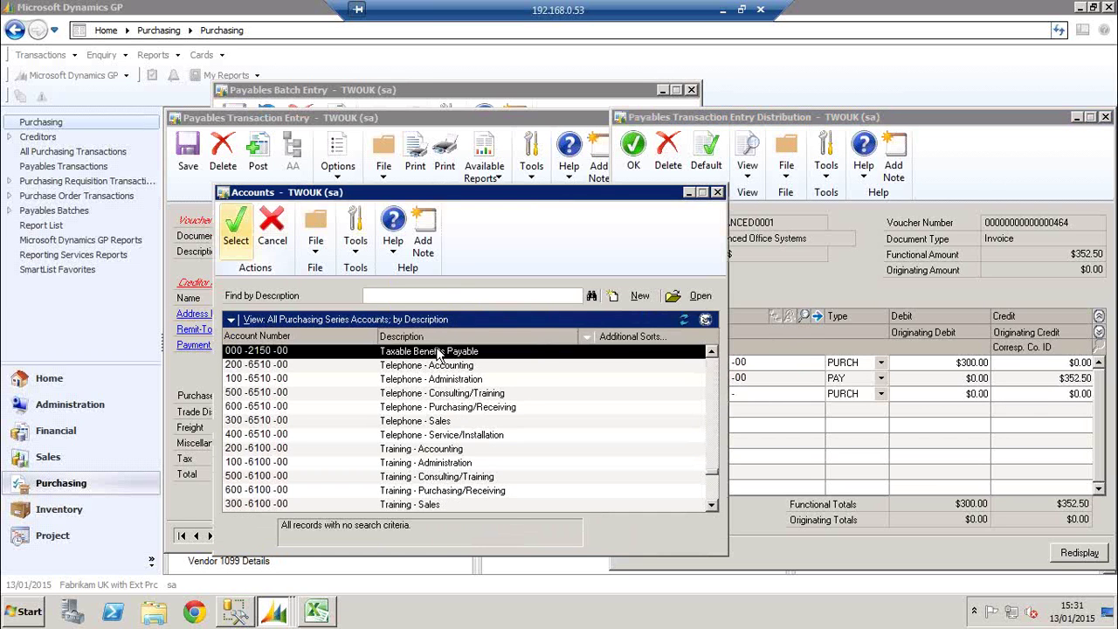
left_click(880, 393)
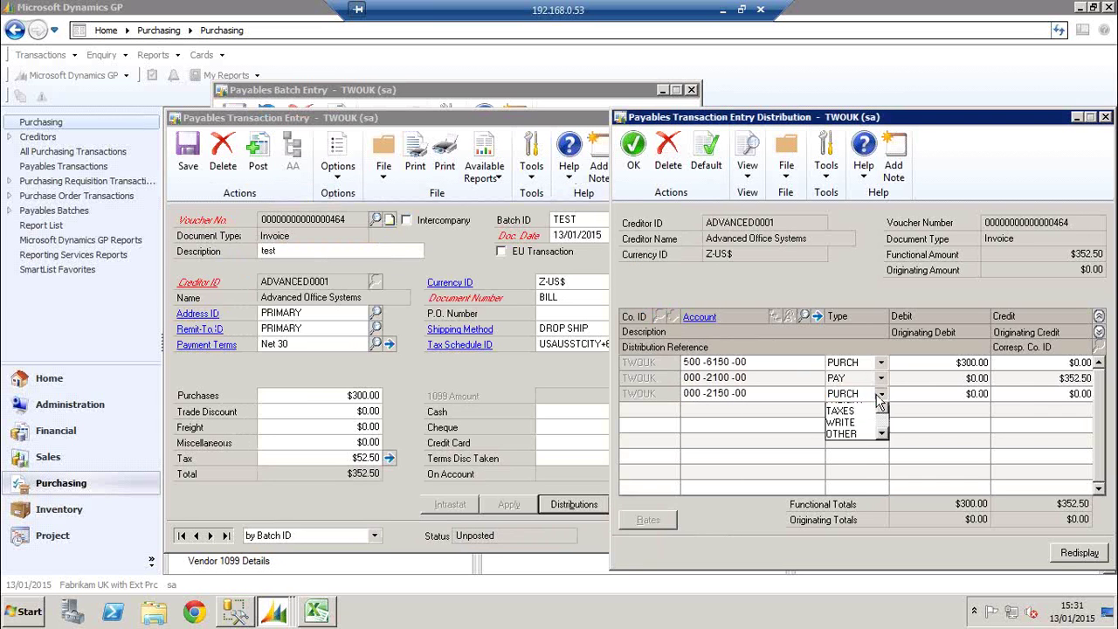
left_click(845, 466)
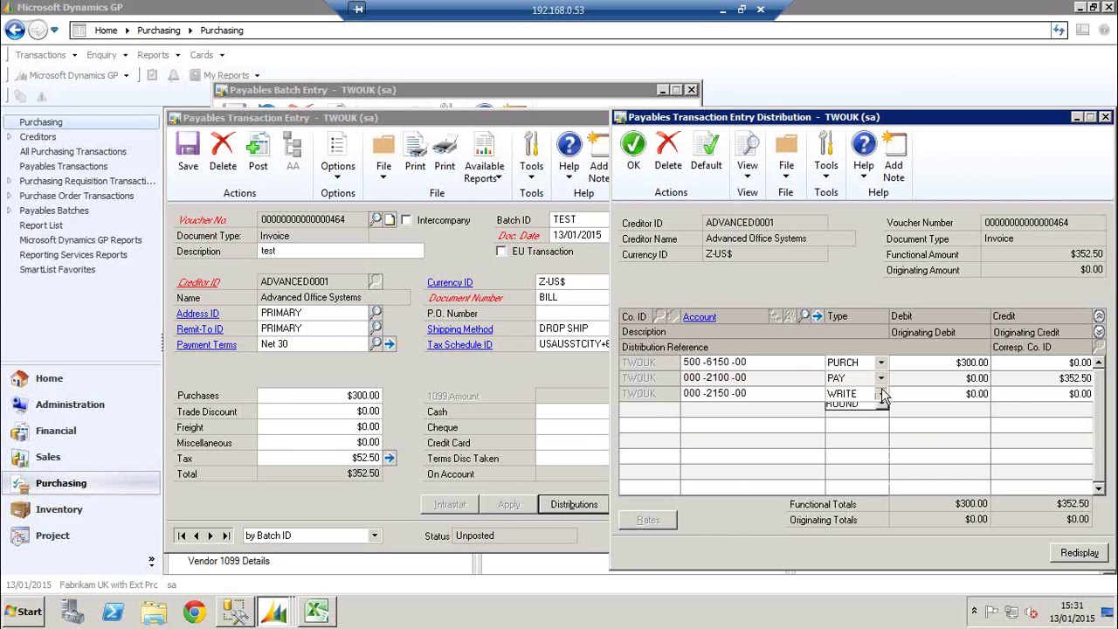
left_click(880, 393)
left_click(870, 409)
key("Tab")
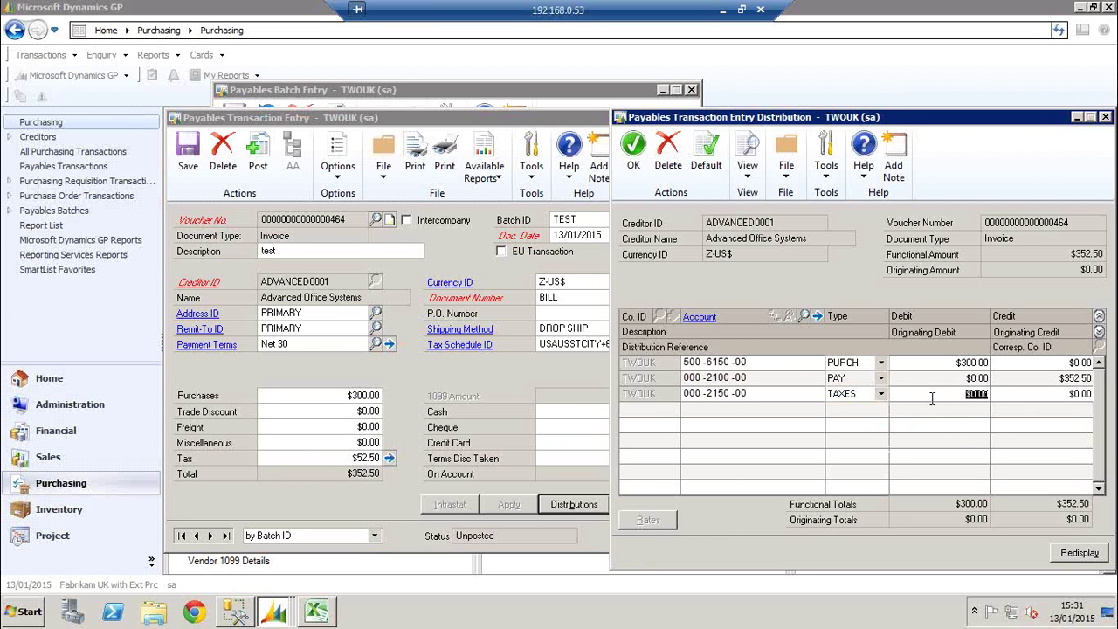
type("52.50")
key("Tab")
key("Tab")
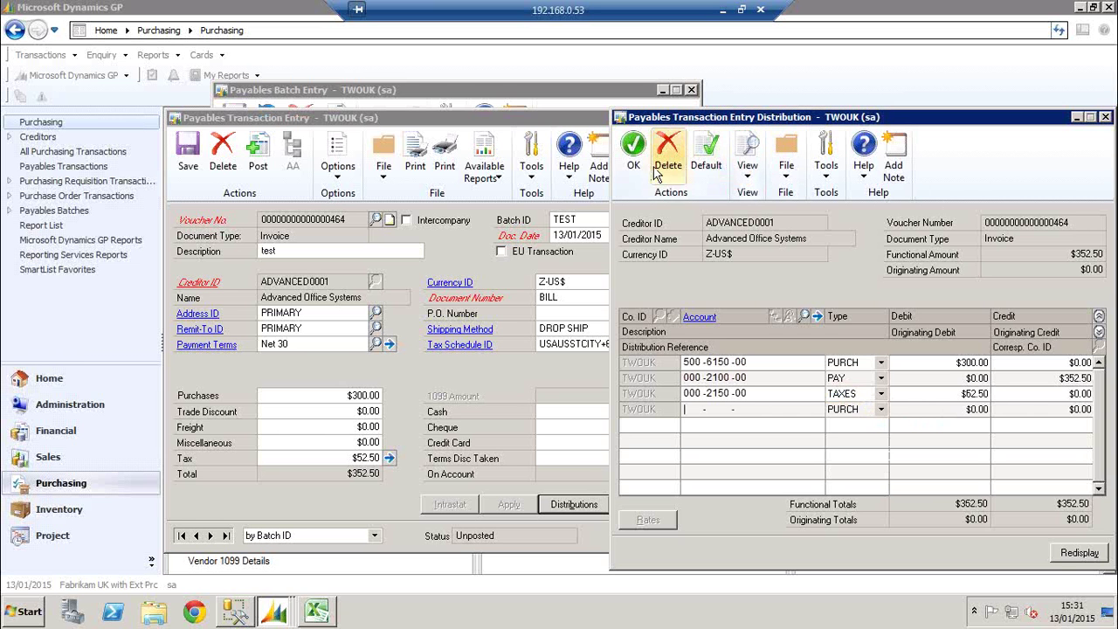
left_click(633, 151)
left_click(188, 150)
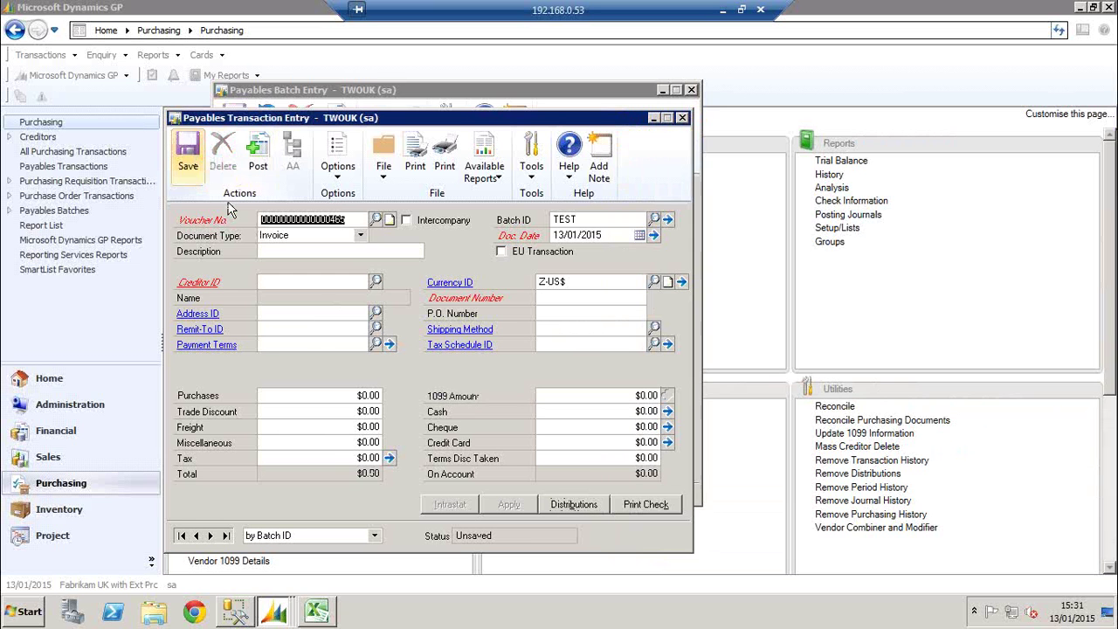
Load the TEST batch and print its transaction edit list to the screen
left_click(683, 119)
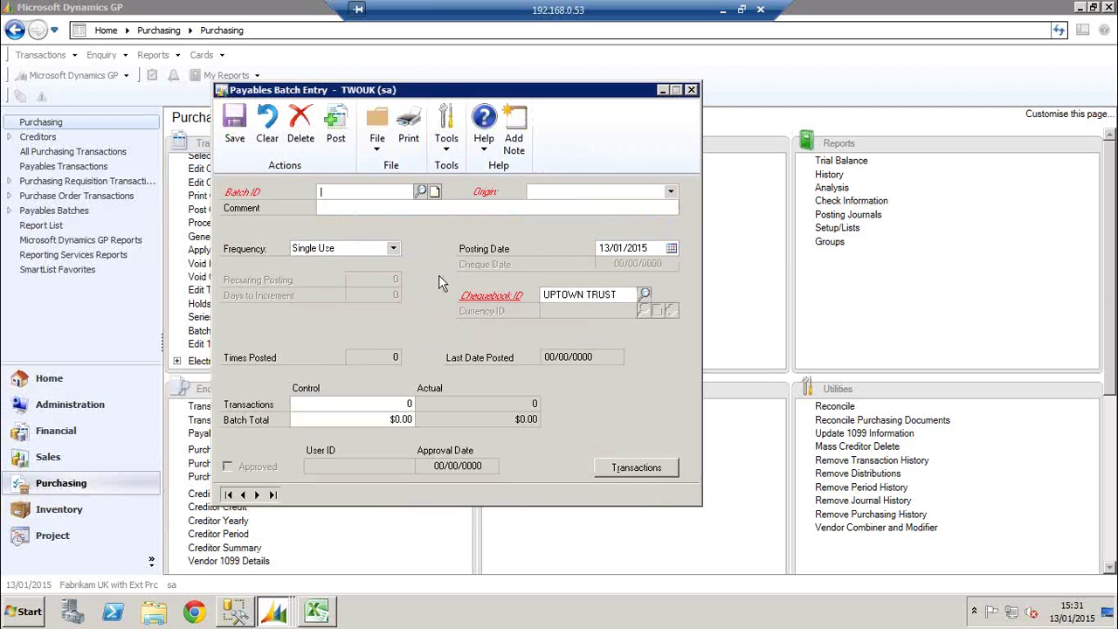
left_click(419, 191)
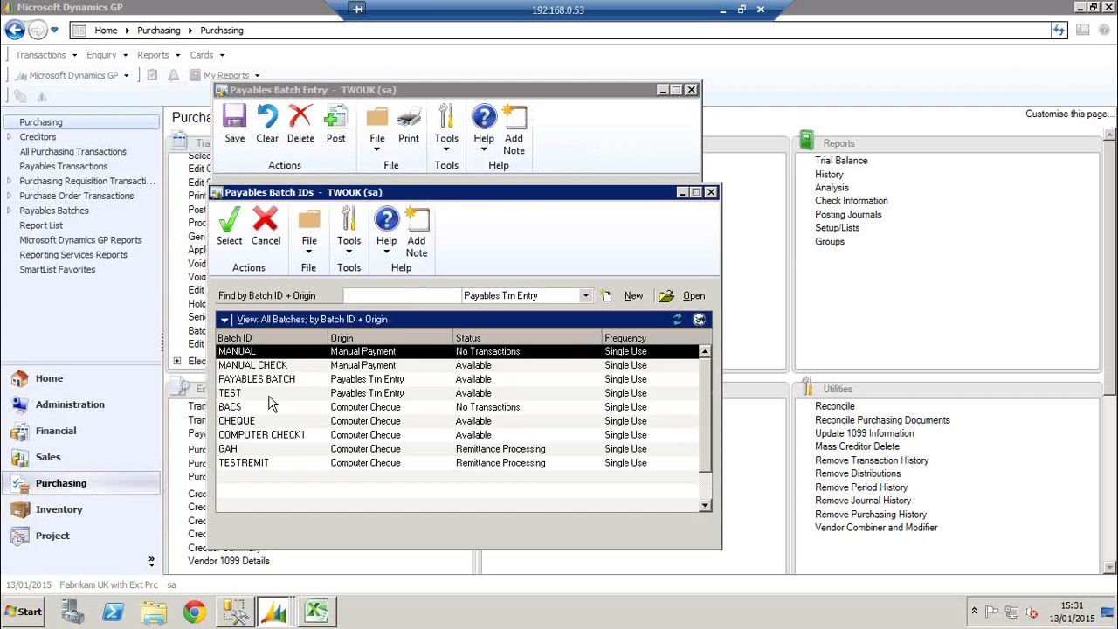
double_click(260, 397)
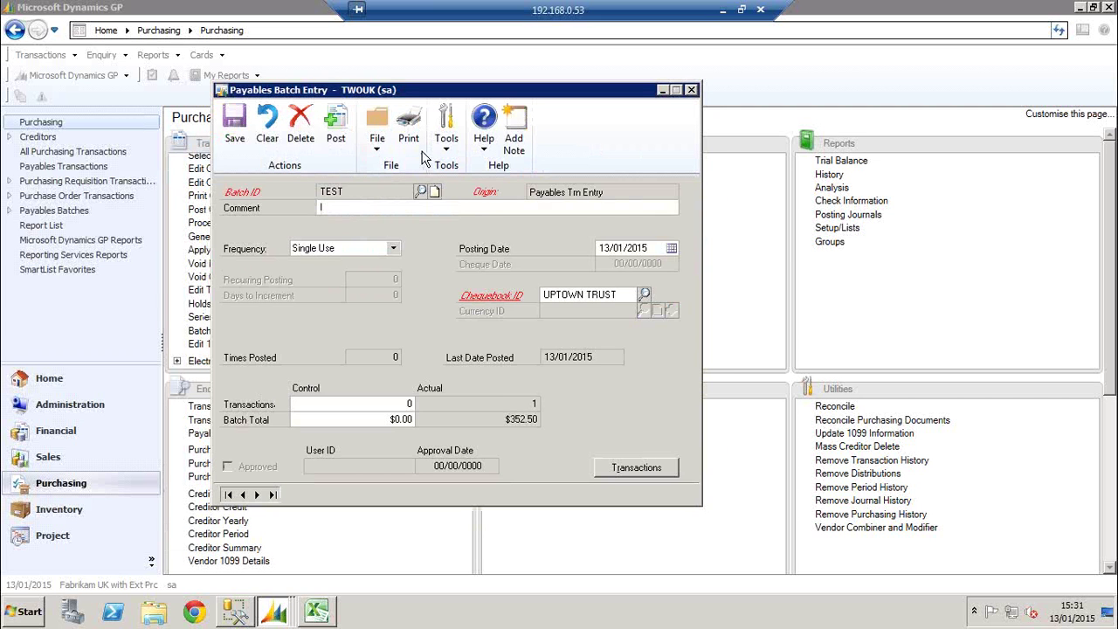
left_click(408, 132)
left_click(615, 434)
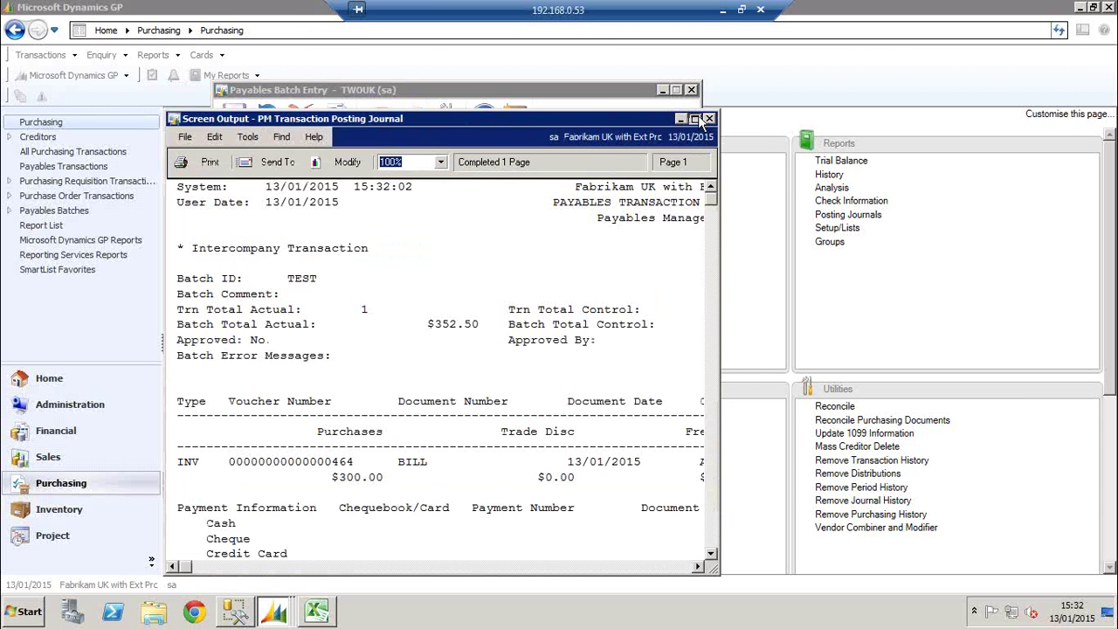
Maximise and scroll through the edit list showing the $352.50 invoice, then close it
left_click(695, 119)
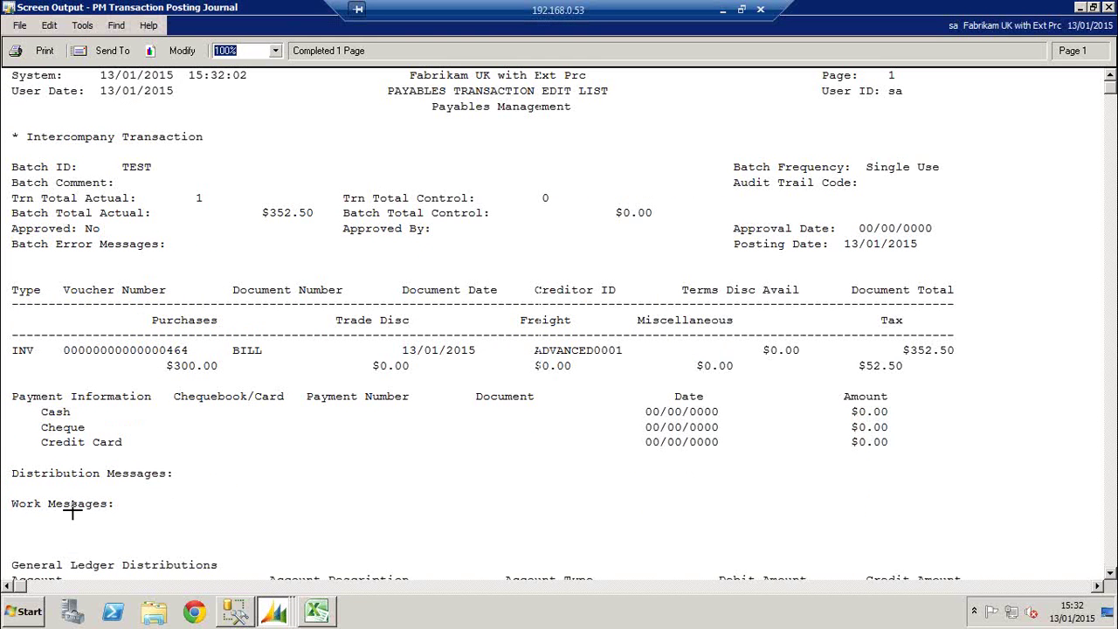
left_click(1110, 573)
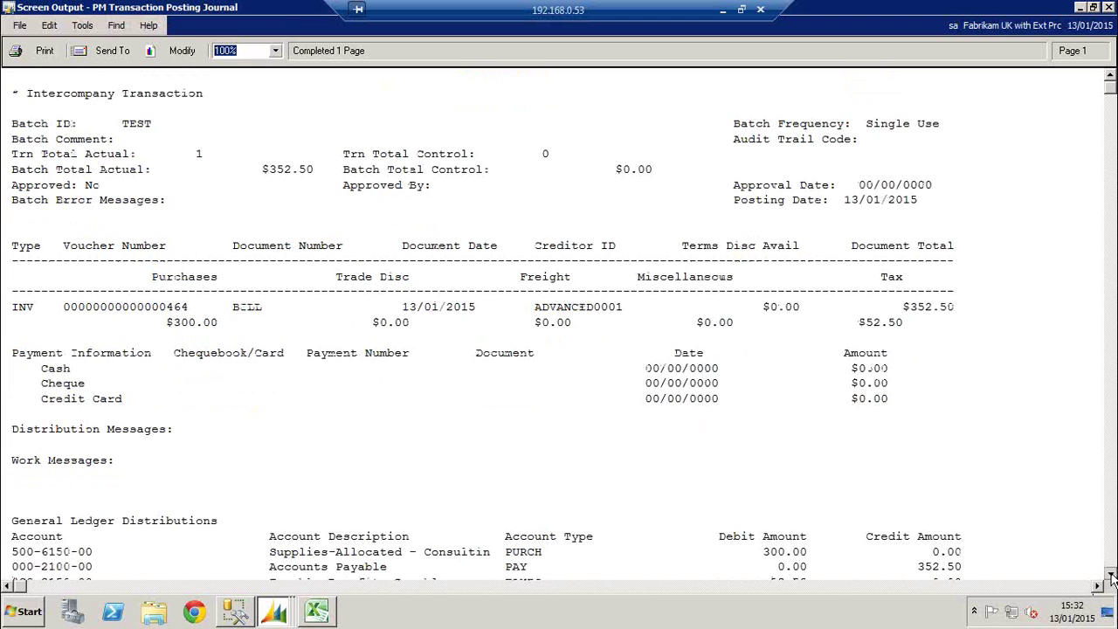
left_click(1109, 576)
left_click(1110, 574)
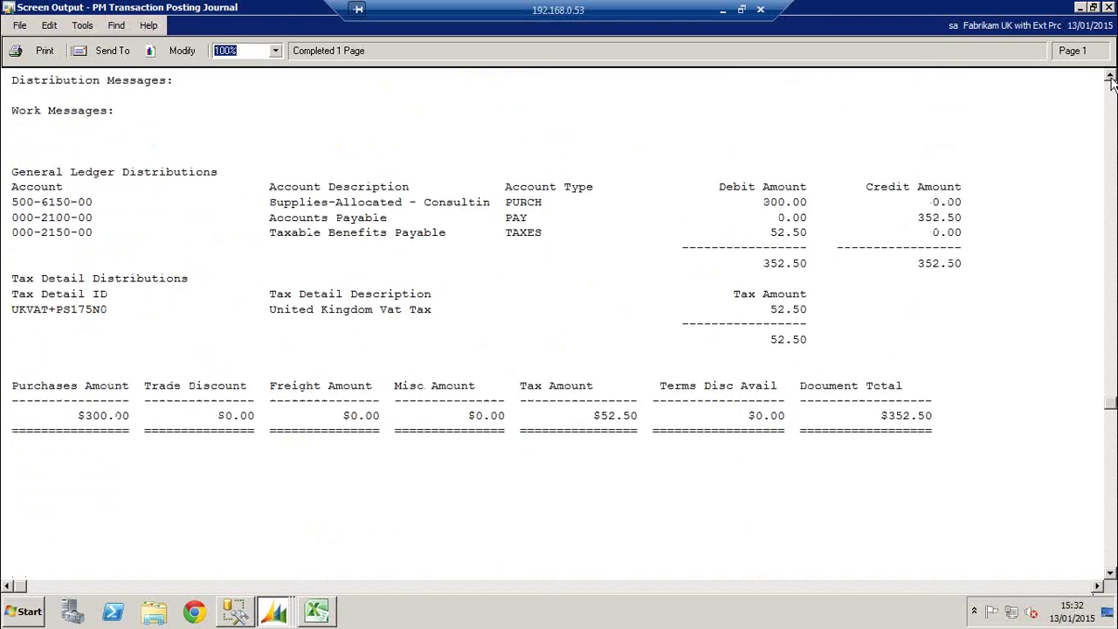
left_click(1109, 78)
left_click(1110, 78)
left_click(1110, 77)
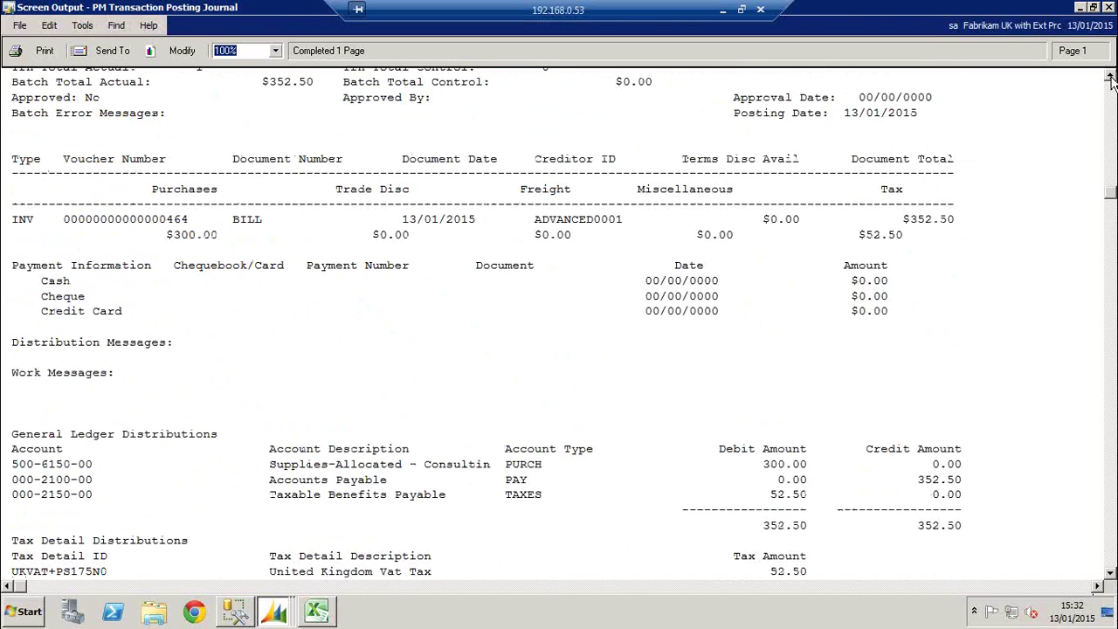
left_click(1110, 78)
left_click(1108, 7)
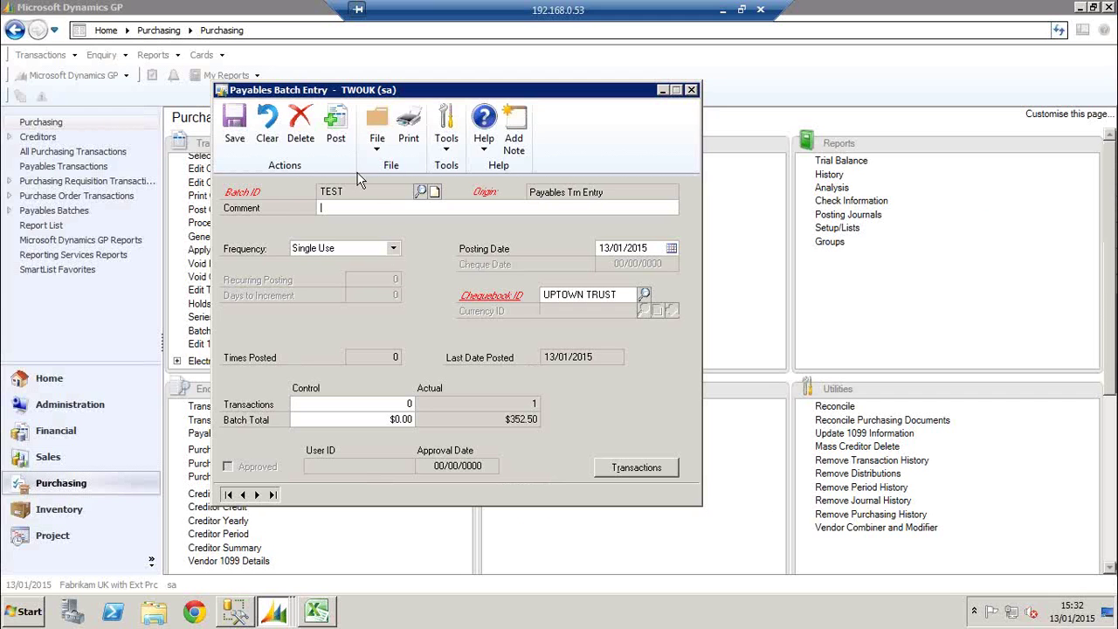
Post the TEST batch with the posting journal sent to screen, skipping the chequebook journal
left_click(335, 124)
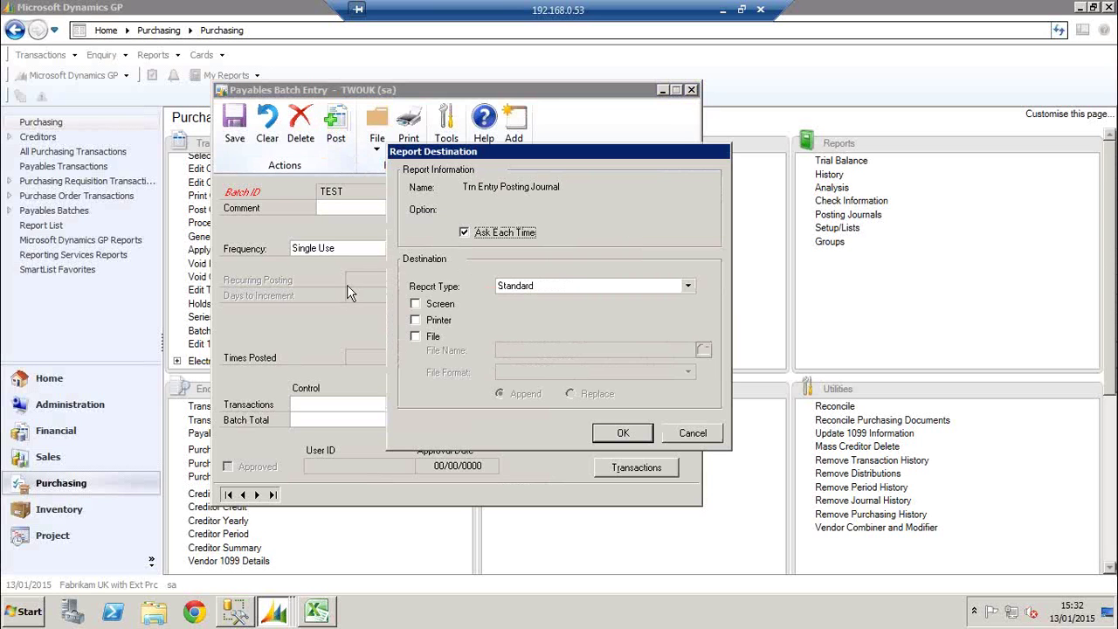
left_click(433, 304)
left_click(622, 433)
left_click(674, 434)
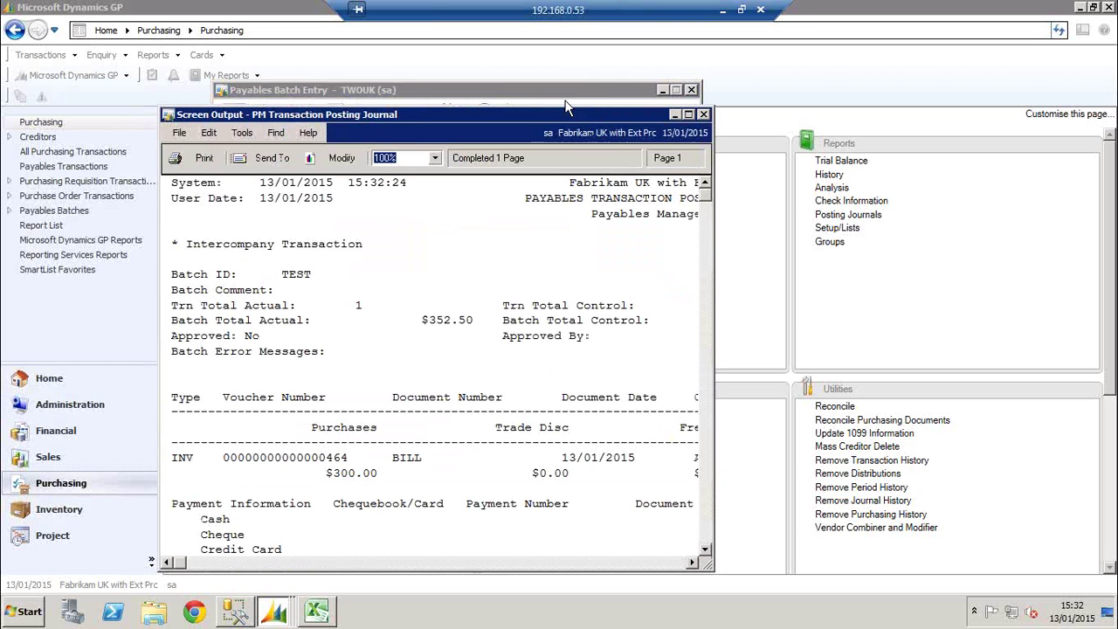
Review the $352.50 posting journal full screen, close the batch window, and minimise the remote session
left_click_drag(575, 111, 547, 63)
double_click(548, 63)
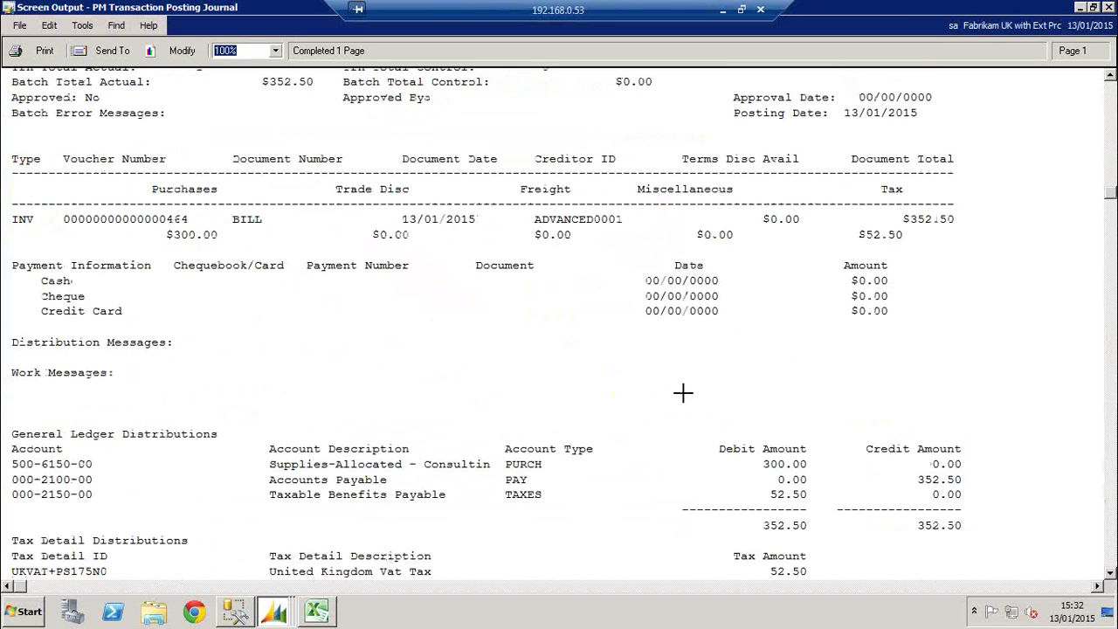
scroll(682, 393, "down", 1)
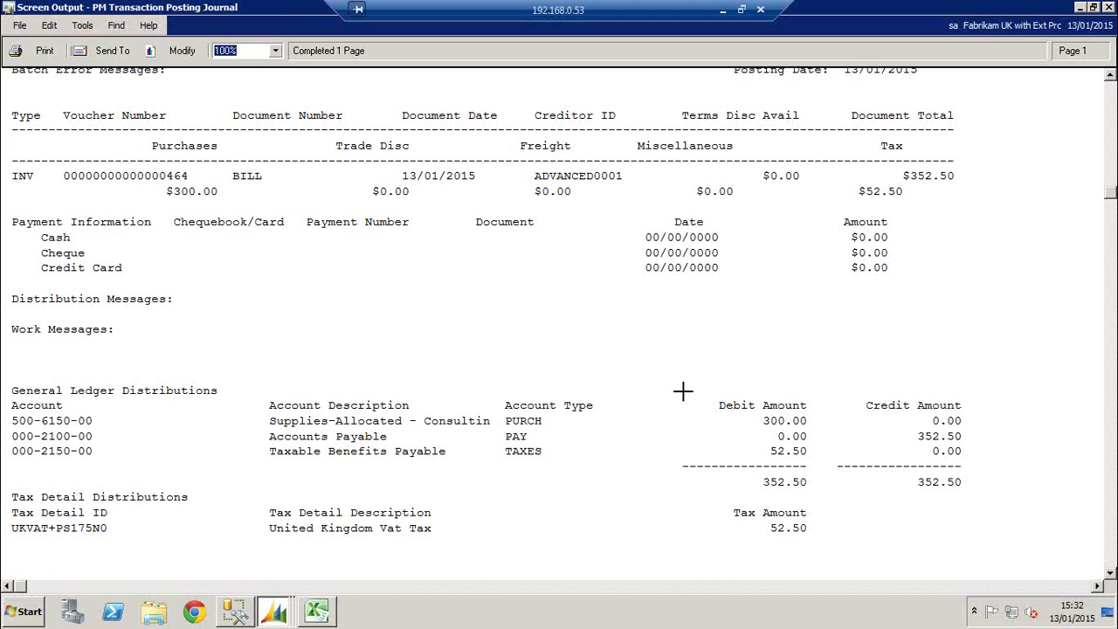
scroll(683, 393, "down", 1)
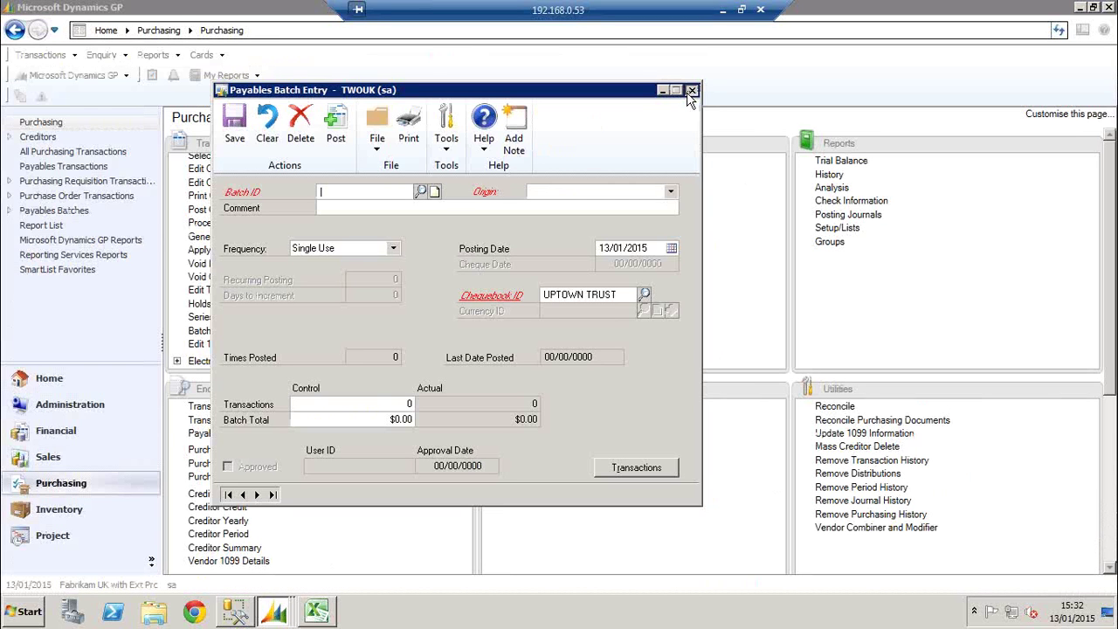
left_click(690, 90)
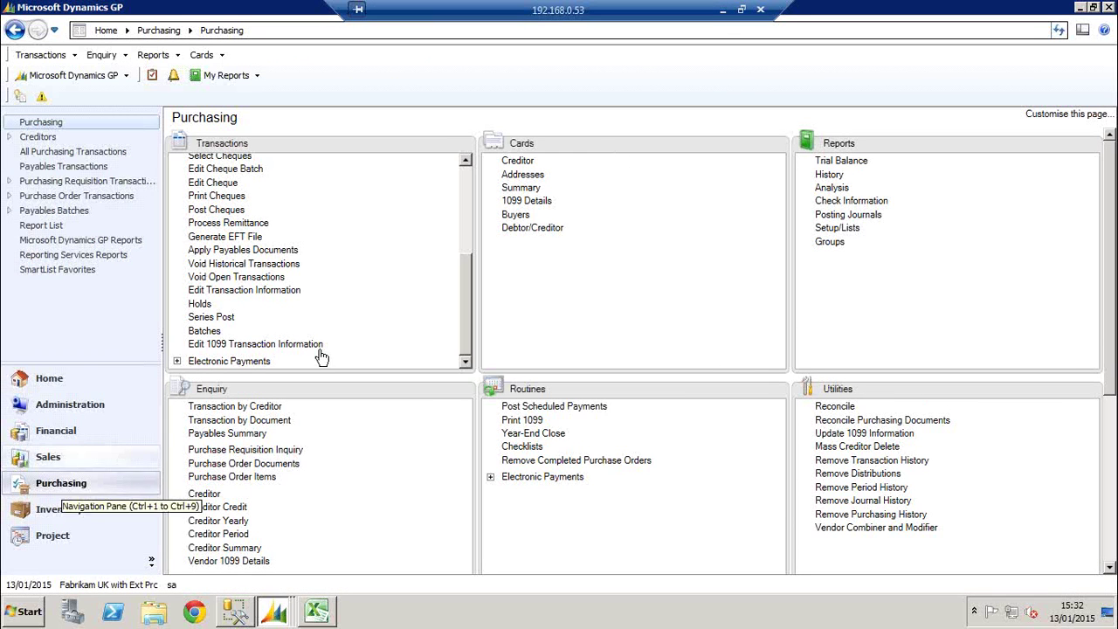
left_click(723, 10)
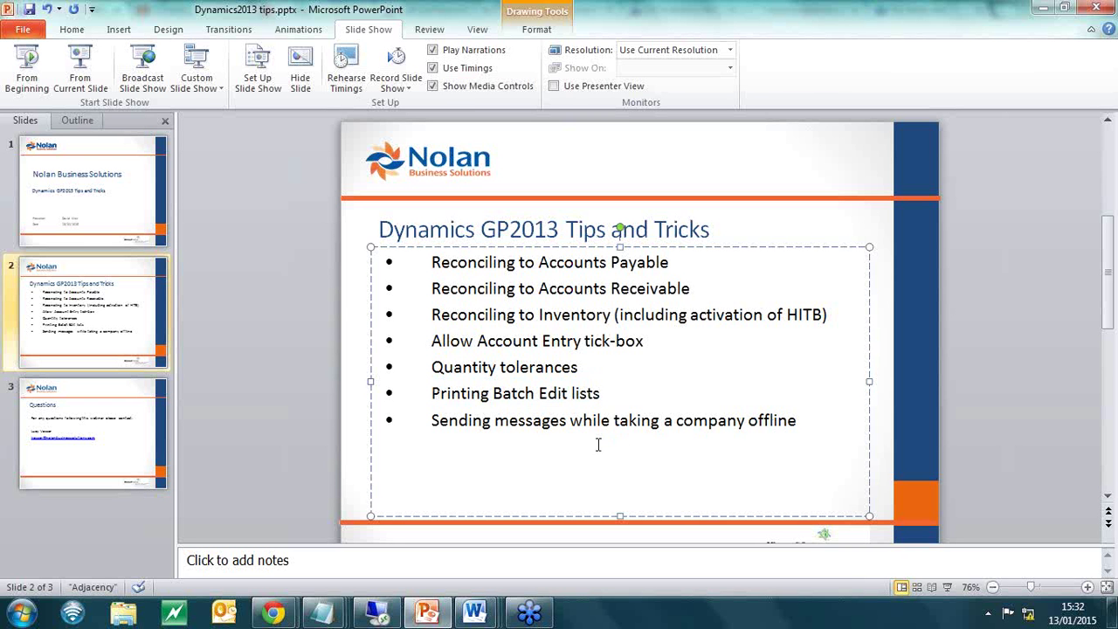
After viewing the tips agenda slide, restore the remote Dynamics GP session from the taskbar
left_click(374, 615)
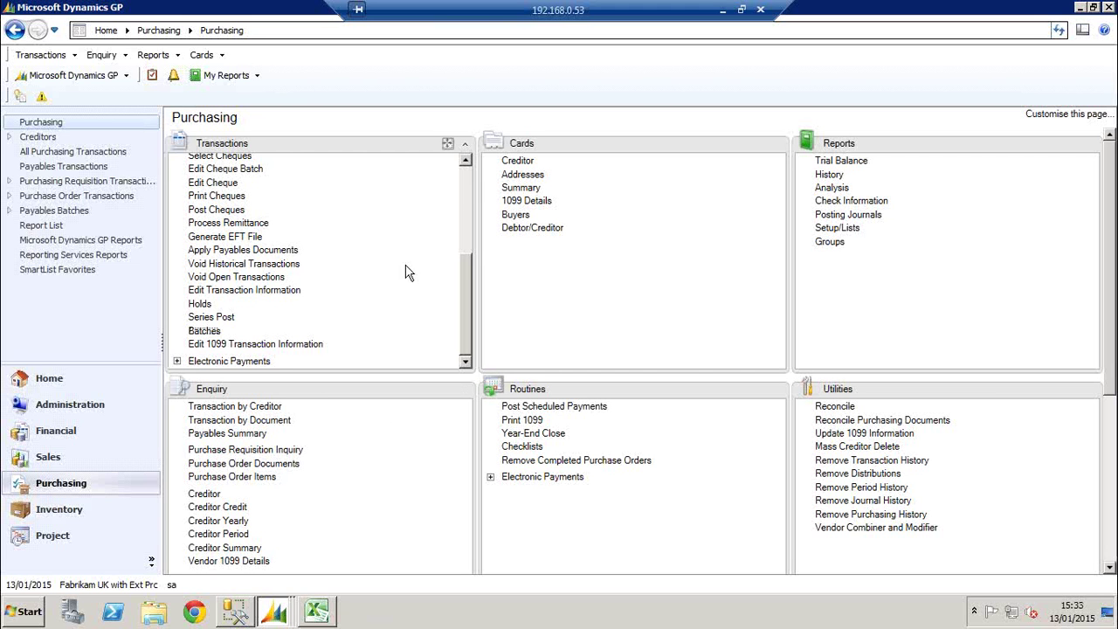
Open Take Company Offline for Maintenance from Tools > Utilities > System
left_click(464, 221)
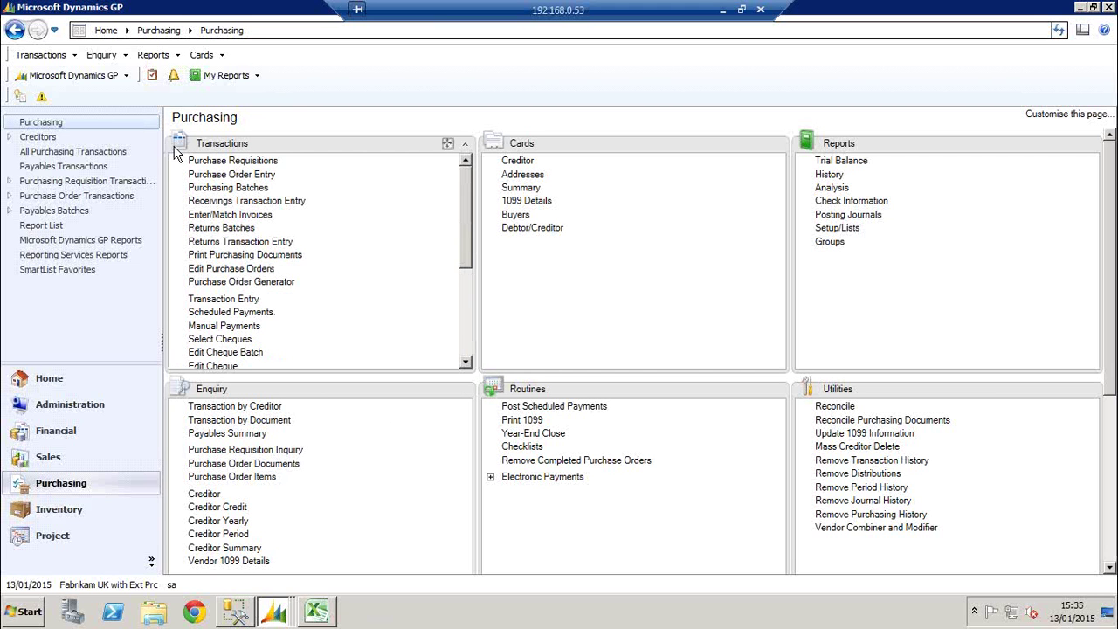
left_click(112, 79)
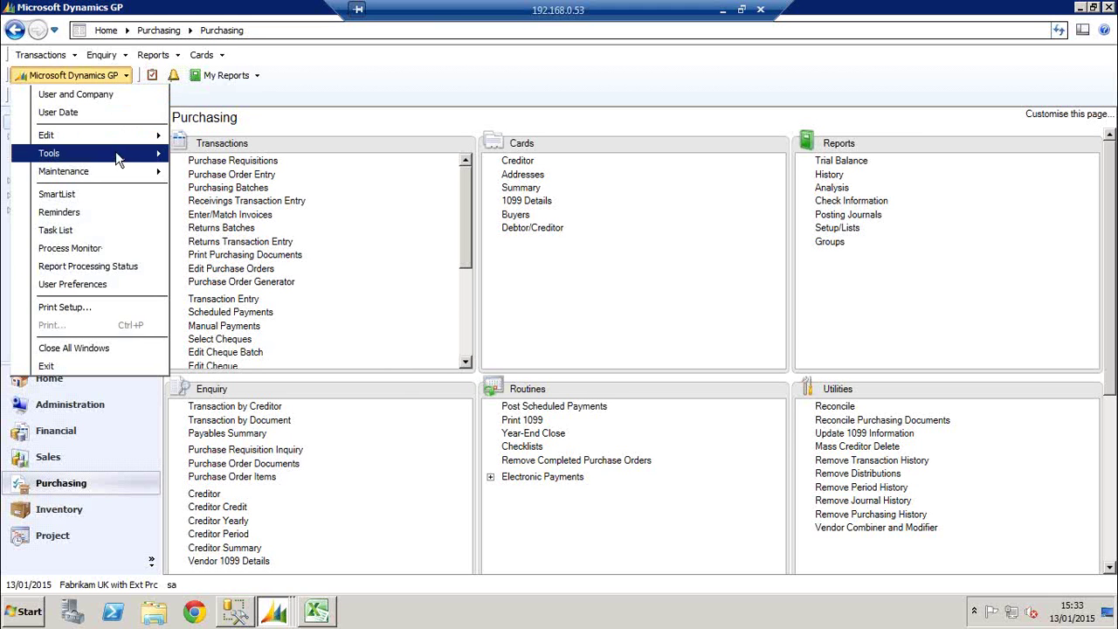
mouse_move(130, 154)
mouse_move(214, 173)
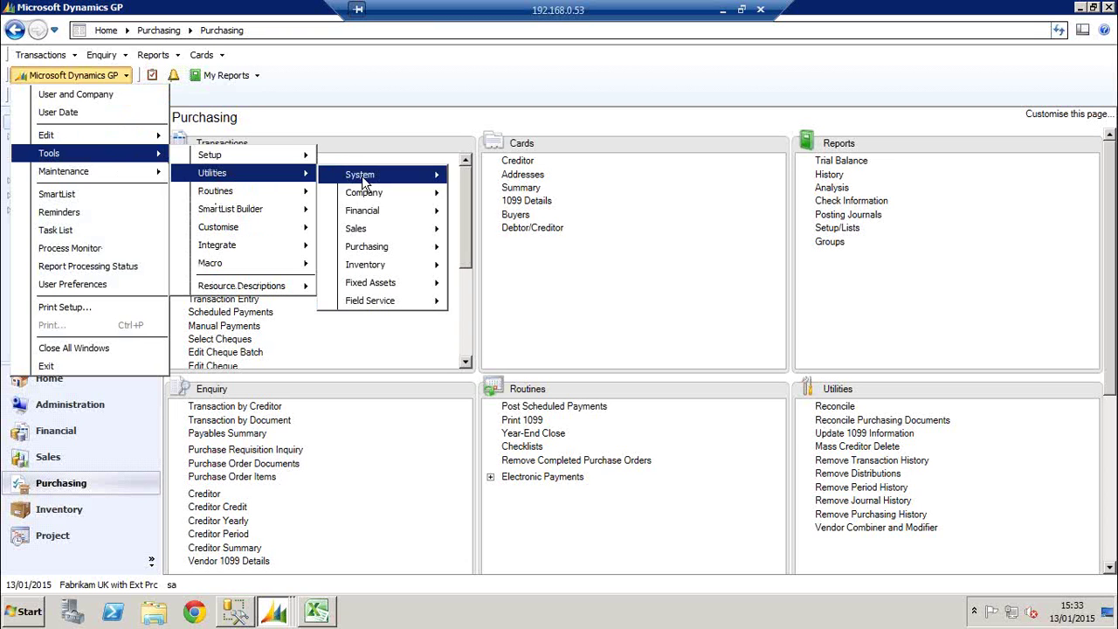
mouse_move(371, 175)
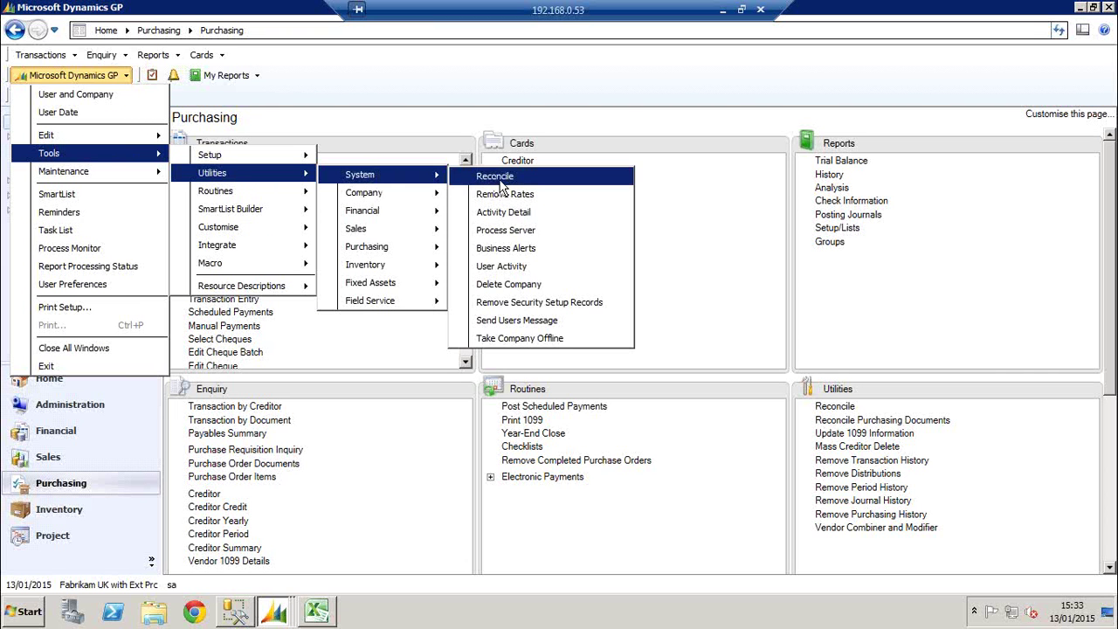
left_click(538, 341)
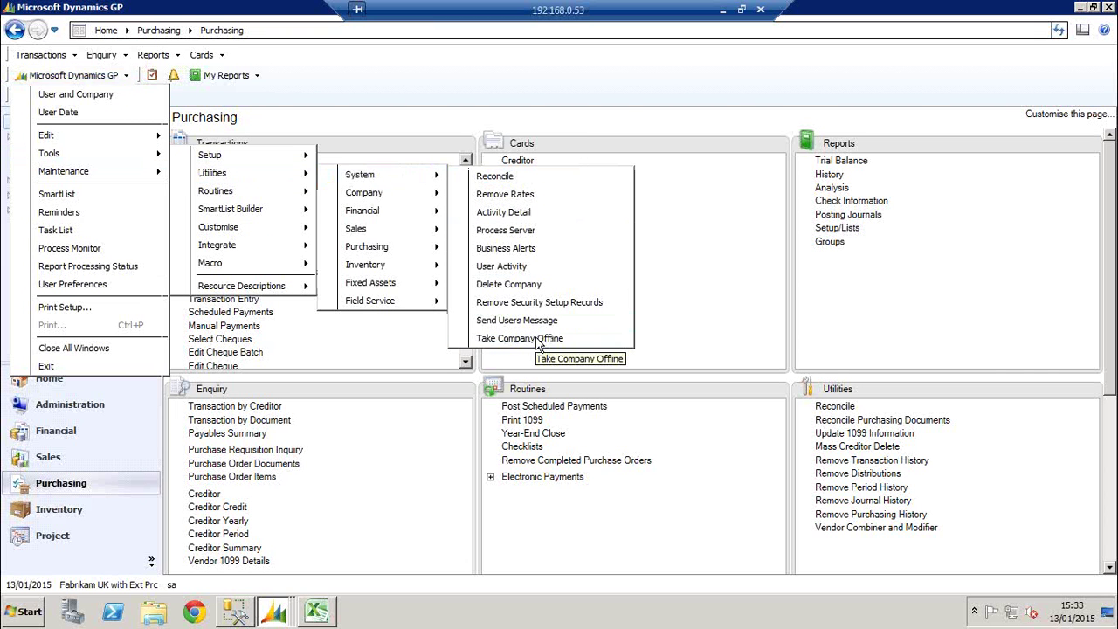
left_click_drag(495, 121, 530, 115)
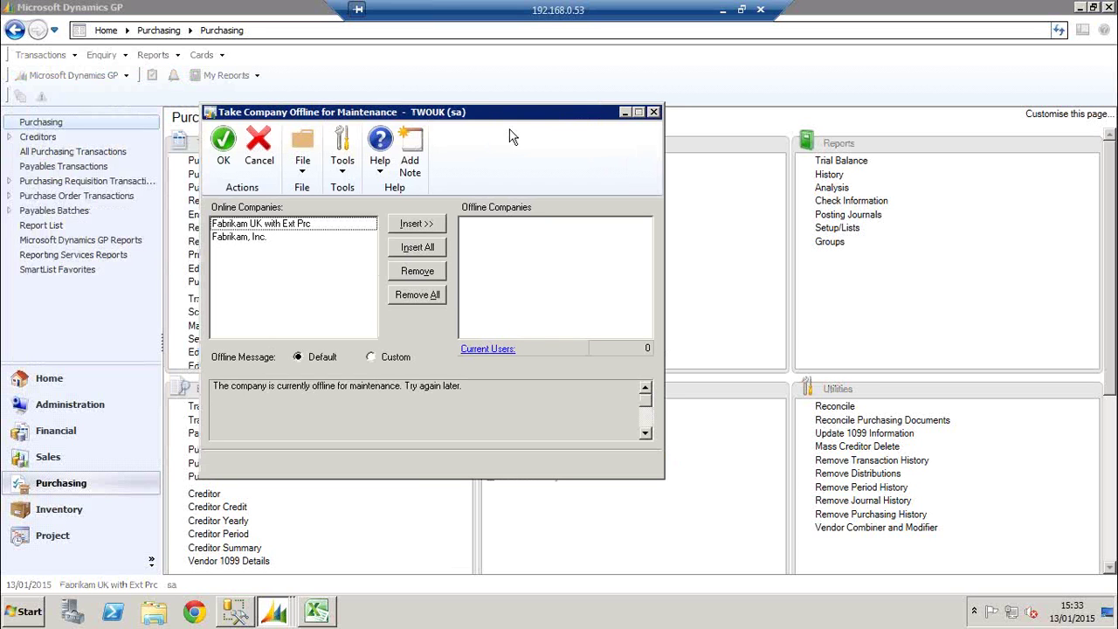
Select Fabrikam, Inc. and insert it into the Offline Companies list
left_click(295, 226)
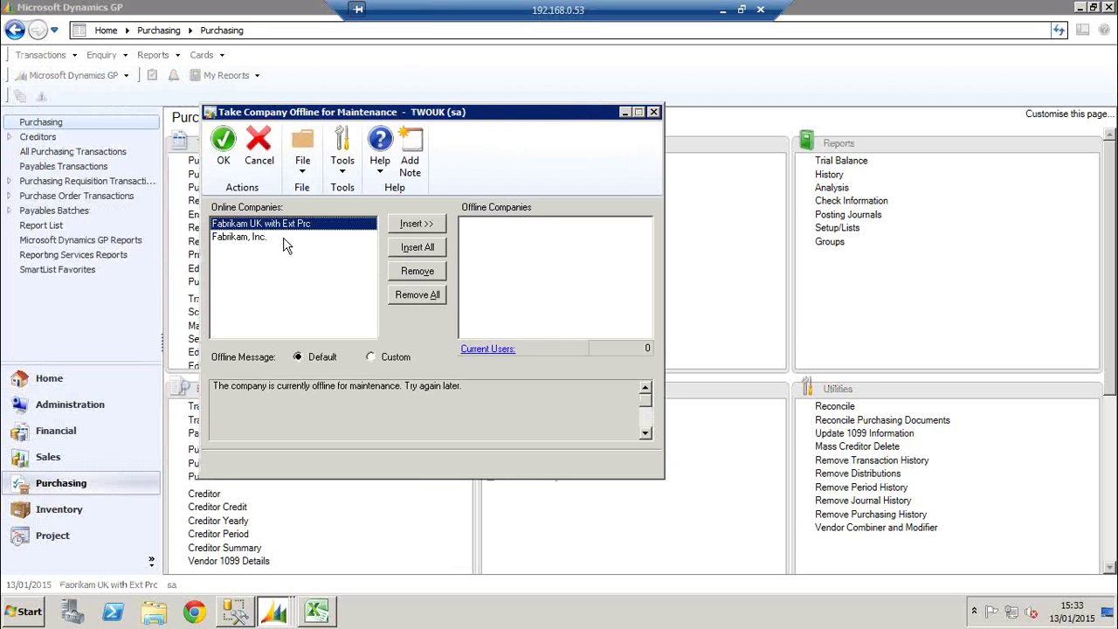
left_click(283, 239)
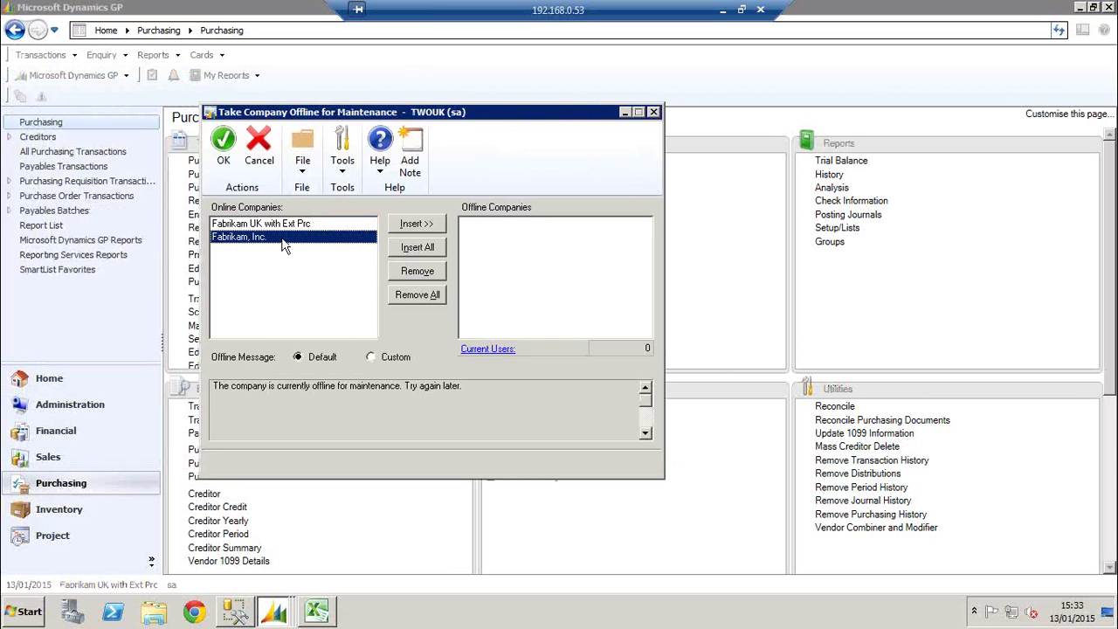
left_click(289, 223)
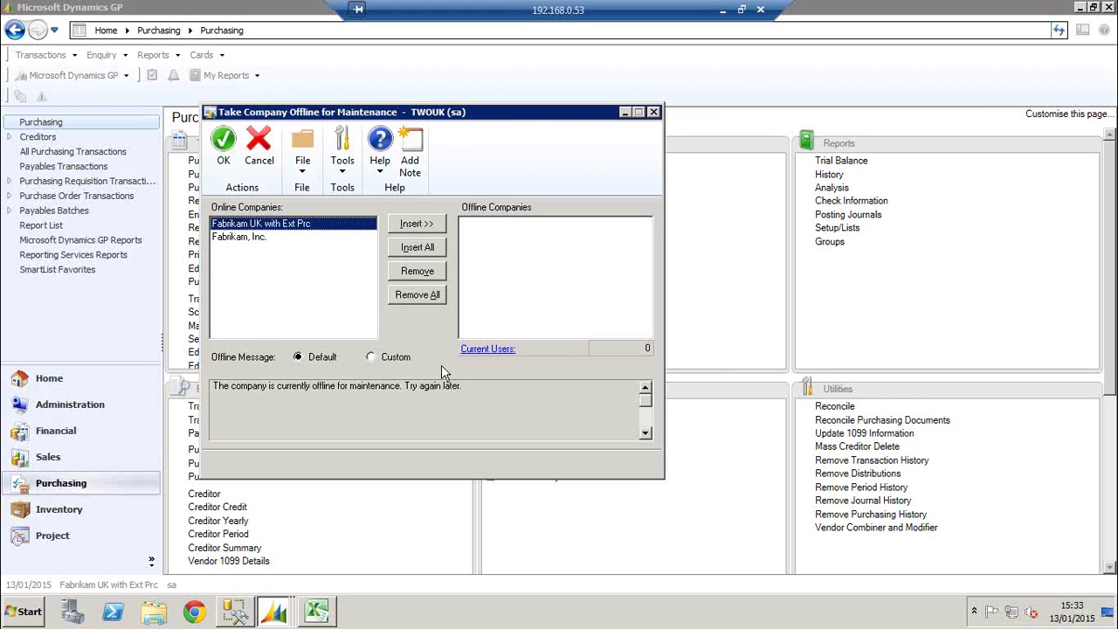
left_click(259, 244)
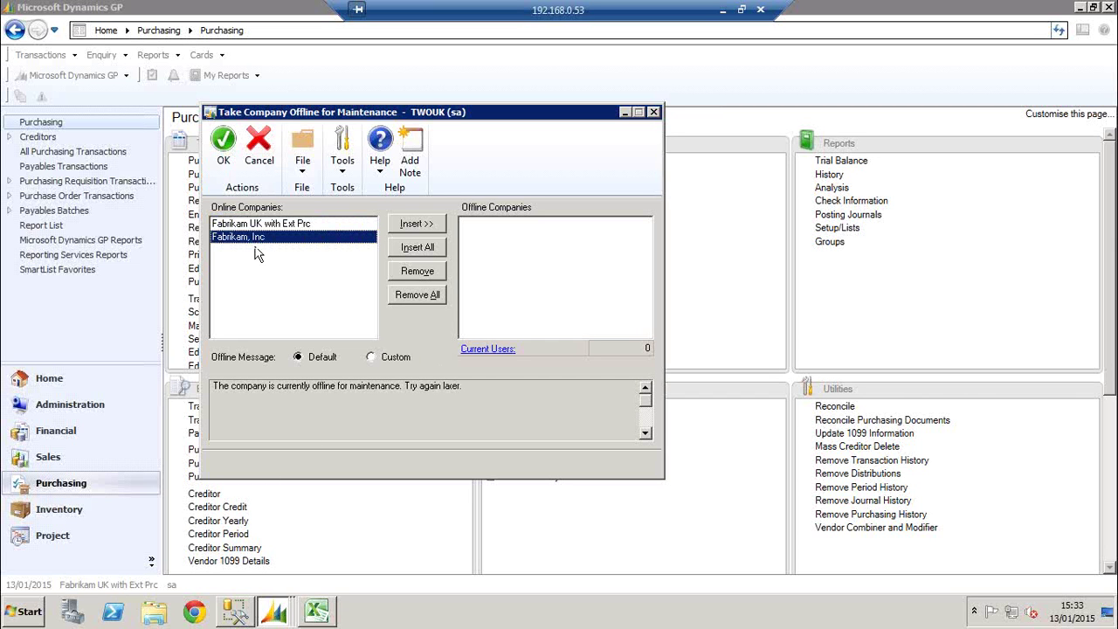
left_click(416, 223)
left_click(480, 225)
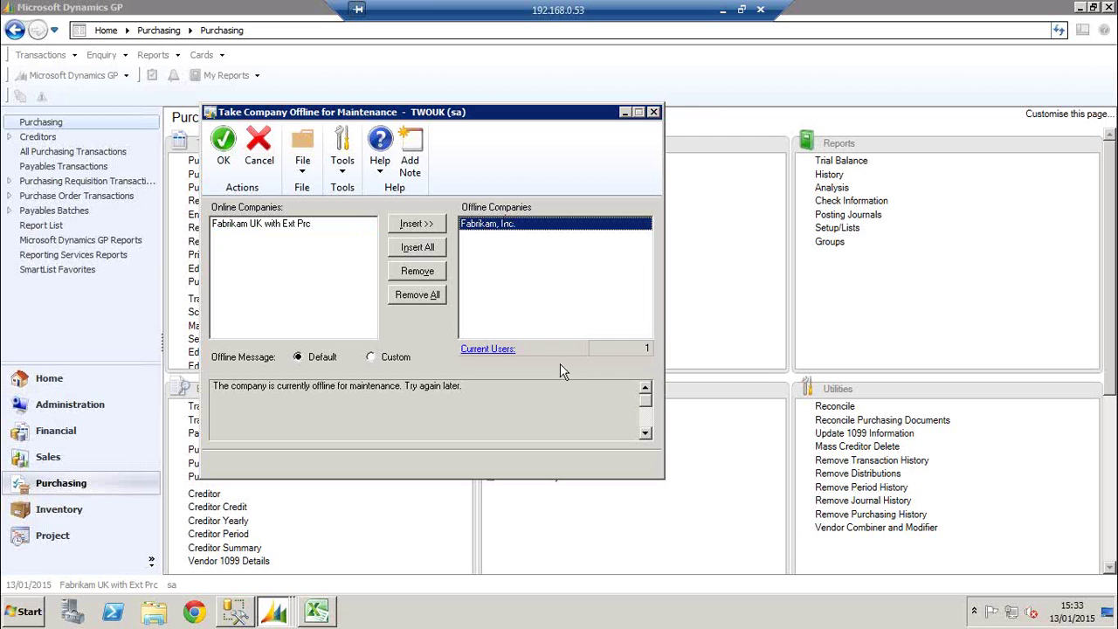
left_click(488, 349)
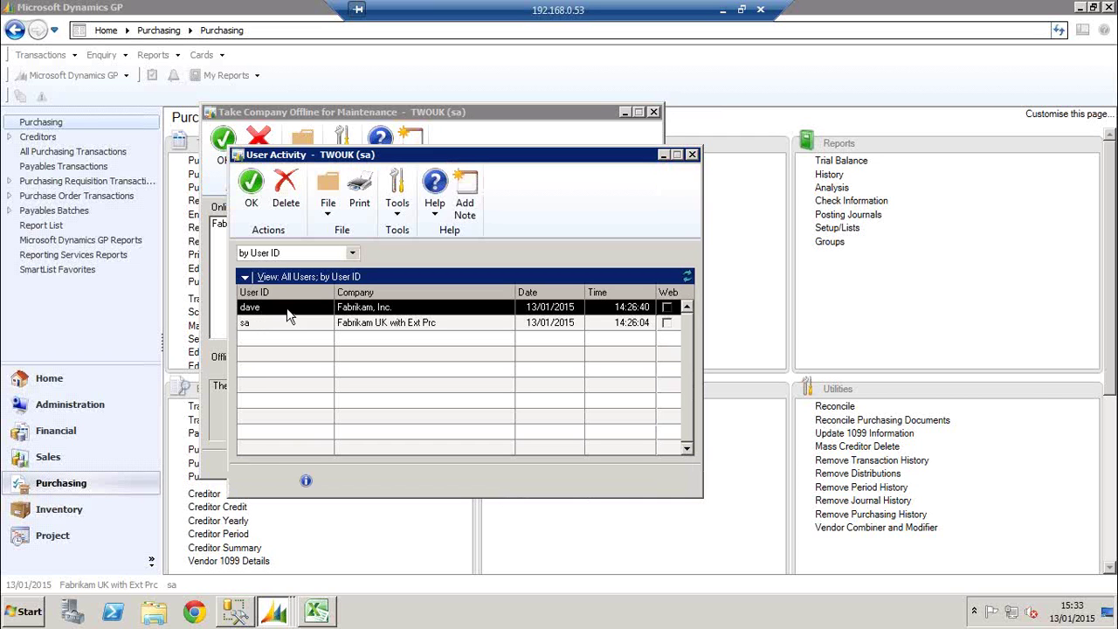
left_click(692, 155)
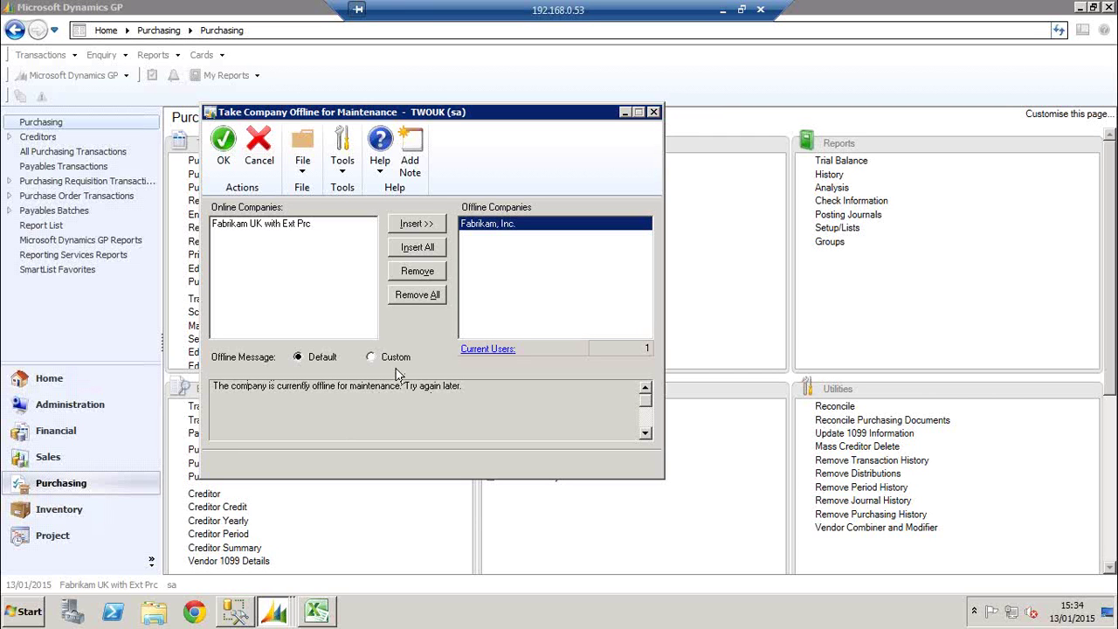
Write the custom offline message 'We are conducting year-end procedures. Please try aganin at 4pm' and check Current Users
left_click(374, 358)
left_click(362, 404)
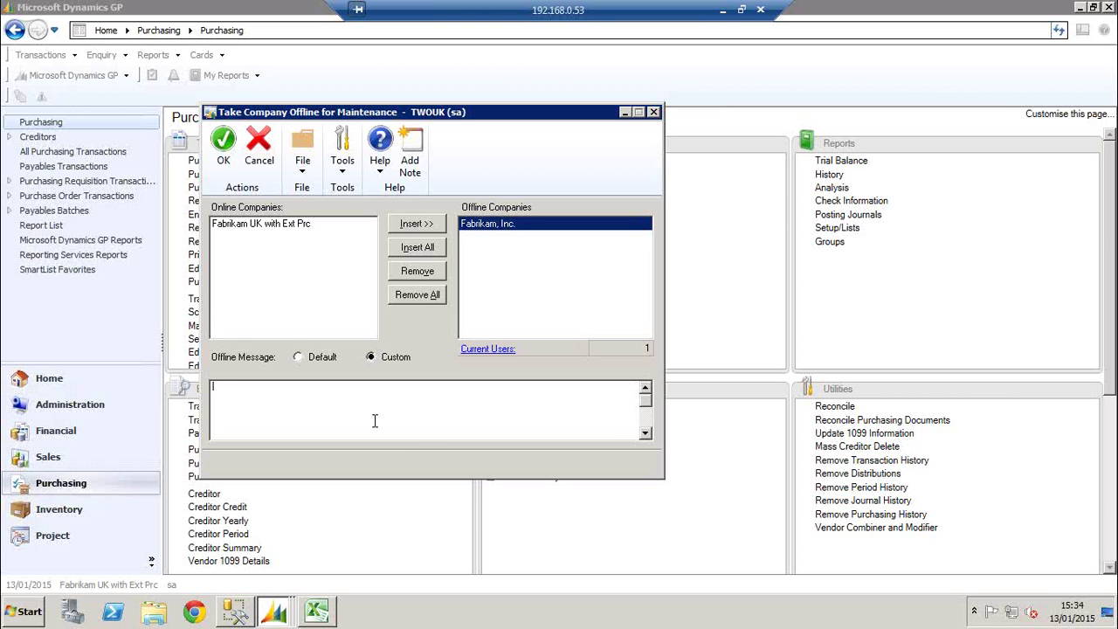
type("We are conducting year-end proce")
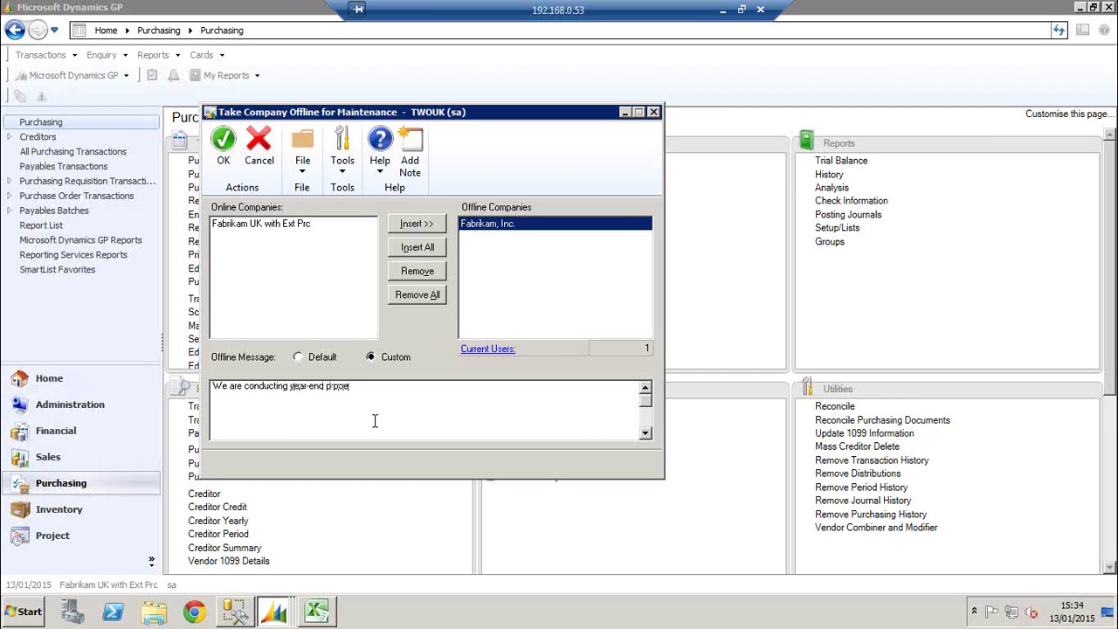
type("dures")
type(".  Please try")
type(" agan")
type("in at ")
type("4pm")
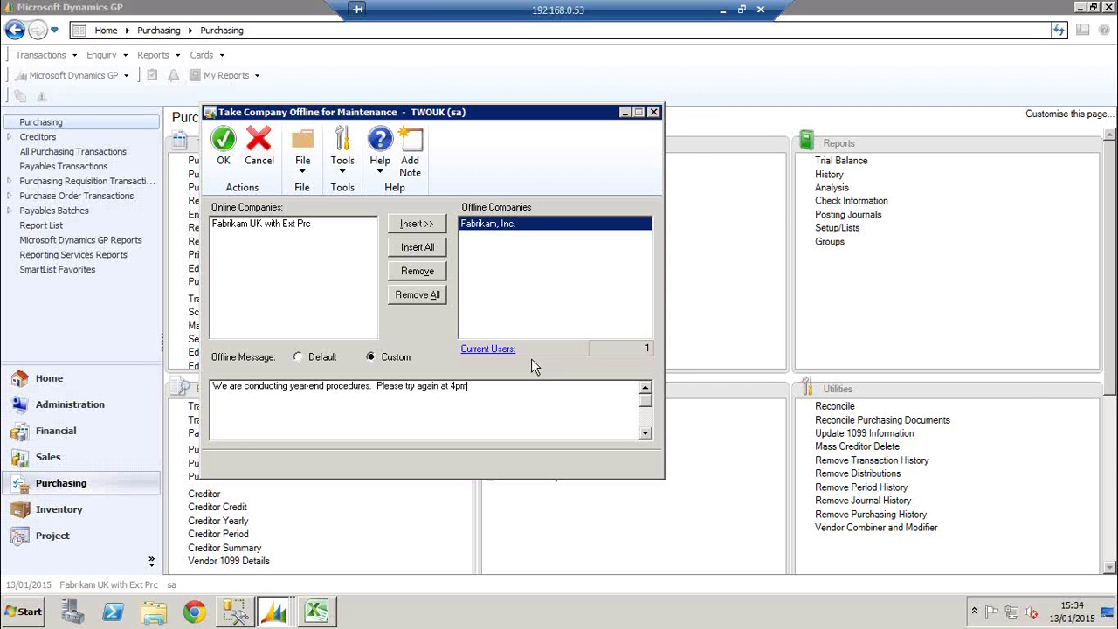
left_click(504, 348)
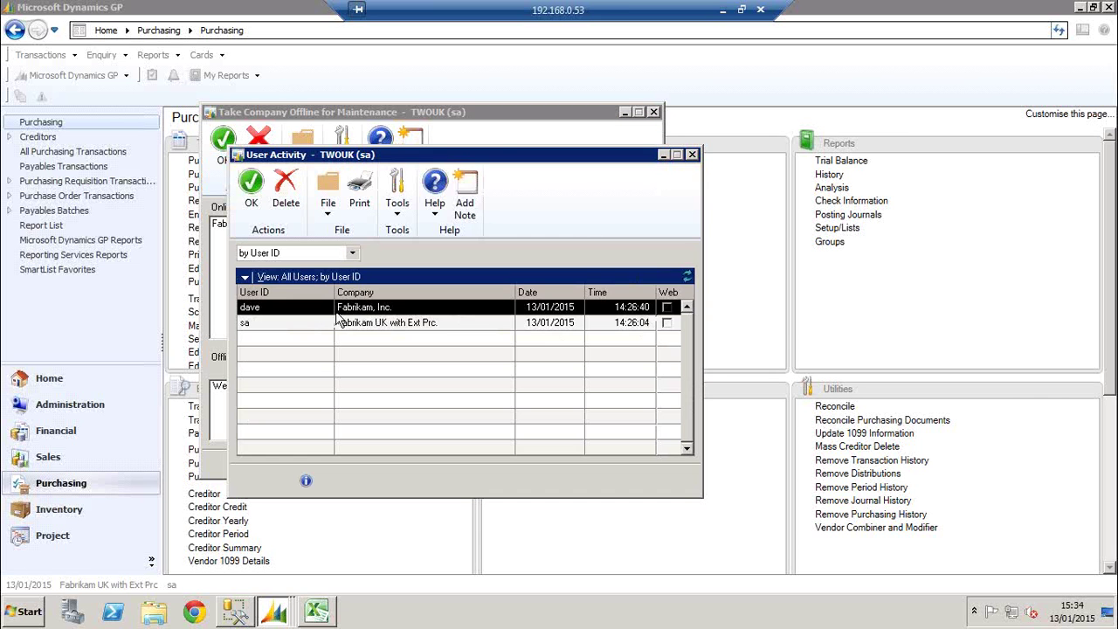
left_click(692, 155)
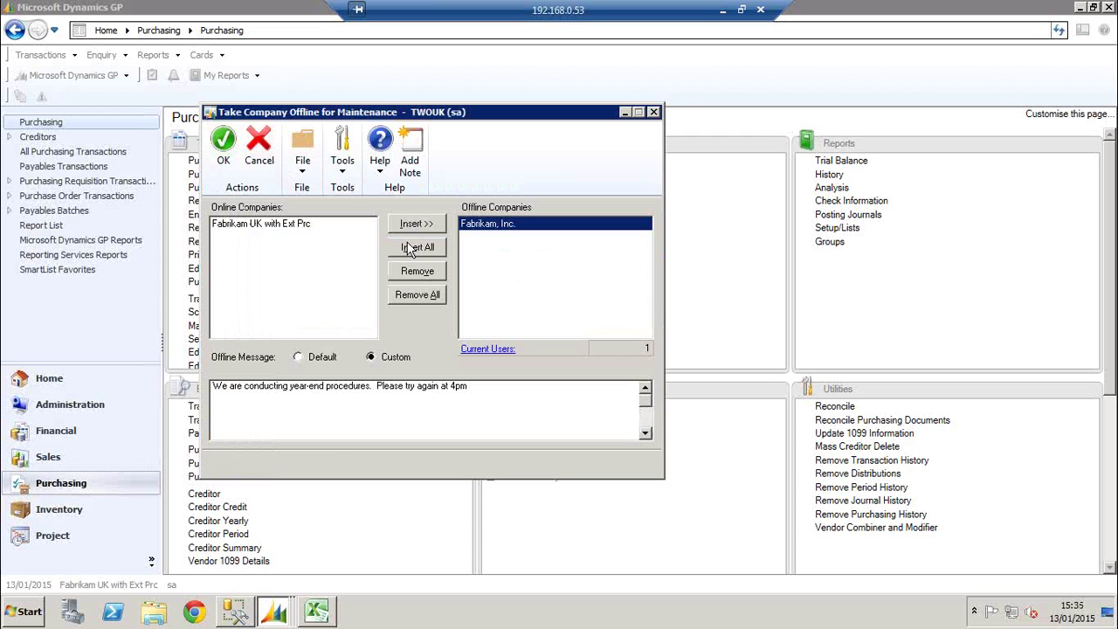
Take Fabrikam, Inc. offline and send the notification 'Please can you come oft of Dynamics GP'
left_click(225, 158)
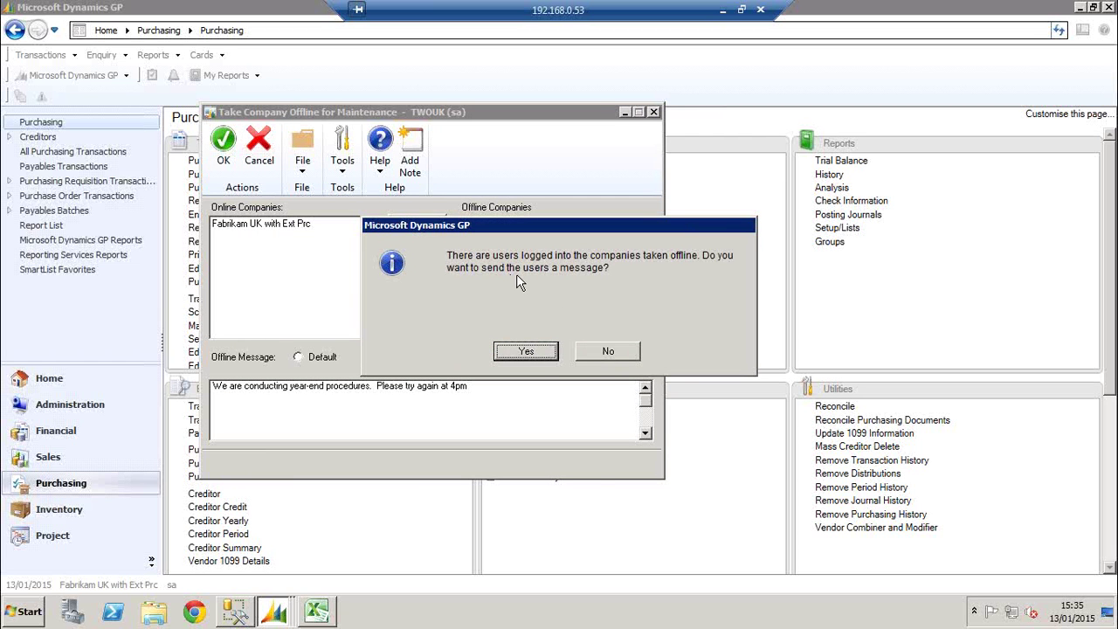
left_click(525, 351)
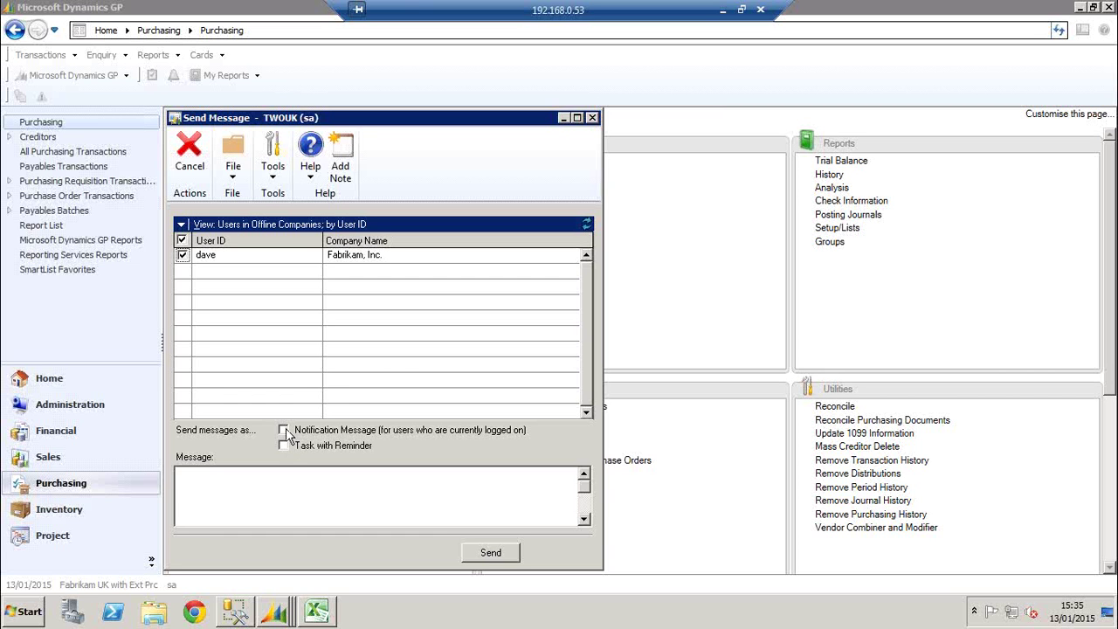
left_click(285, 431)
left_click(279, 476)
type("Please can you come of")
type("t of")
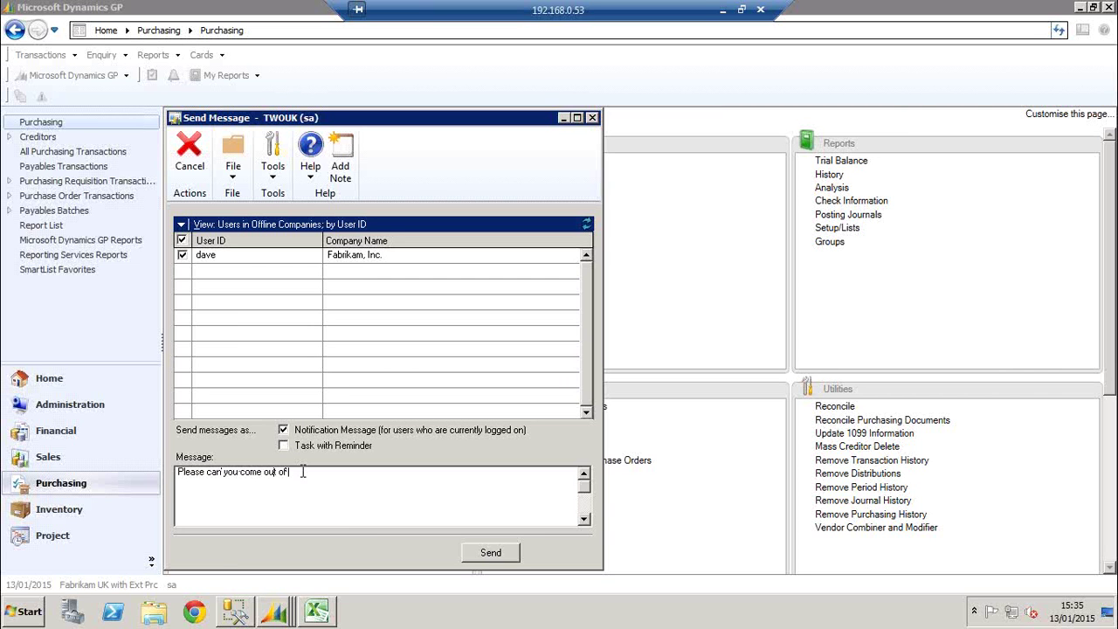
type(" Dynamics GP")
left_click(483, 555)
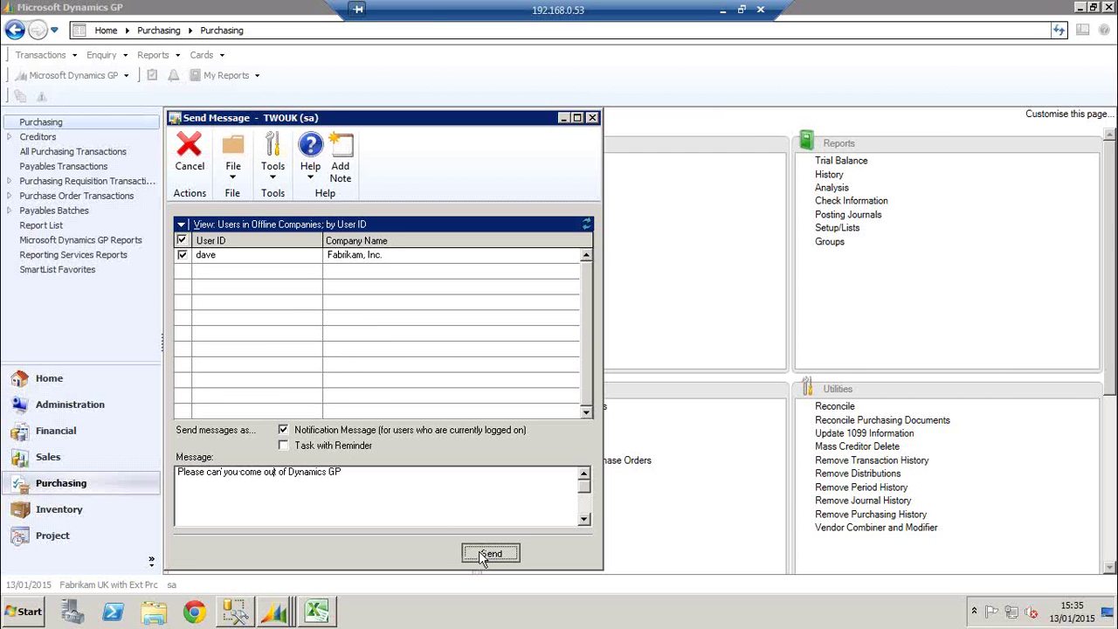
left_click(234, 611)
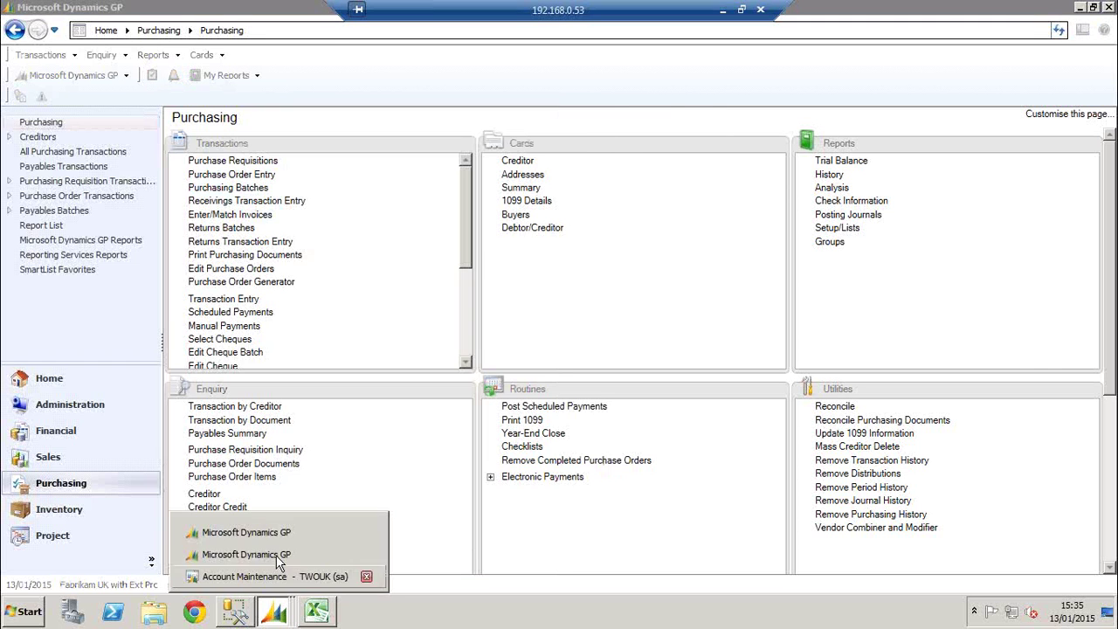
In the other user's GP session, browse the Sales, Purchasing, Financial and Home area pages
left_click(277, 552)
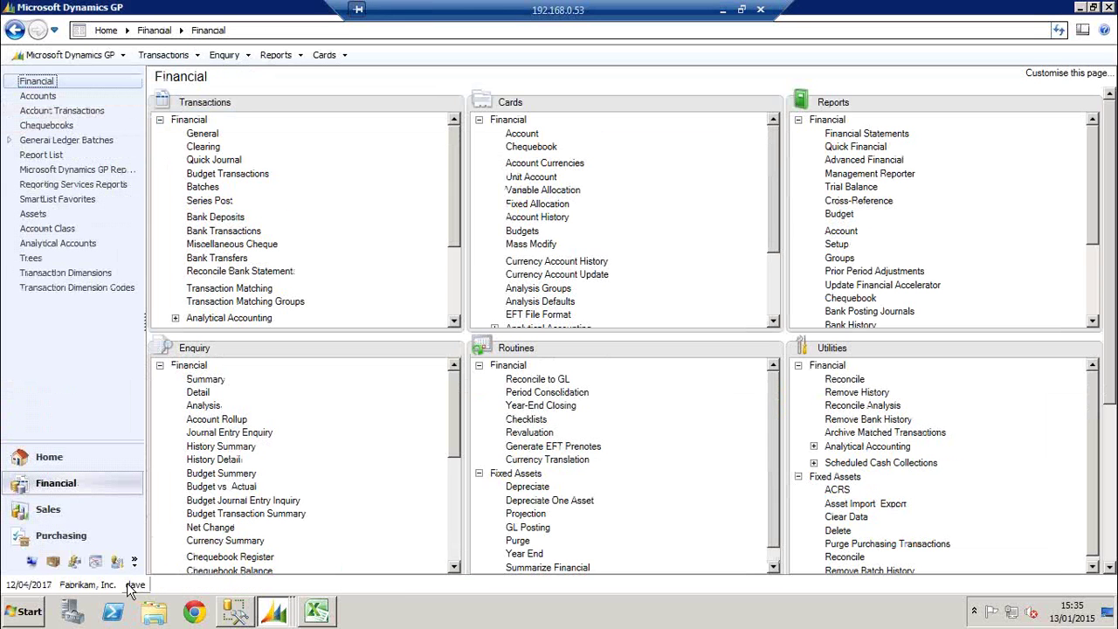
left_click(87, 504)
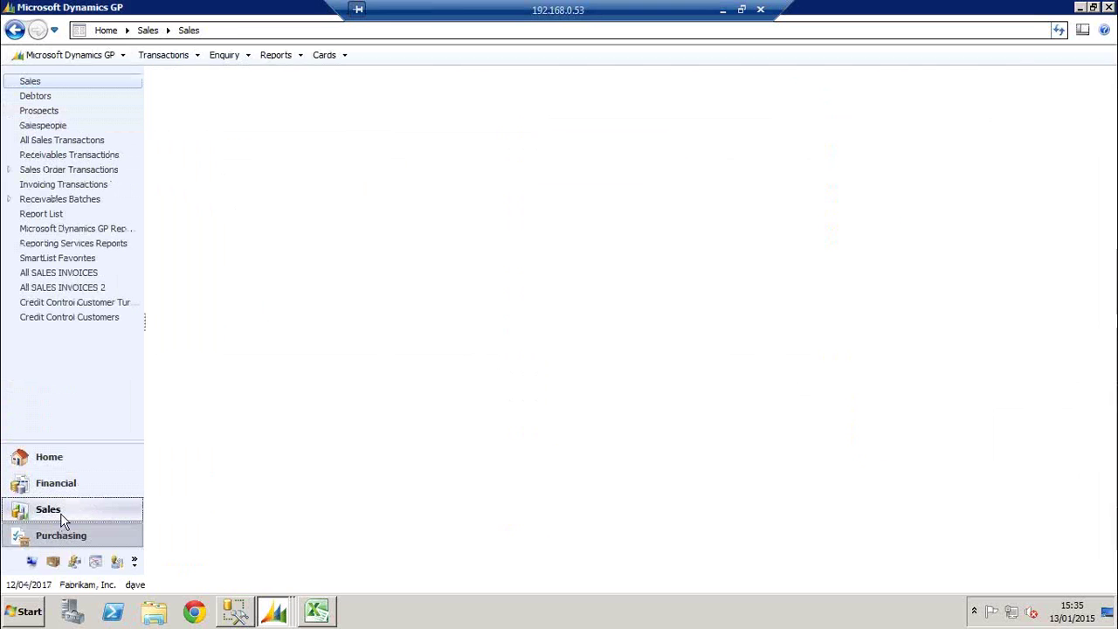
left_click(61, 535)
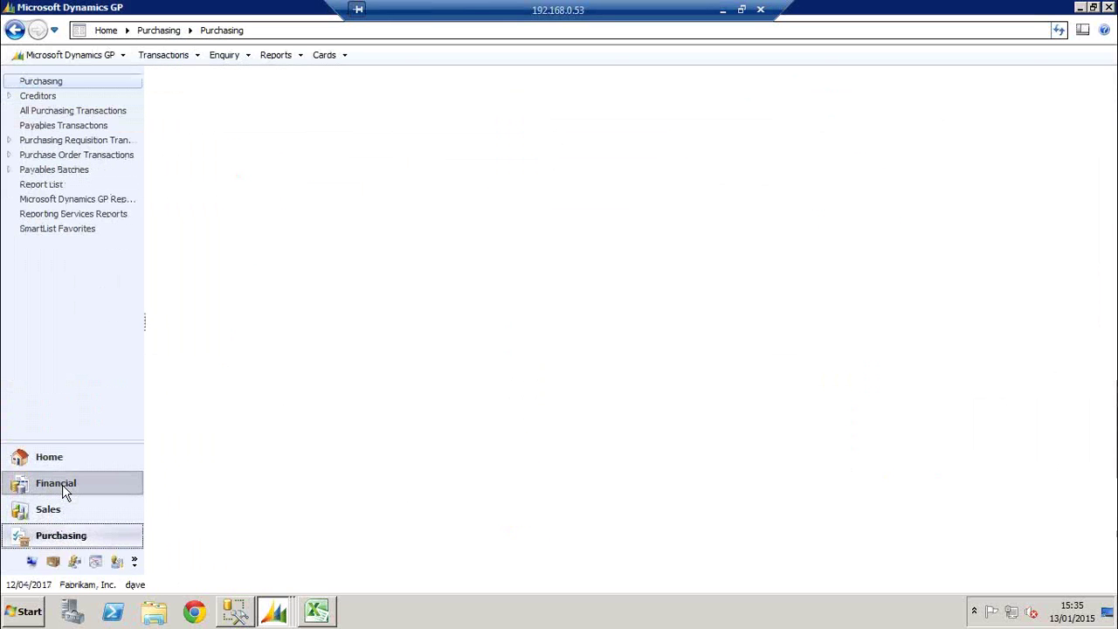
left_click(63, 491)
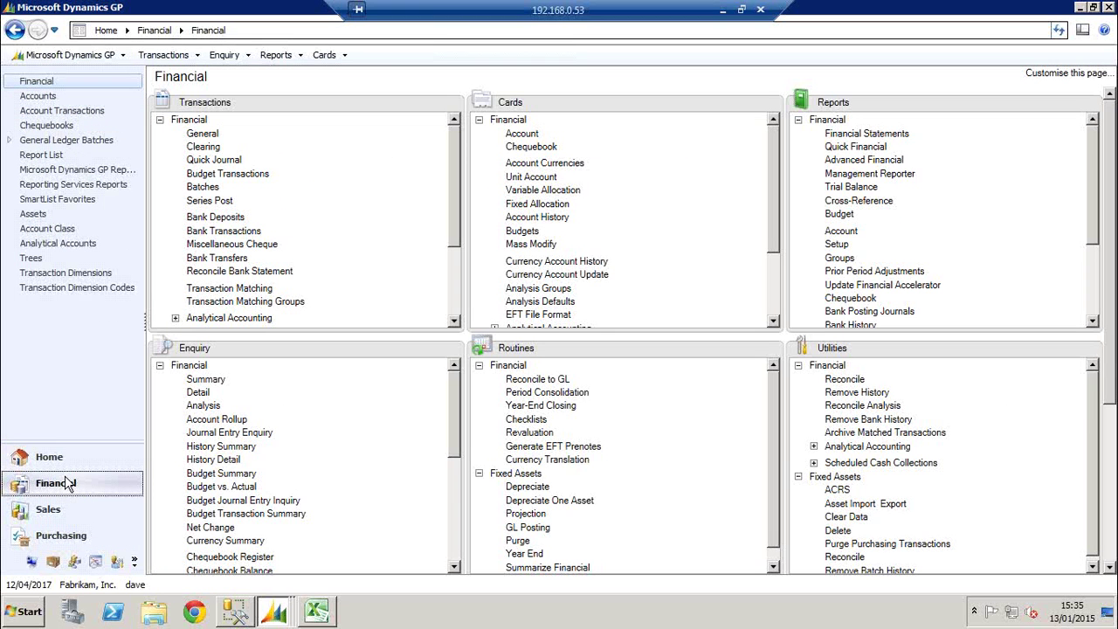
left_click(69, 464)
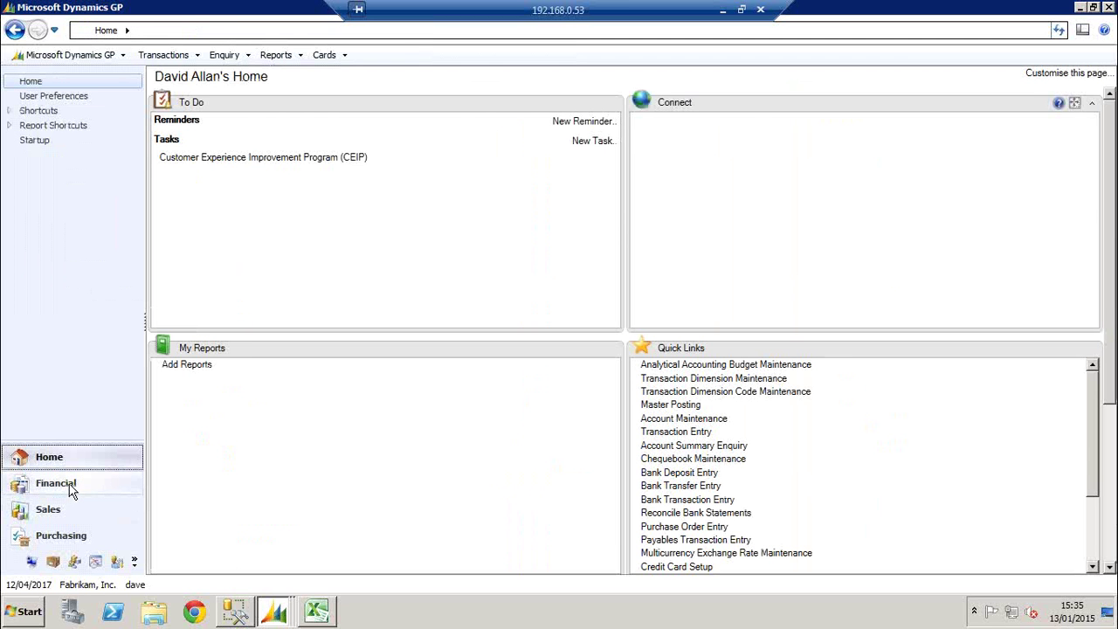
left_click(71, 492)
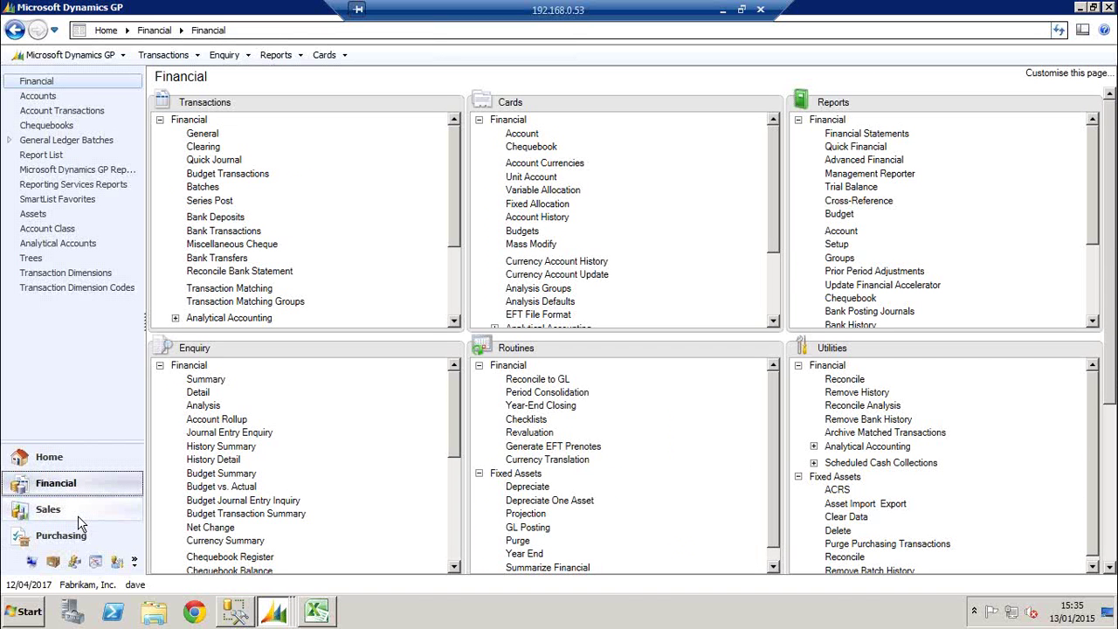
left_click(75, 517)
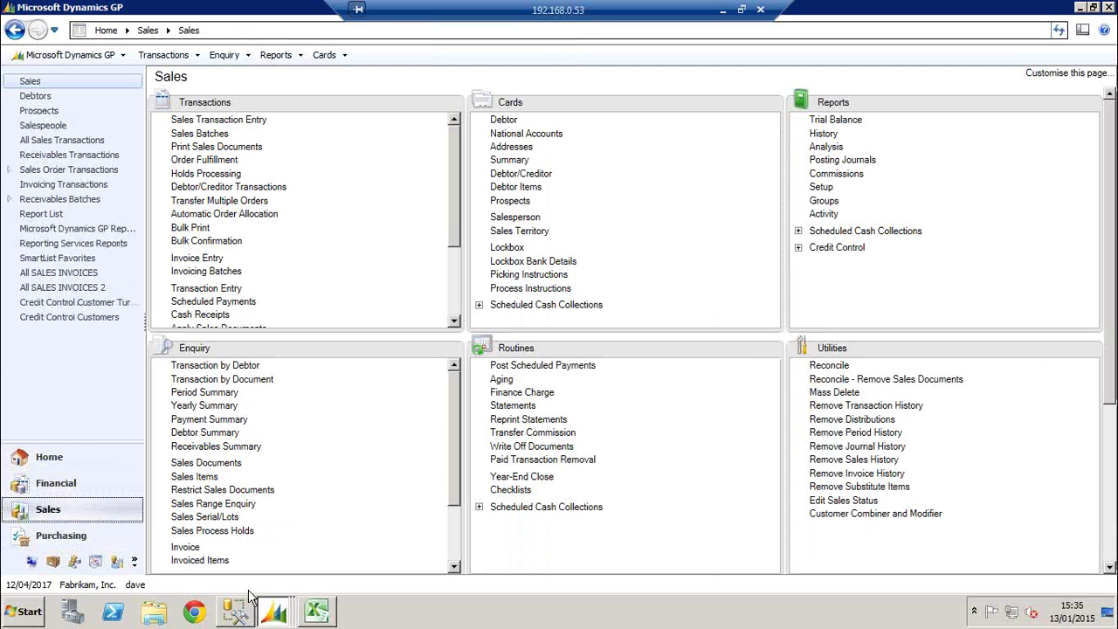
left_click(73, 534)
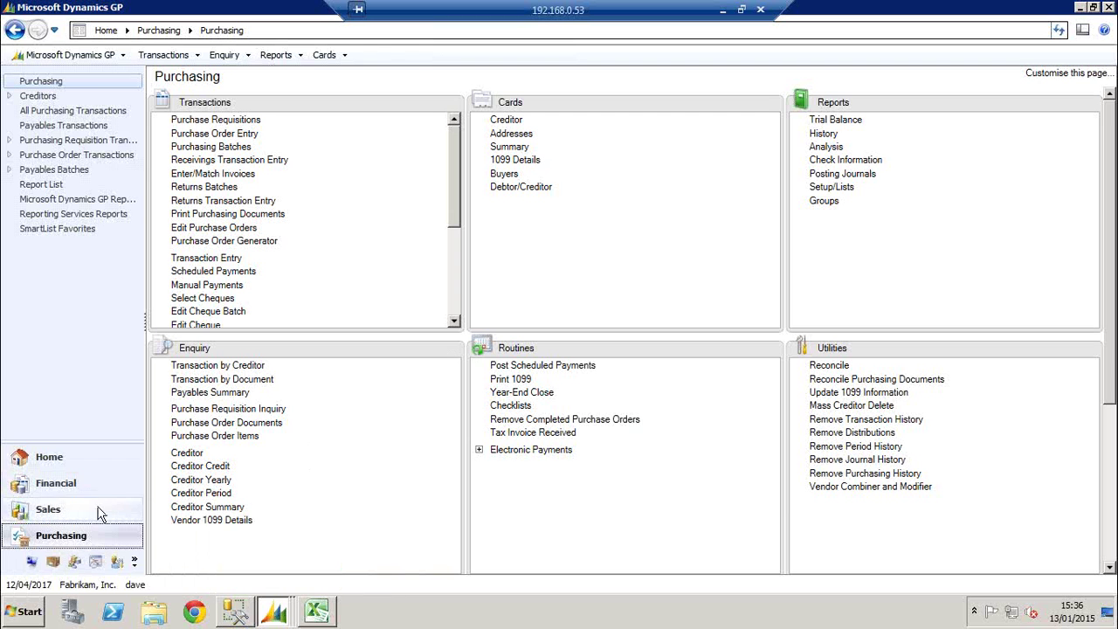
left_click(70, 487)
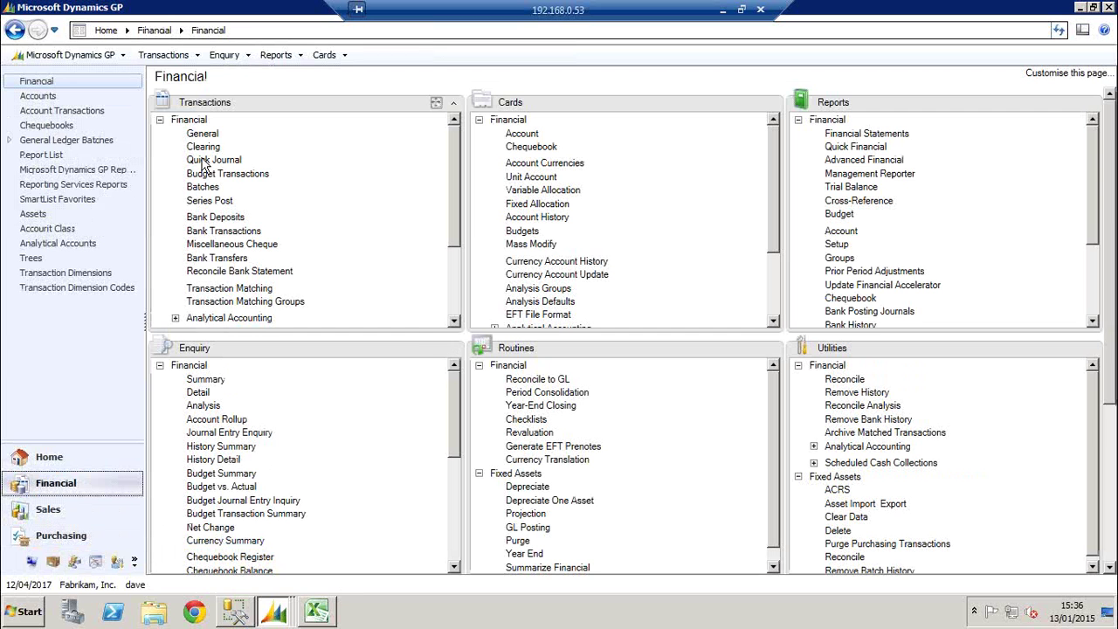
Bring the Account Maintenance window forward from the taskbar and close it
left_click(275, 615)
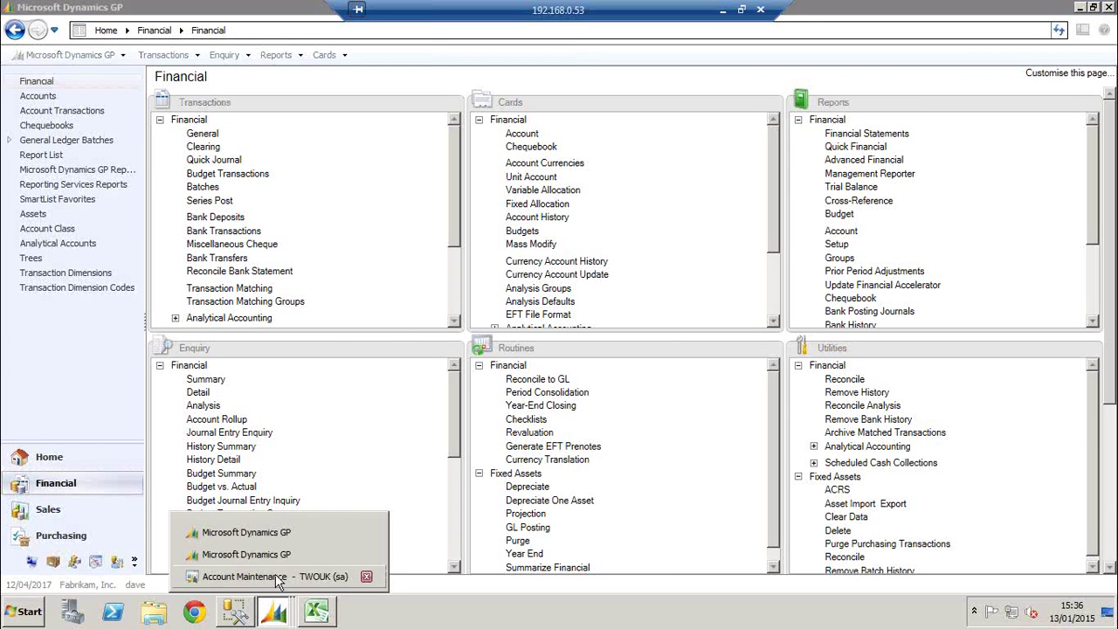
left_click(274, 581)
left_click(660, 185)
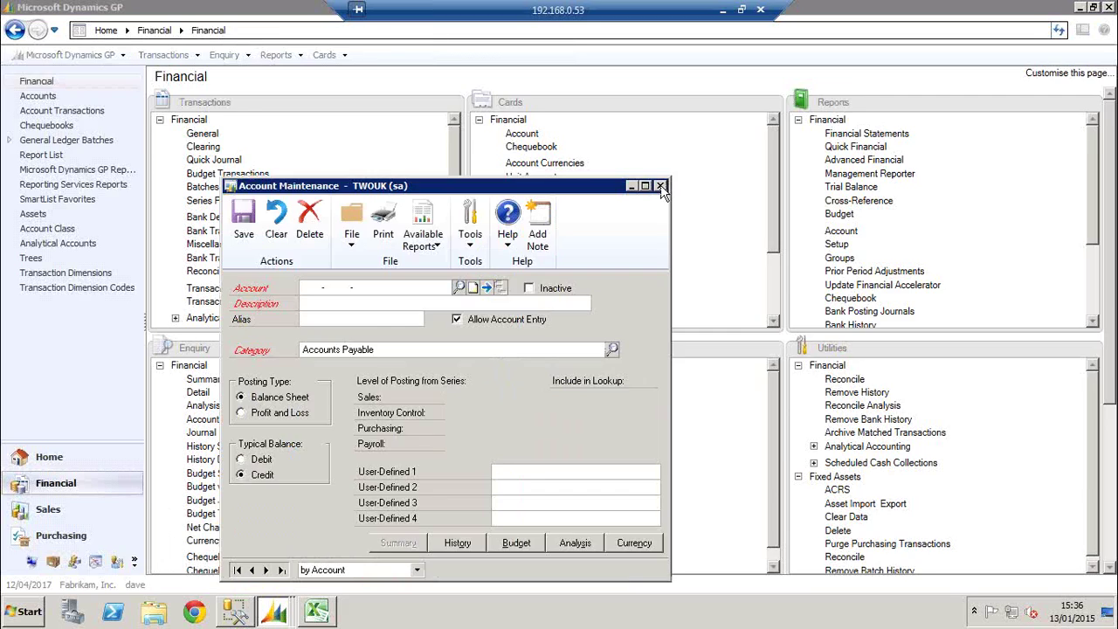
mouse_move(278, 611)
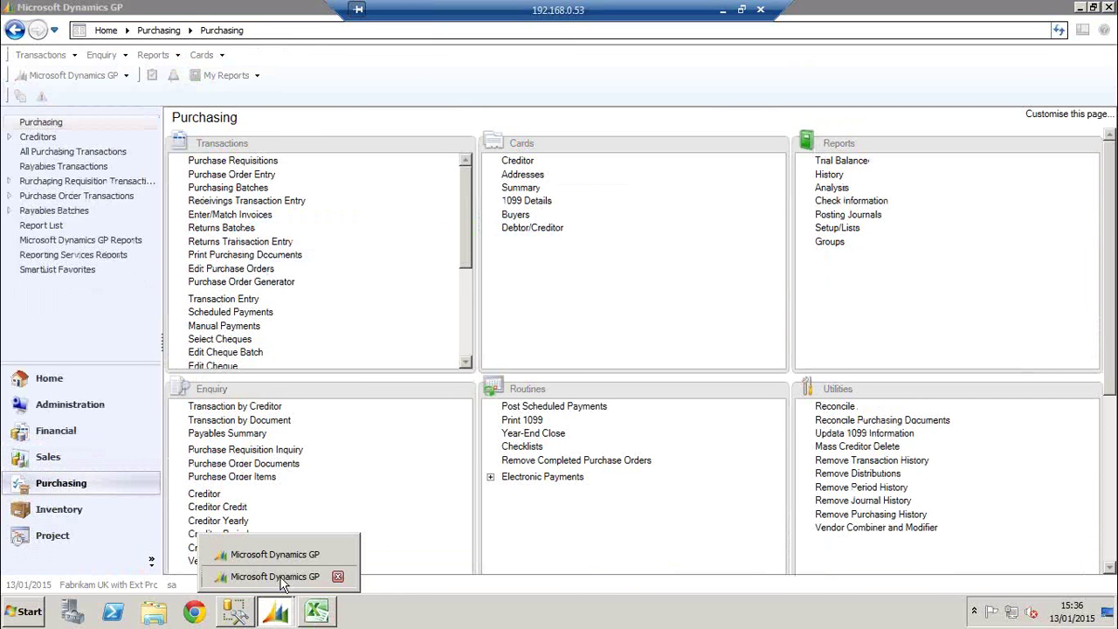
From the Fabrikam UK with Ext Prc session, open the Take Company Offline window
left_click(278, 578)
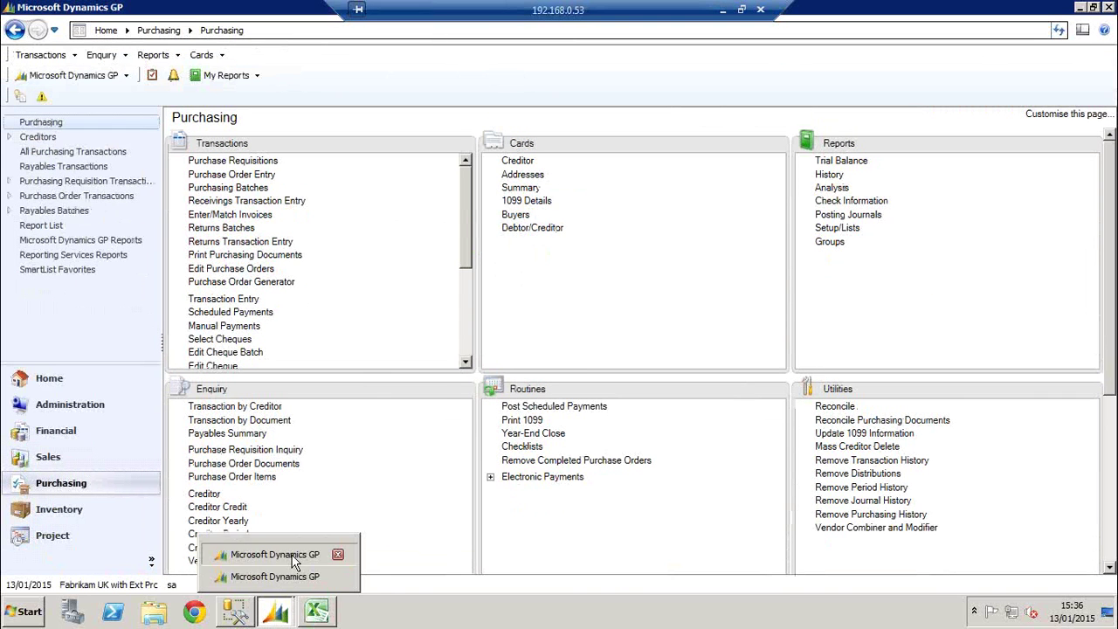
left_click(85, 76)
mouse_move(100, 159)
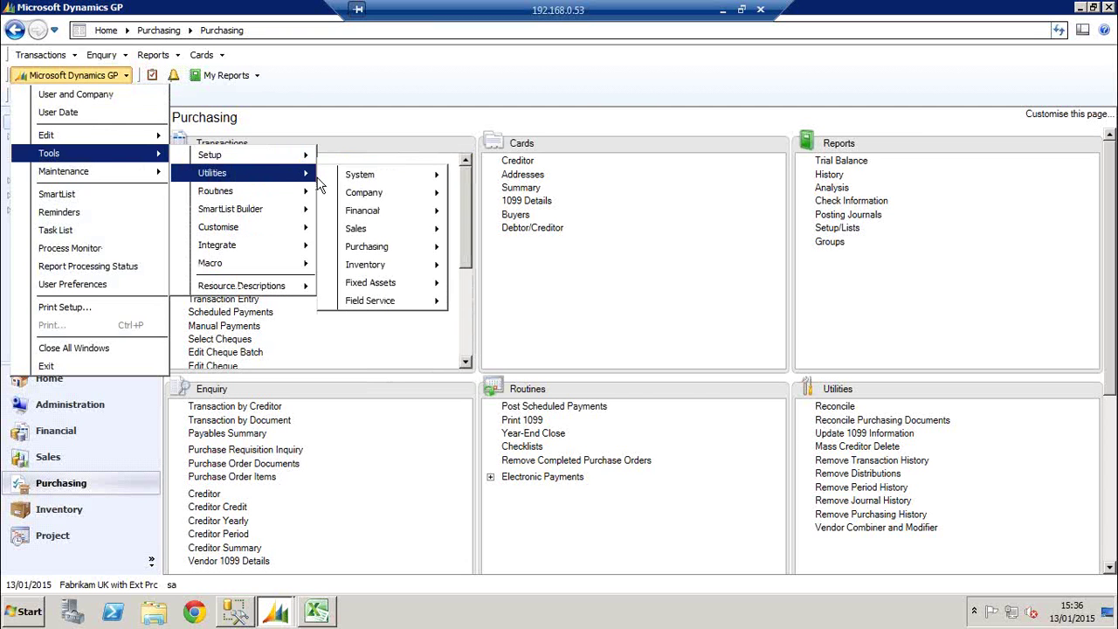
mouse_move(421, 175)
left_click(516, 341)
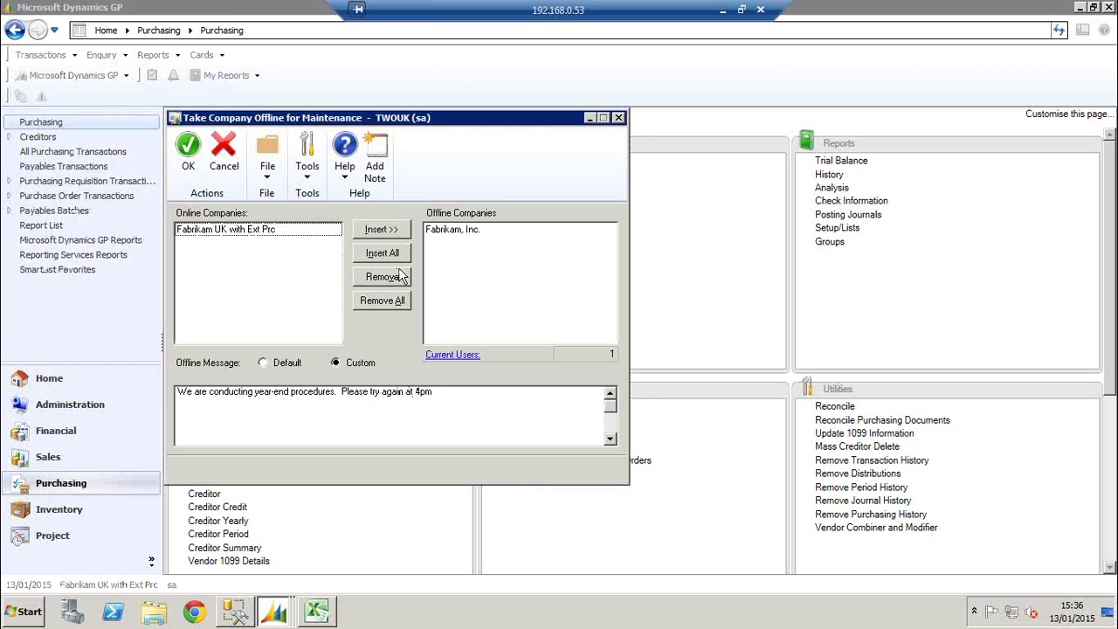
Select Fabrikam, Inc. in the offline list, then return to the Fabrikam, Inc. user's session
left_click(457, 238)
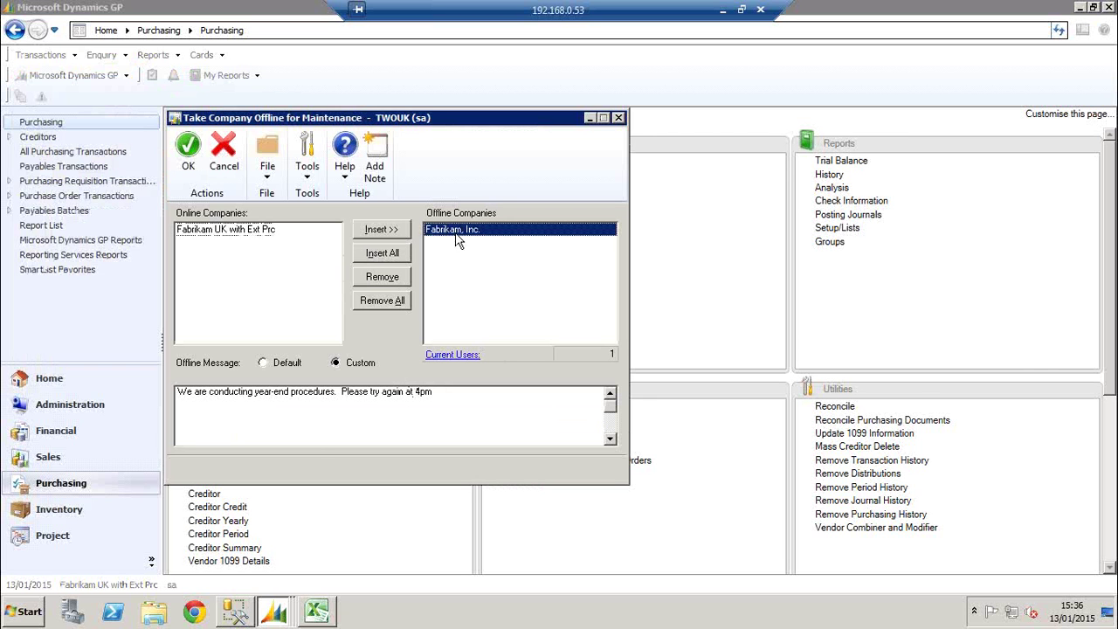
left_click(269, 616)
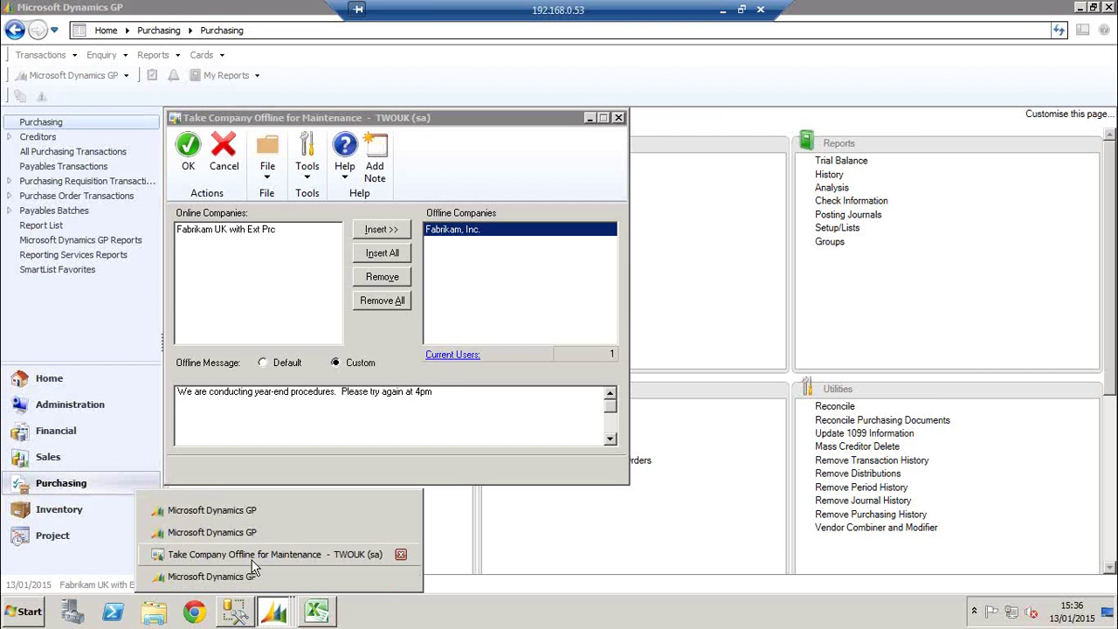
left_click(243, 576)
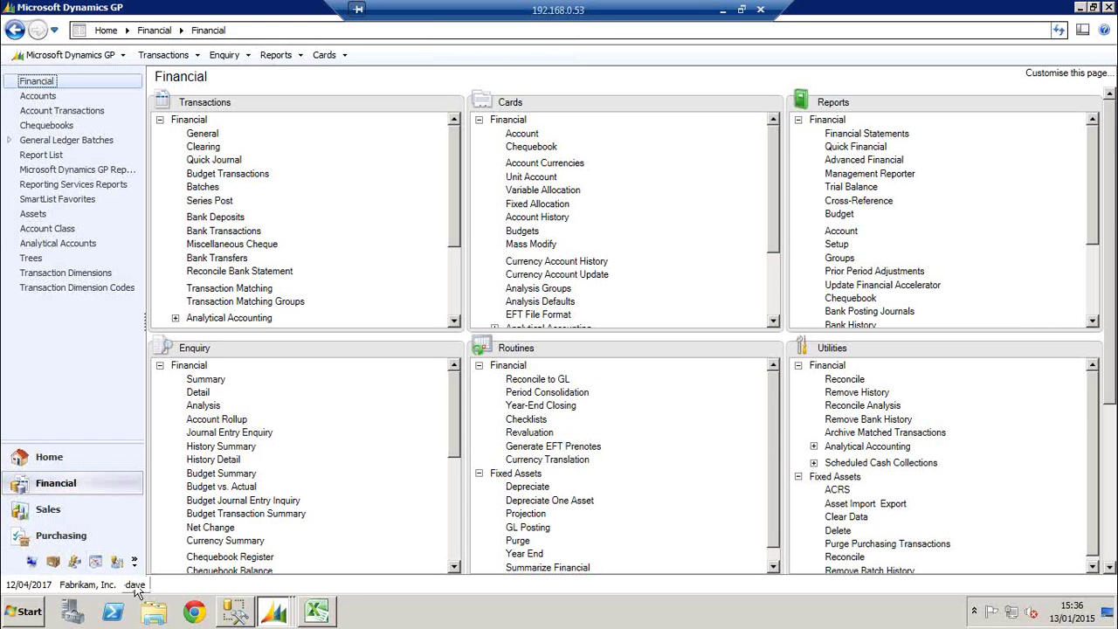
Log this session into the Fabrikam UK with Ext Prc company through Company Login
left_click(132, 585)
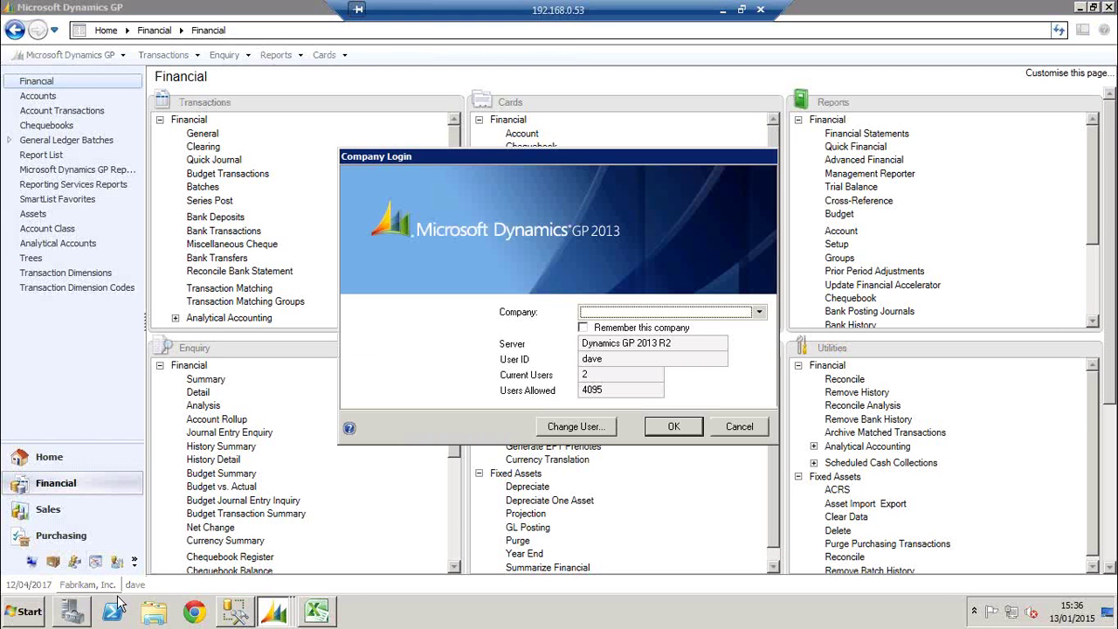
left_click(629, 313)
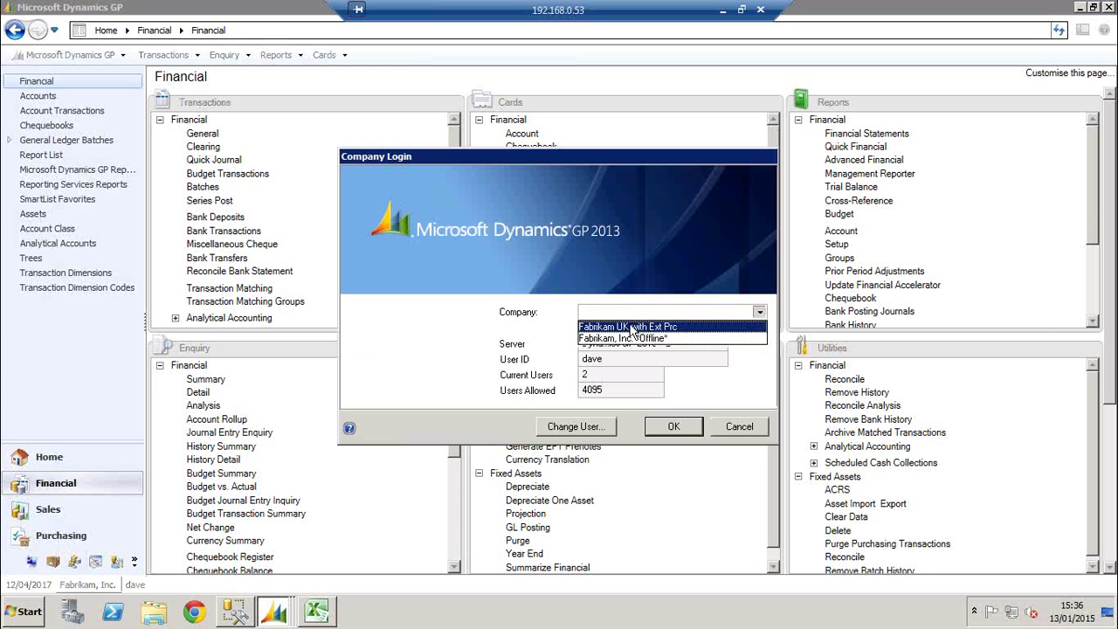
left_click(632, 327)
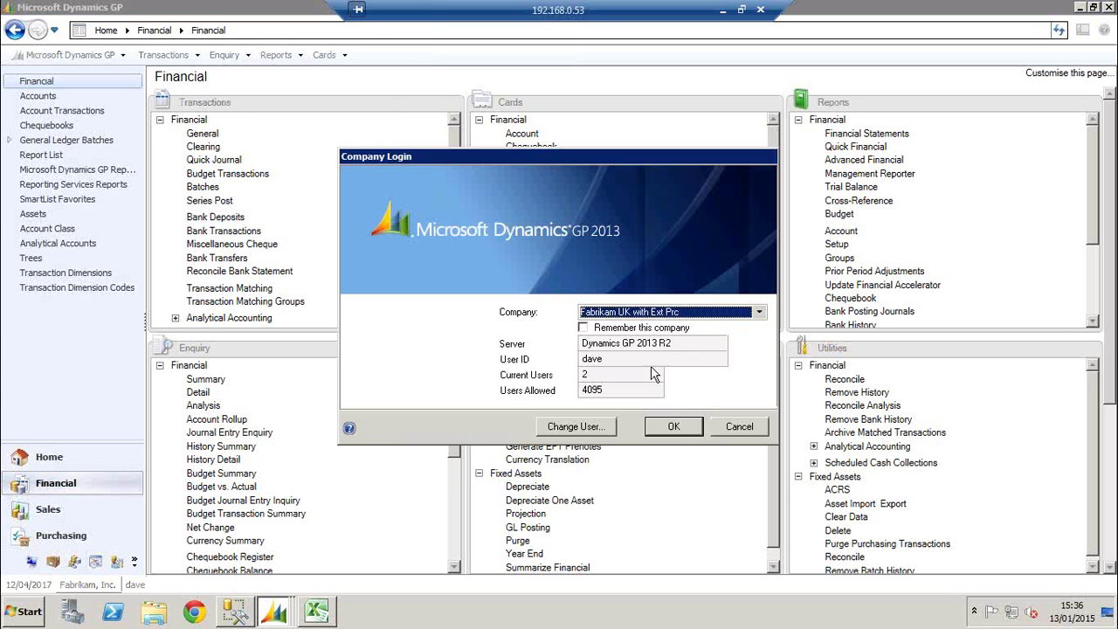
left_click(673, 426)
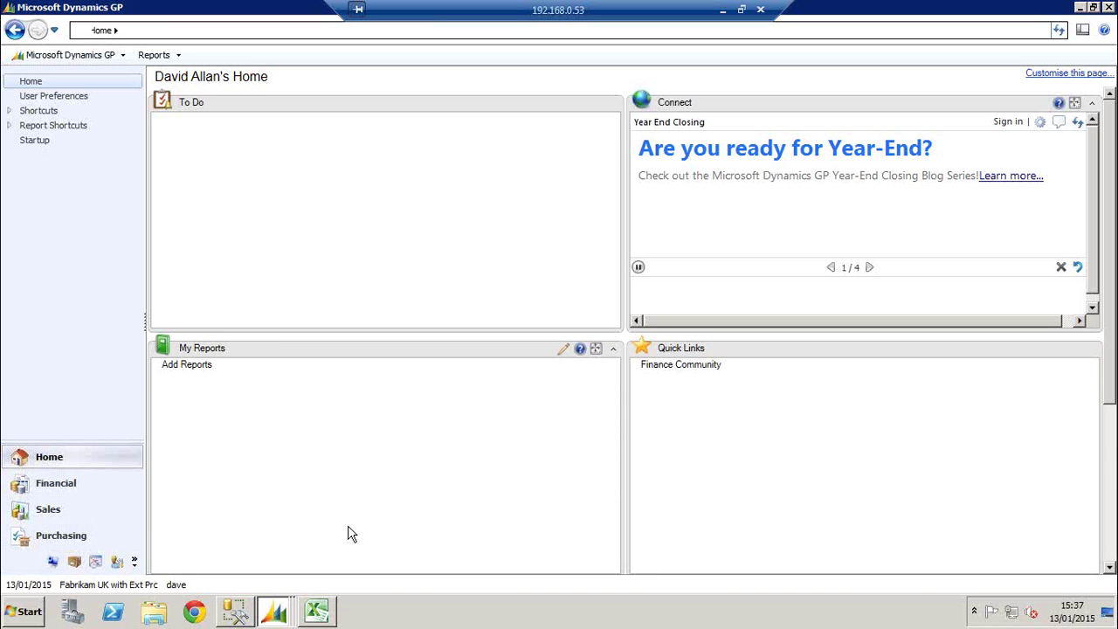
left_click(153, 584)
left_click(708, 312)
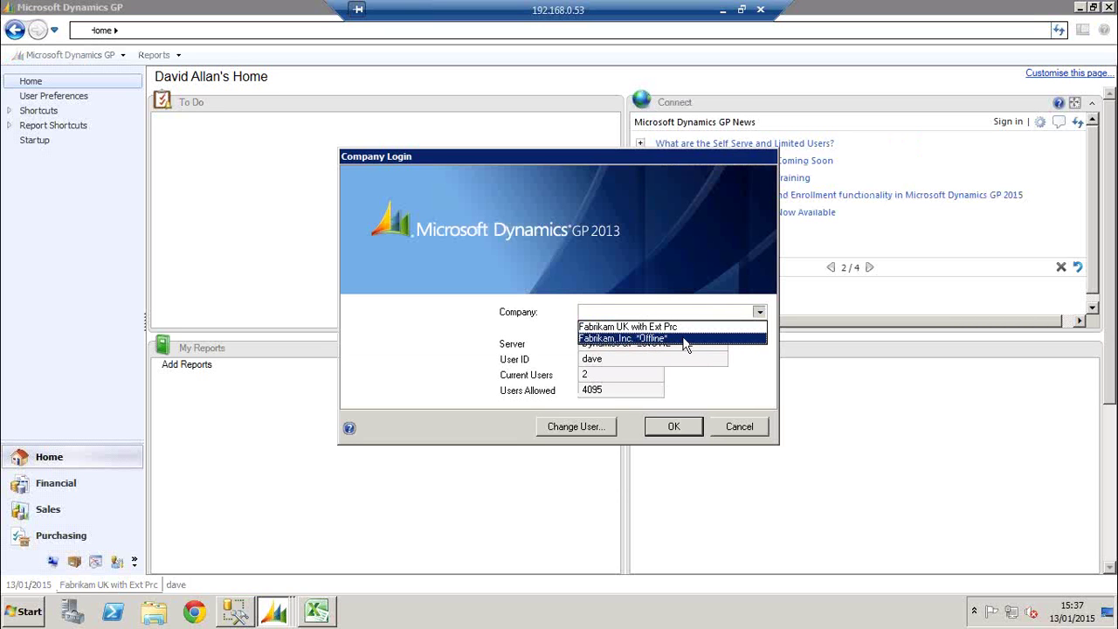
left_click(684, 339)
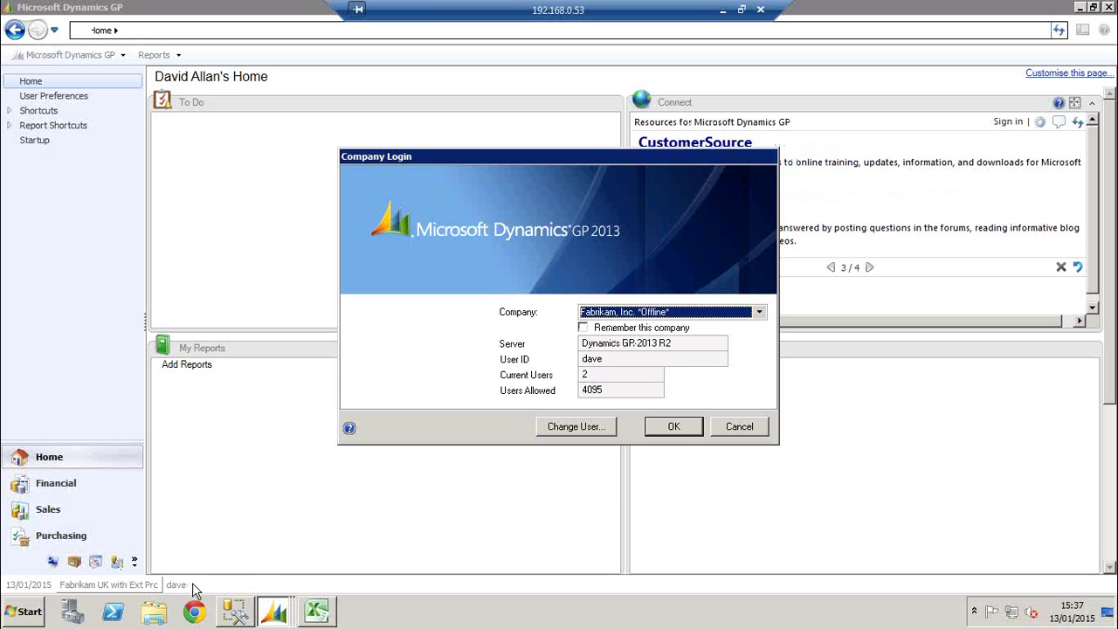
left_click(670, 428)
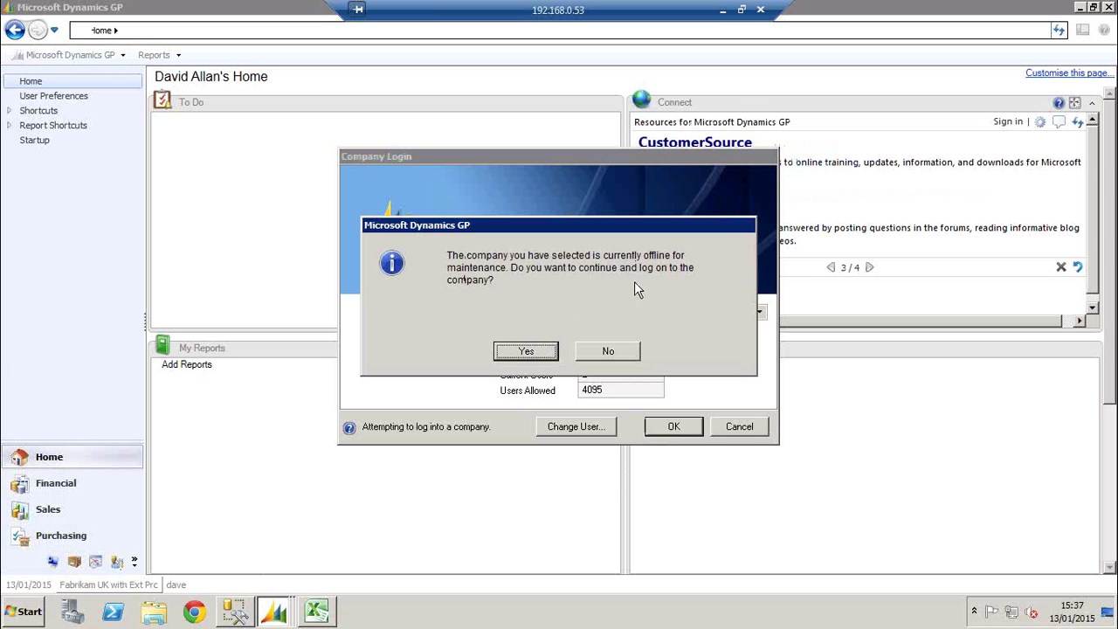
left_click(608, 351)
left_click(742, 428)
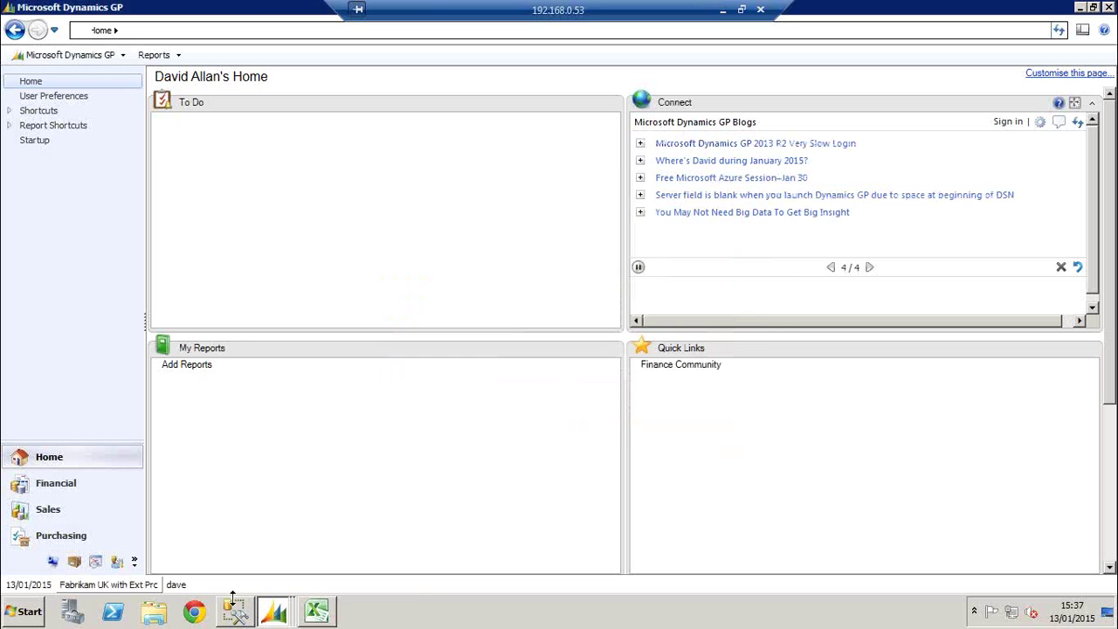
Review the custom year-end offline message and confirm Take Company Offline with OK
mouse_move(270, 611)
left_click(262, 576)
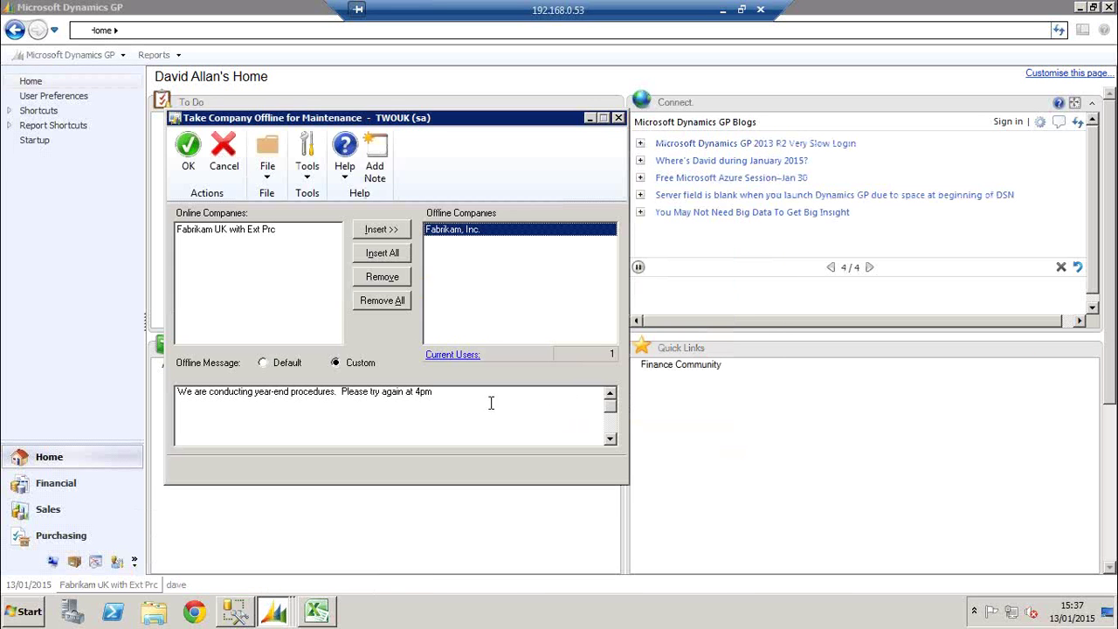
left_click_drag(479, 398, 242, 415)
left_click(327, 433)
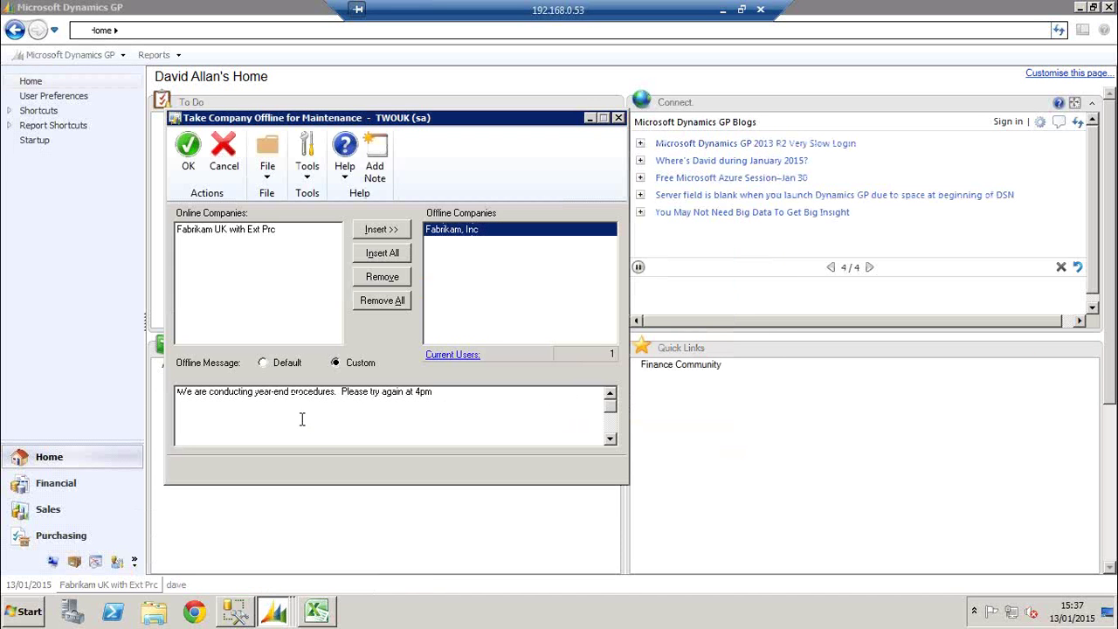
left_click(188, 162)
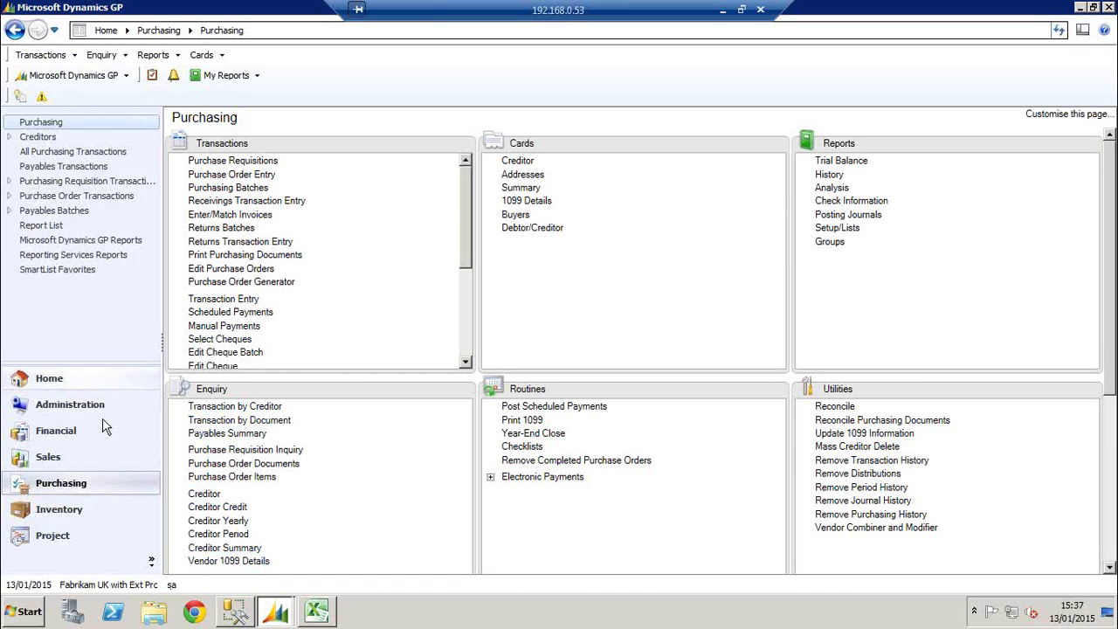
Bring up the Company Setup window and move it up slightly
left_click(87, 75)
mouse_move(86, 156)
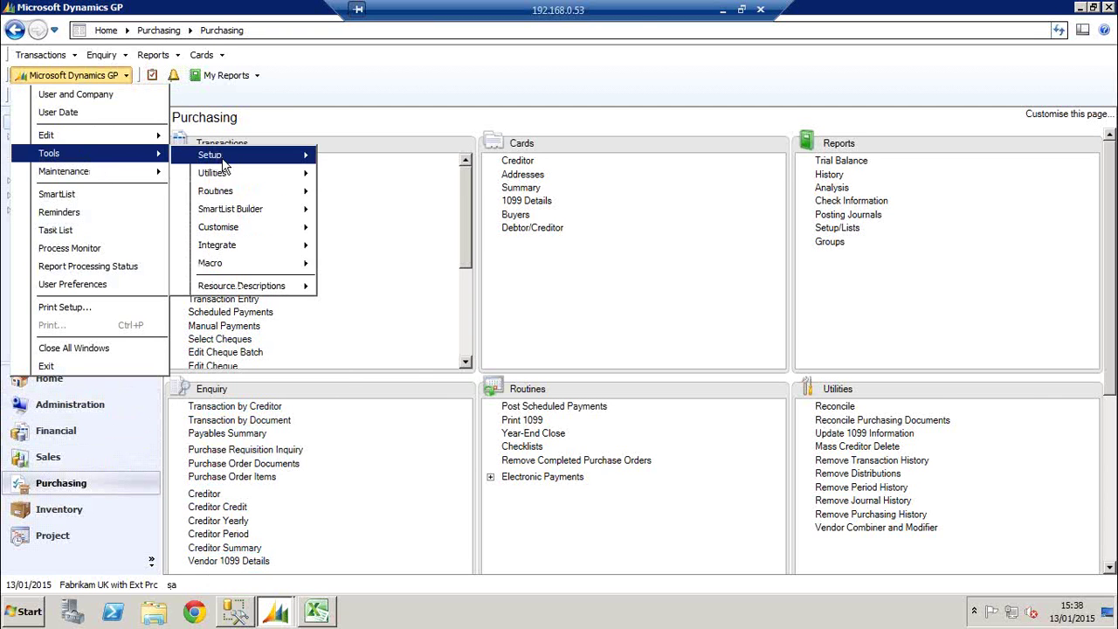
mouse_move(218, 157)
mouse_move(385, 190)
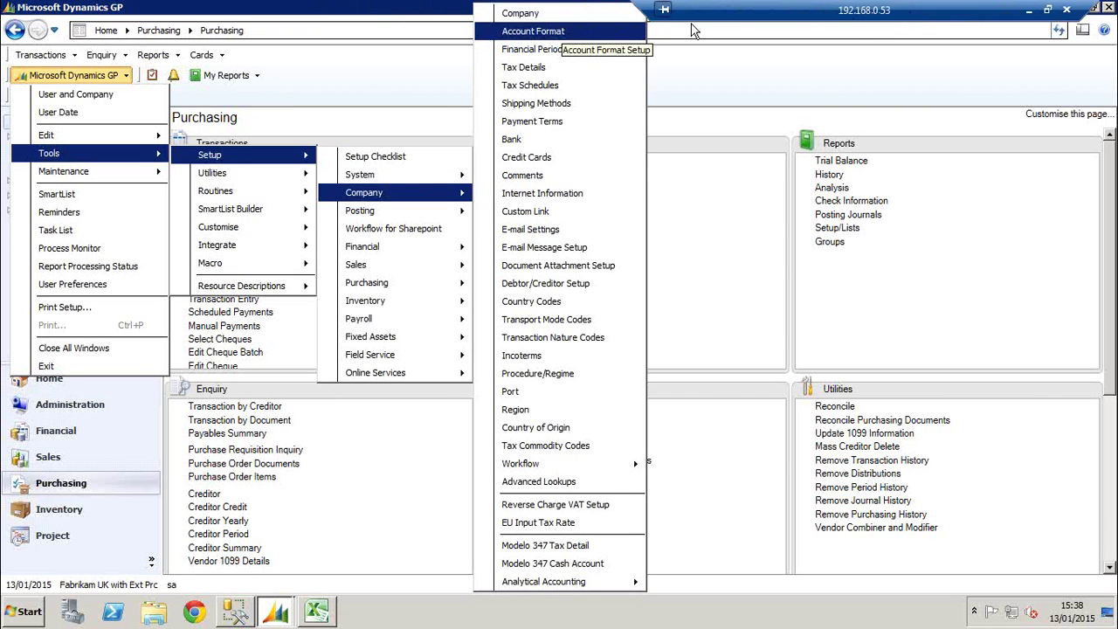
left_click(533, 12)
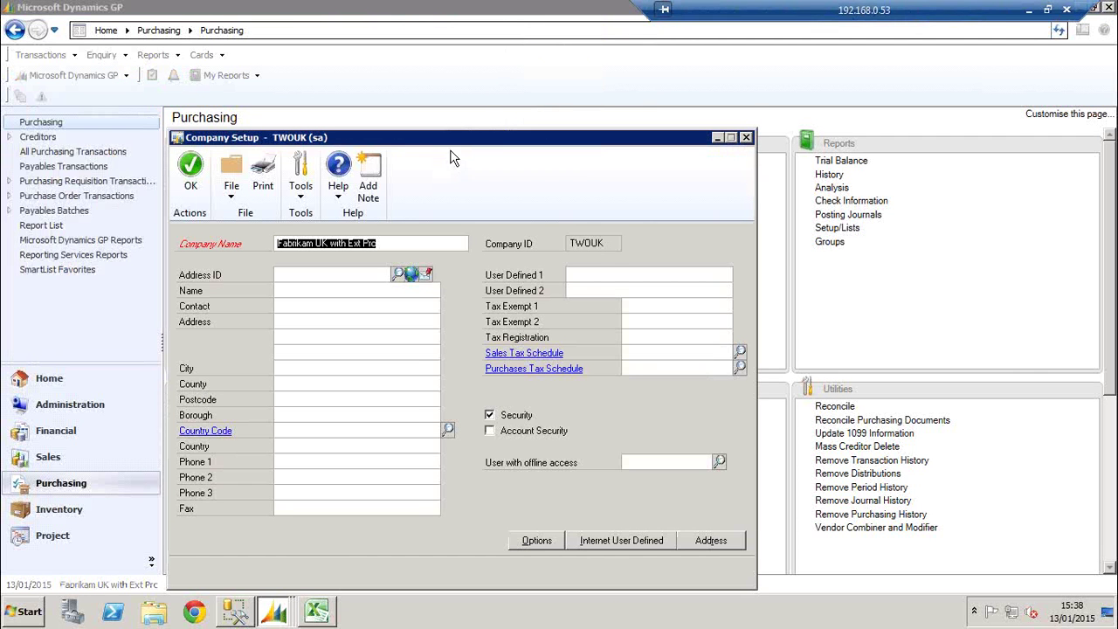
left_click_drag(456, 132, 457, 86)
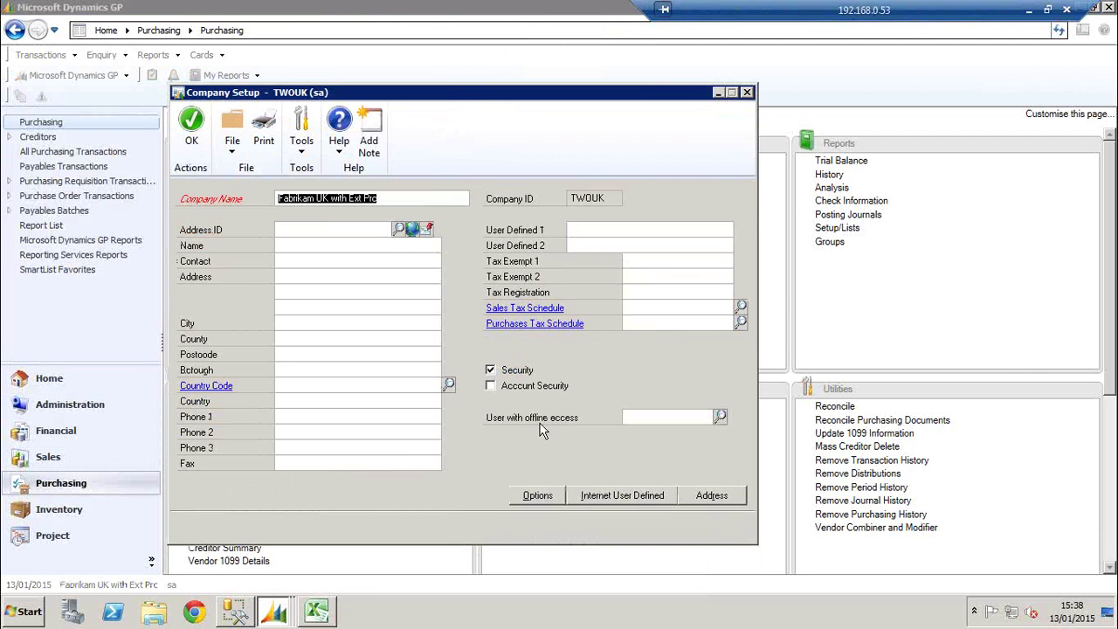
Browse the users available for offline access, then close the lookup and Company Setup unchanged
left_click(628, 416)
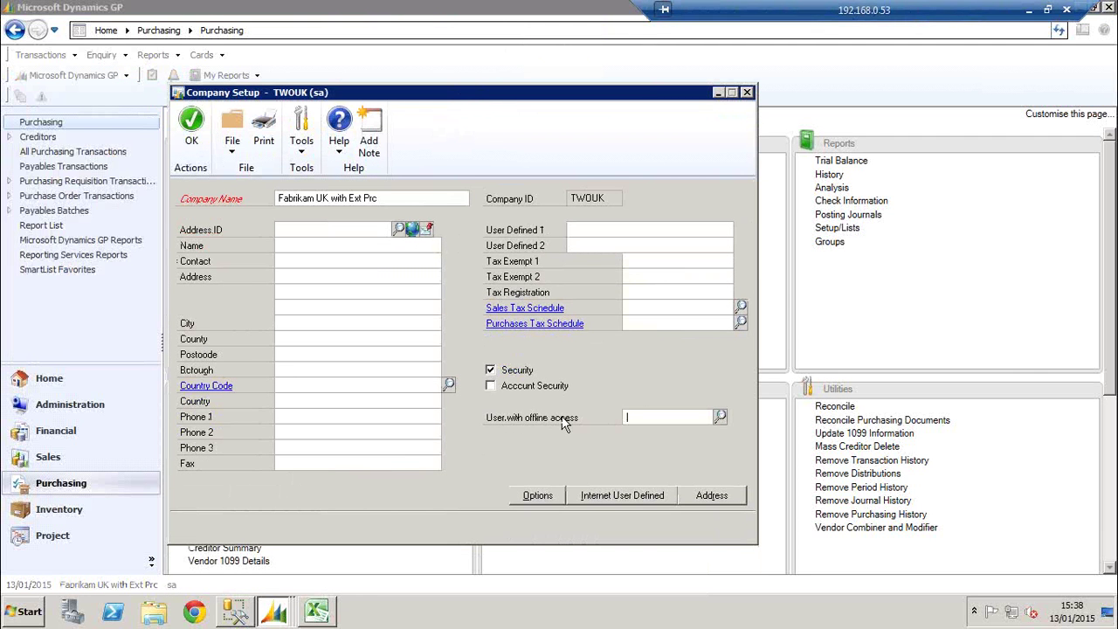
left_click(720, 416)
left_click_drag(351, 399, 355, 459)
left_click(358, 482)
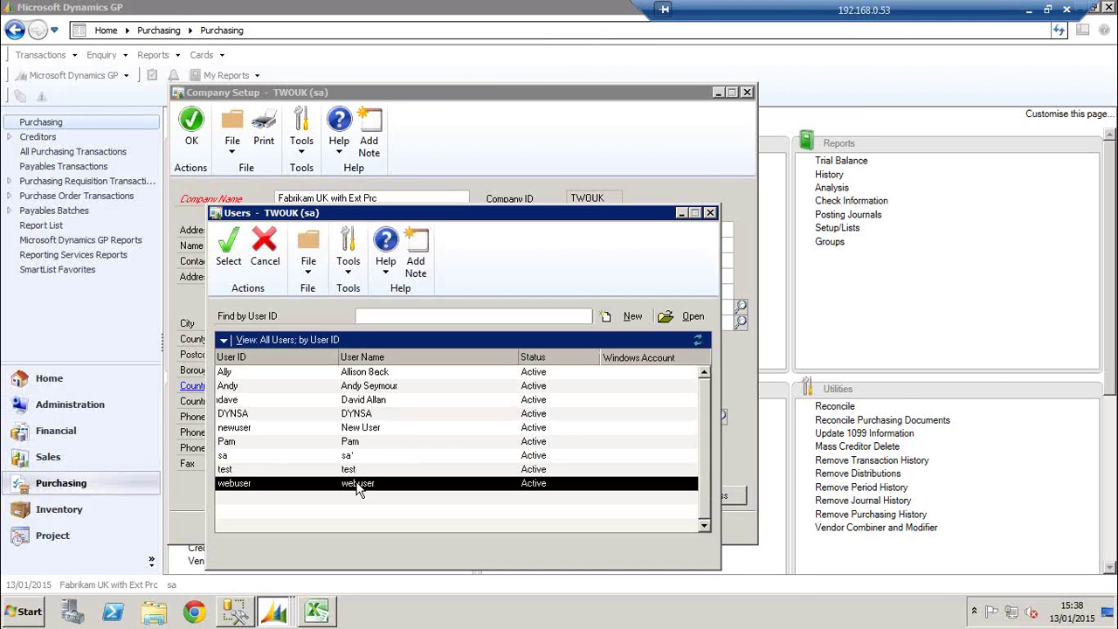
left_click(365, 428)
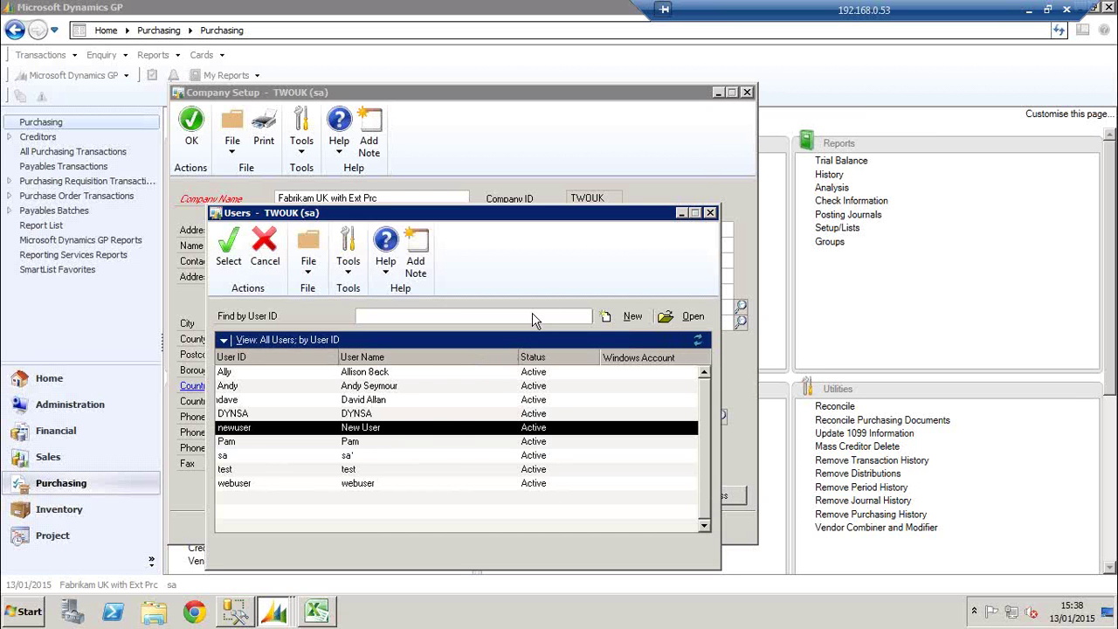
left_click(709, 214)
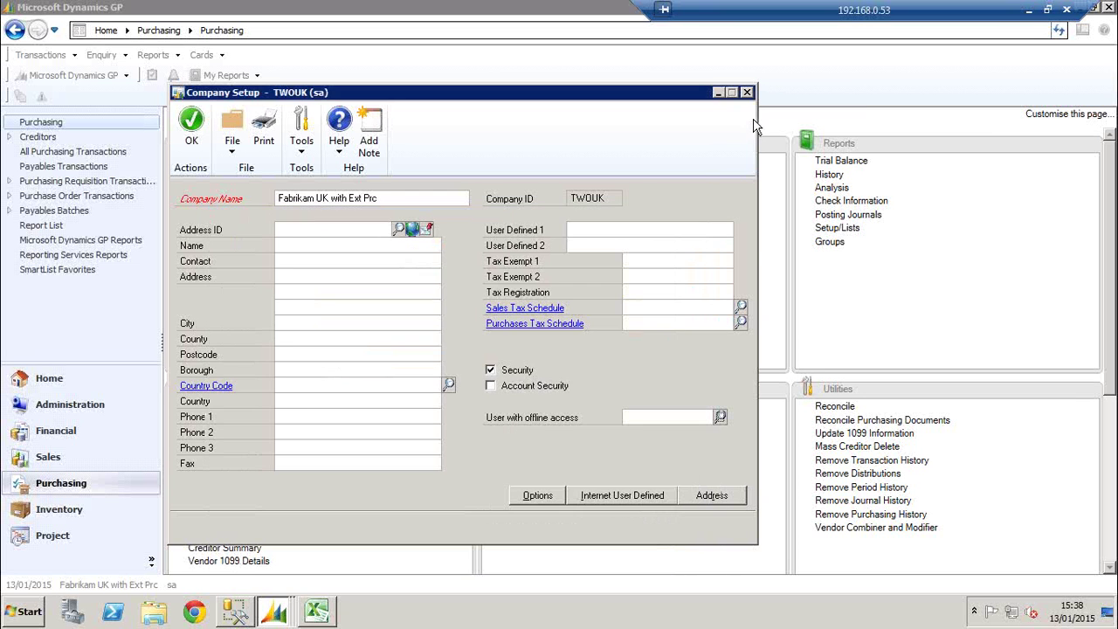
left_click(747, 92)
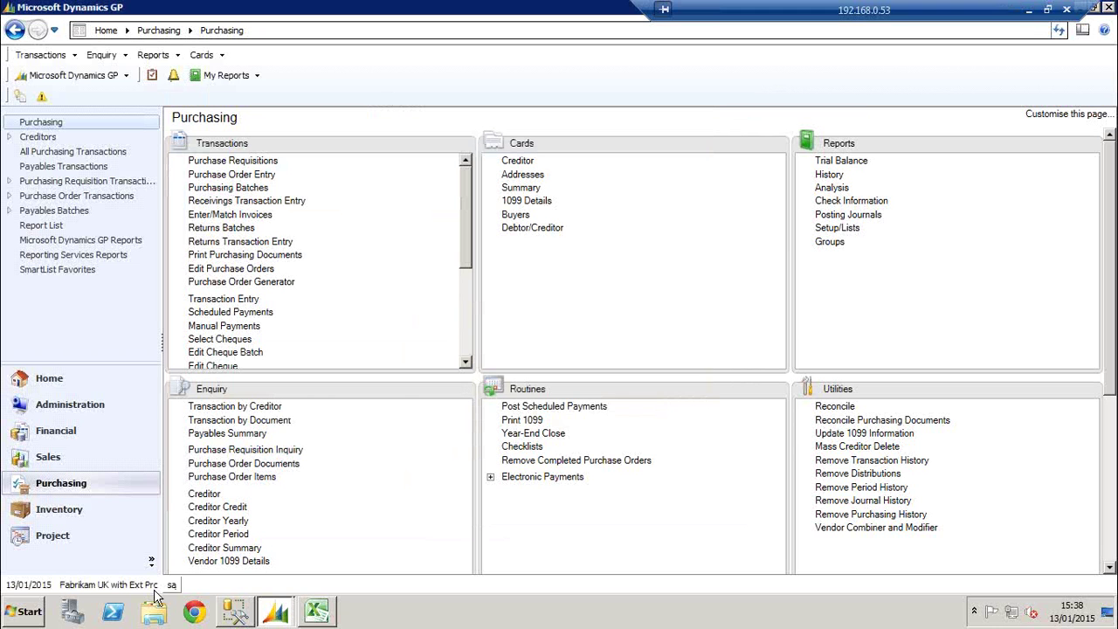
left_click(70, 405)
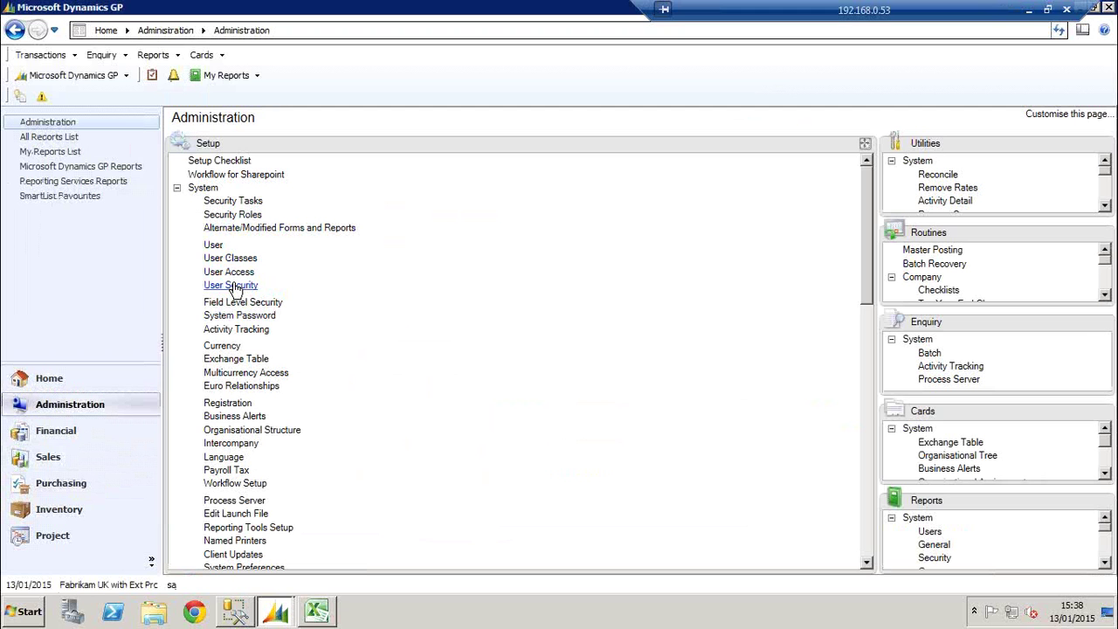
left_click(230, 285)
left_click(350, 220)
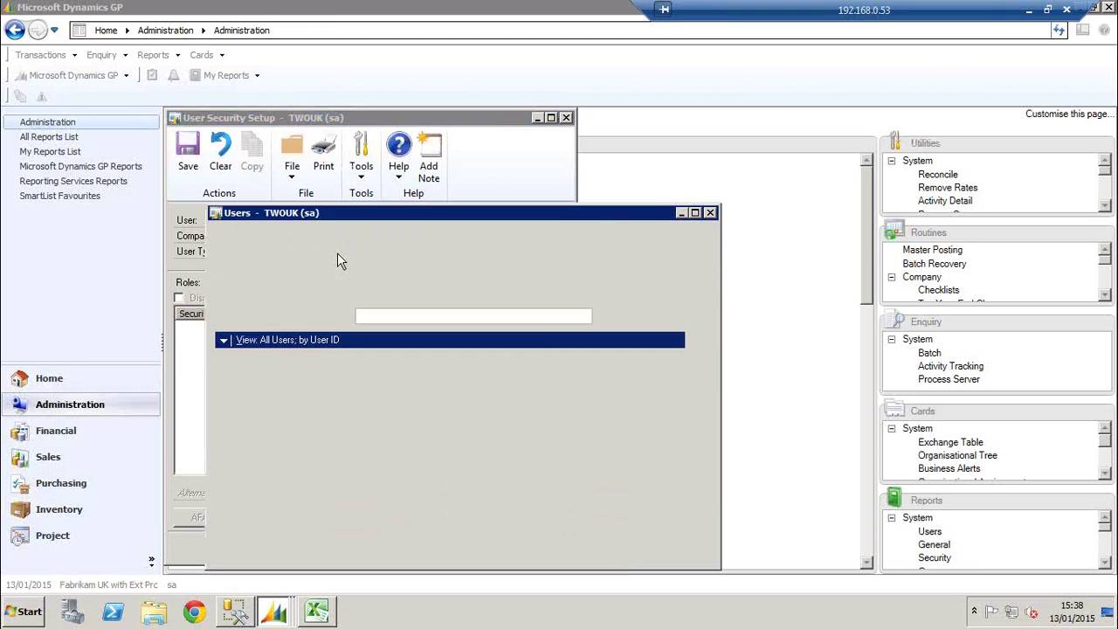
double_click(229, 399)
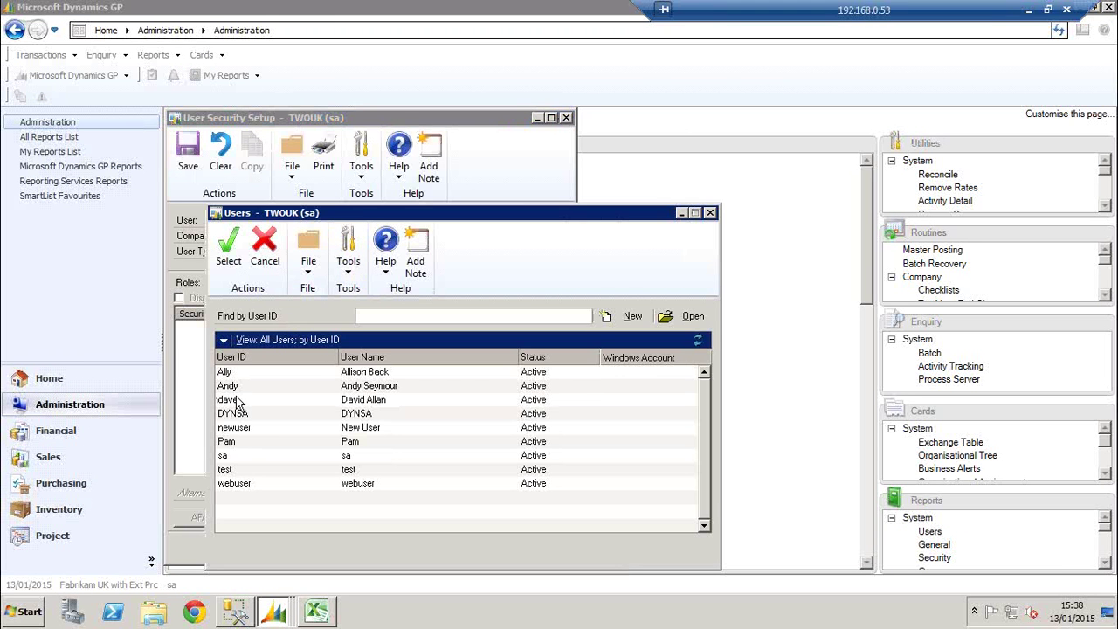
left_click(358, 237)
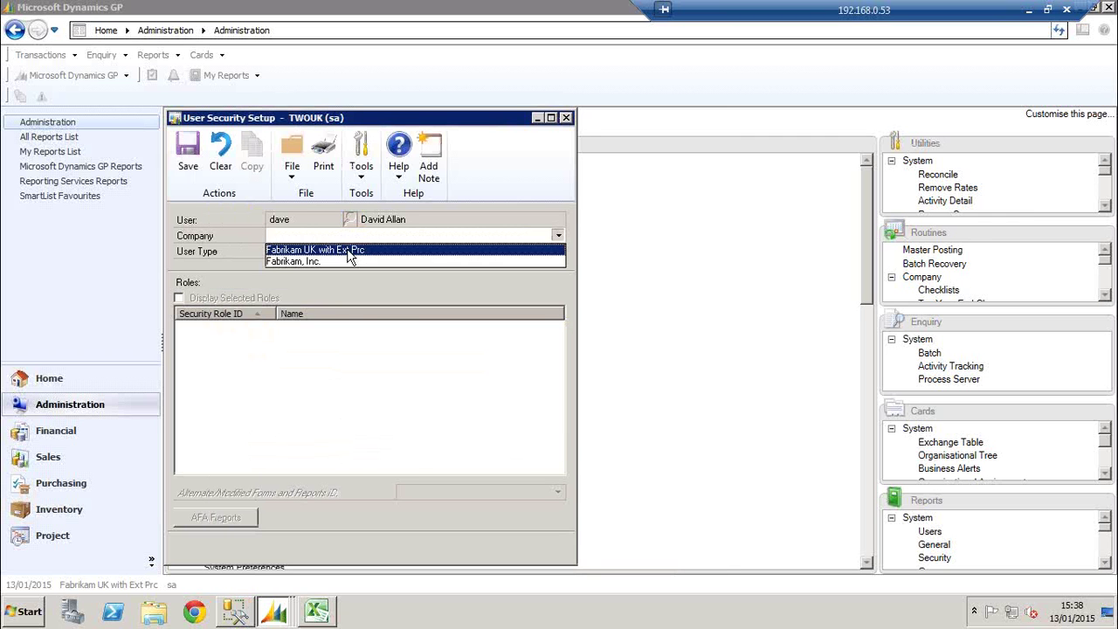
left_click(355, 251)
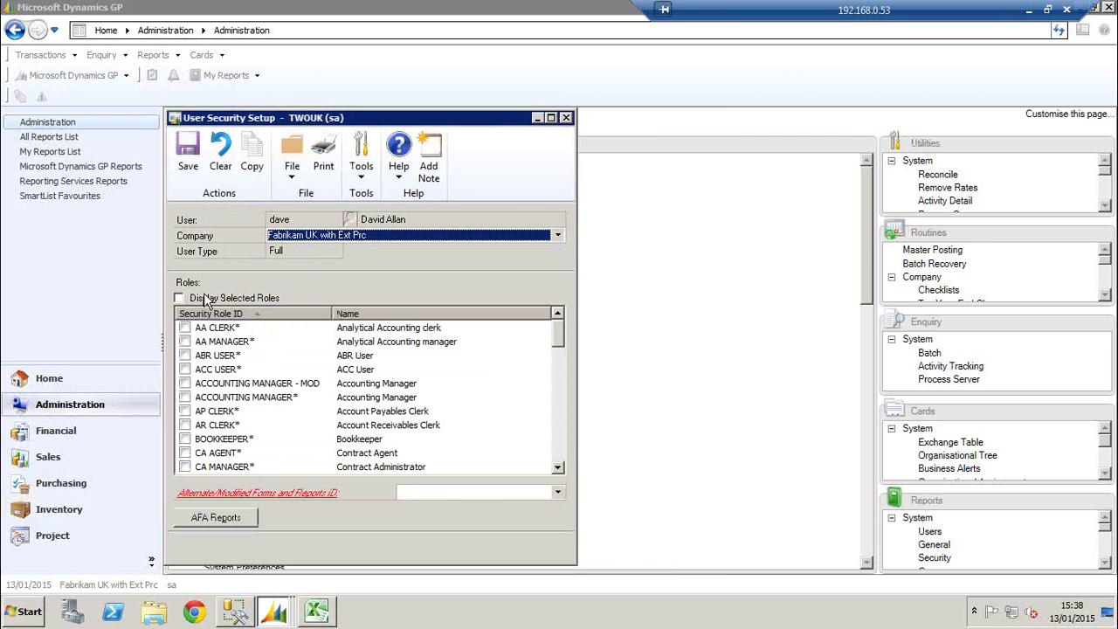
left_click(322, 234)
left_click(319, 262)
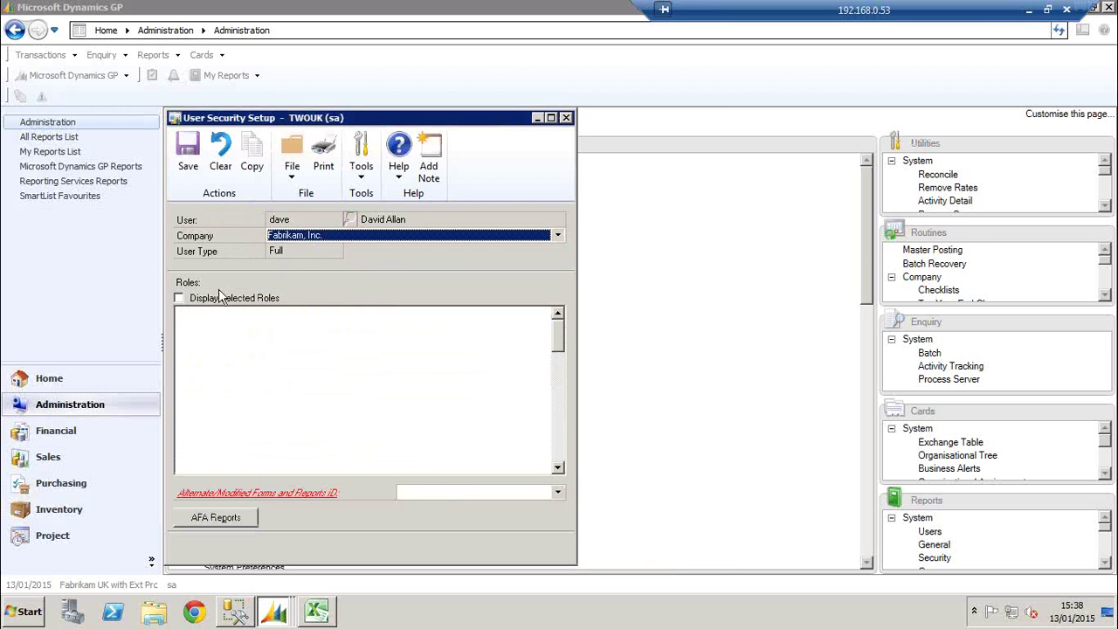
left_click(209, 299)
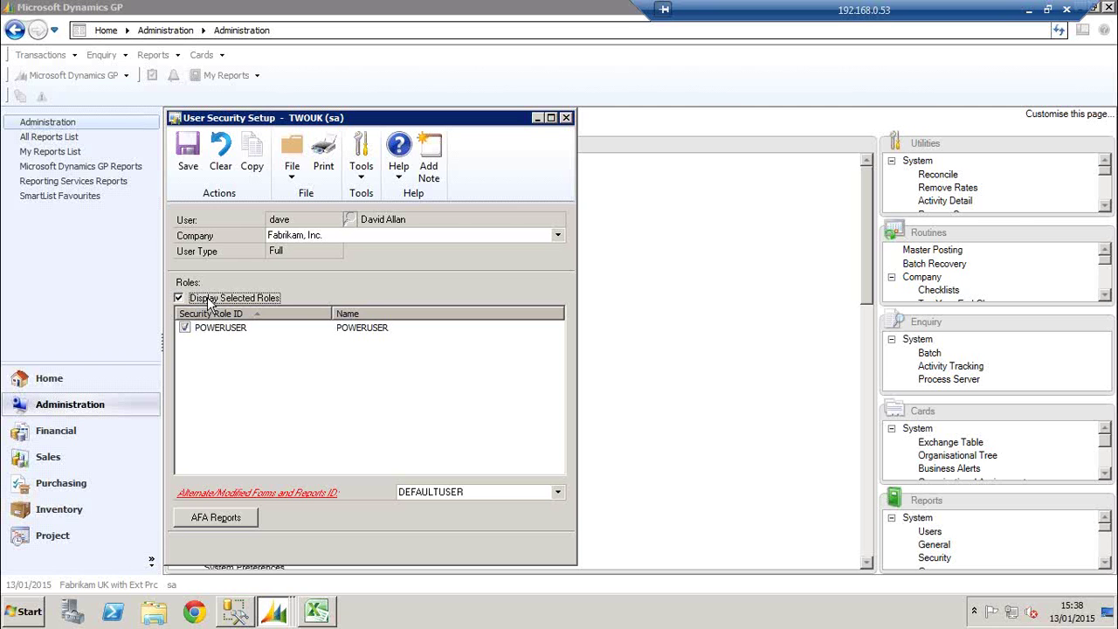
left_click(188, 152)
left_click(564, 118)
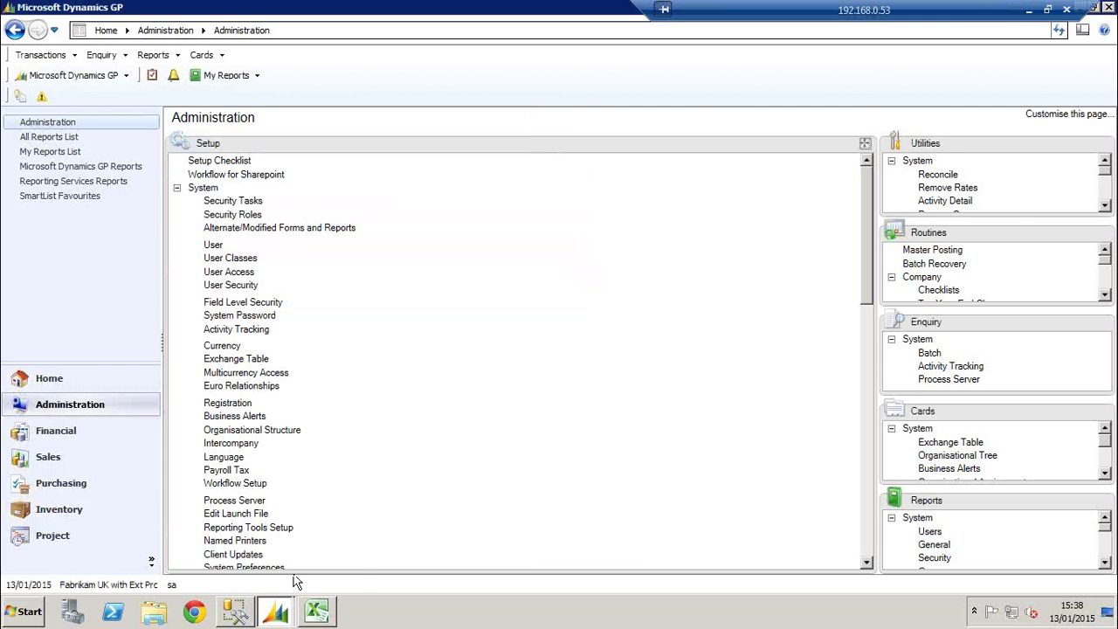
mouse_move(273, 602)
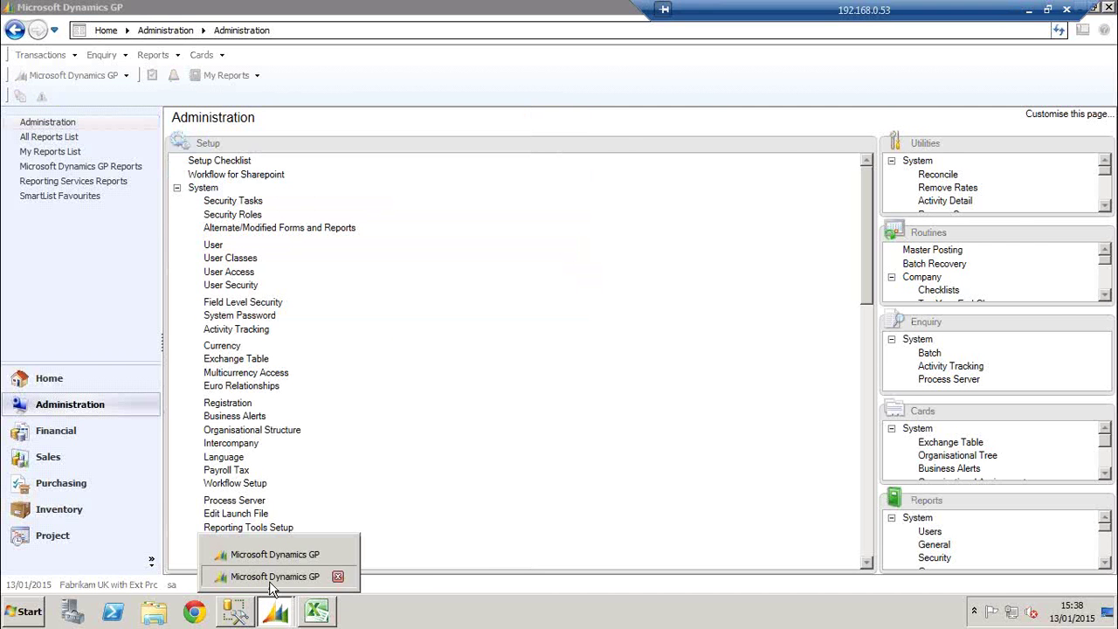
Switch to the second user's session and try logging into Fabrikam, Inc. *Offline*
left_click(272, 573)
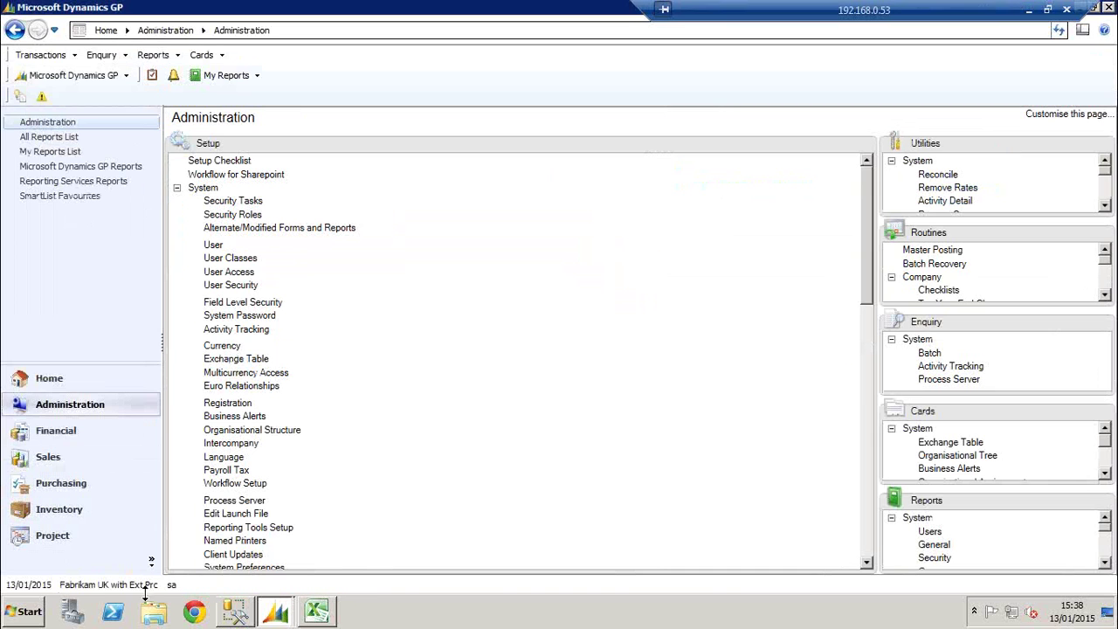
left_click(144, 585)
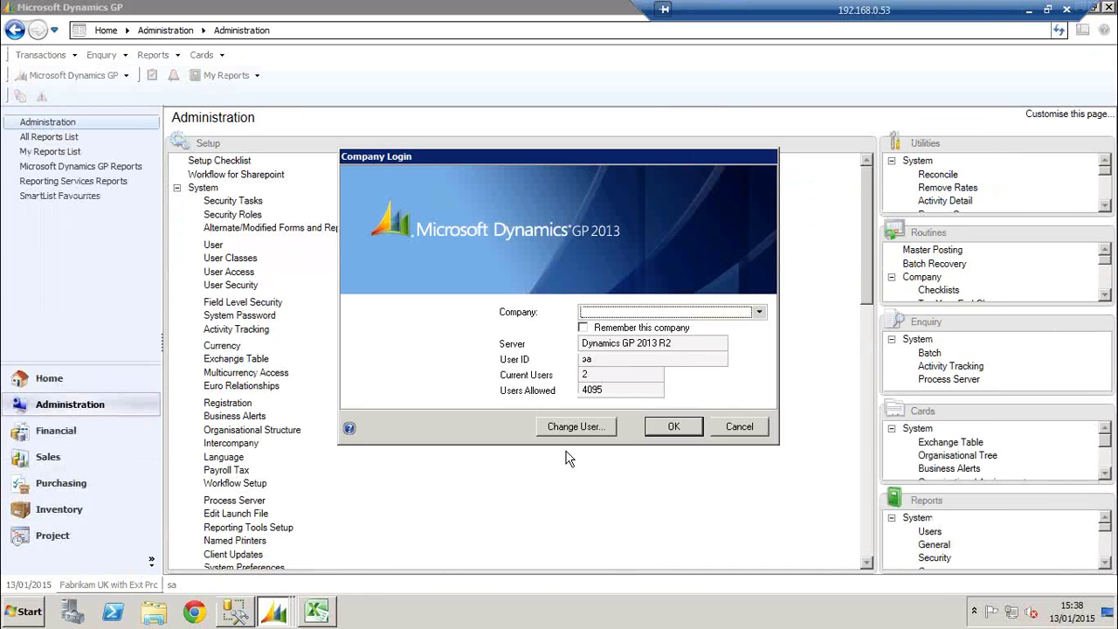
left_click(718, 427)
mouse_move(291, 608)
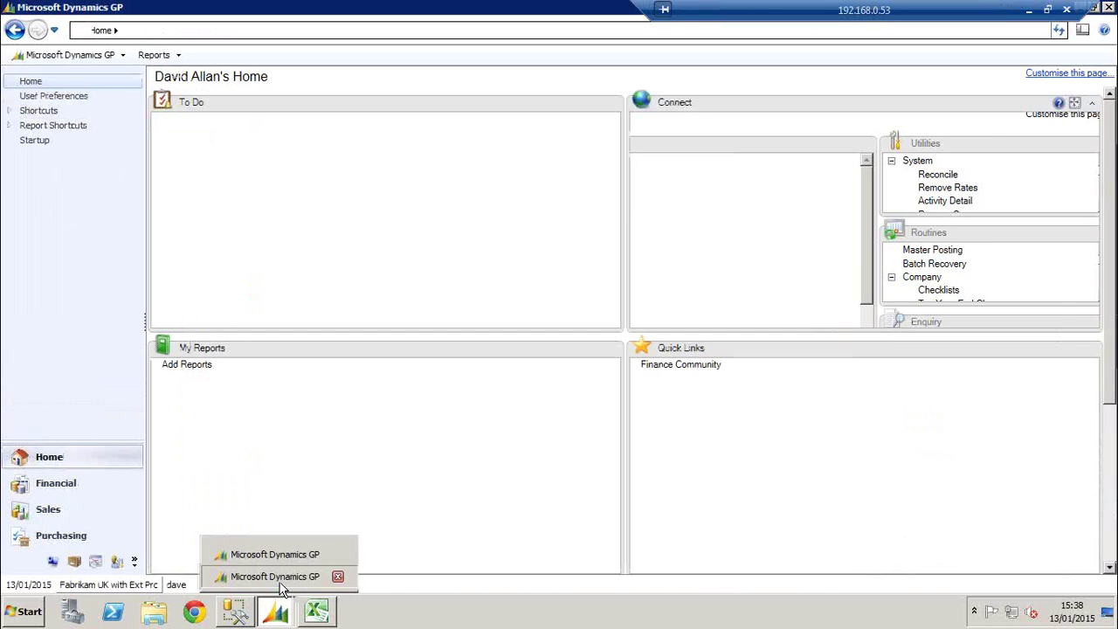
left_click(279, 578)
left_click(145, 586)
left_click(635, 314)
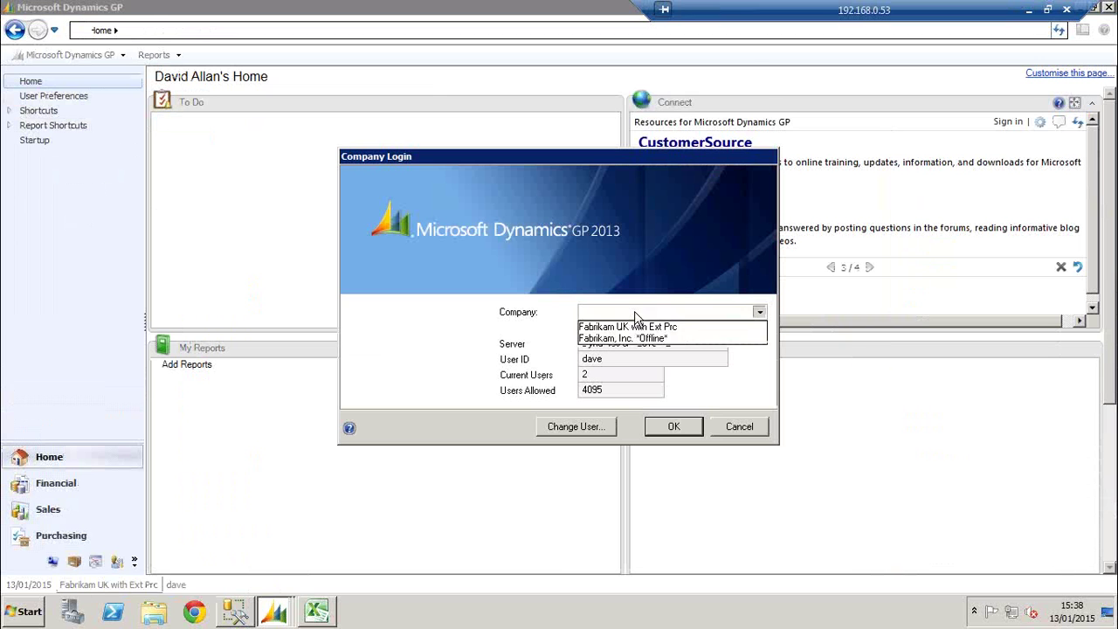
left_click(641, 338)
left_click(677, 427)
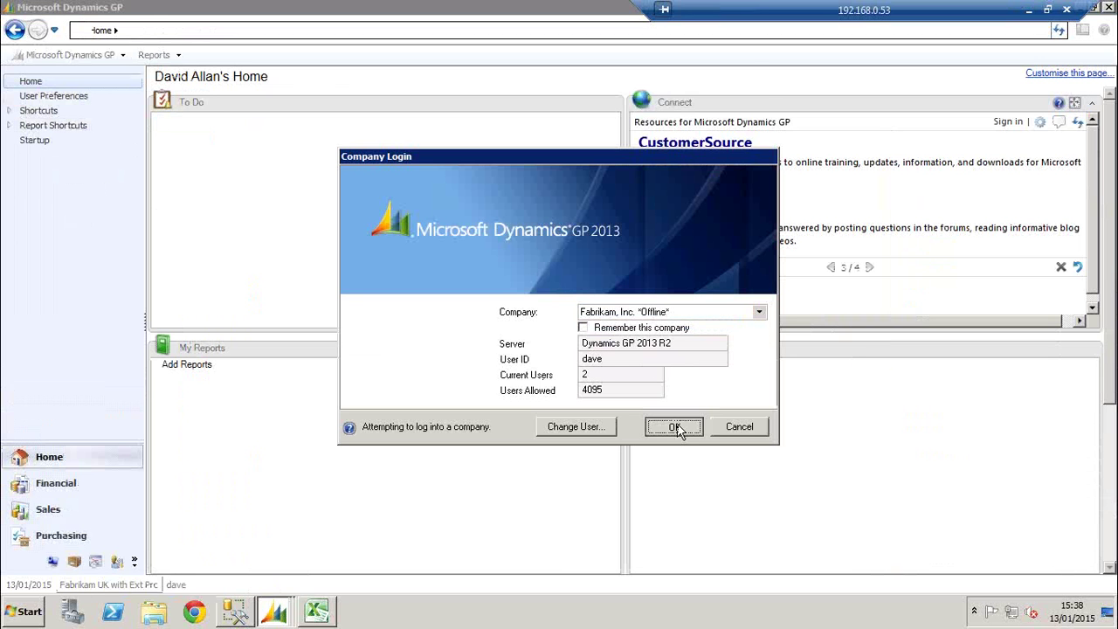
Read the year-end offline message, dismiss it, and cancel Company Login
left_click_drag(417, 250, 531, 248)
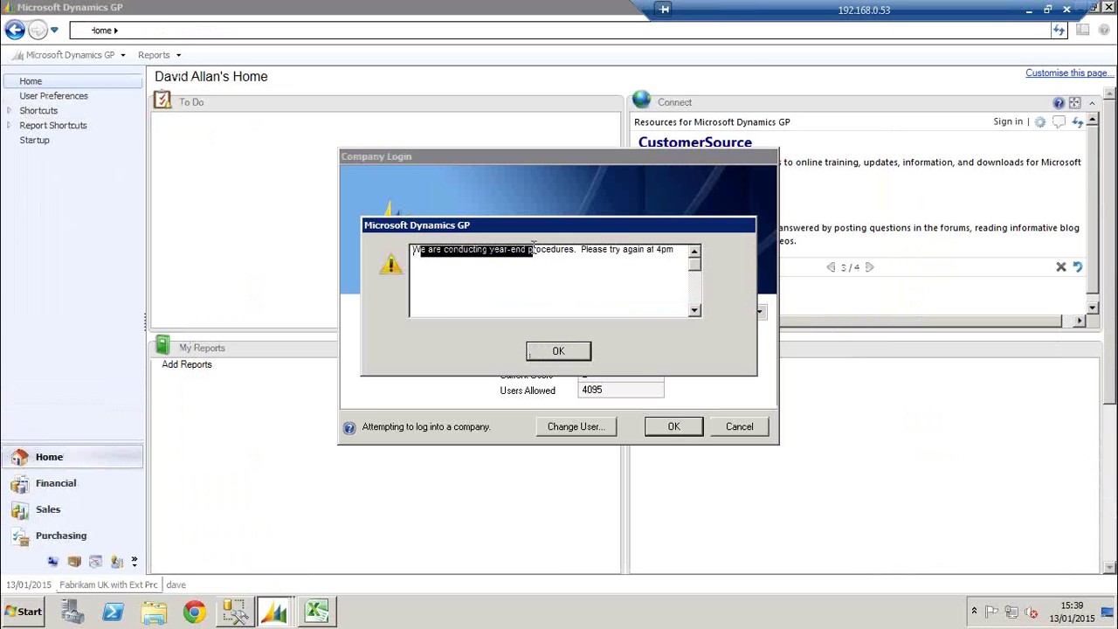
left_click_drag(602, 251, 642, 249)
left_click(654, 250)
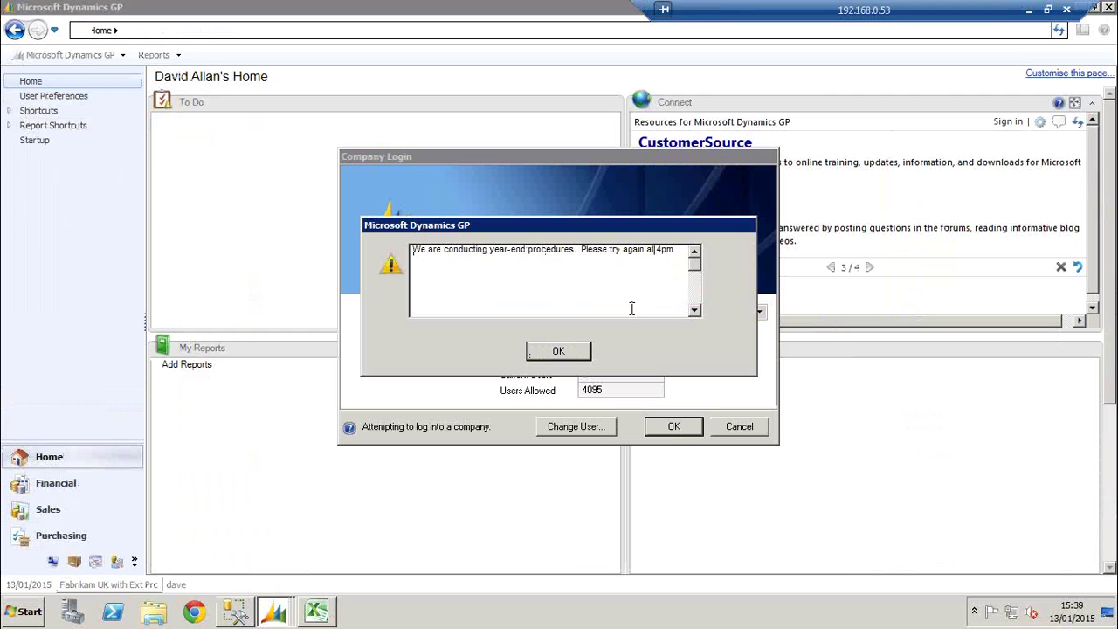
left_click(560, 355)
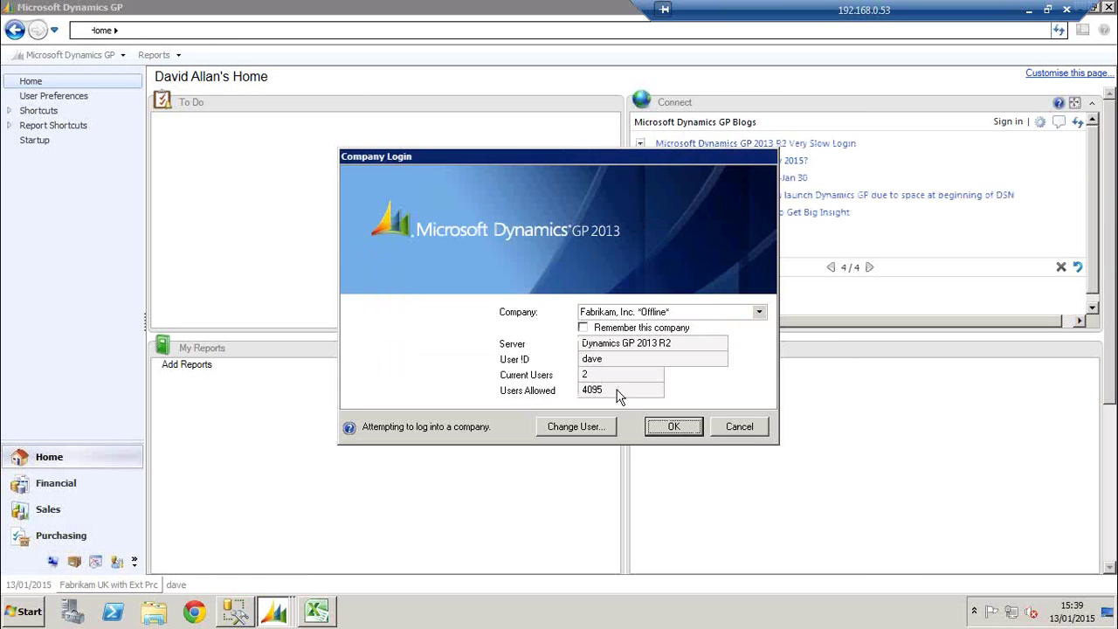
left_click(739, 426)
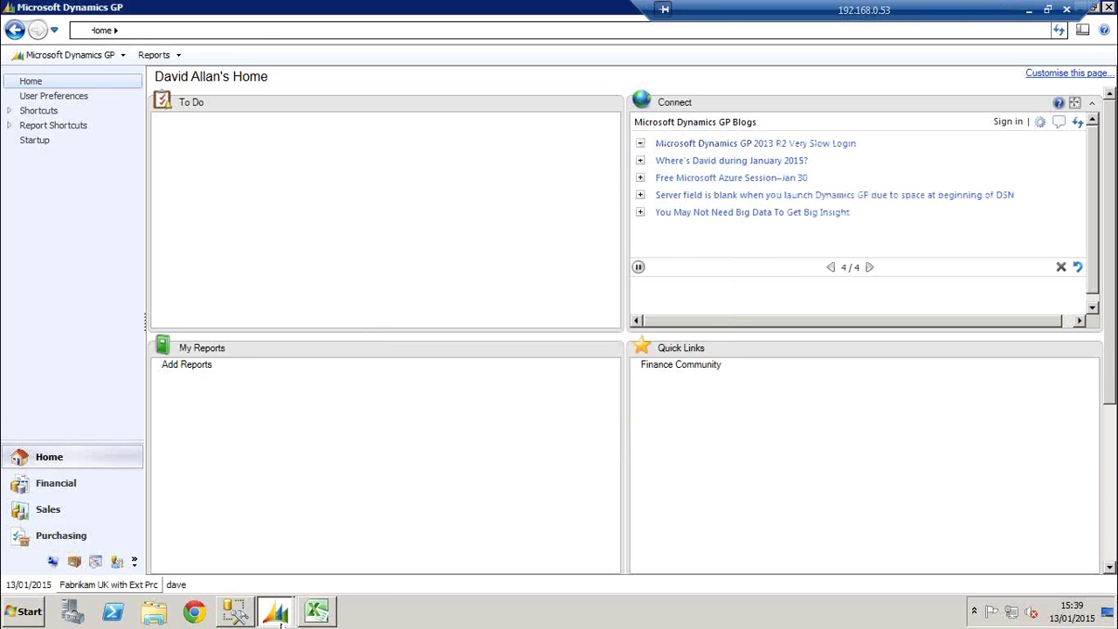
left_click(275, 612)
In the administrator's session, remove Fabrikam, Inc. from the offline companies and confirm
left_click(271, 556)
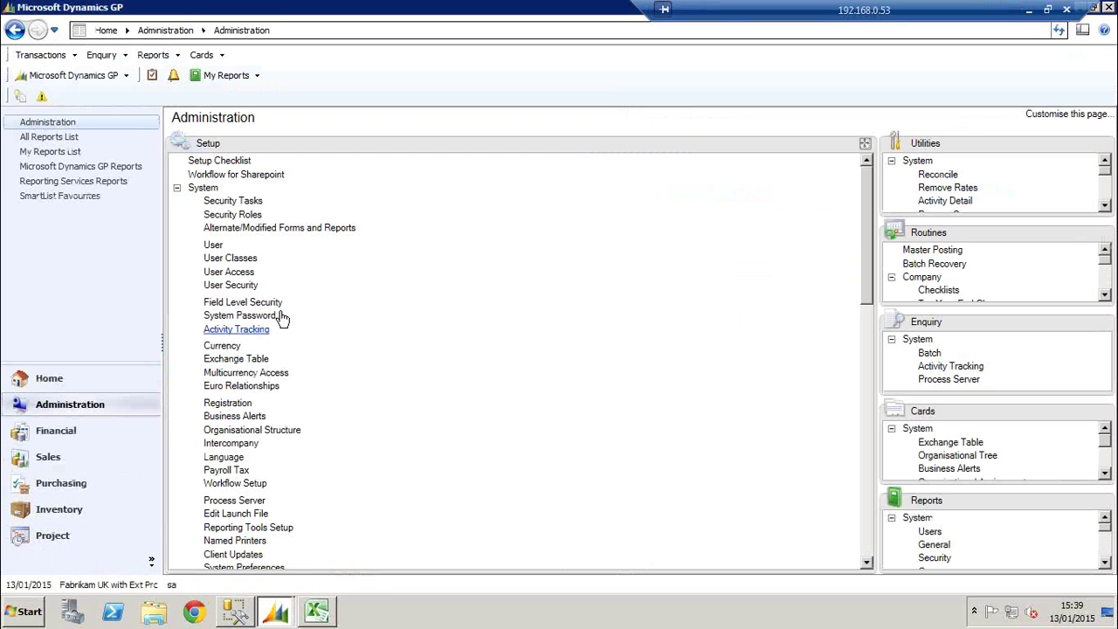
left_click(98, 76)
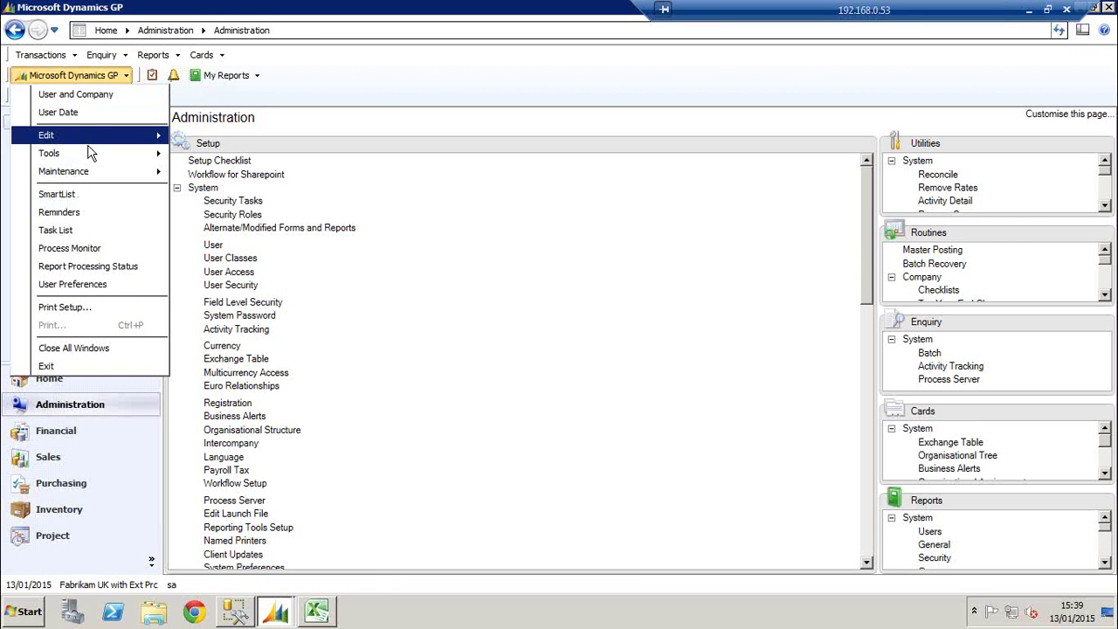
mouse_move(87, 158)
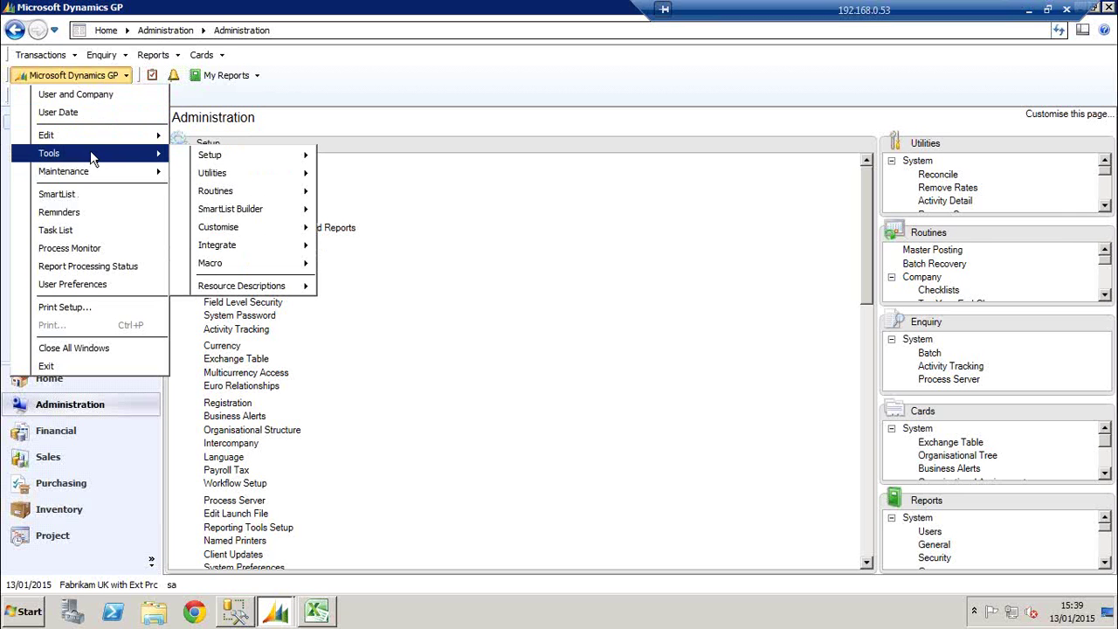
mouse_move(235, 181)
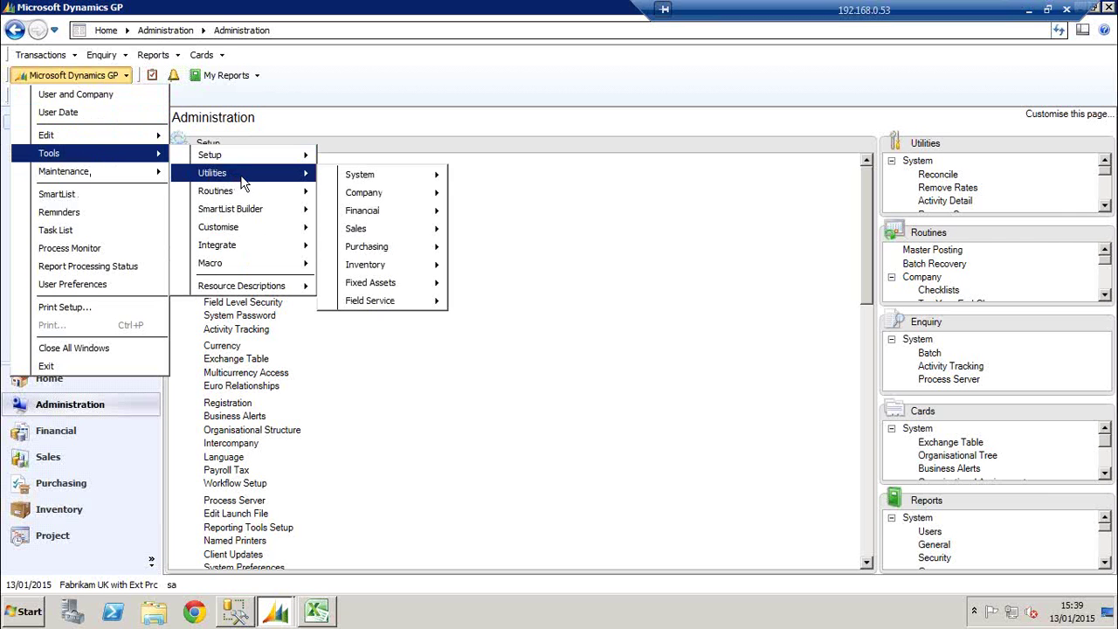
mouse_move(374, 186)
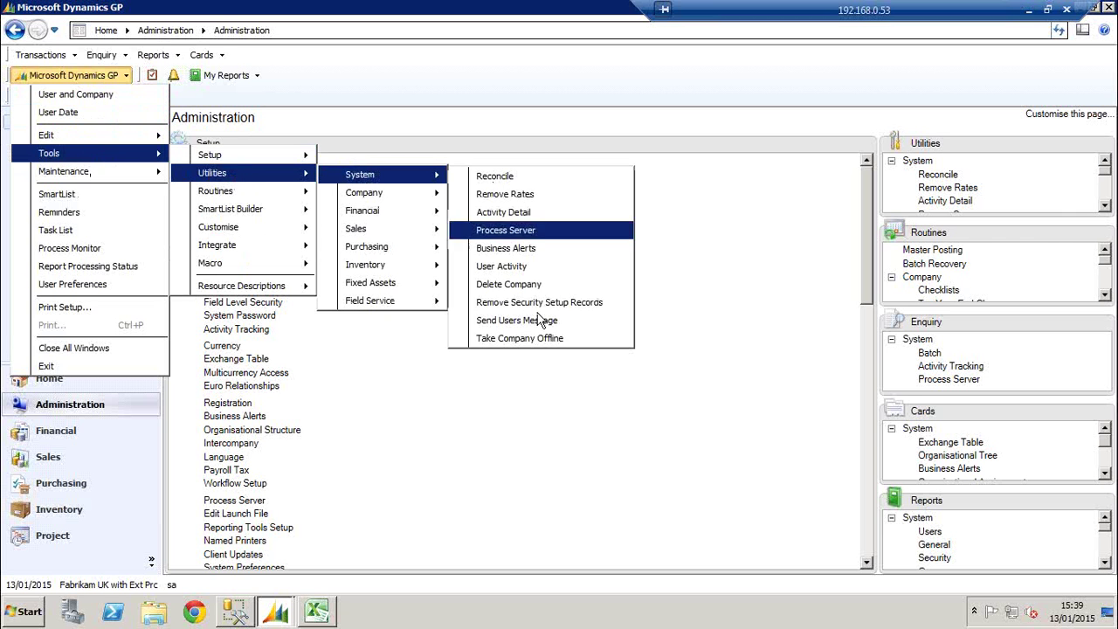
left_click(530, 339)
left_click(441, 231)
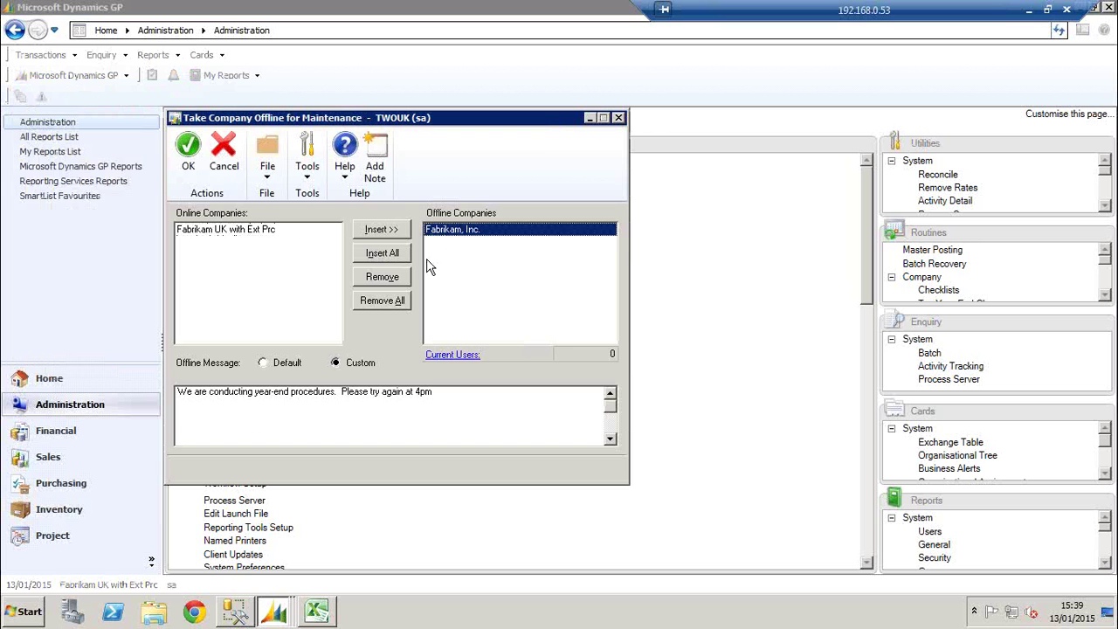
left_click(383, 277)
left_click(188, 153)
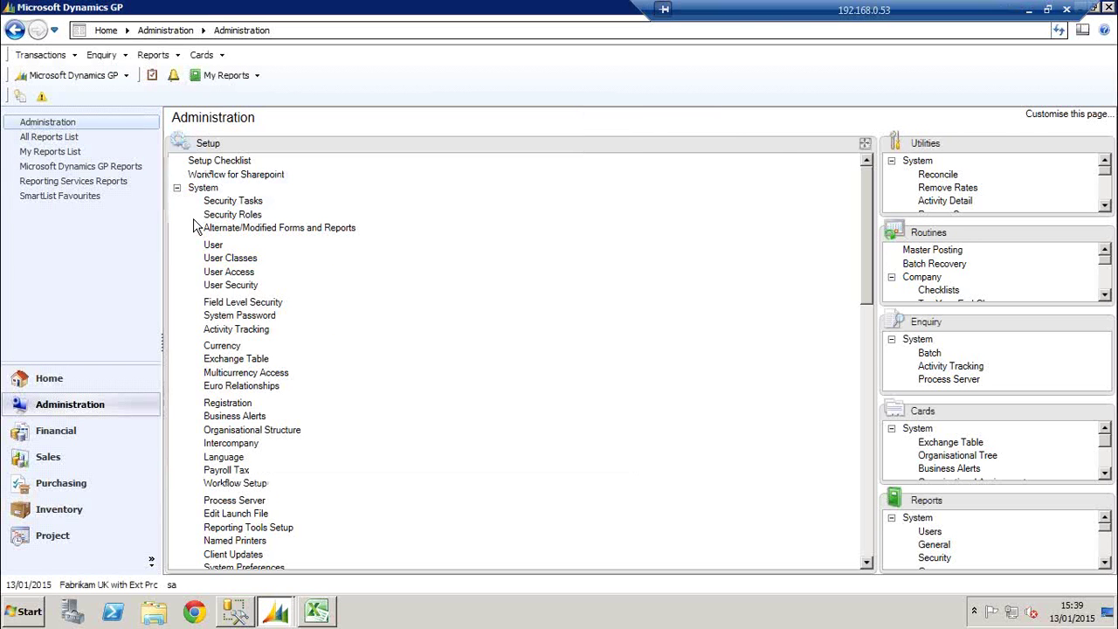
Check the companies listed in Company Login, cancel, then show PowerPoint's Questions slide 3
left_click(131, 584)
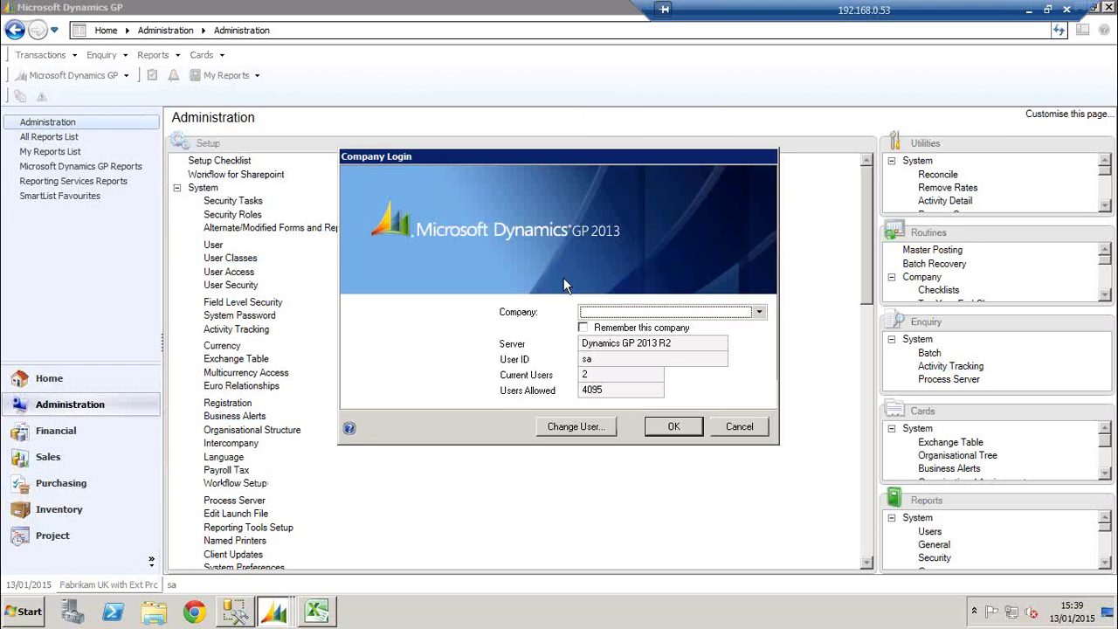
left_click(654, 312)
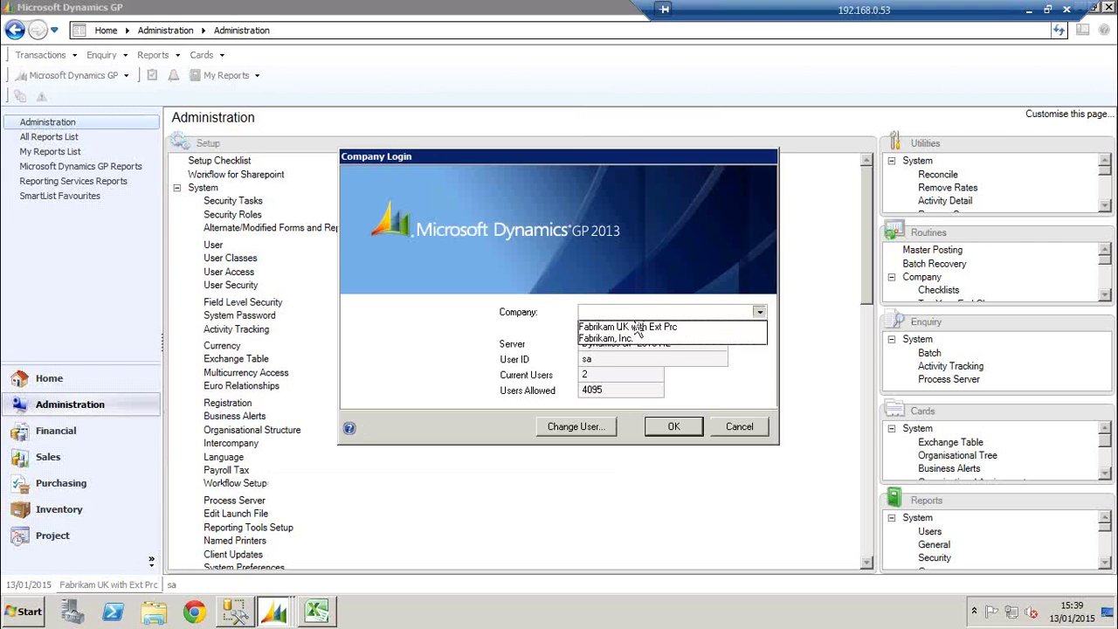
left_click(758, 313)
left_click(741, 426)
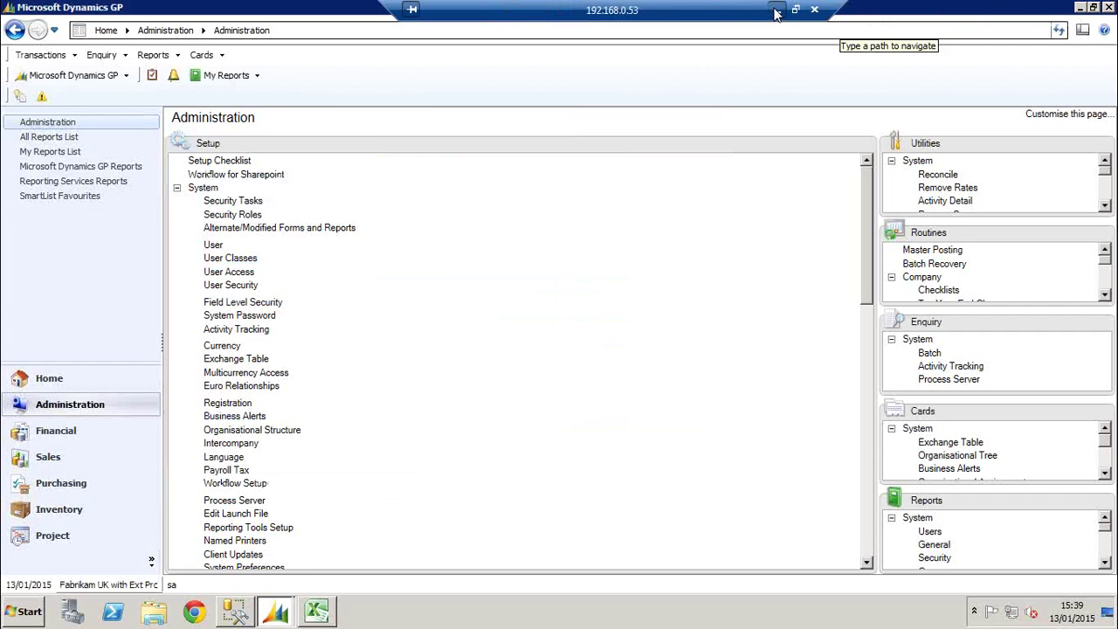
left_click(776, 11)
left_click(131, 432)
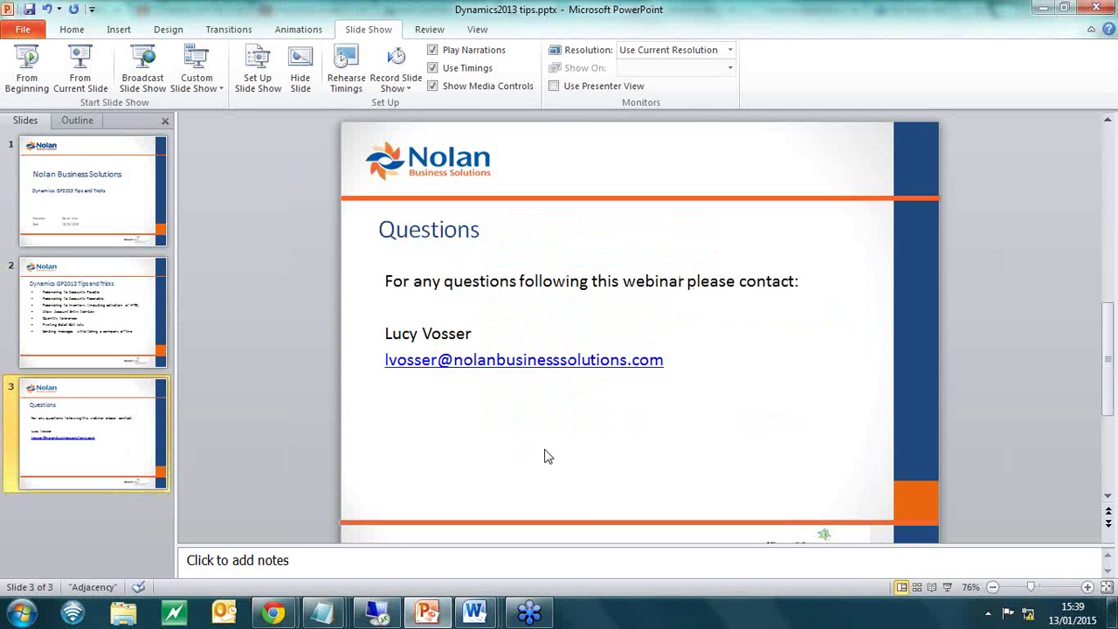